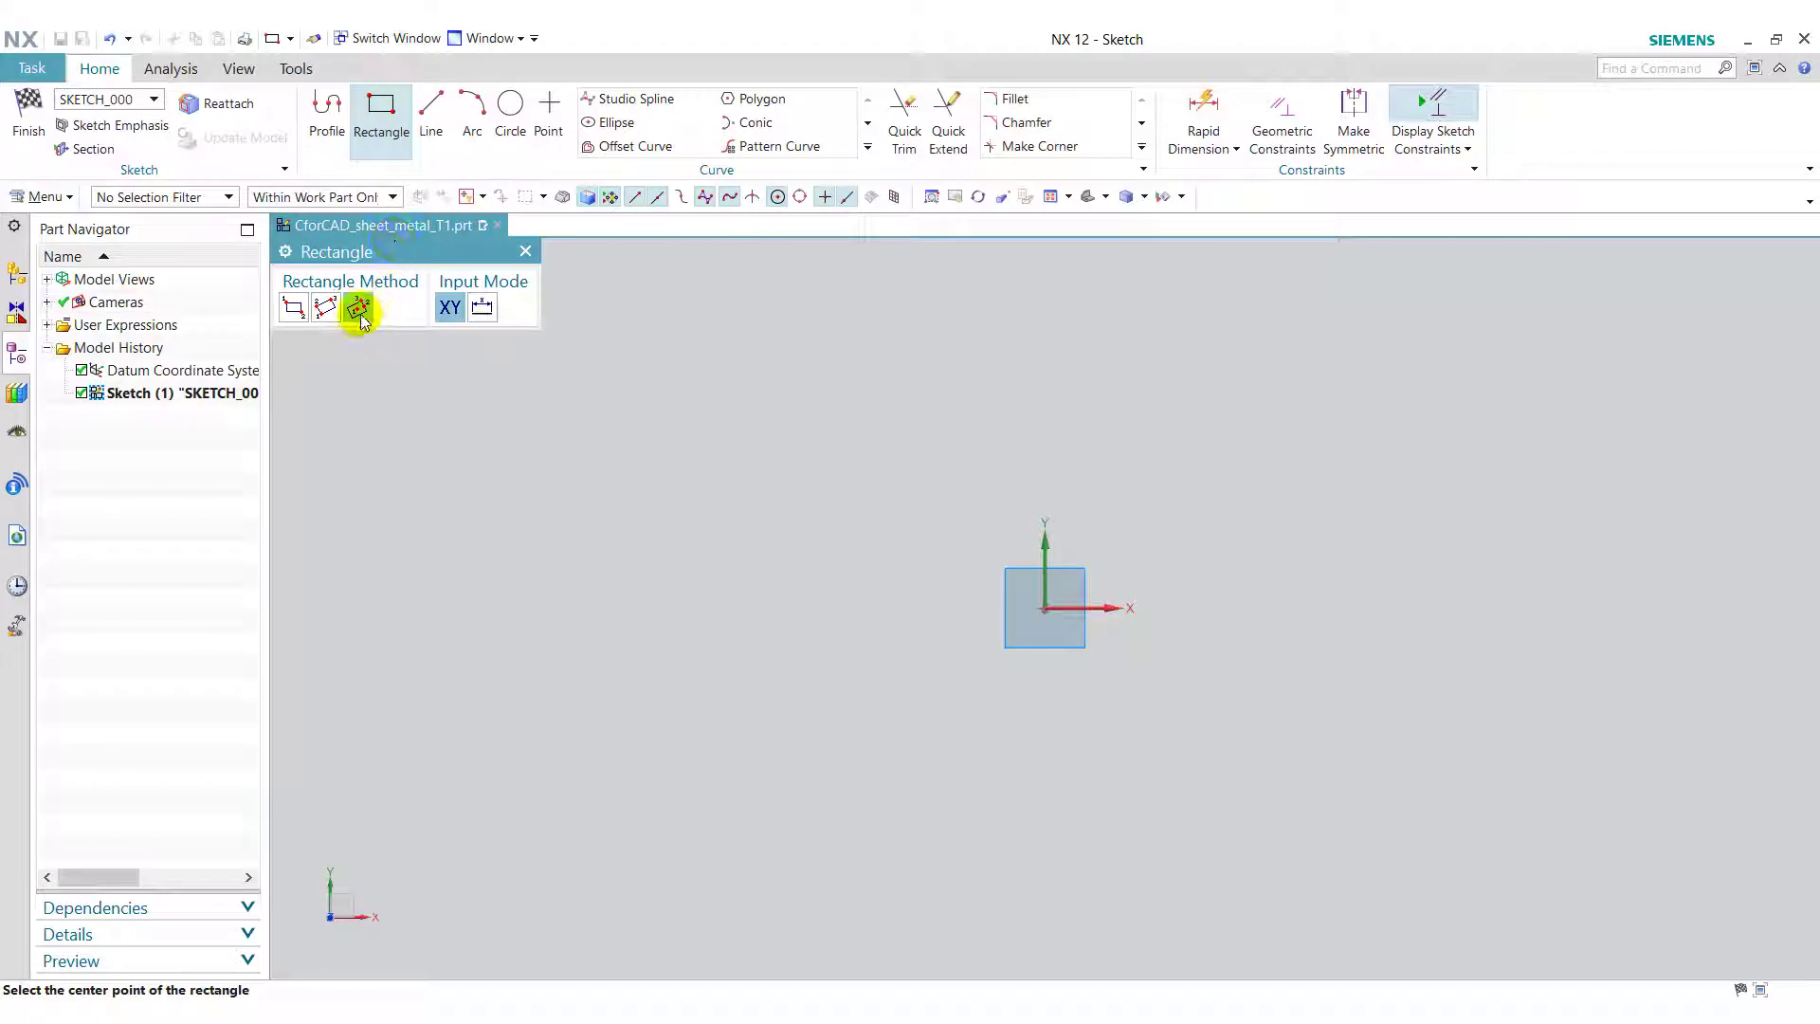
Step: Draw a centre-based rectangle at the sketch origin with width 100, height 100 and angle 0°
click(359, 309)
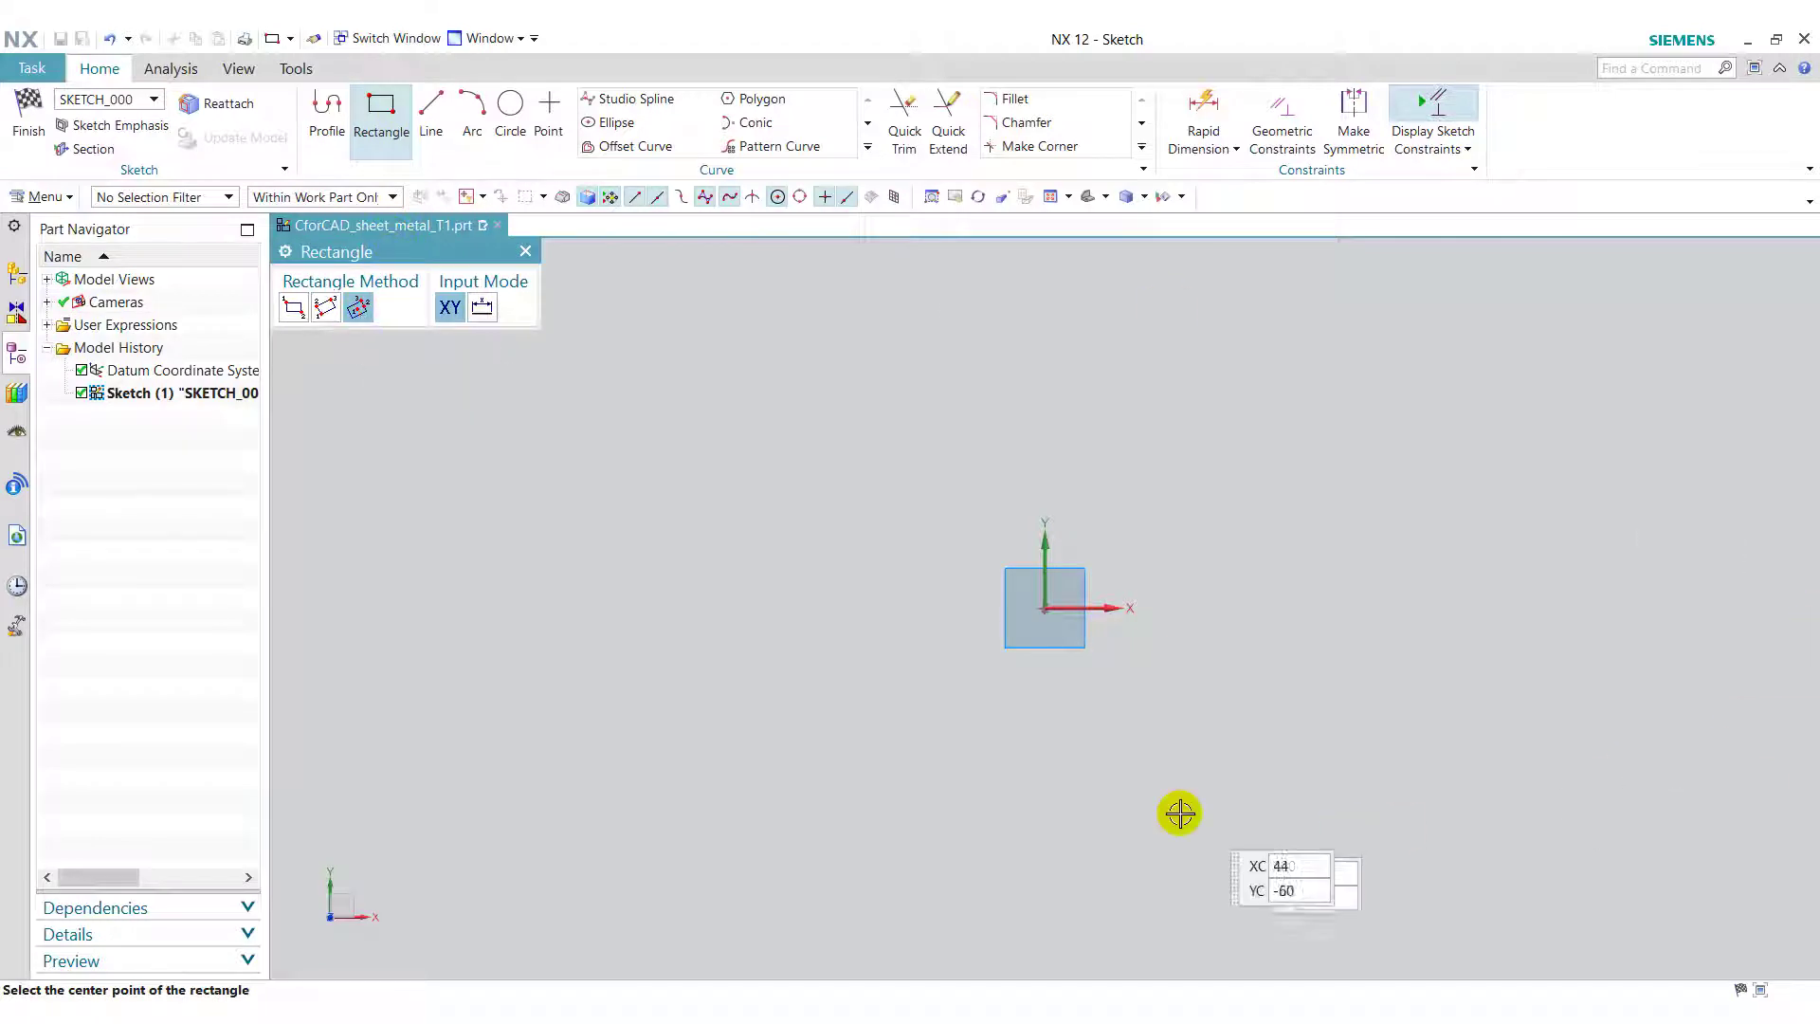
click(1045, 607)
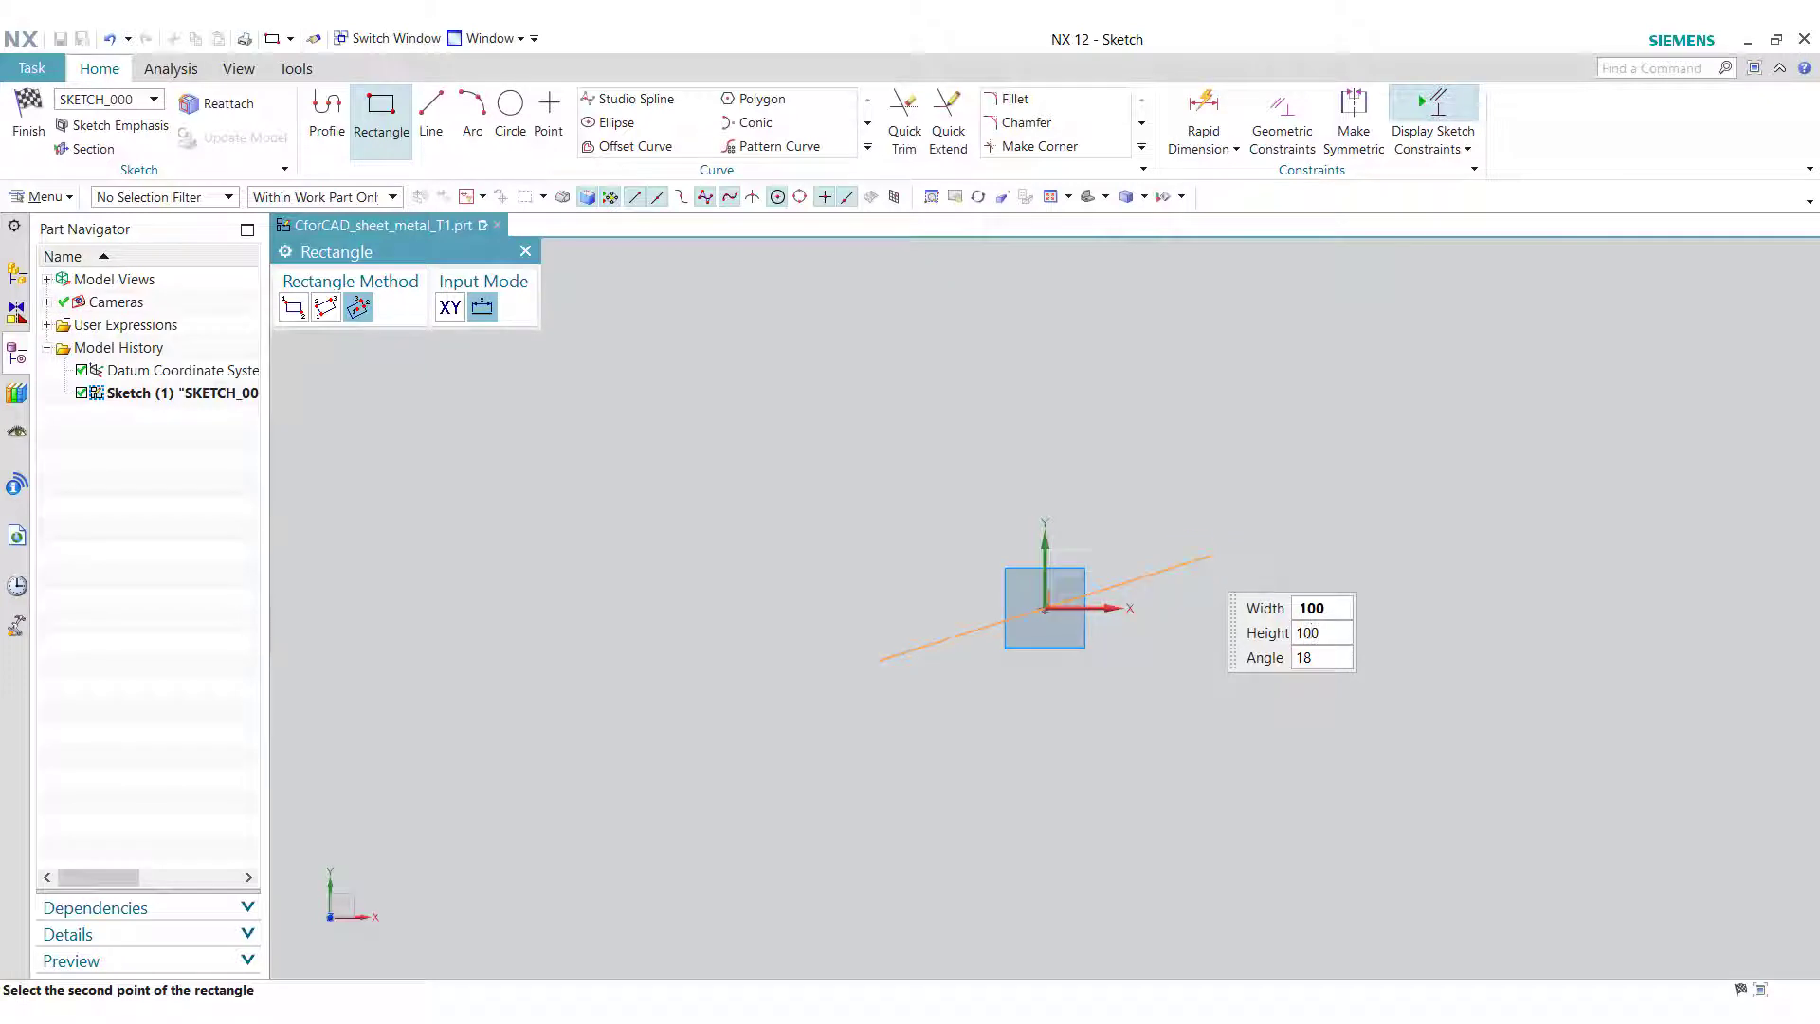
key(Tab)
key(Return)
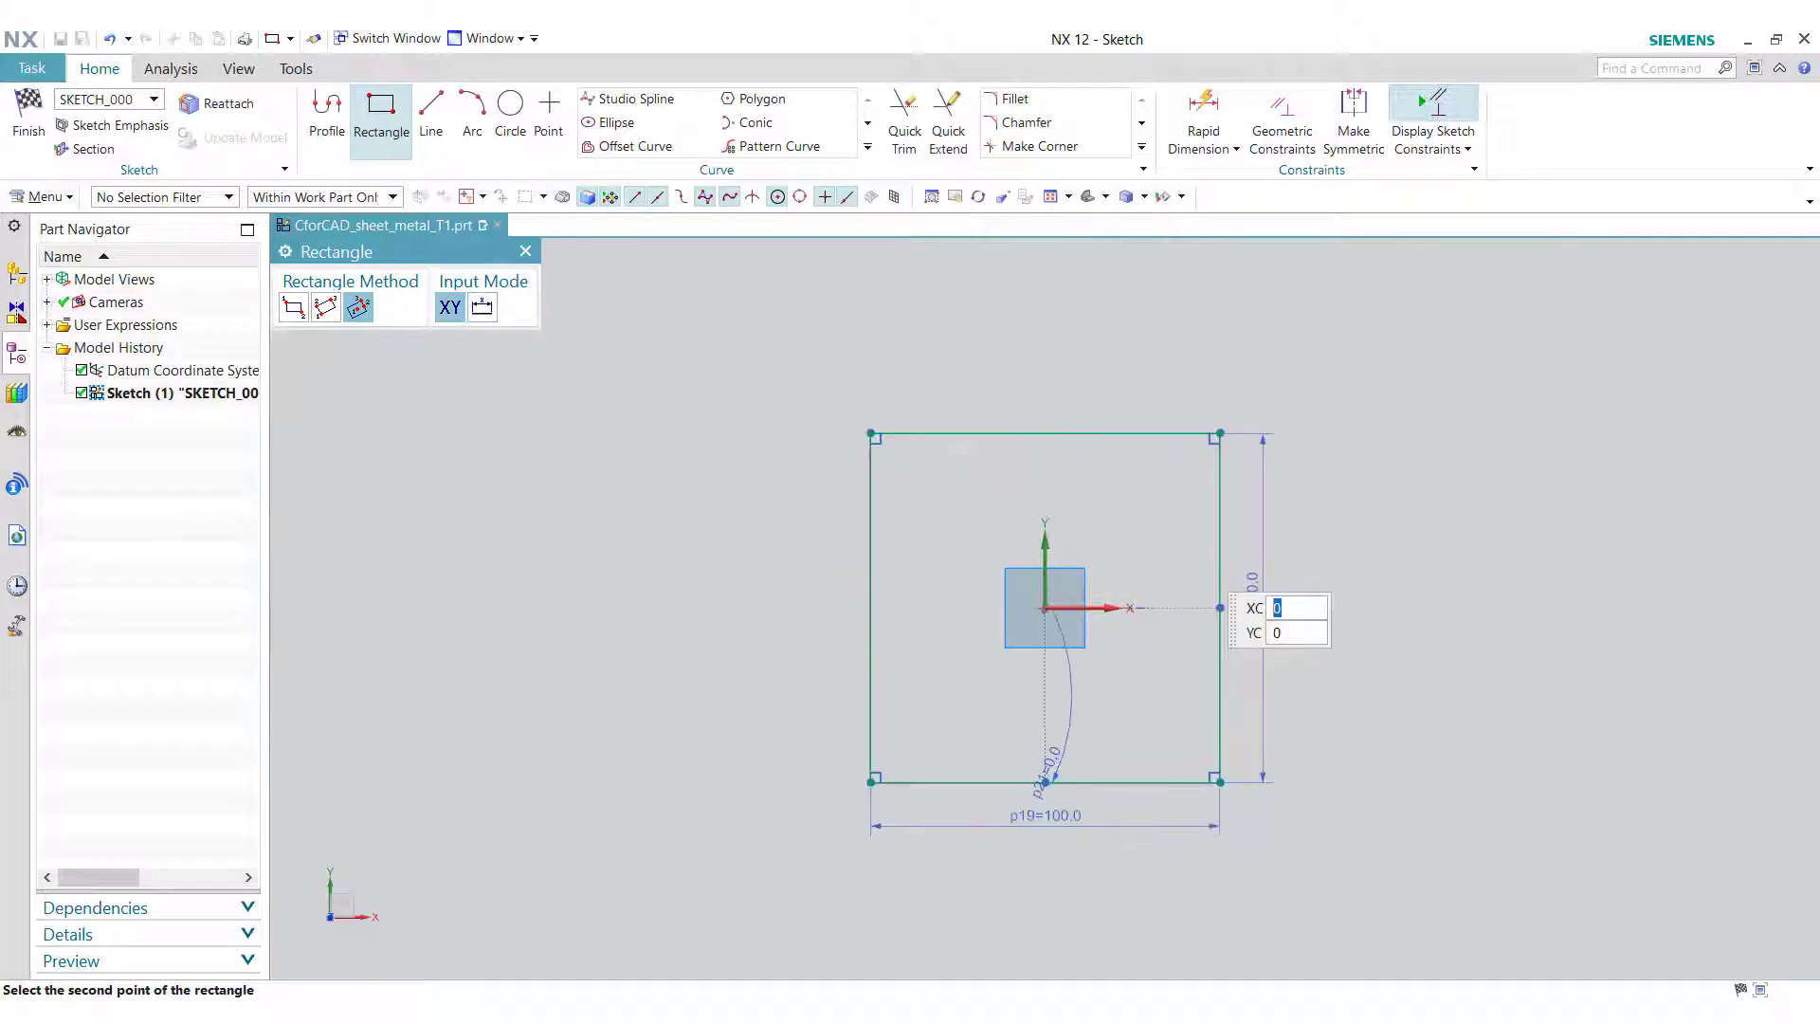
Step: Draw a circle inside the square, near the positive X axis, and dimension its diameter as 3
click(511, 128)
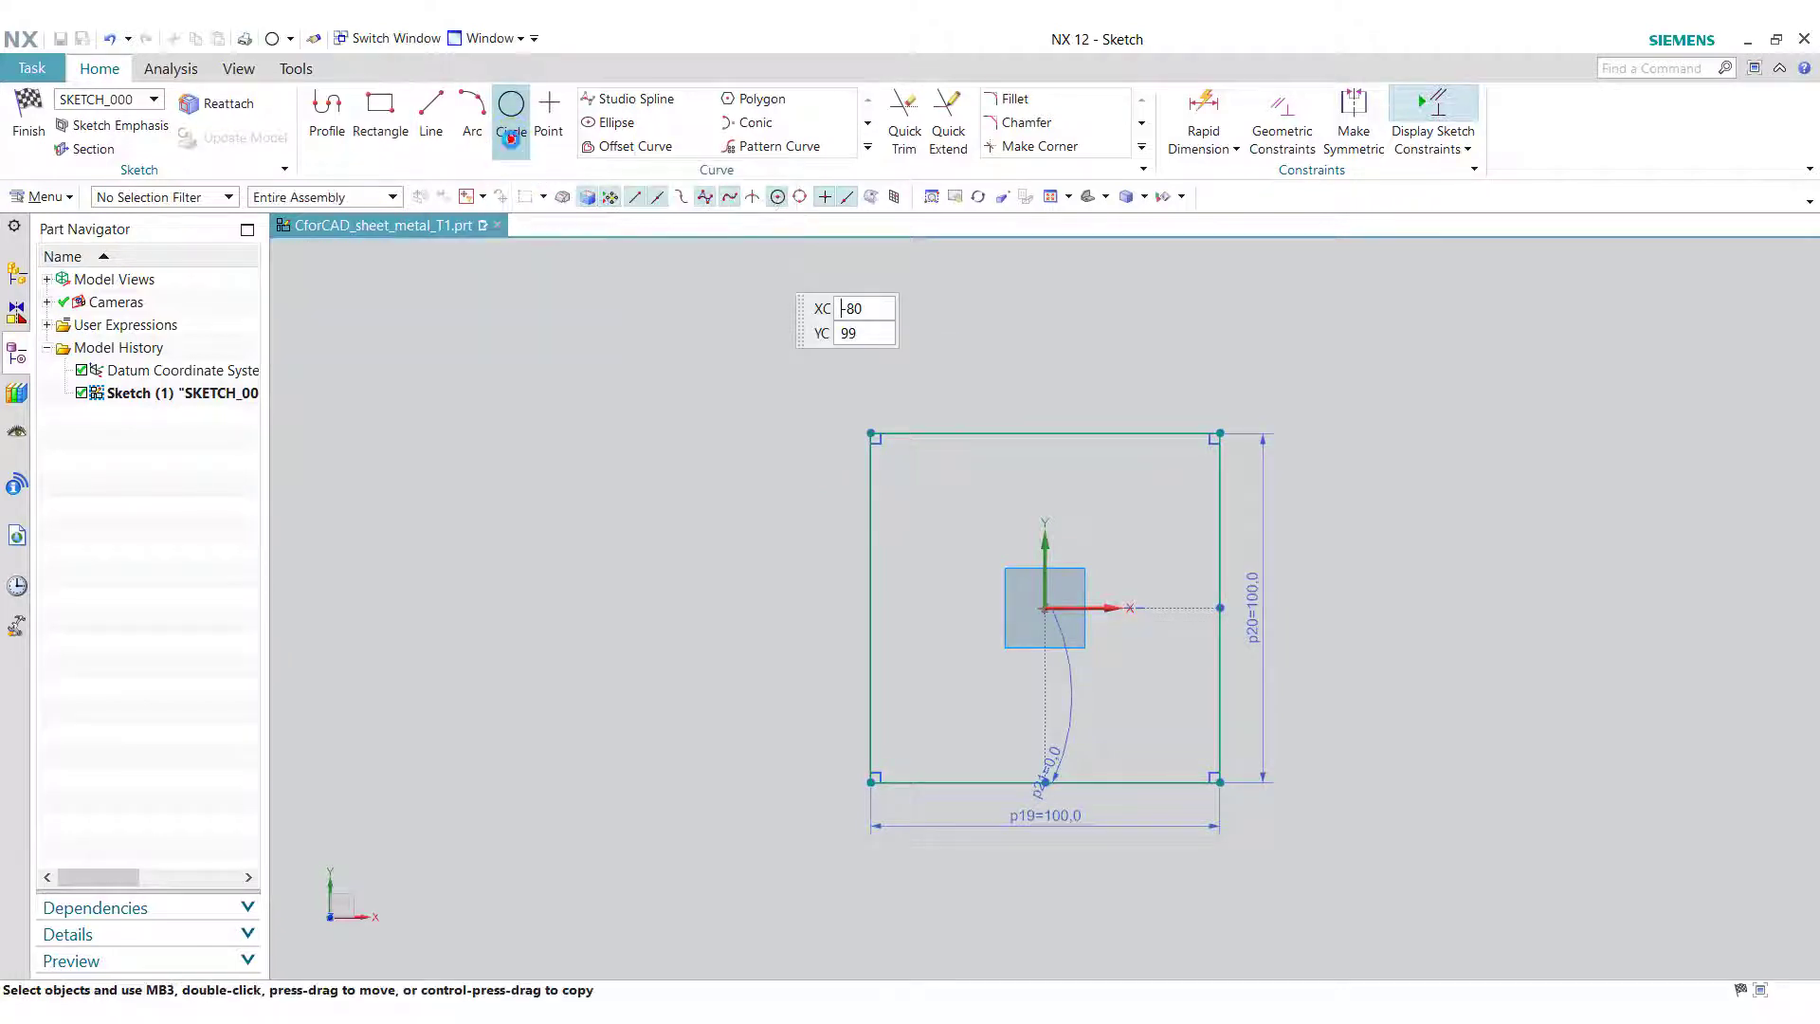
scroll(1174, 626, up, 5)
click(1126, 573)
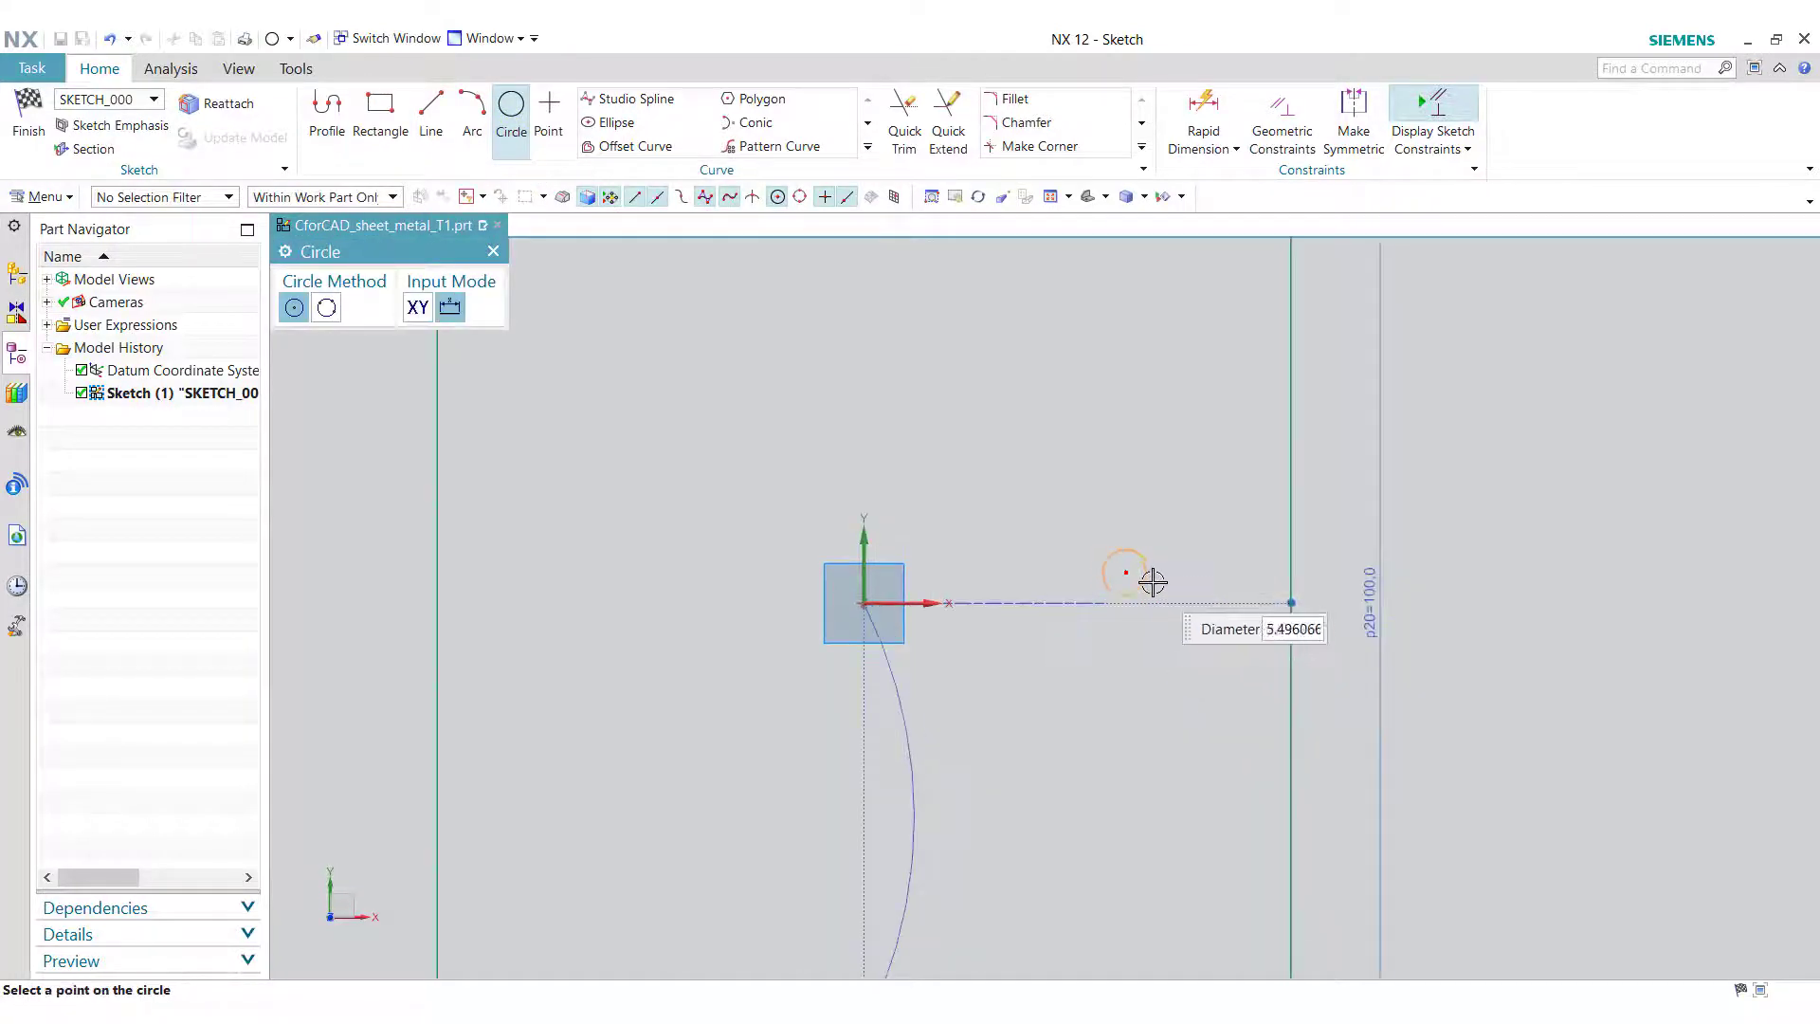
click(1158, 582)
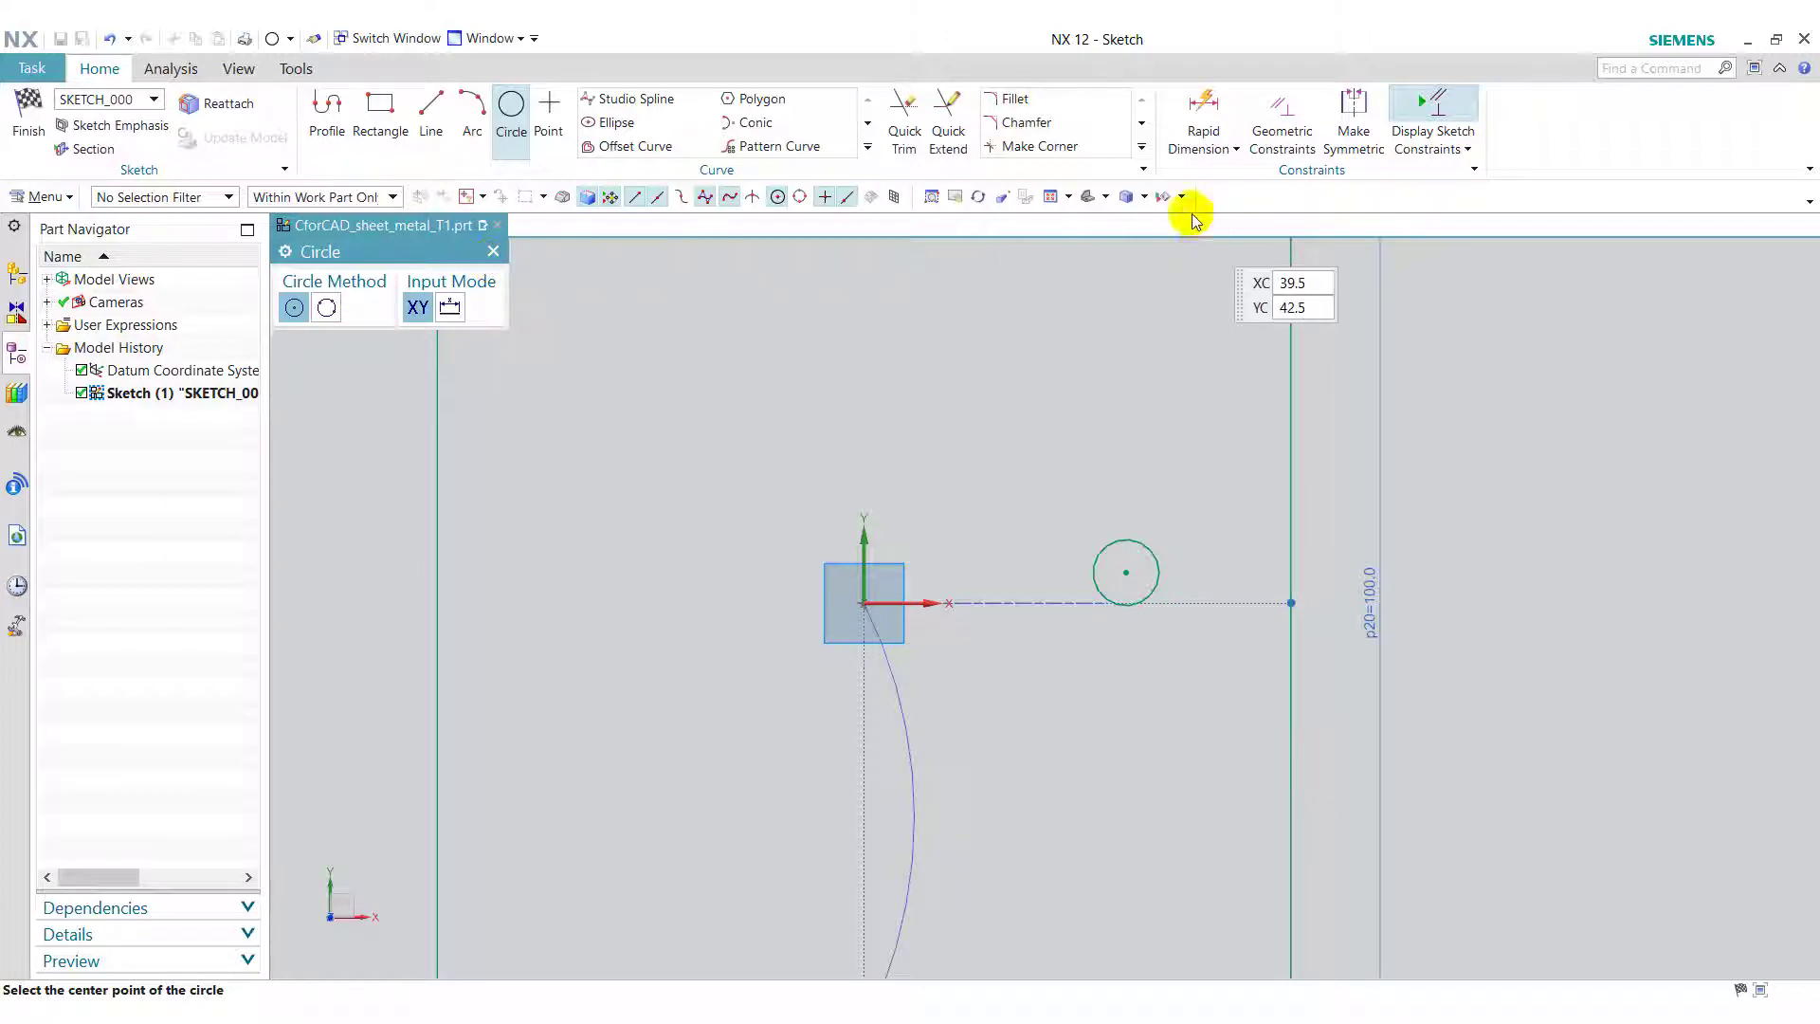
click(1202, 111)
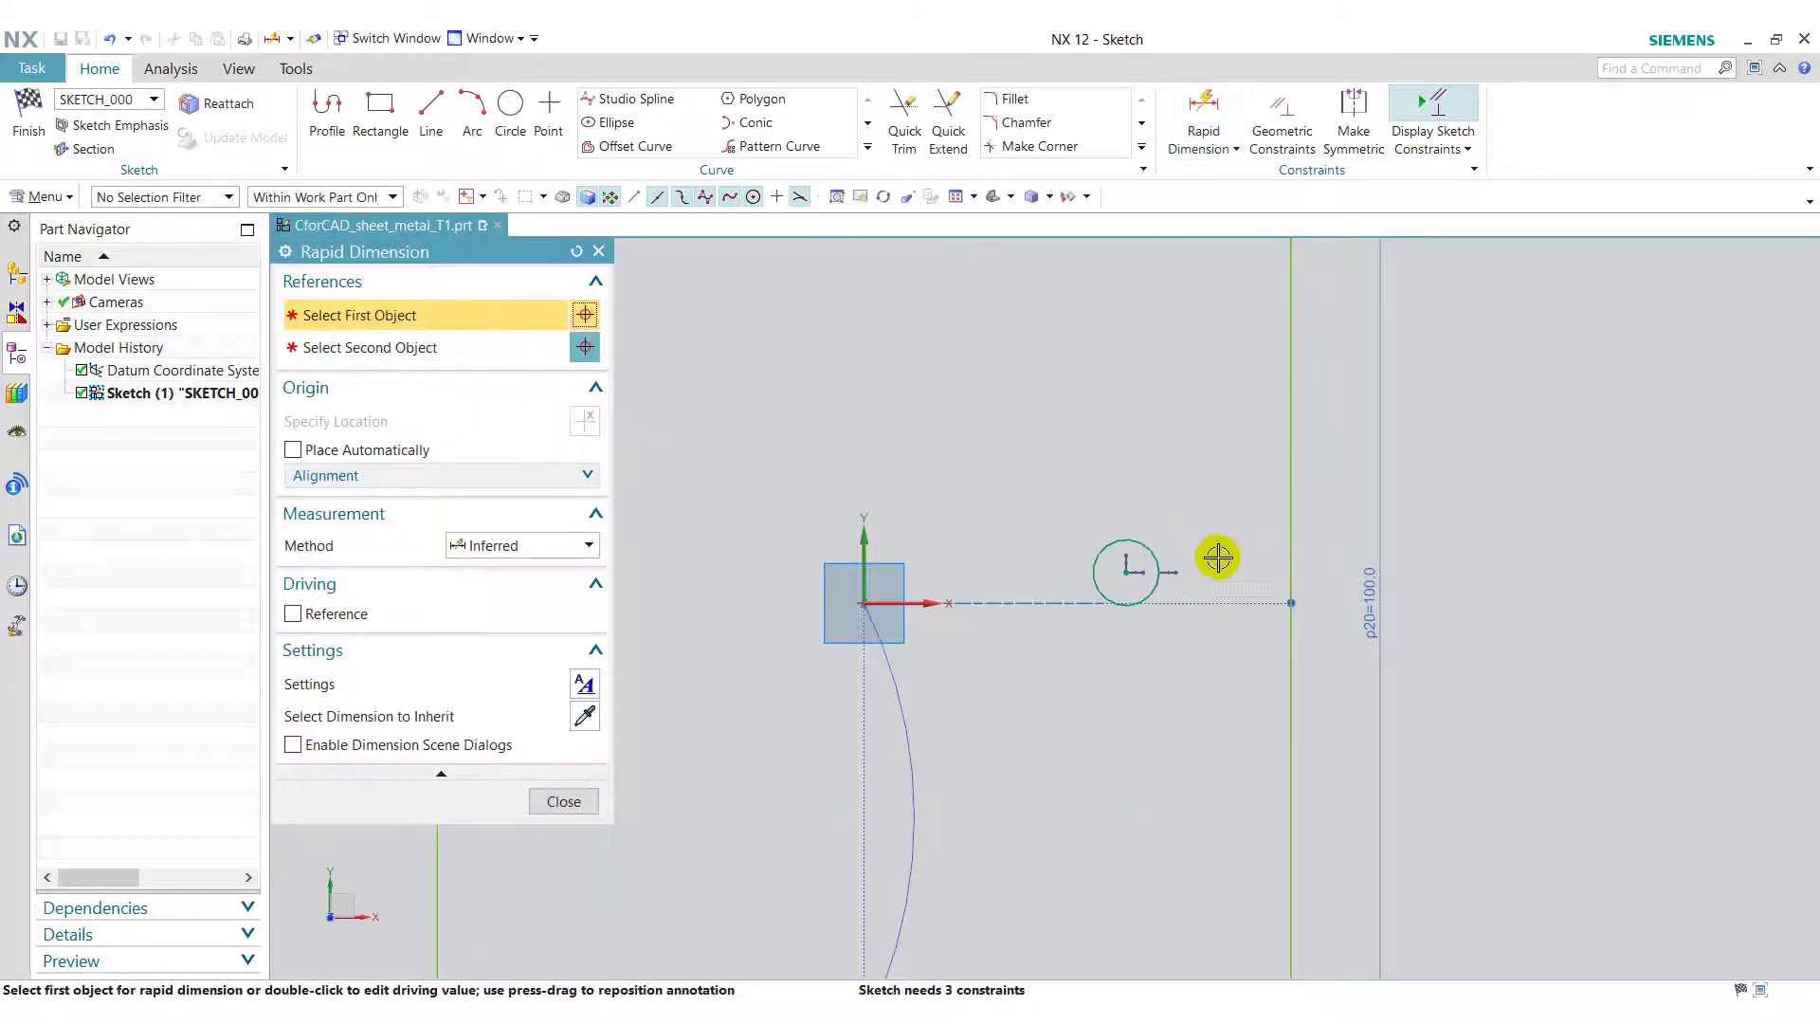
click(1153, 550)
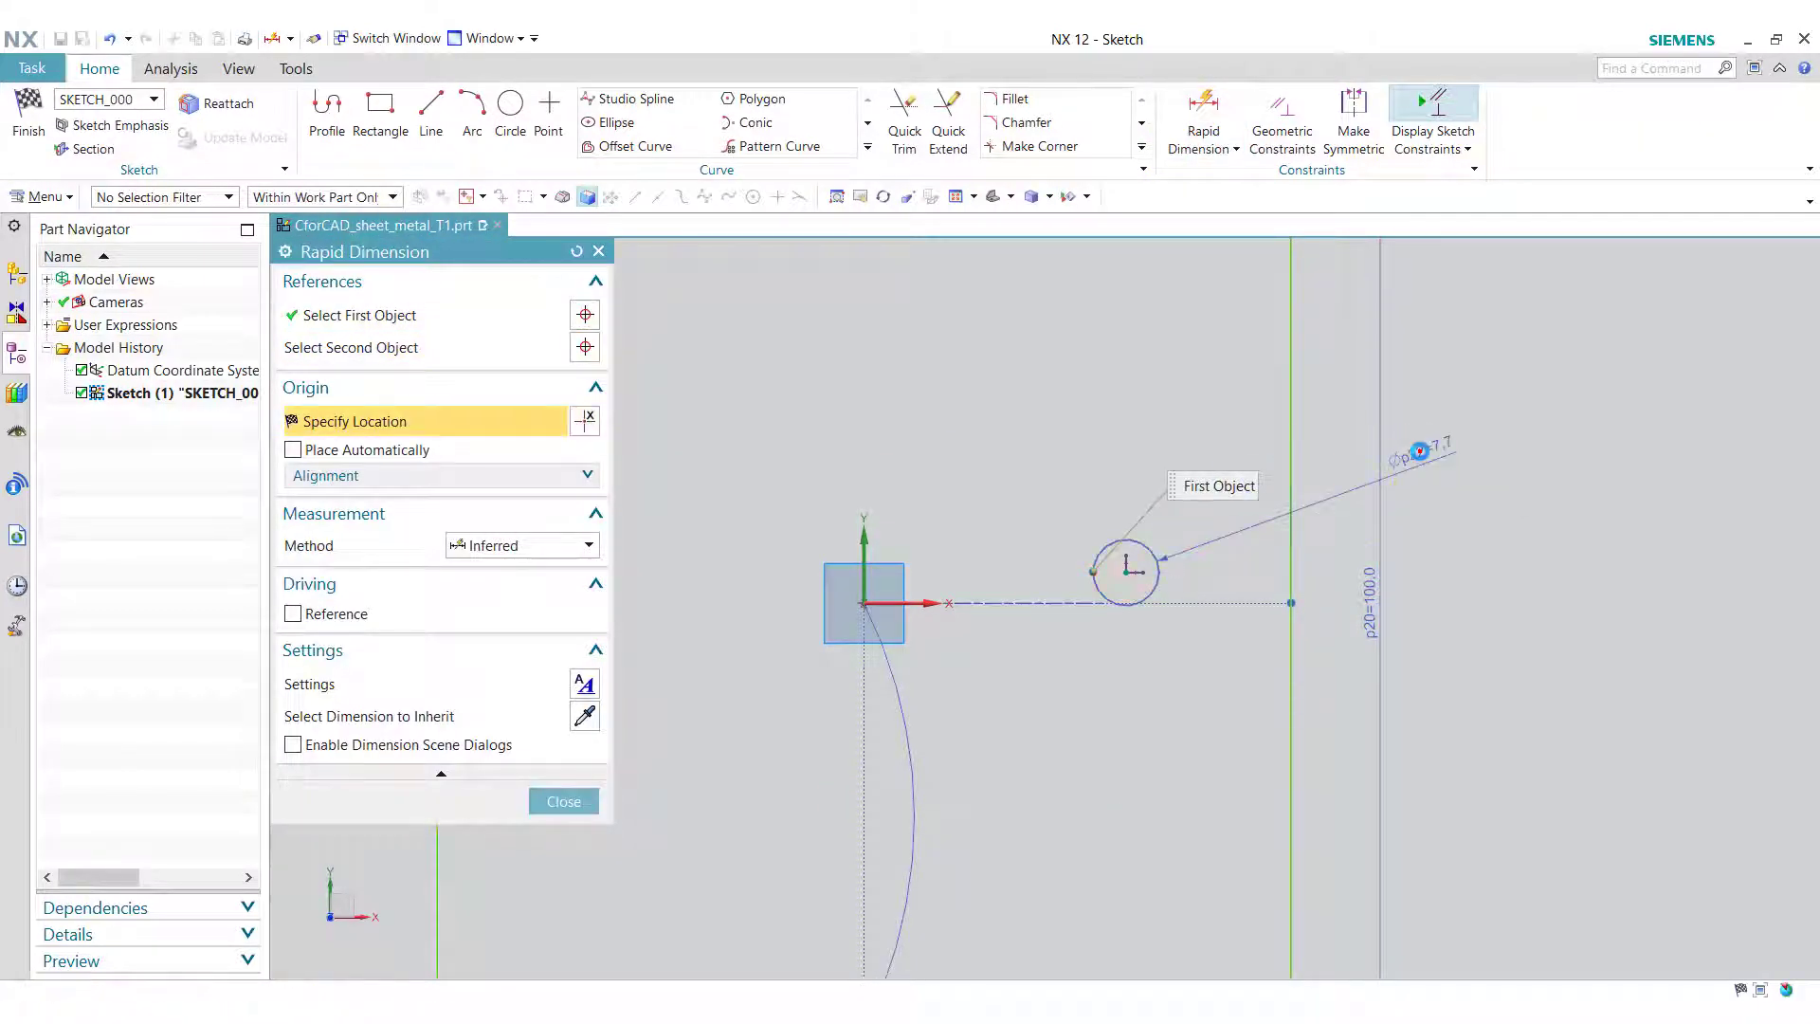
click(1418, 452)
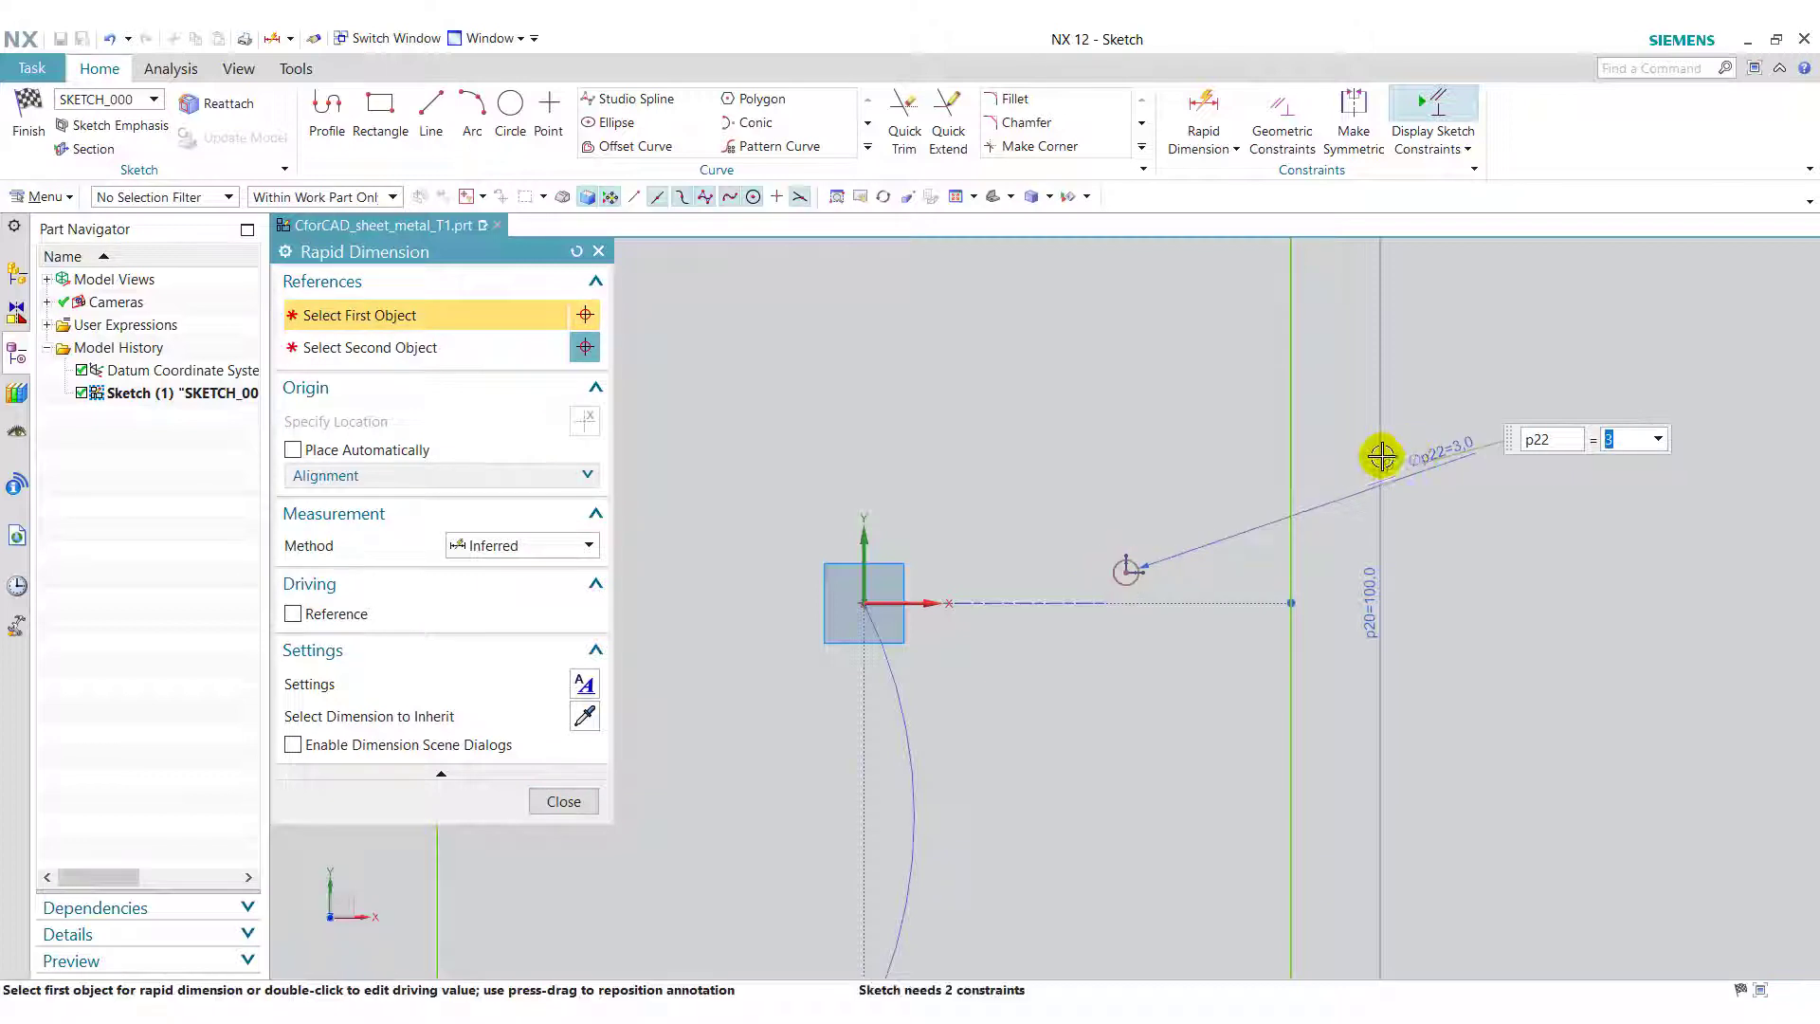
Step: Dimension the horizontal distance from the sketch origin to the small circle's centre as 40
scroll(1128, 568, up, 3)
click(1127, 567)
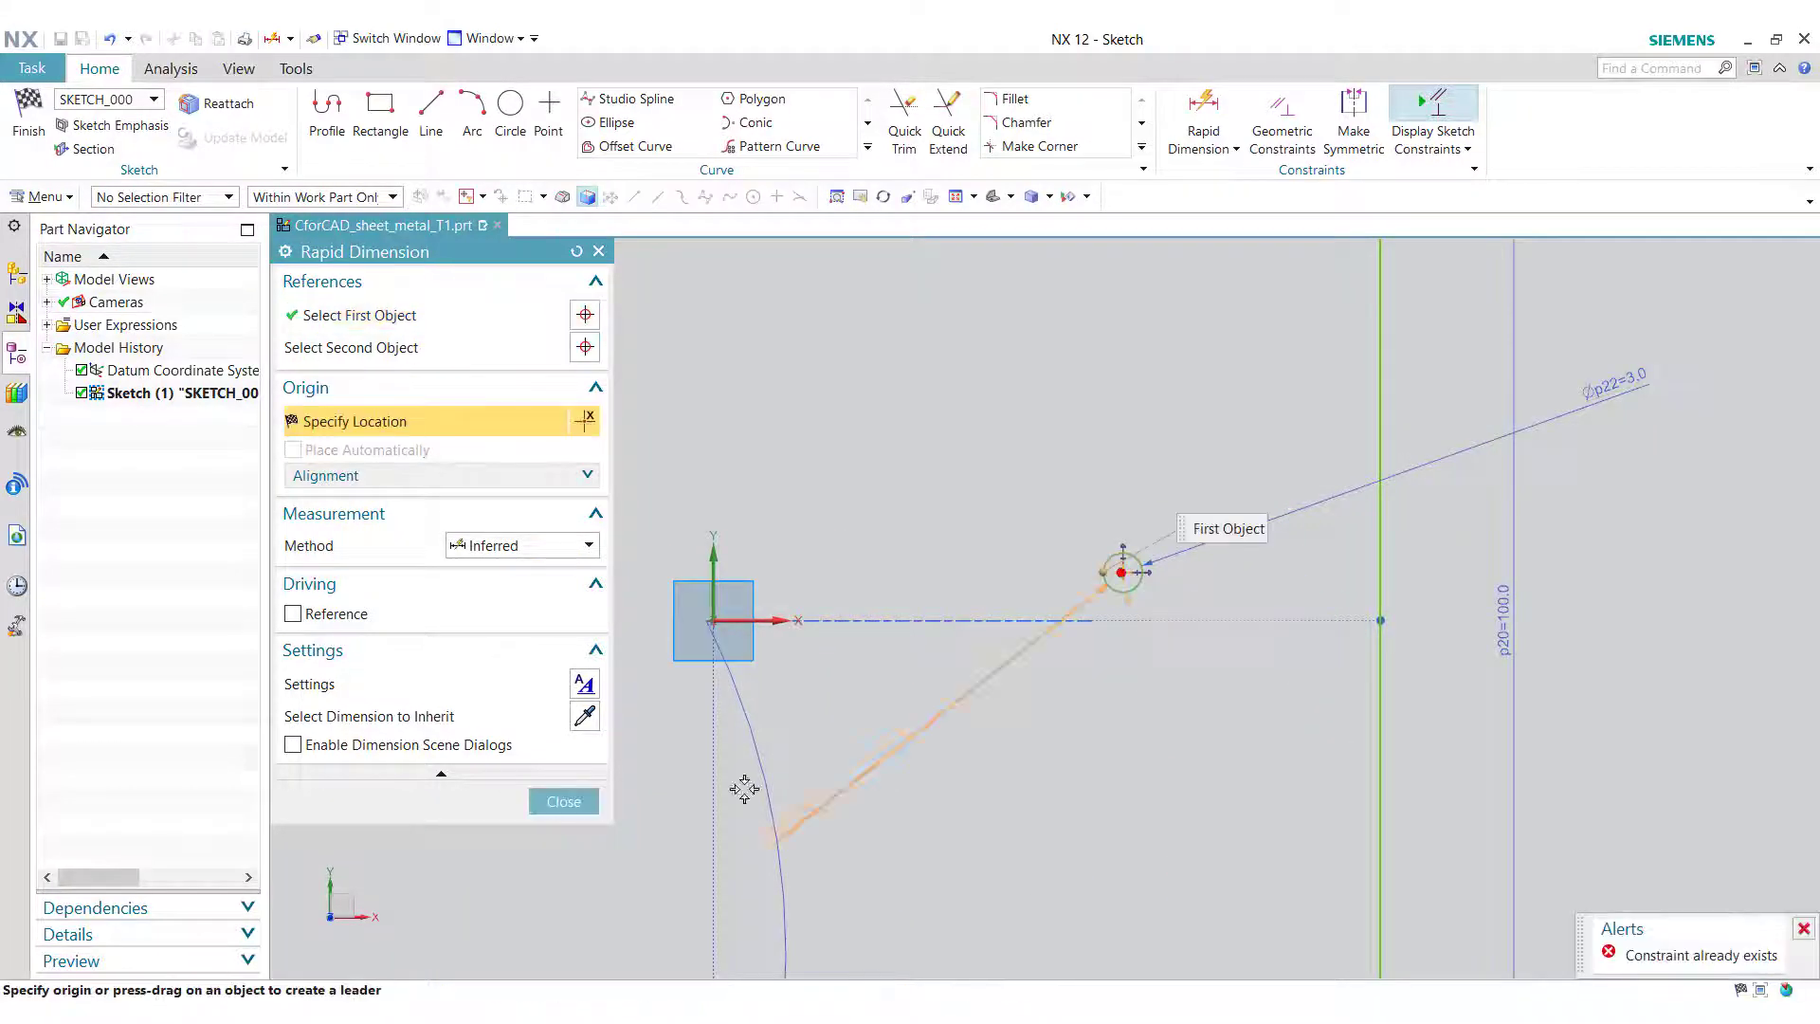
click(715, 622)
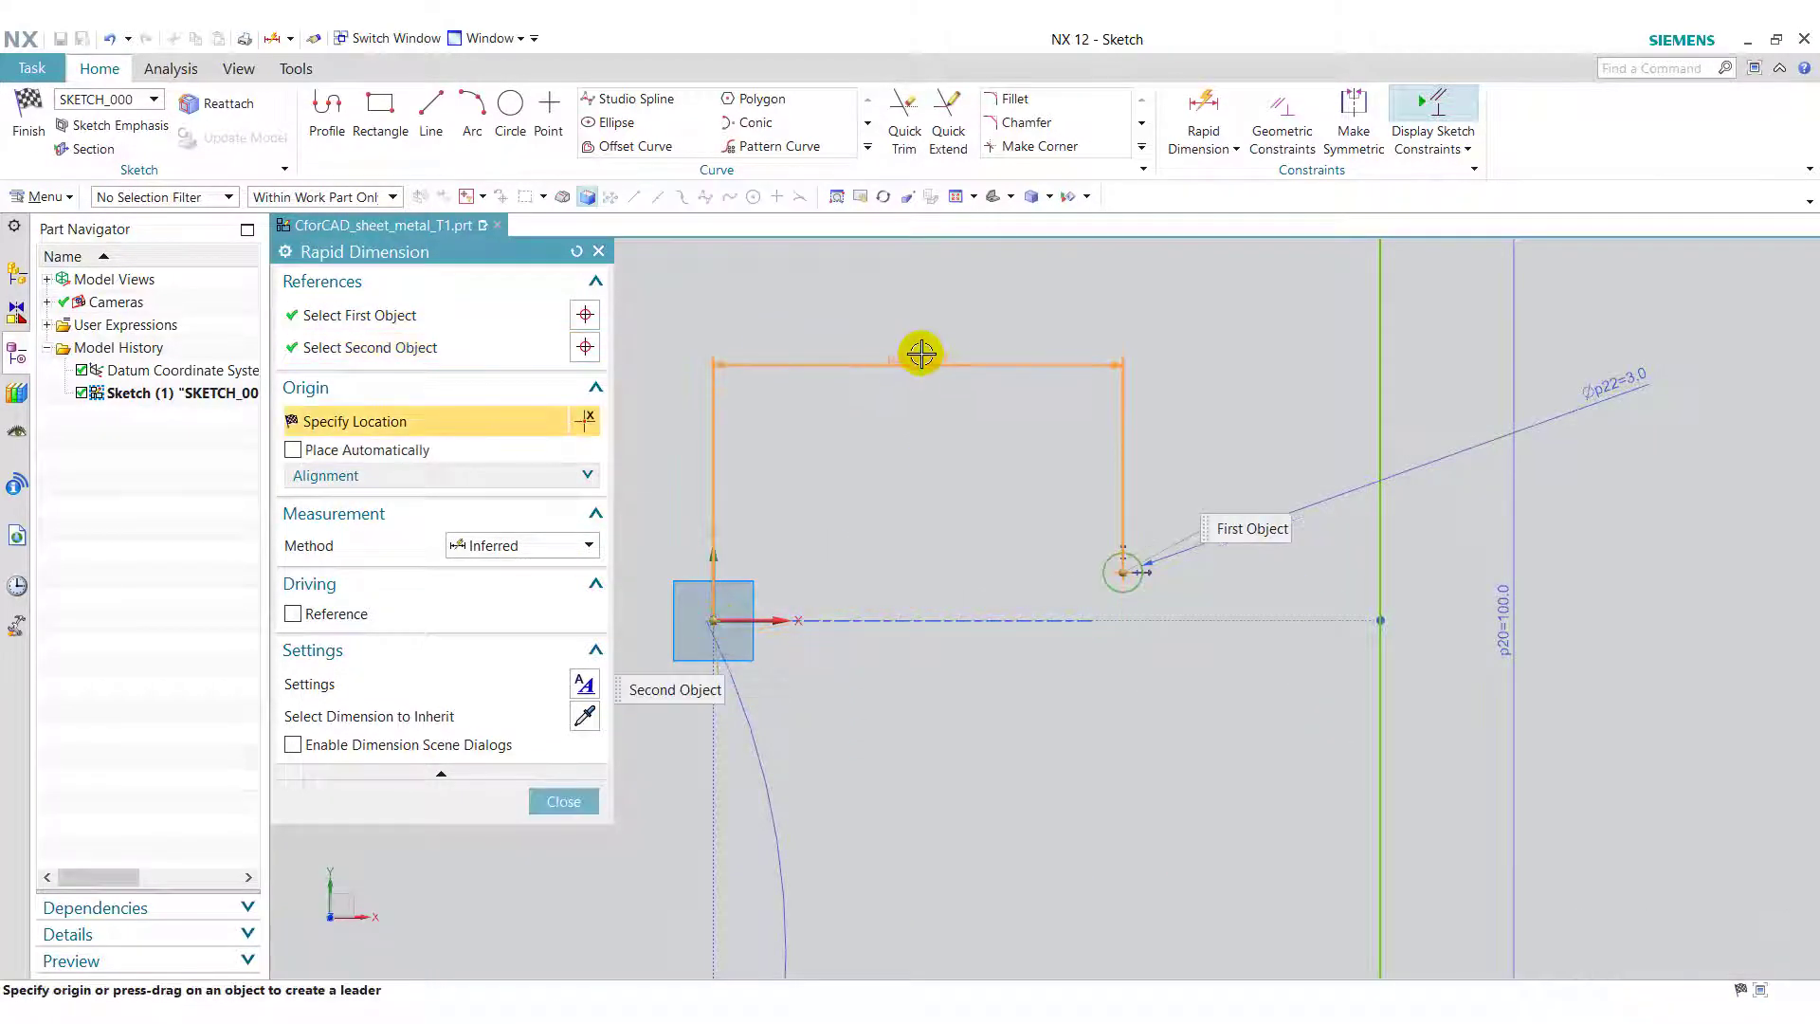
click(921, 351)
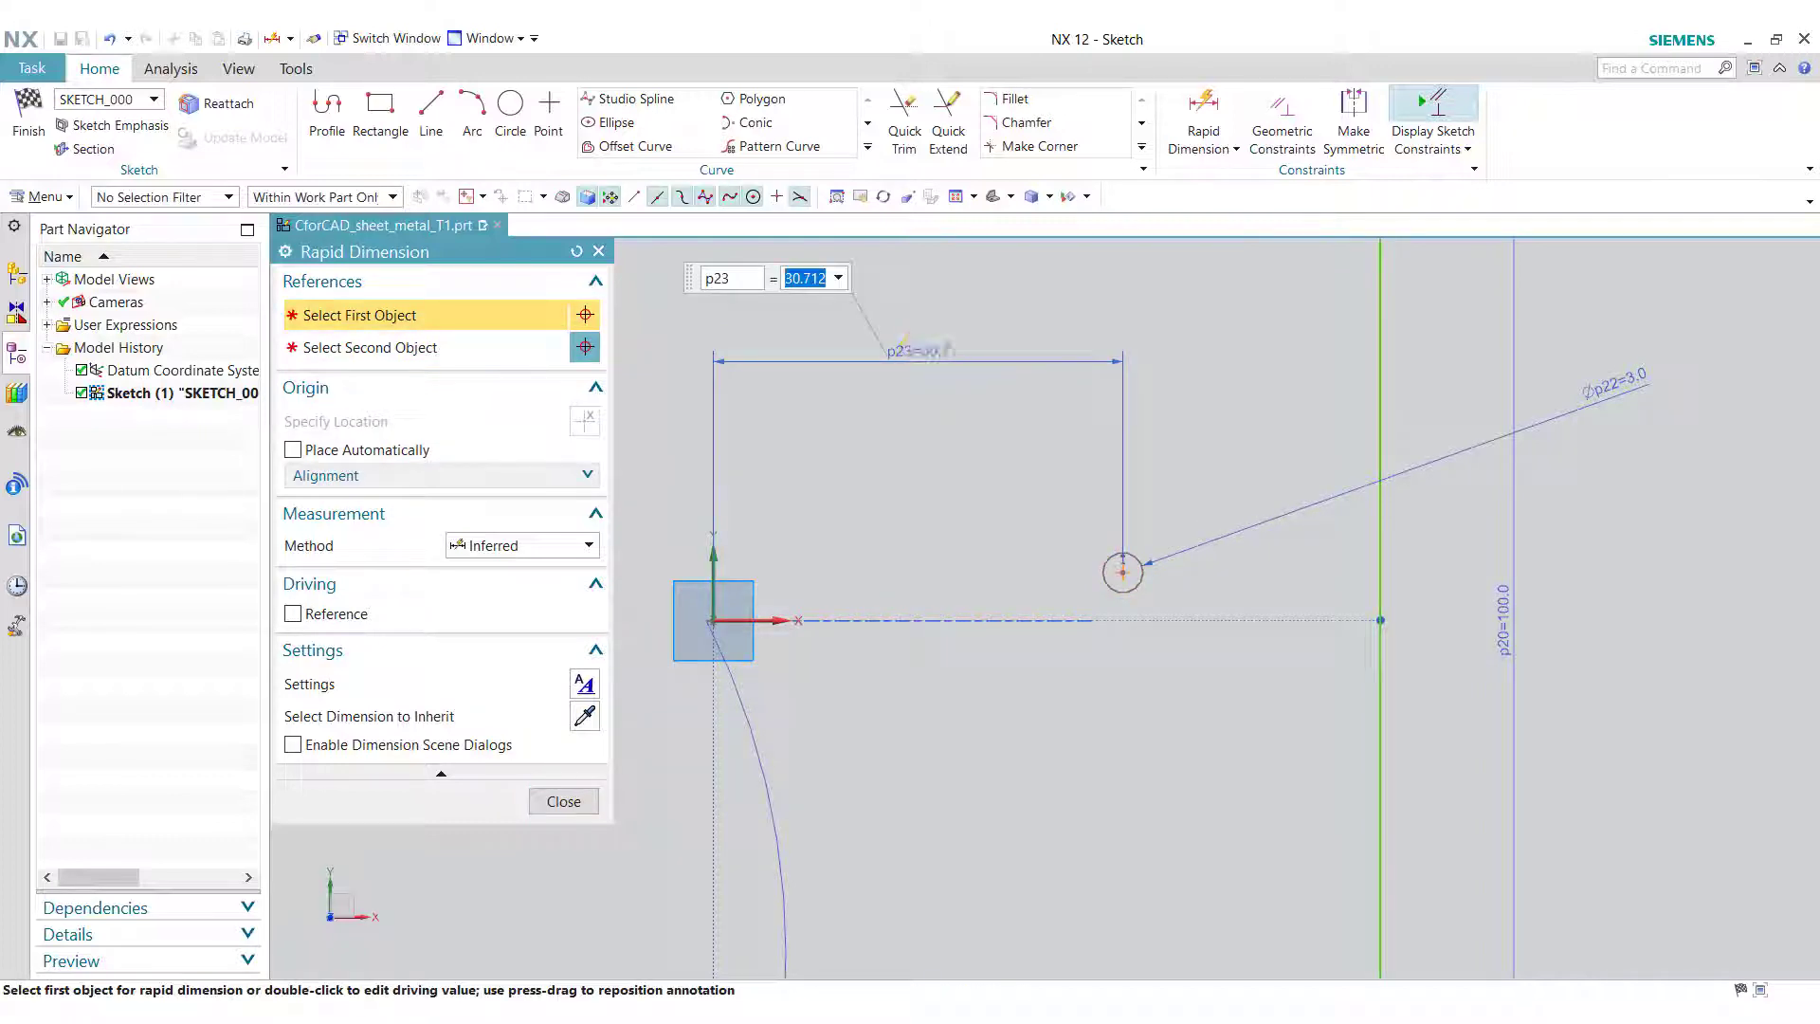
text(40)
key(Return)
Step: Dimension the vertical distance between the small circle's centre and the sketch origin as 0
click(1247, 571)
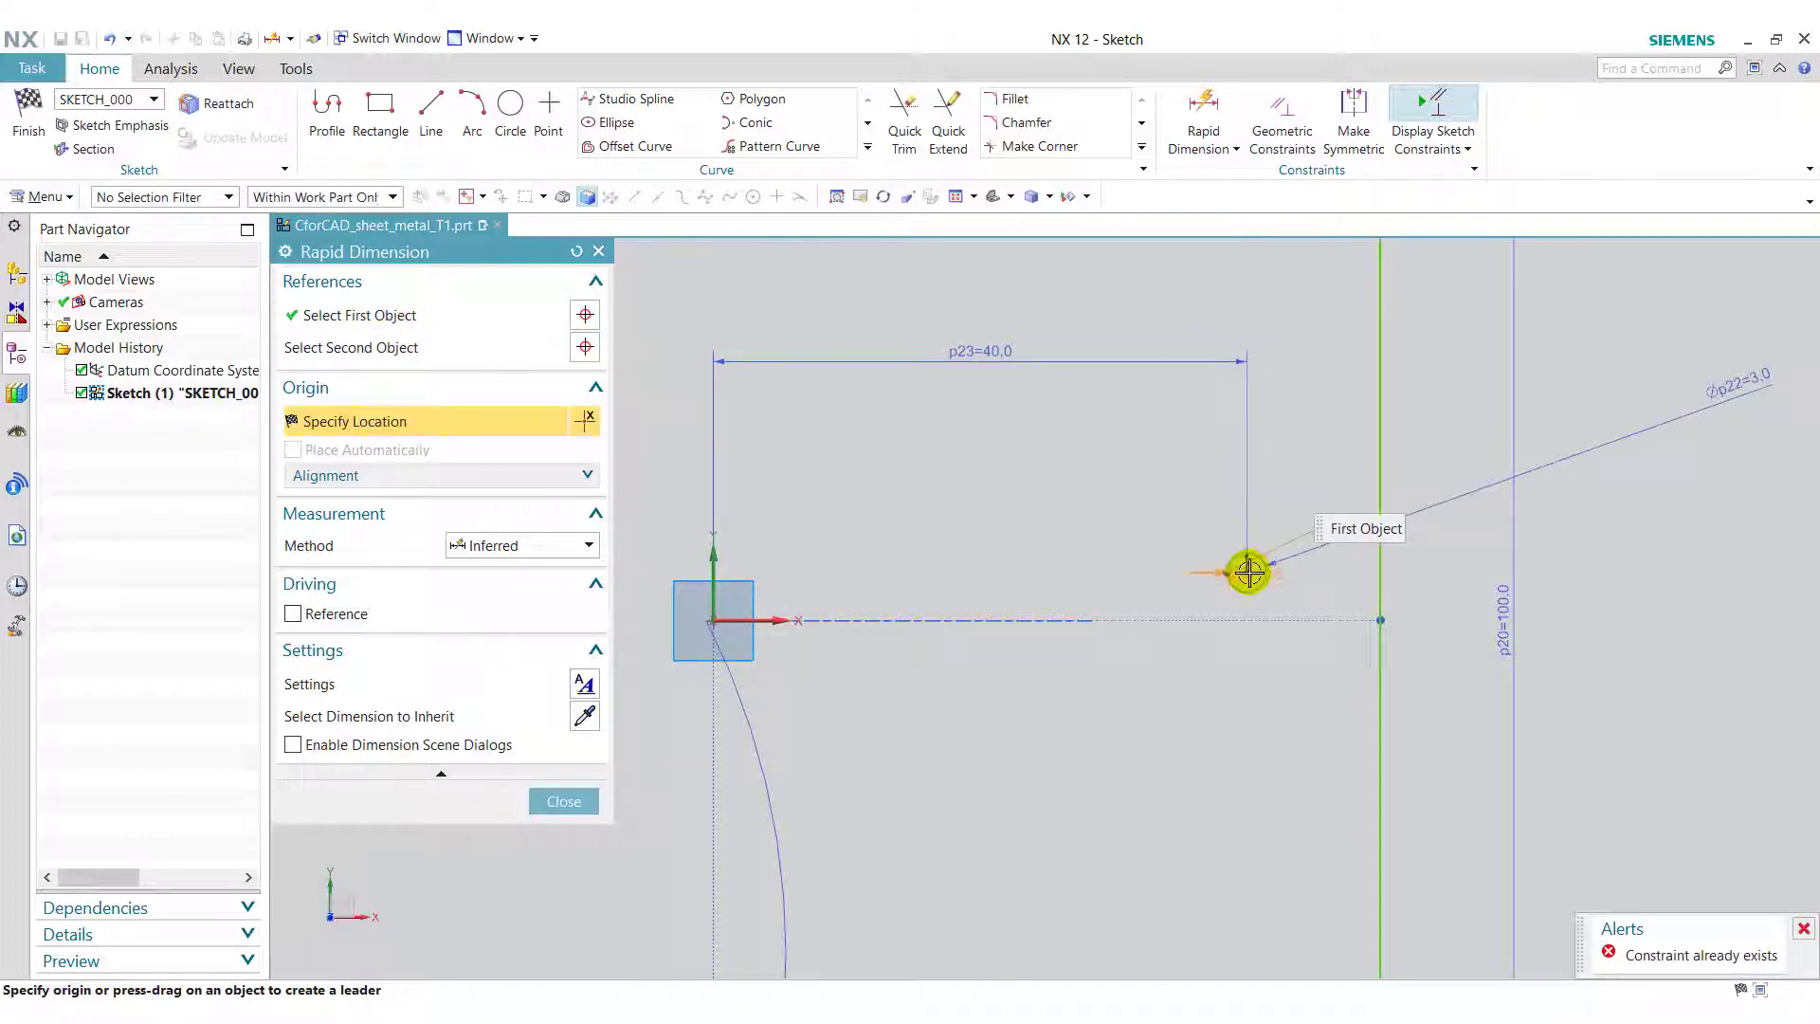
click(711, 620)
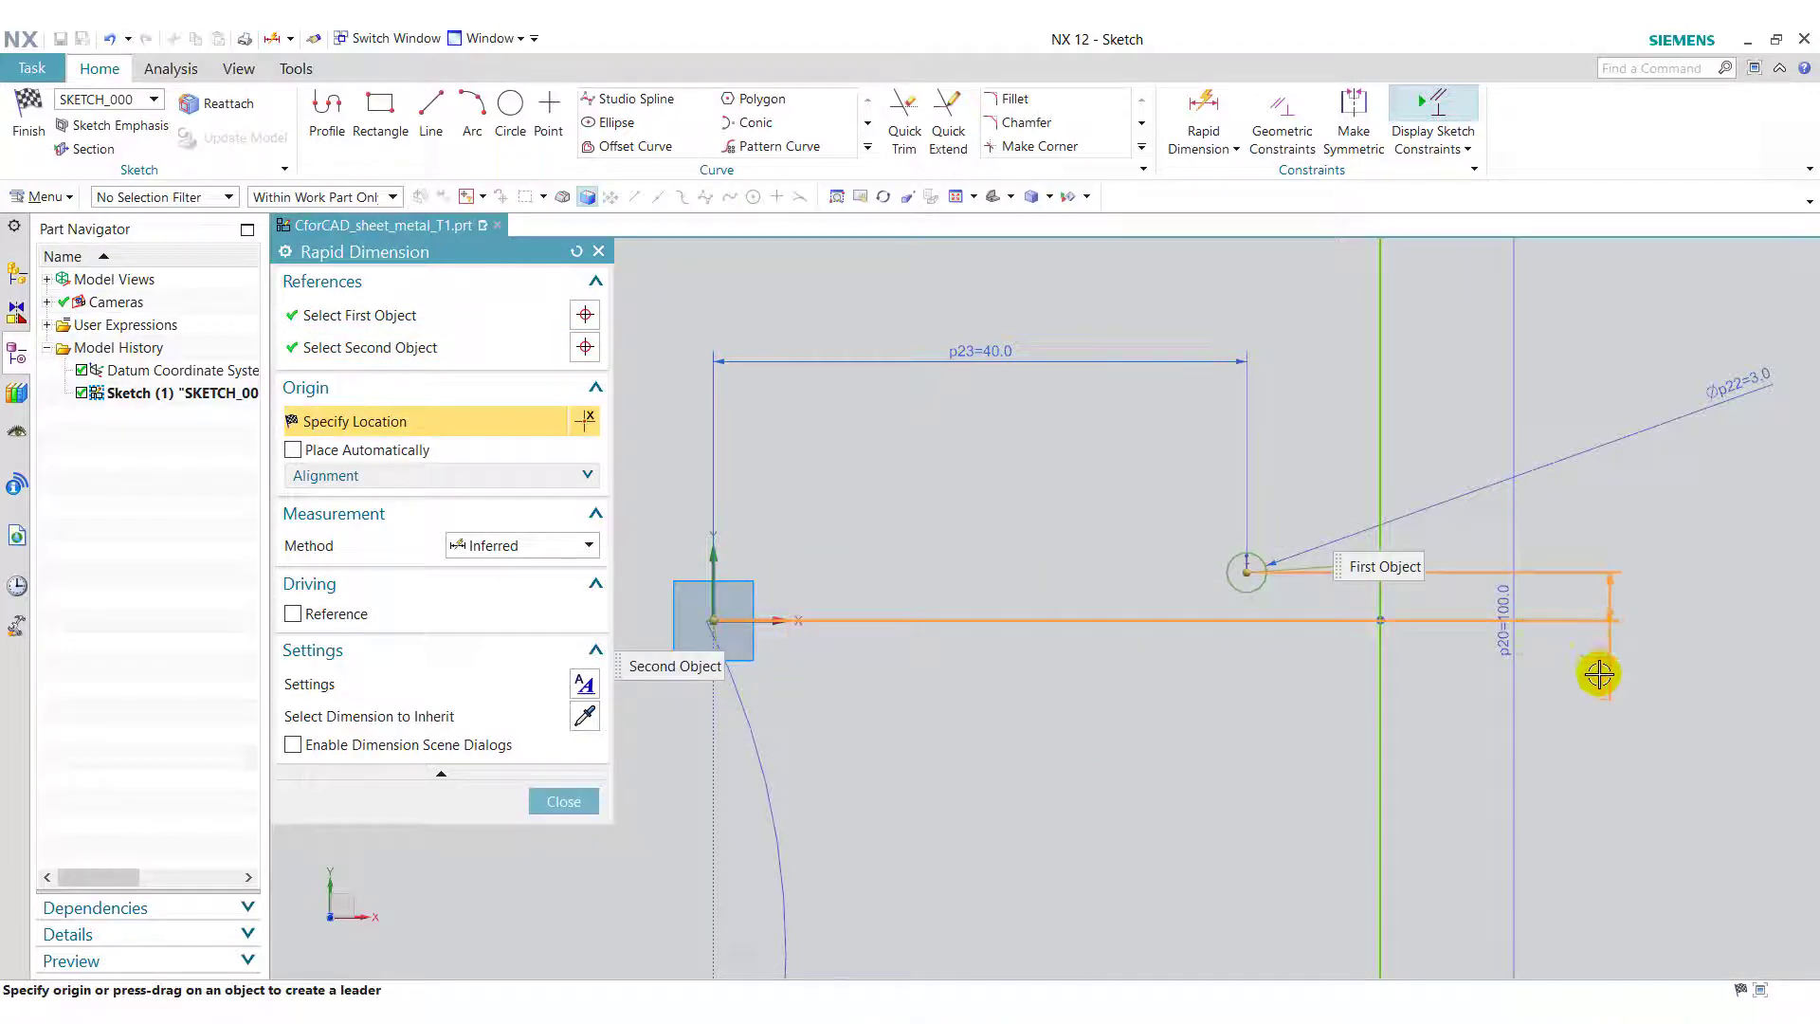
click(1599, 673)
text(0)
key(Return)
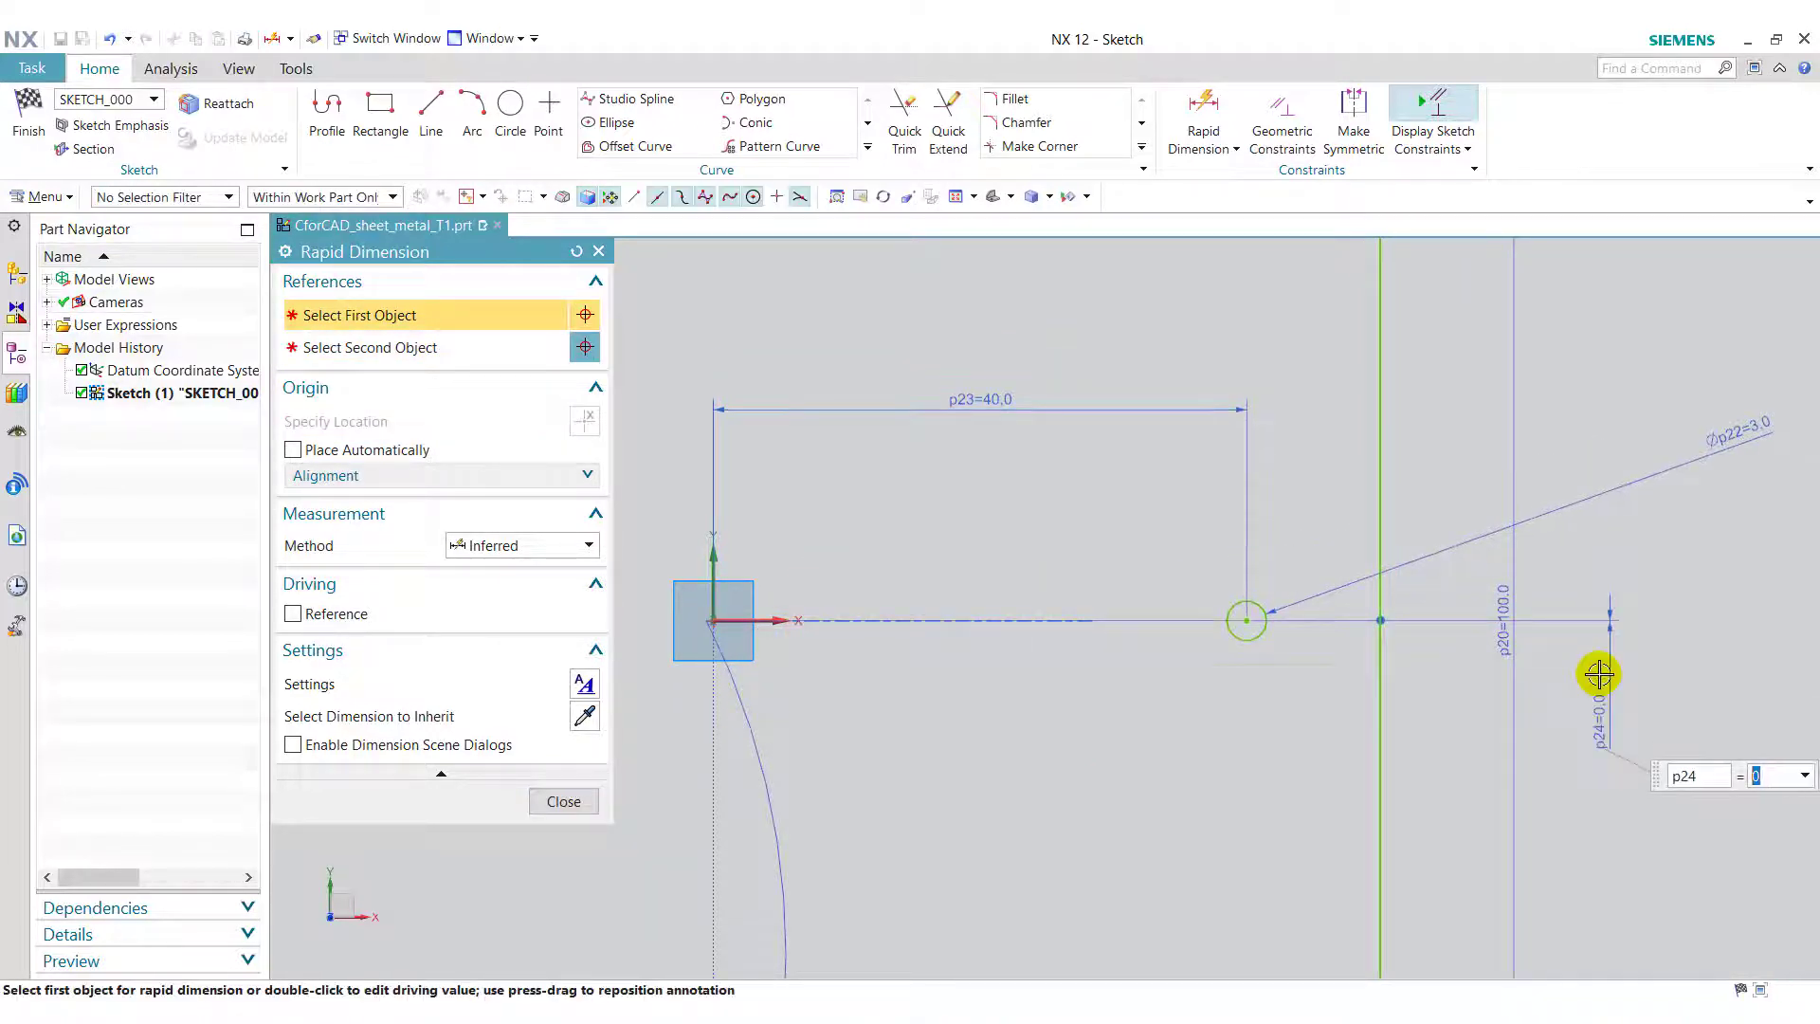
click(565, 802)
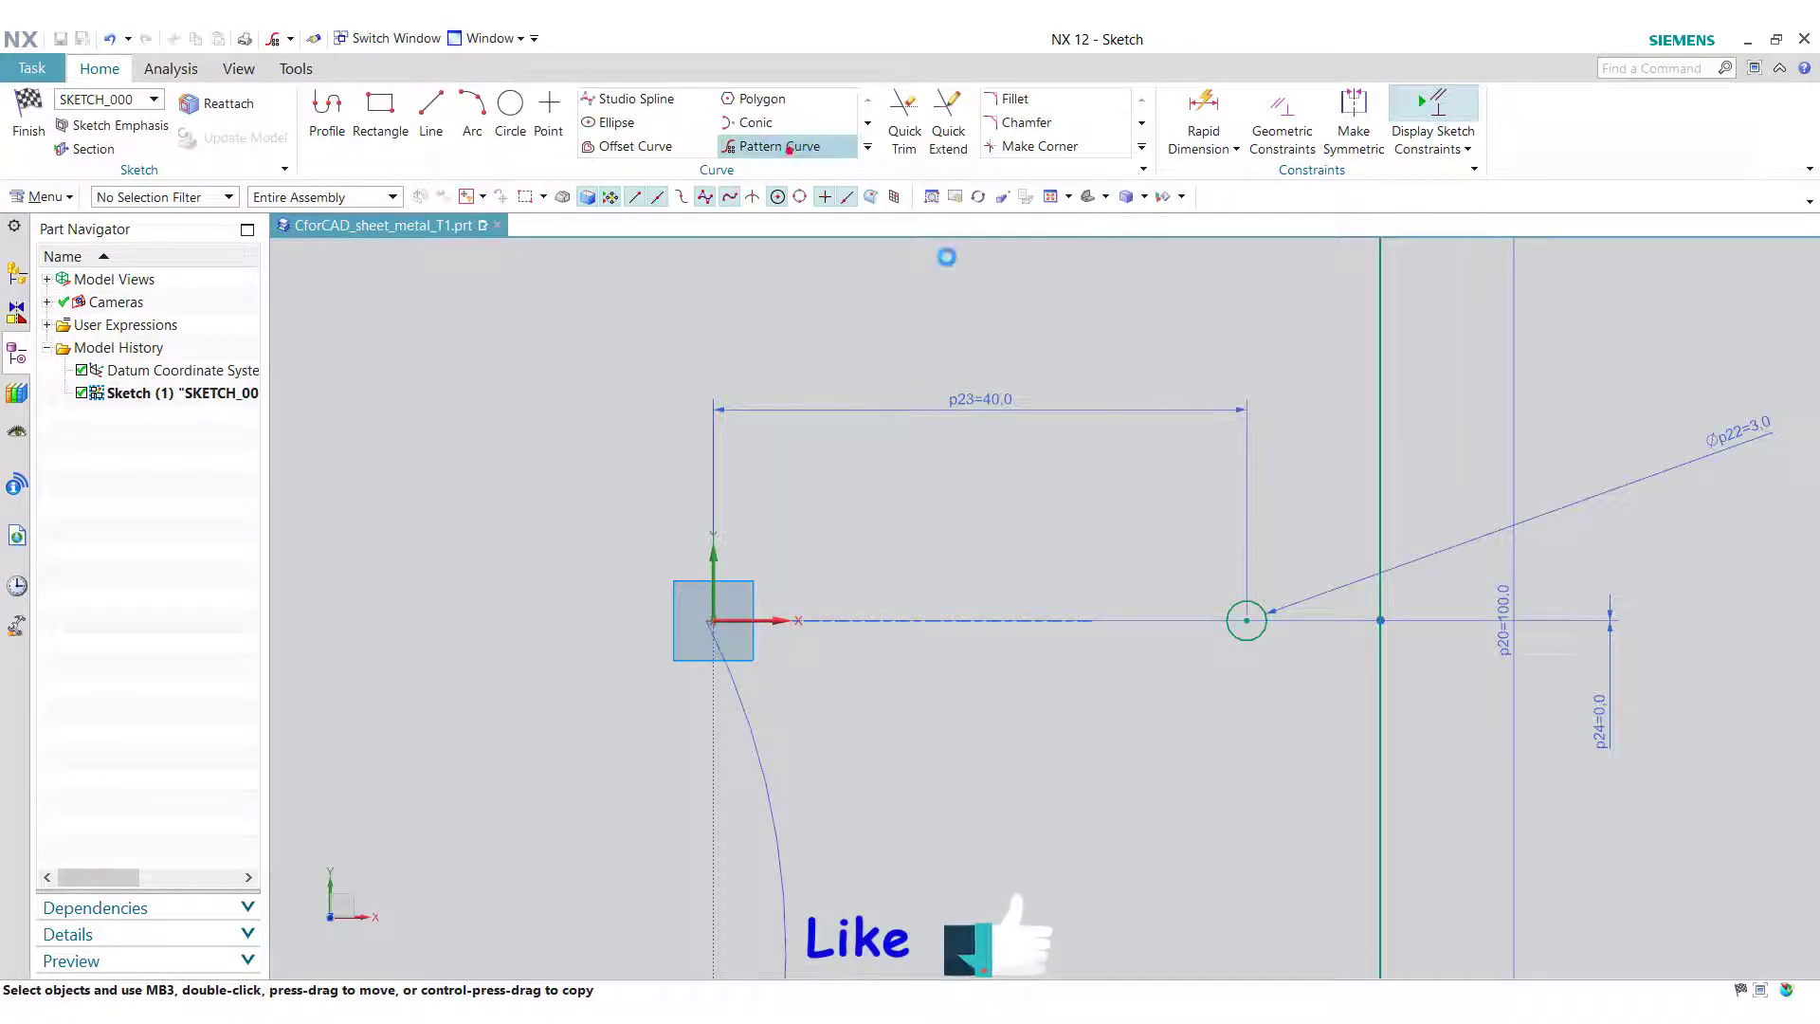
Step: Pattern the small circle in a circular layout about the sketch origin with count 12 and span angle 360°
click(1239, 644)
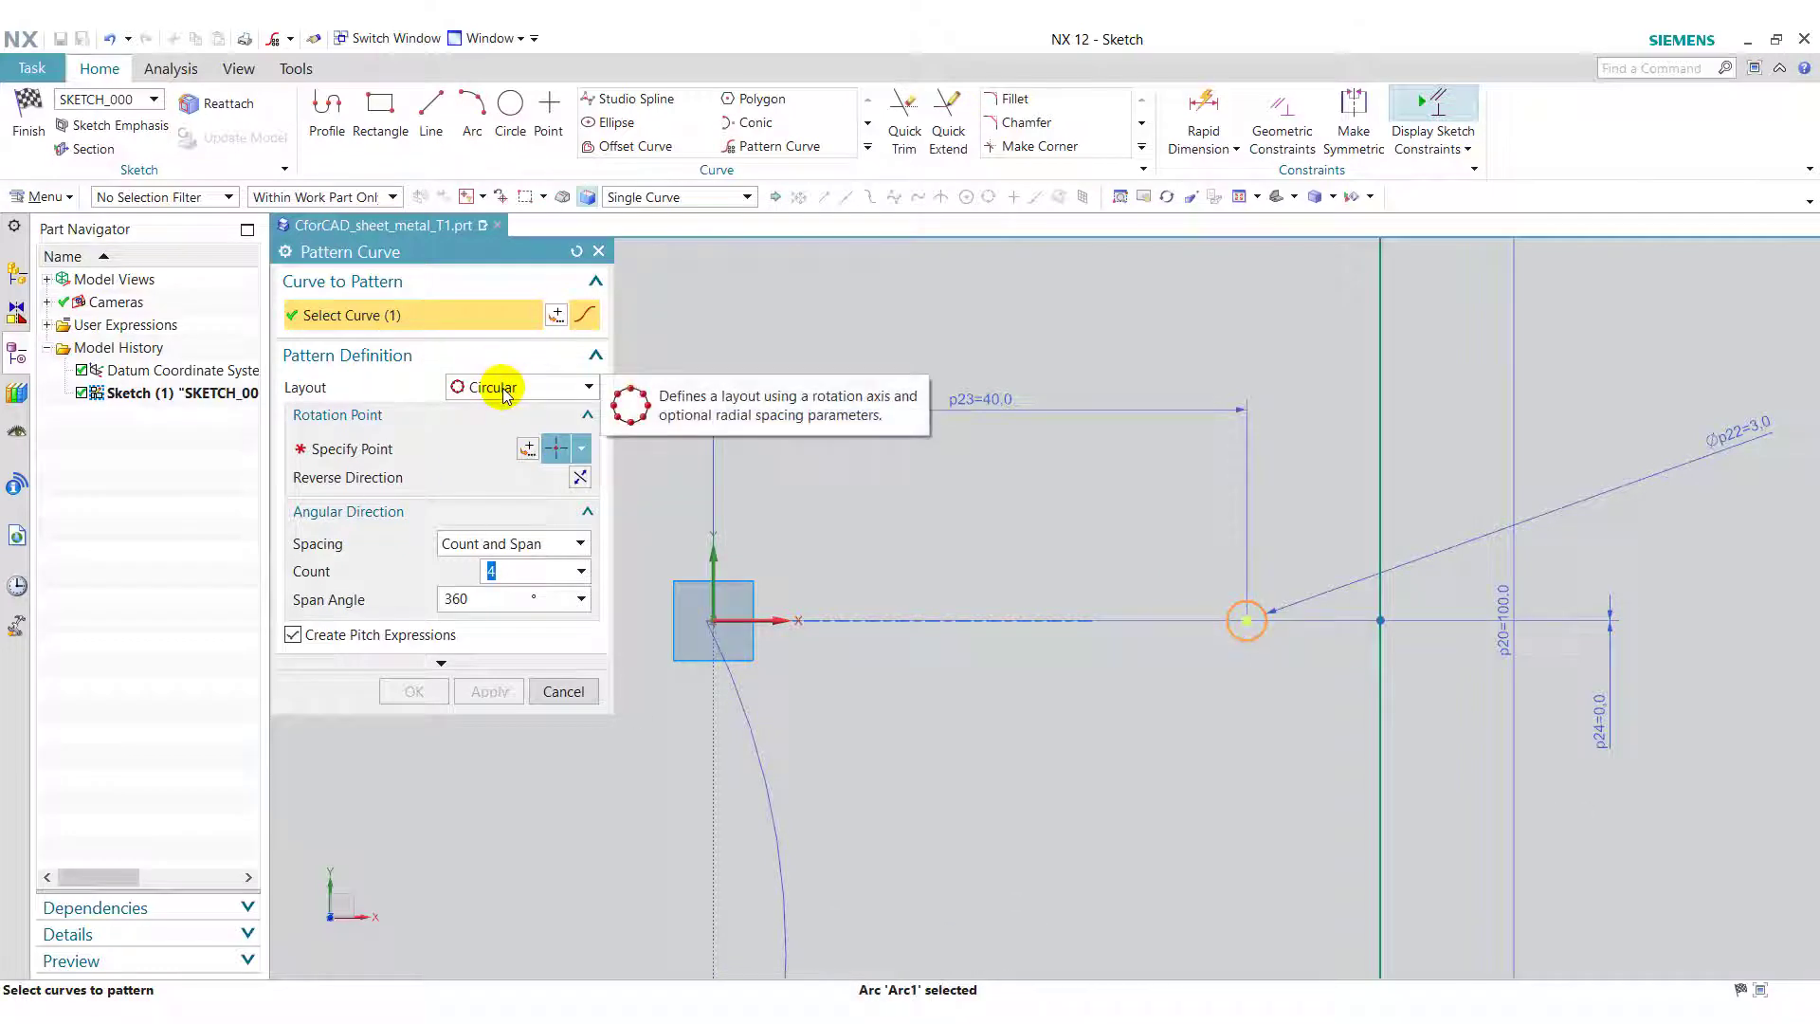
click(325, 447)
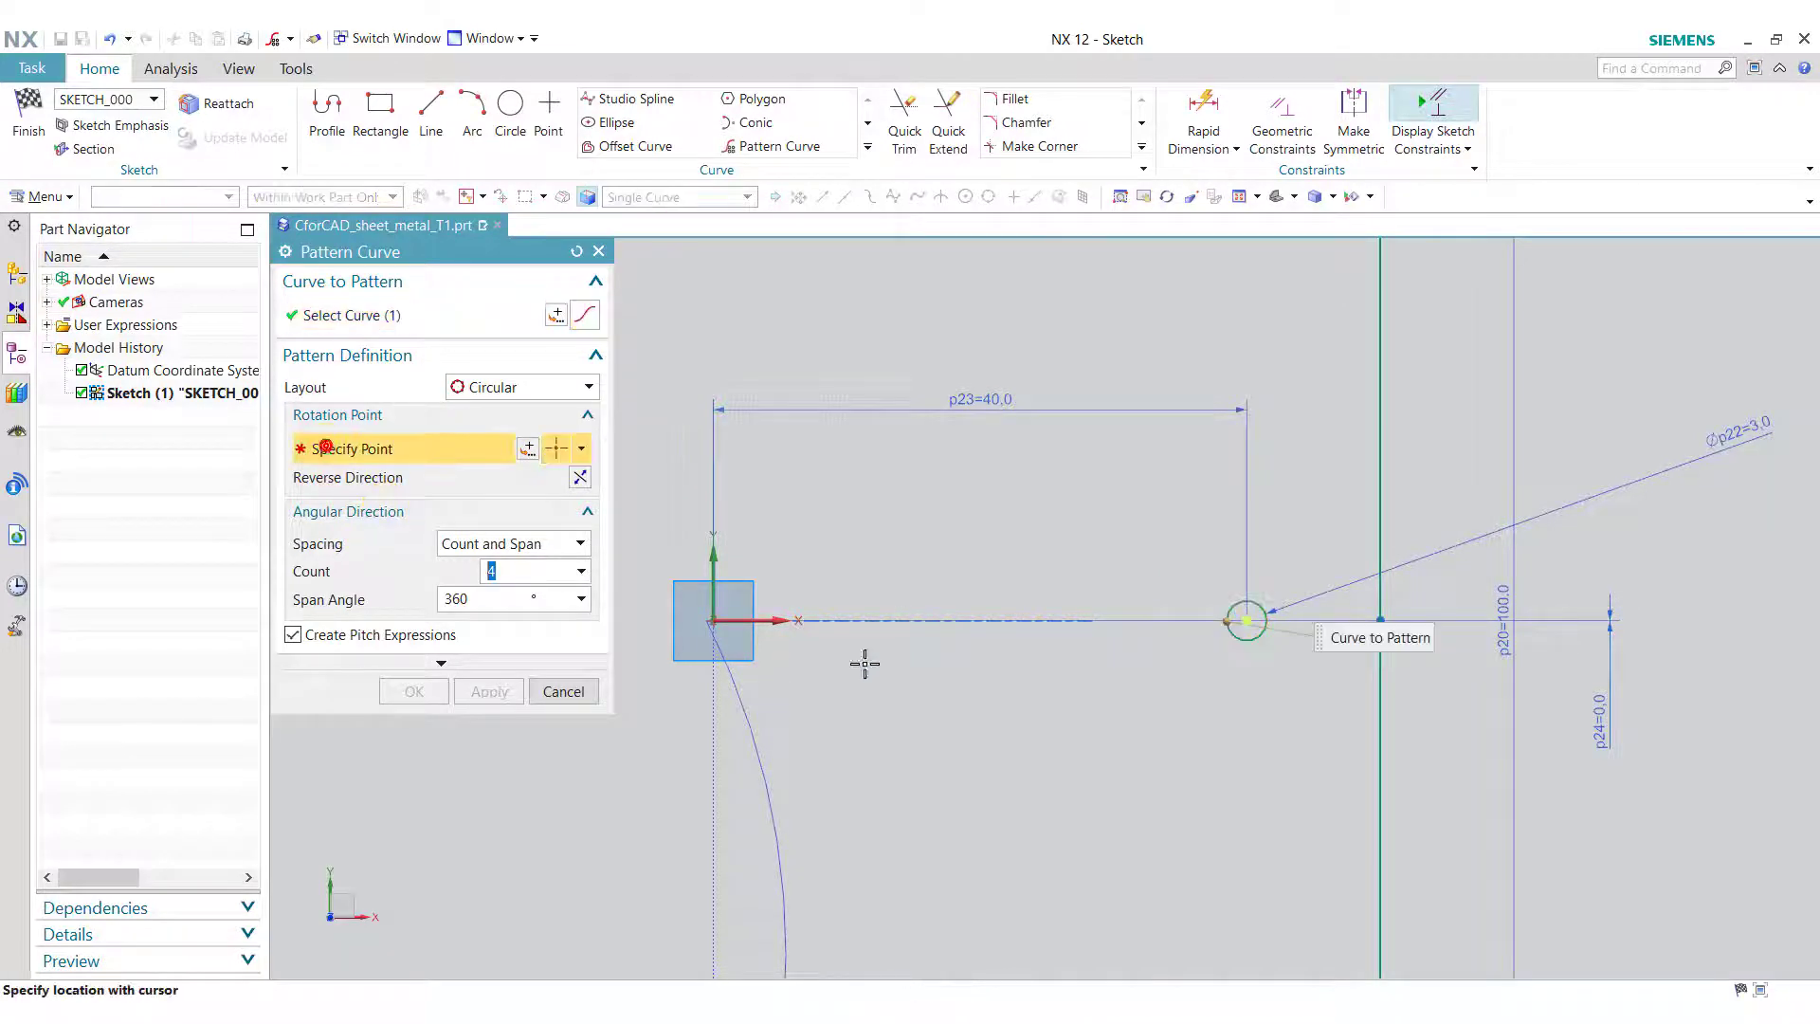
click(578, 455)
click(559, 486)
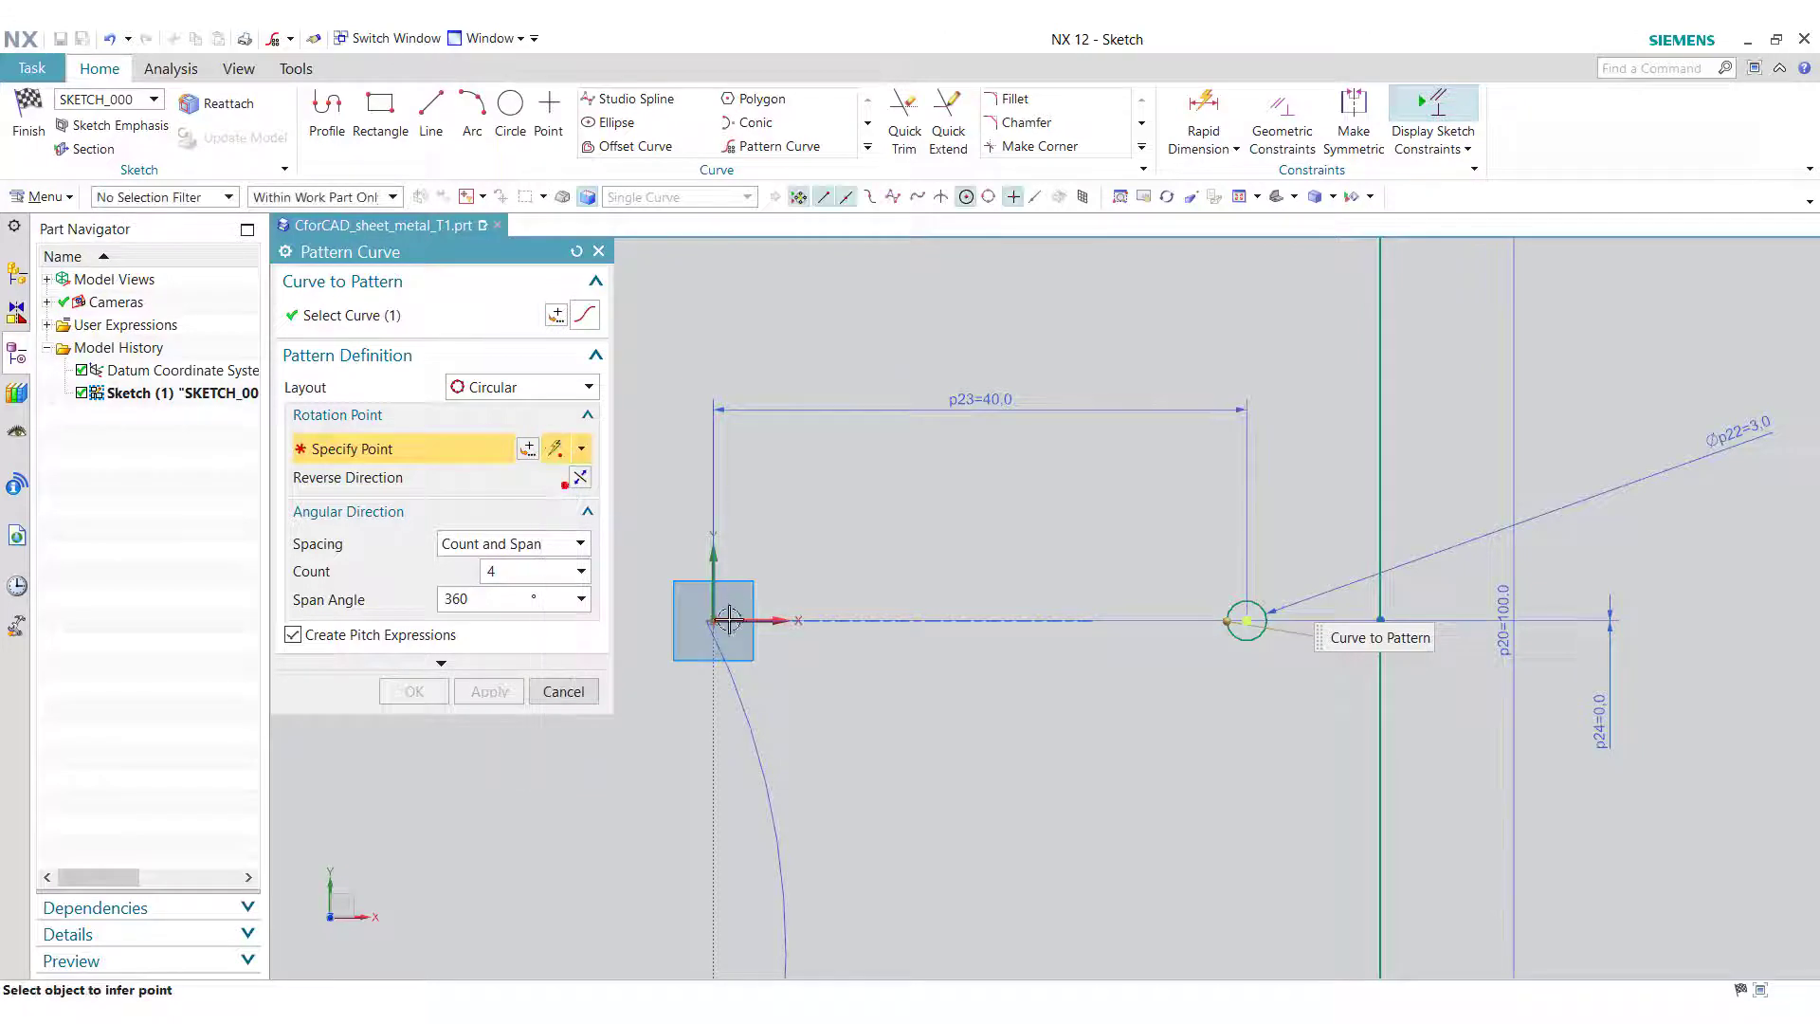
click(713, 621)
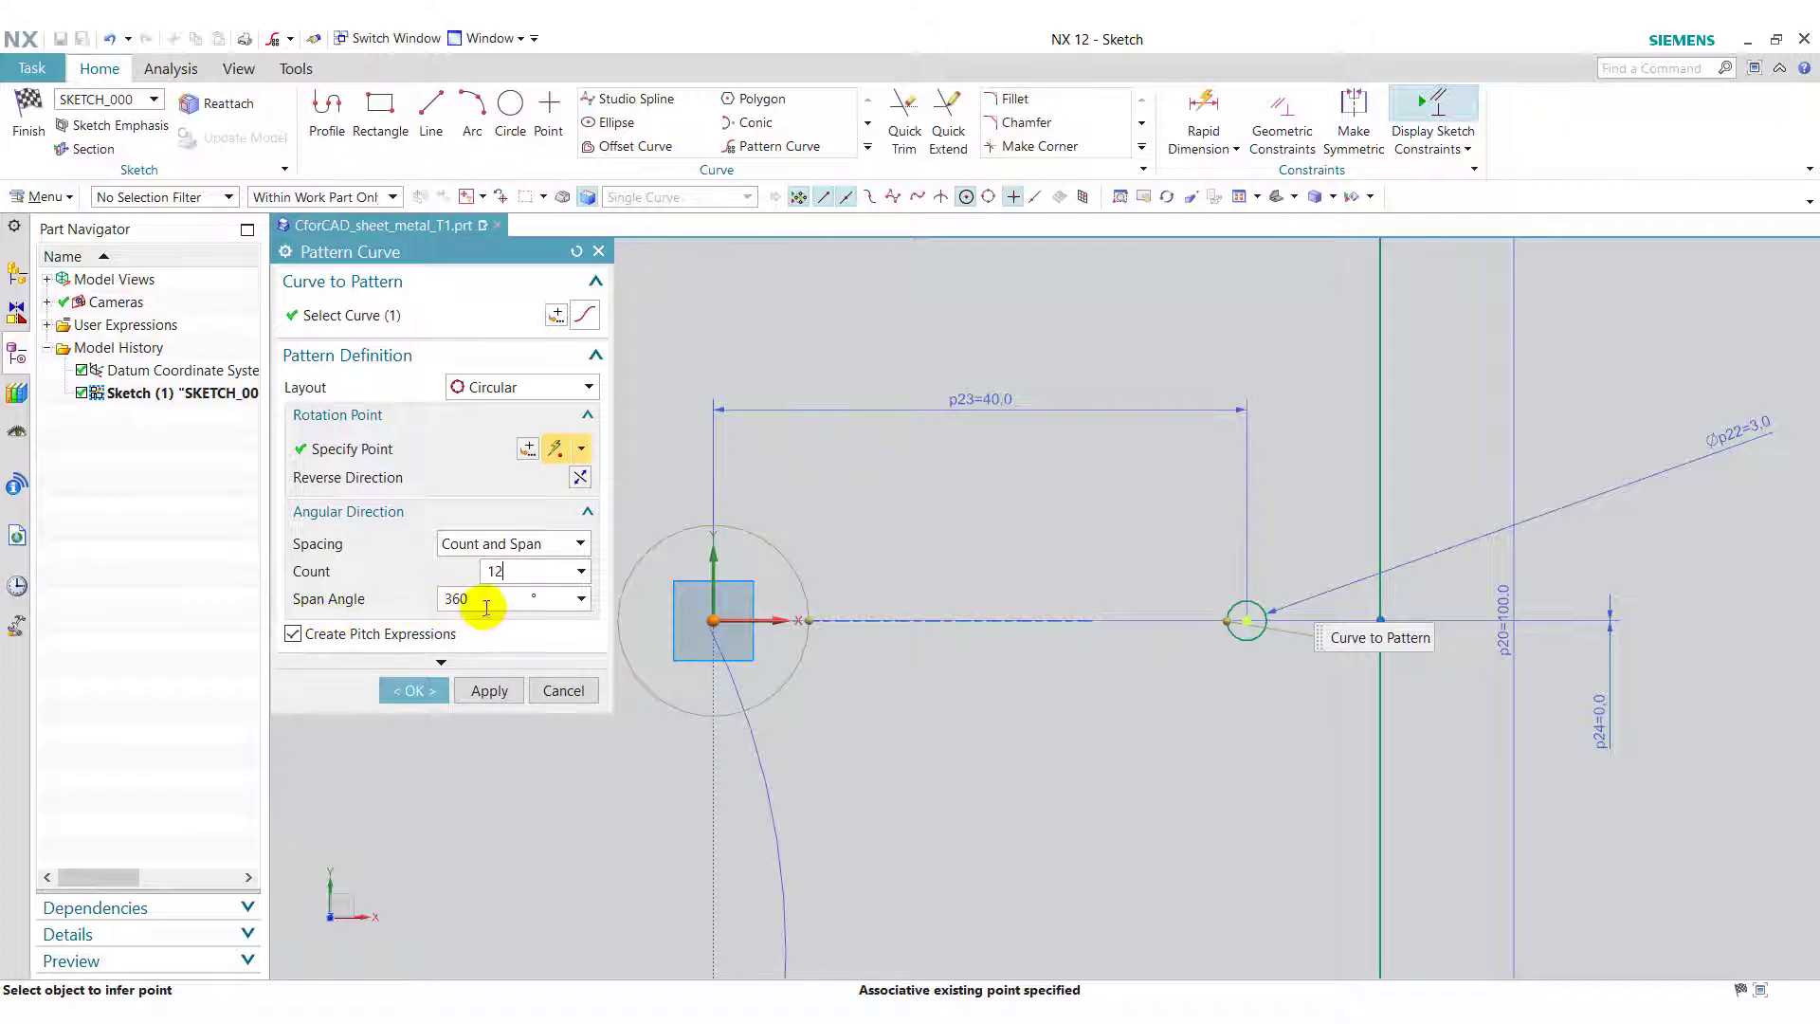
click(414, 700)
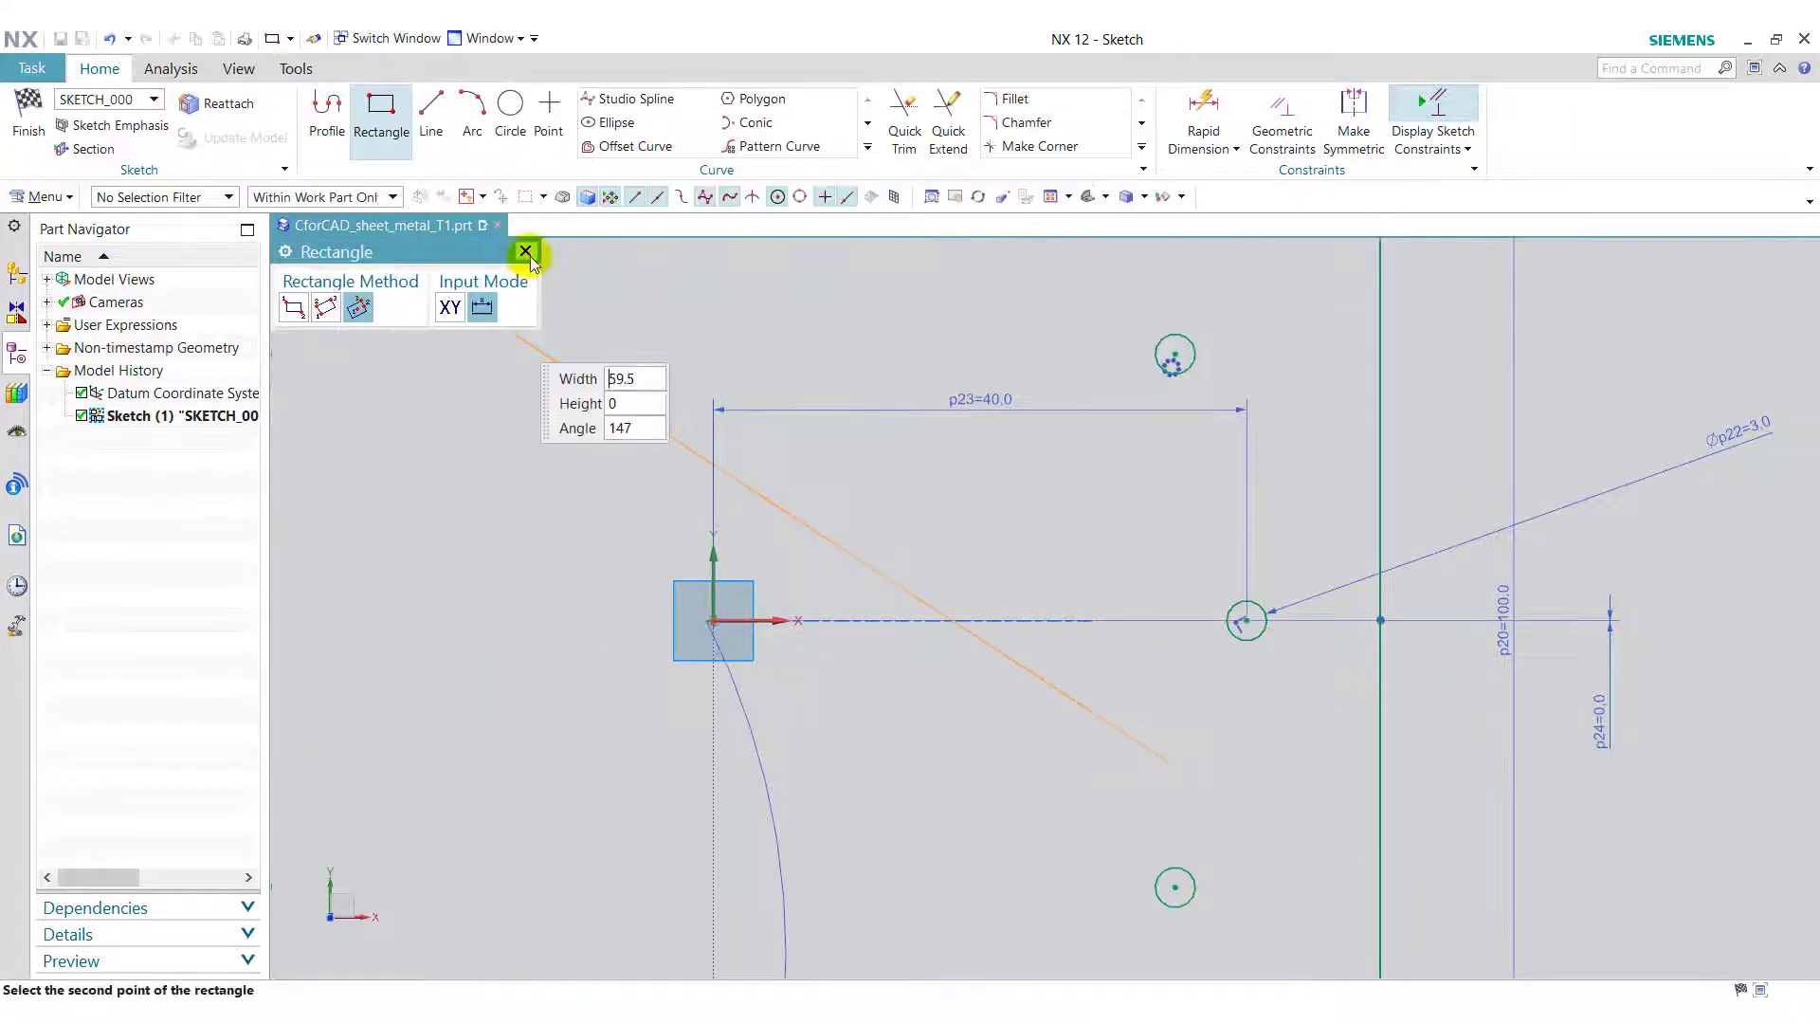
Step: Draw a two-point rectangle about 16 by 3 just above the X axis, between the origin and the 40-offset circle
click(527, 254)
click(403, 132)
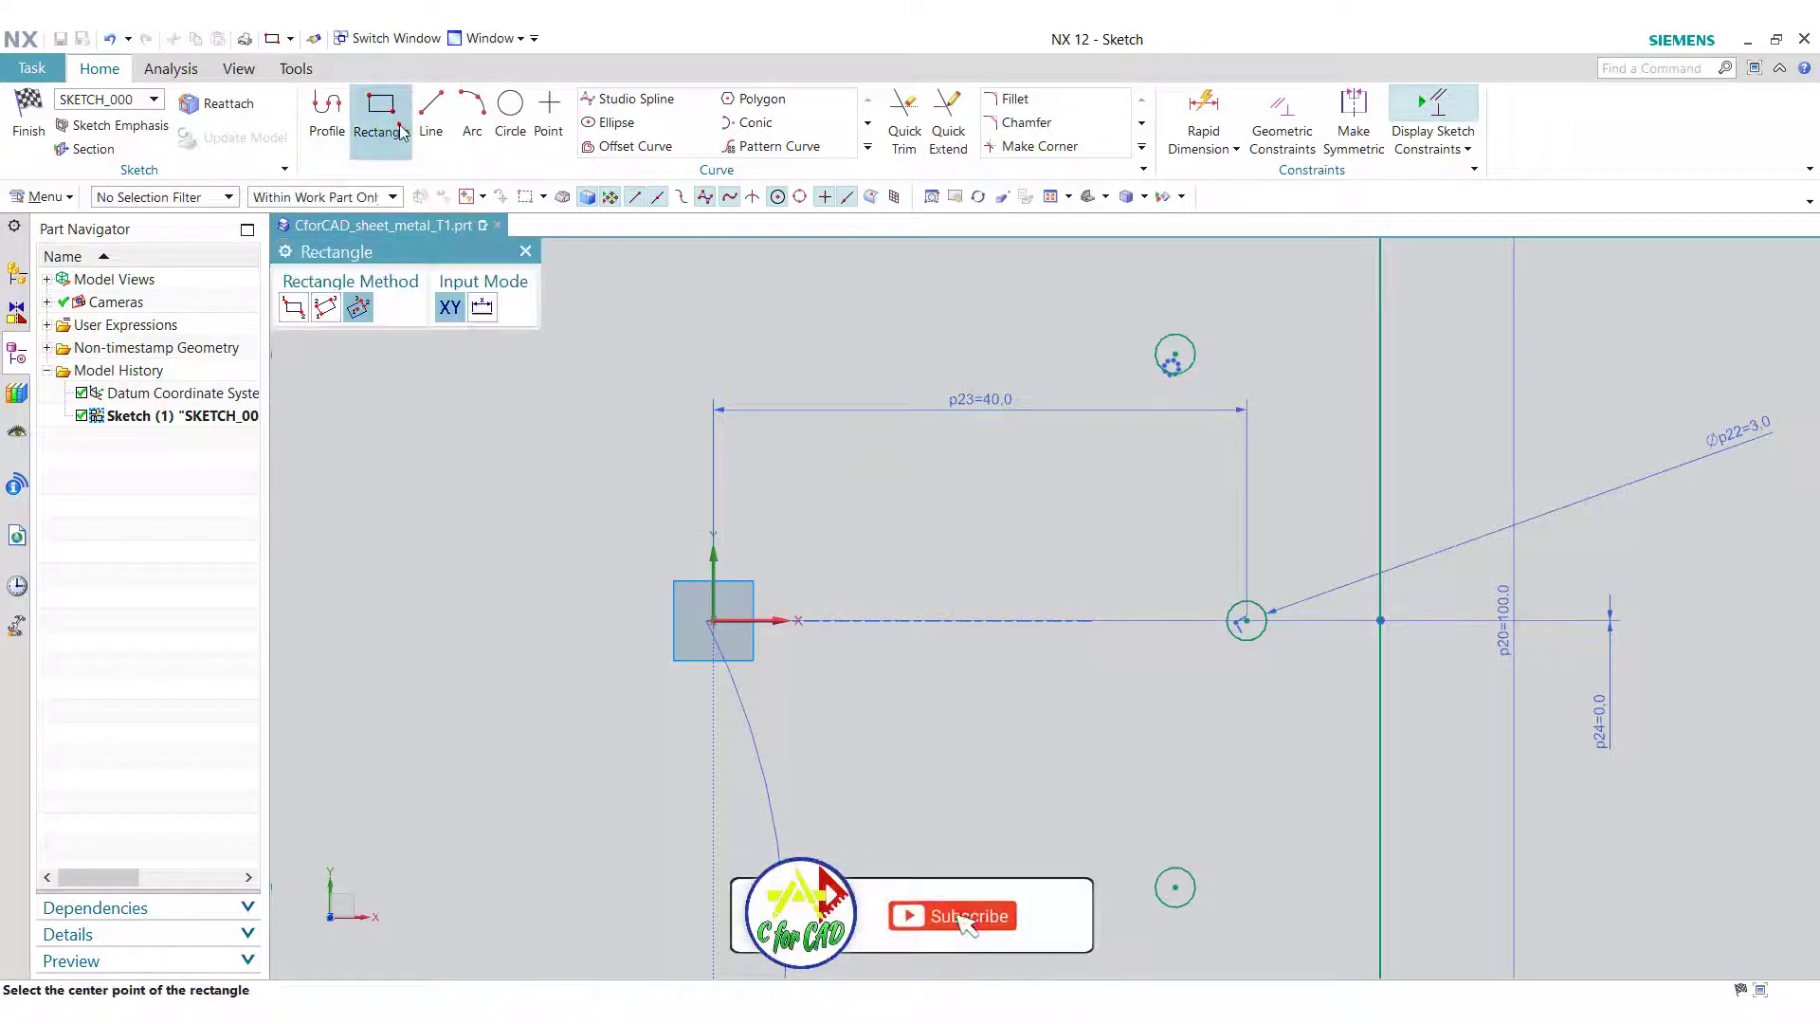
click(294, 308)
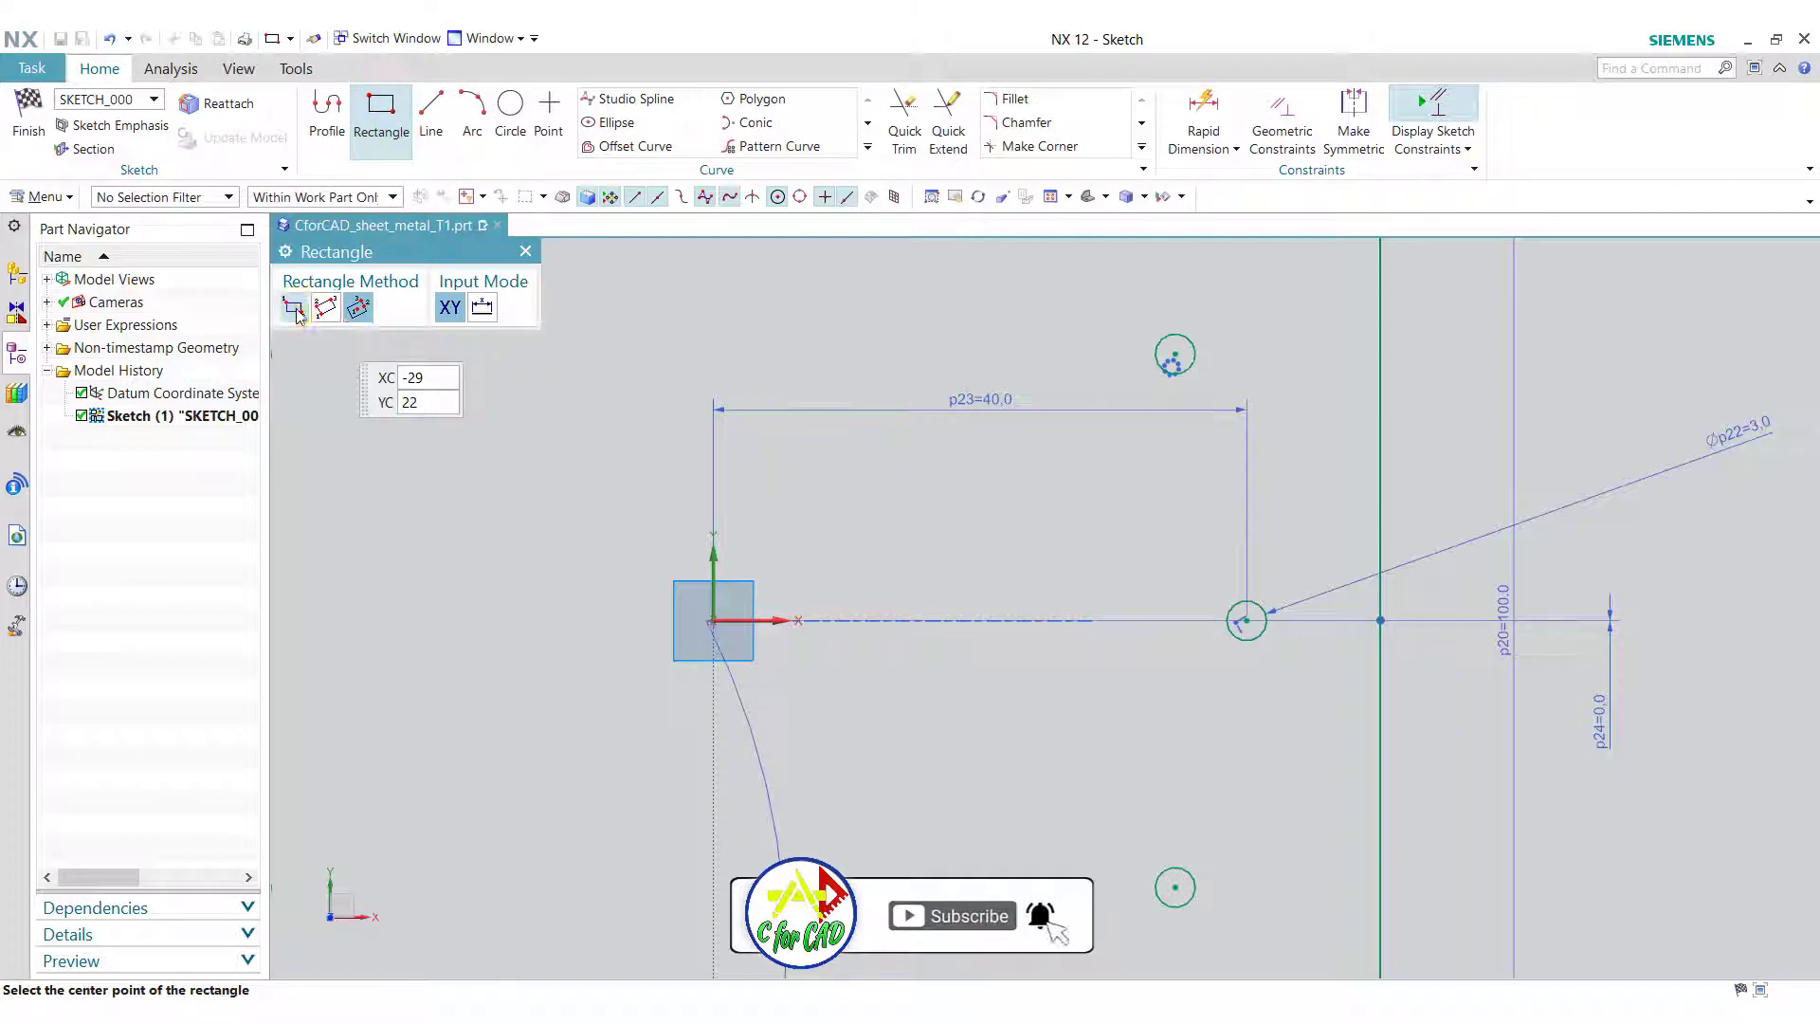
click(848, 547)
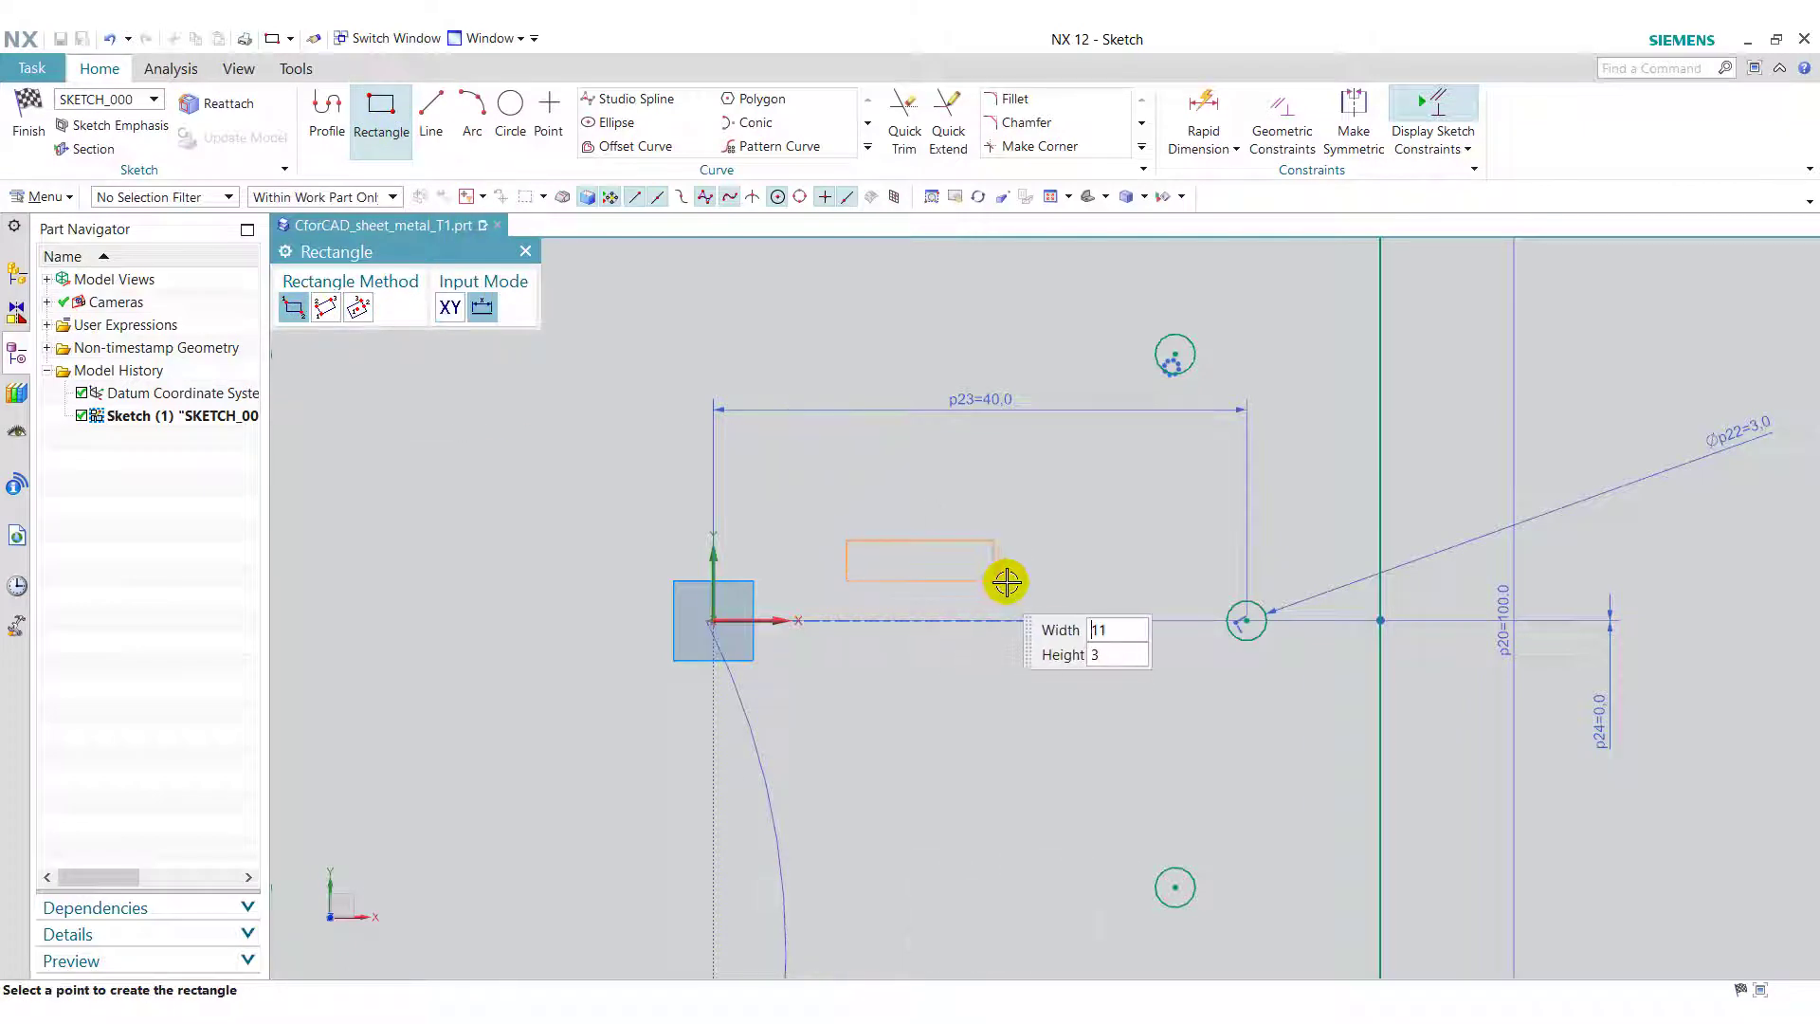
click(1060, 580)
click(525, 252)
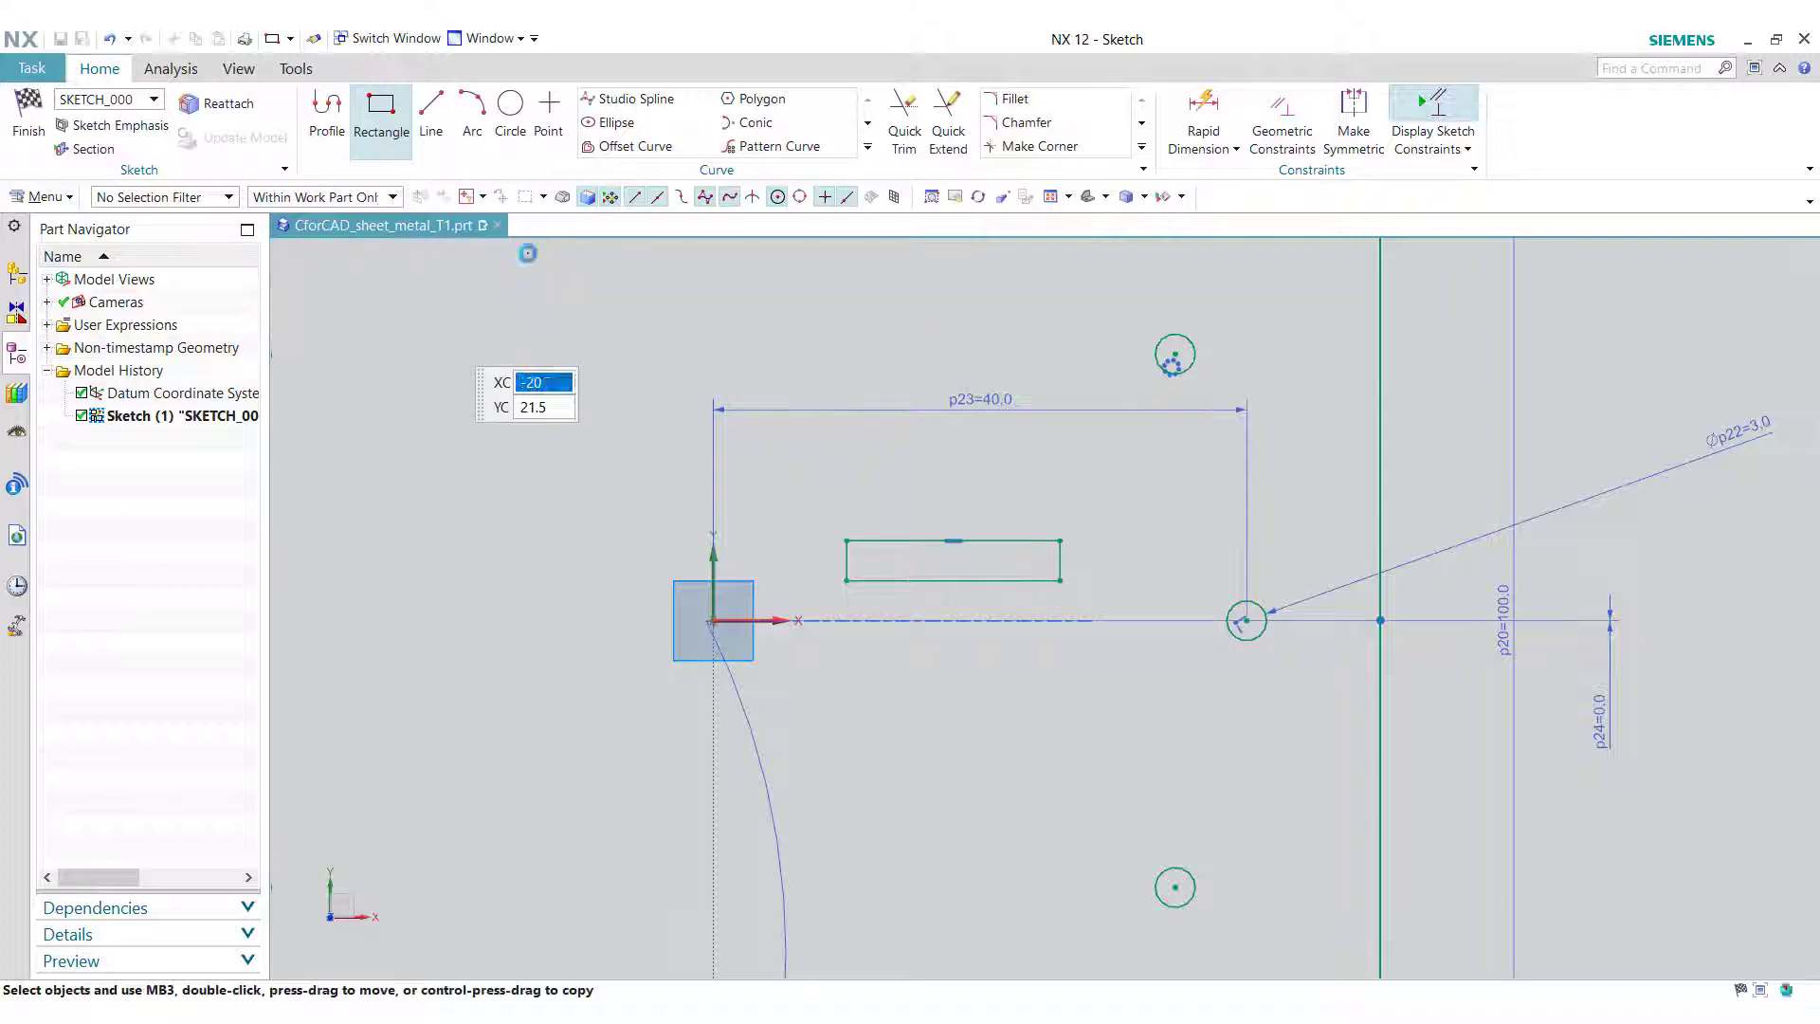
Step: Dimension the small rectangle with a height of 5 and a length of 20
click(1202, 109)
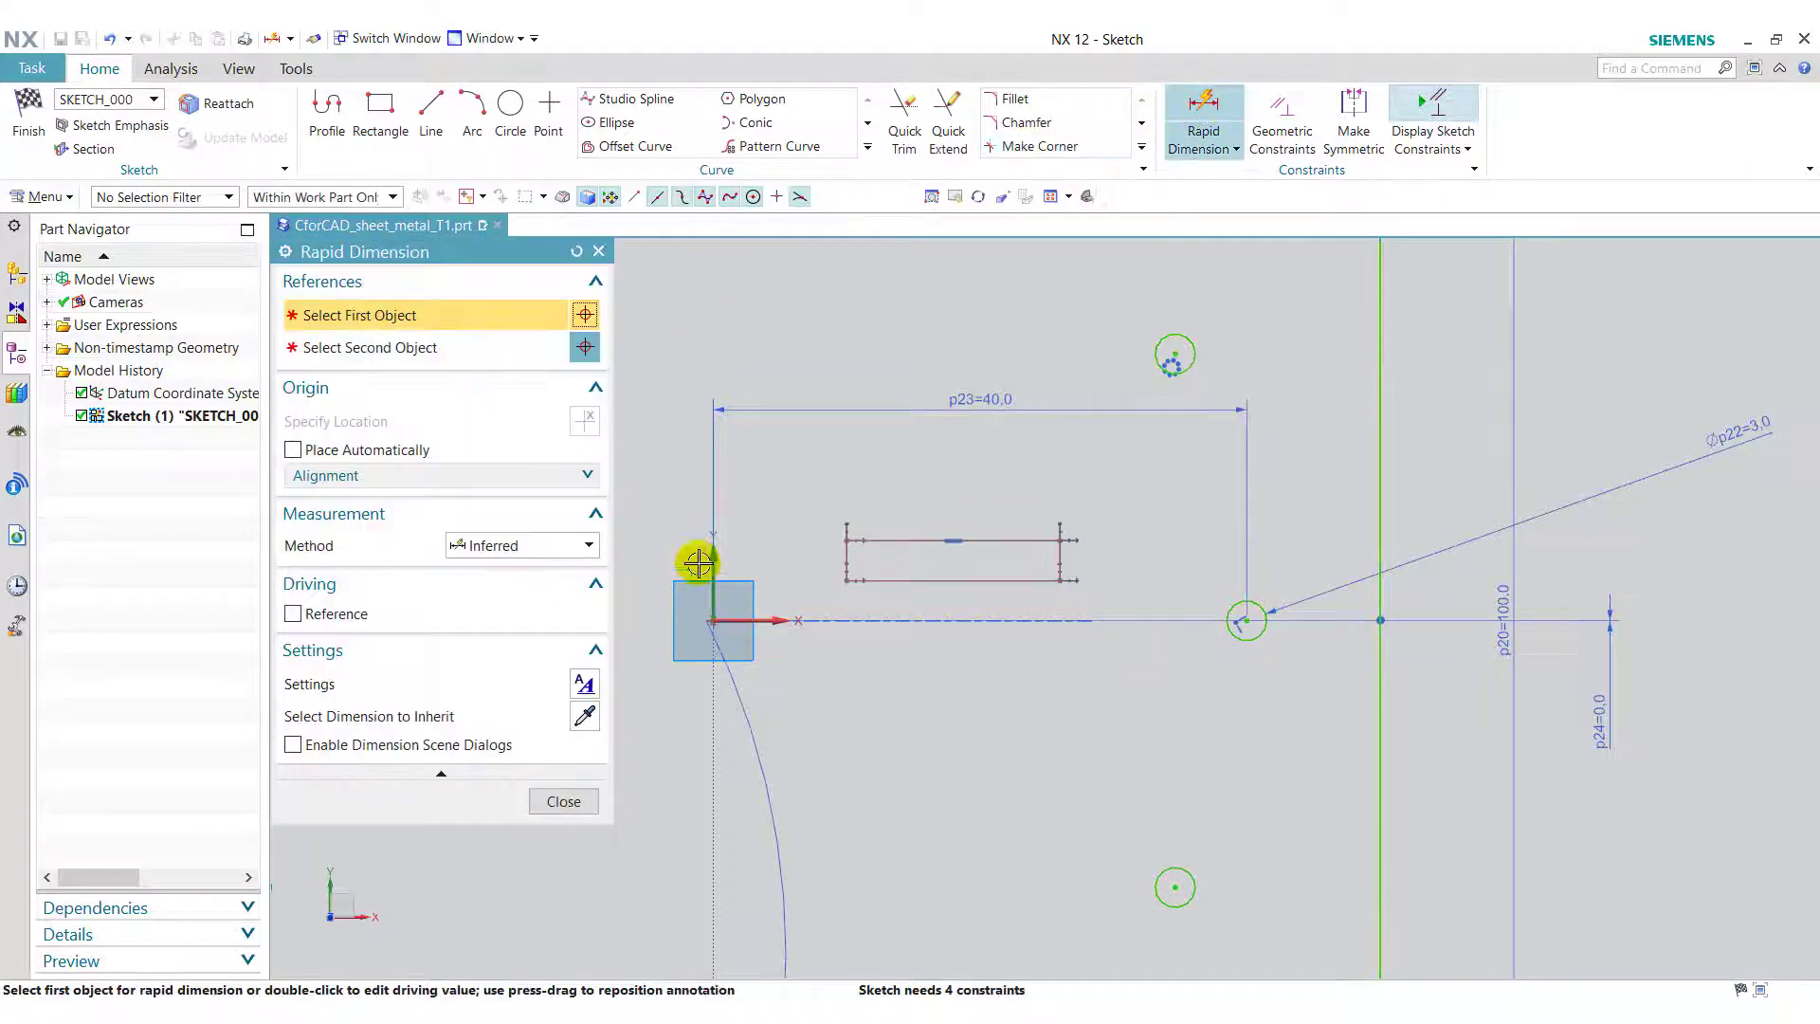
scroll(1060, 561, down, 4)
click(1060, 543)
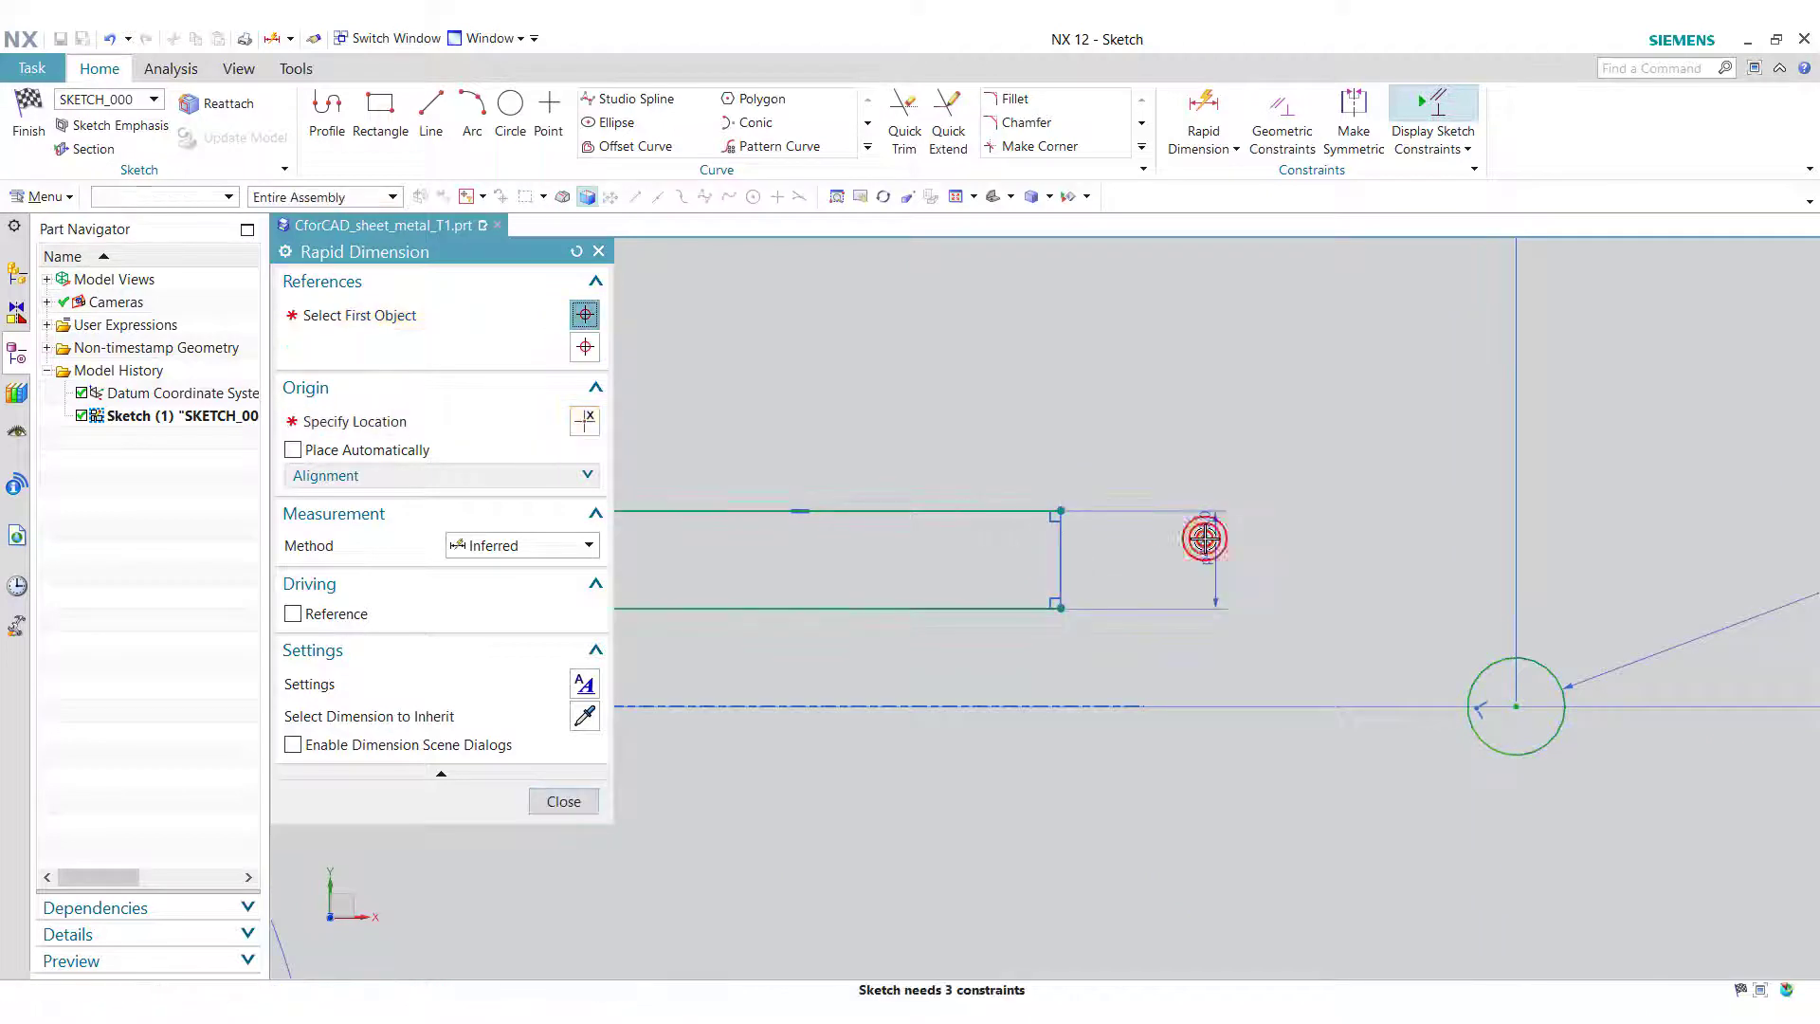
click(1204, 538)
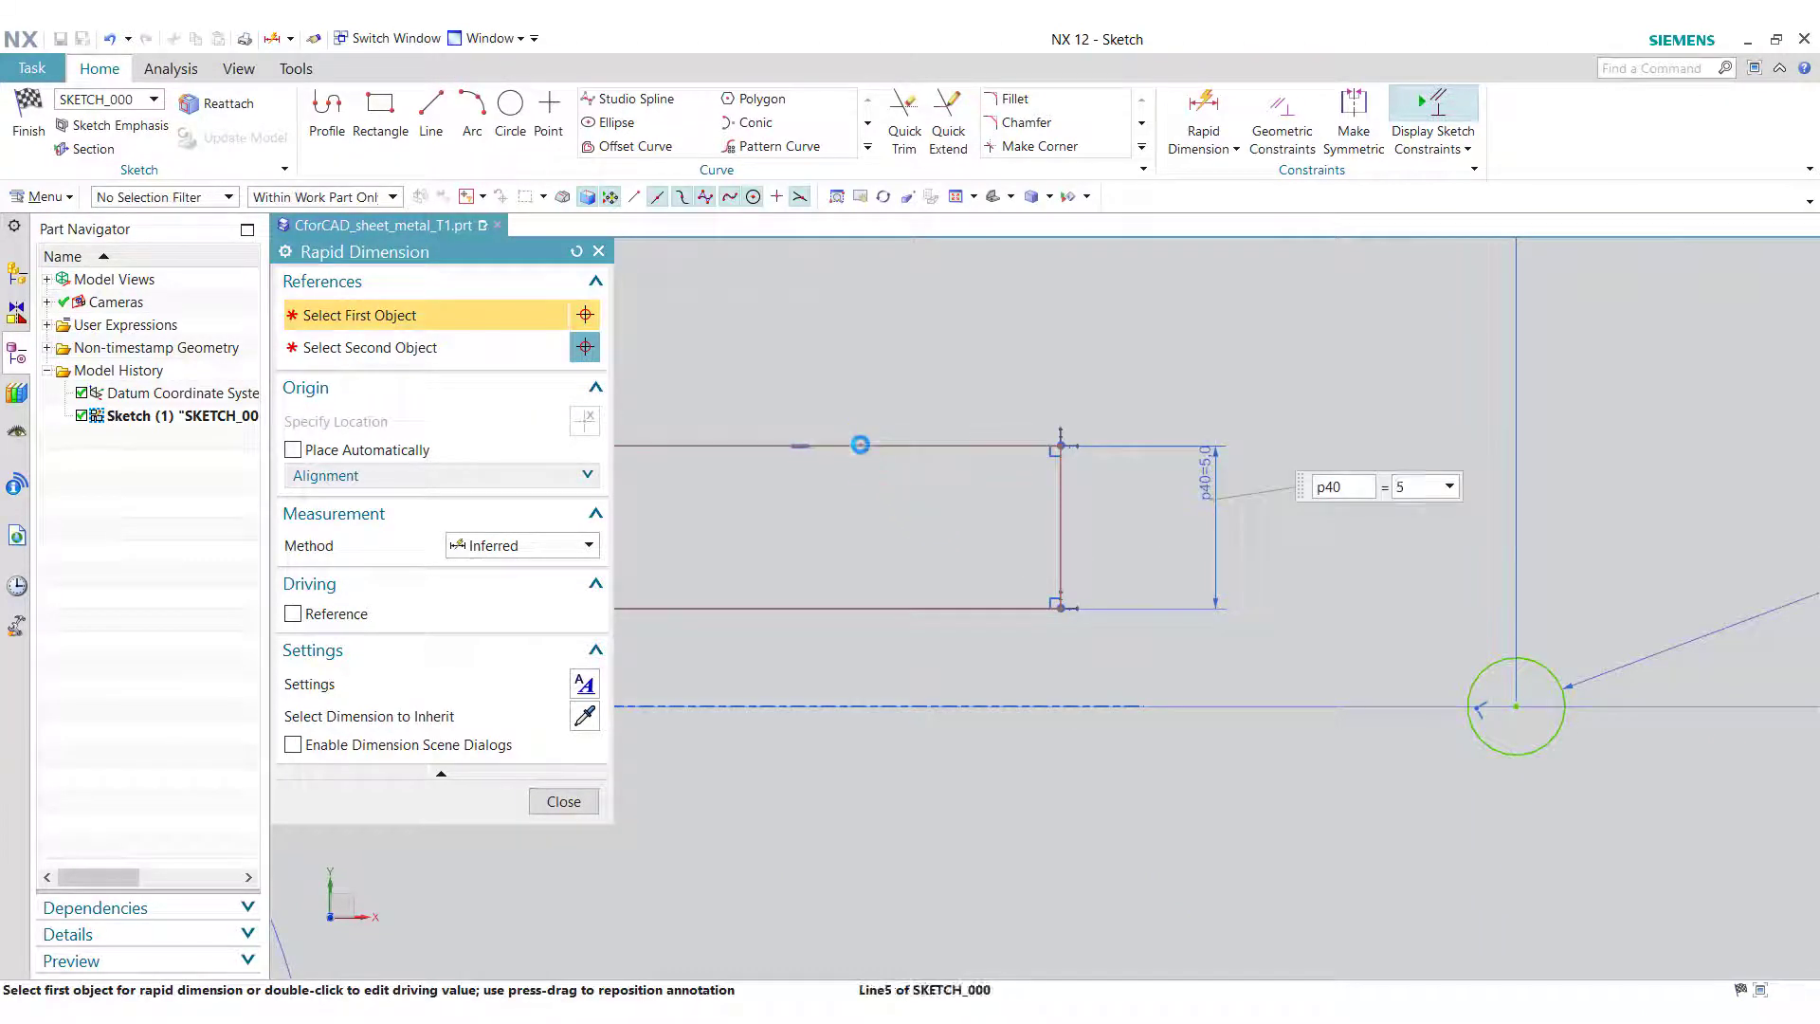
click(860, 444)
click(841, 313)
text(20)
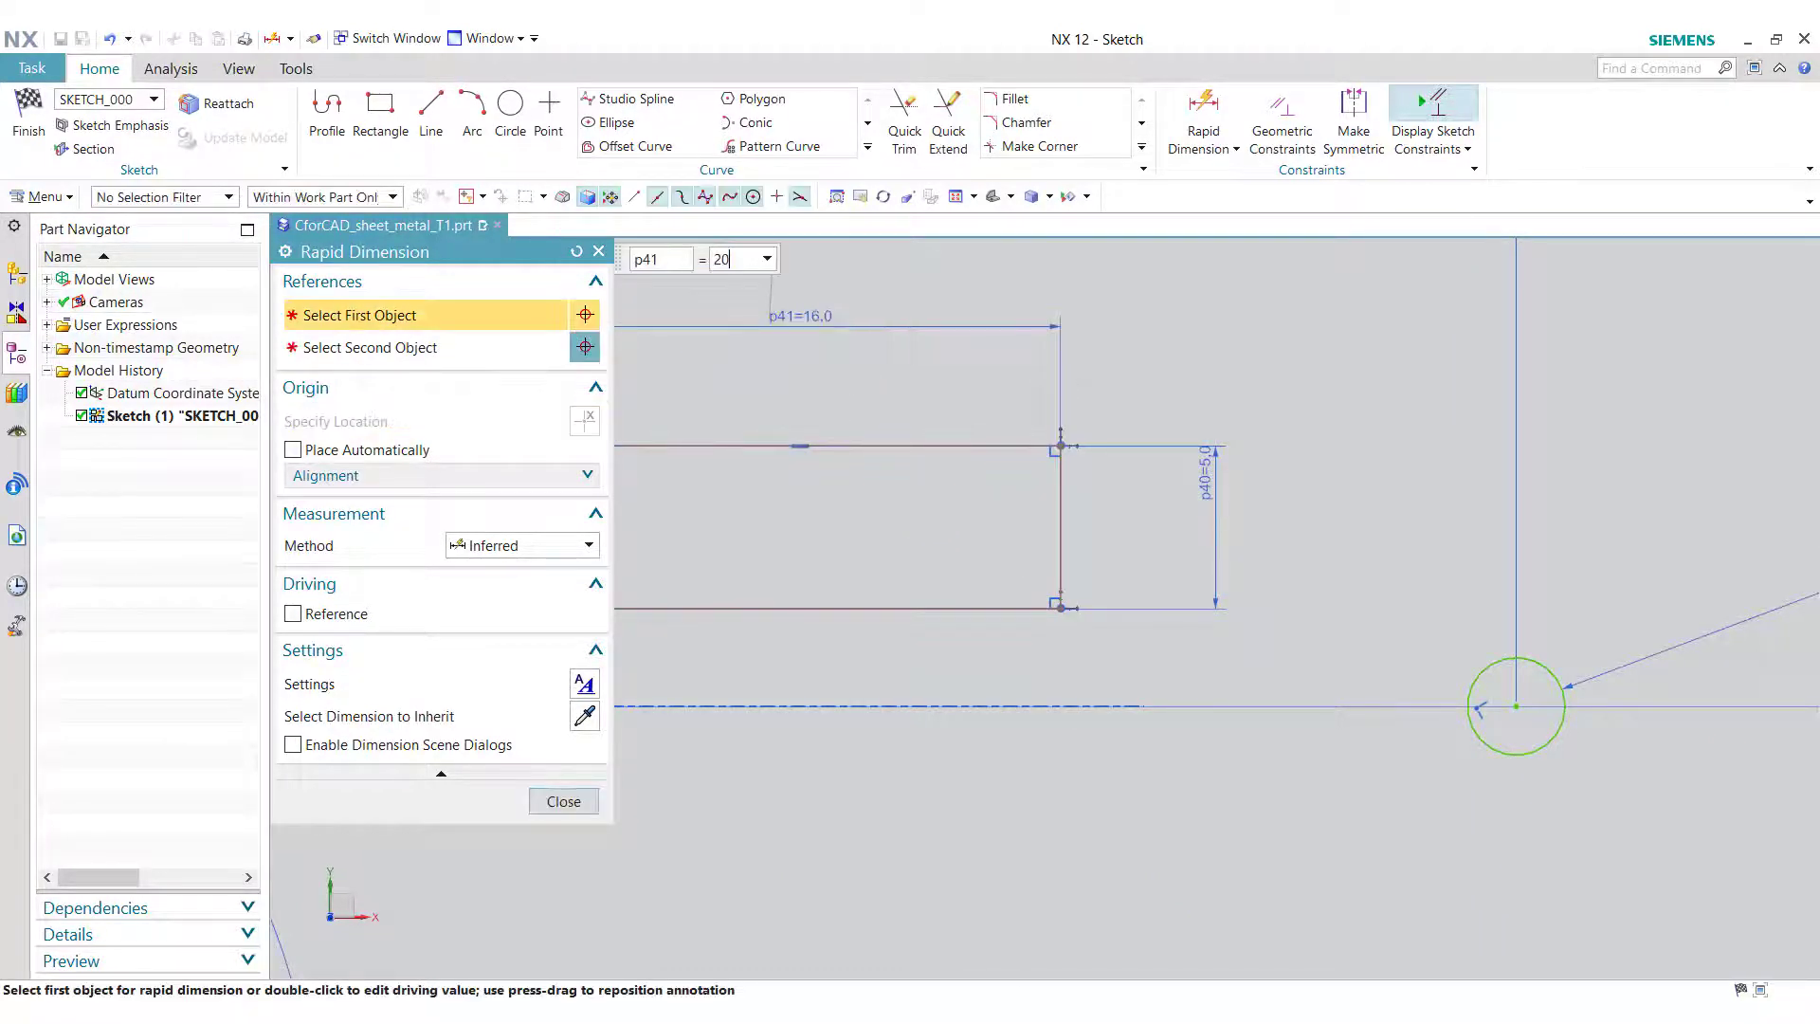
key(Return)
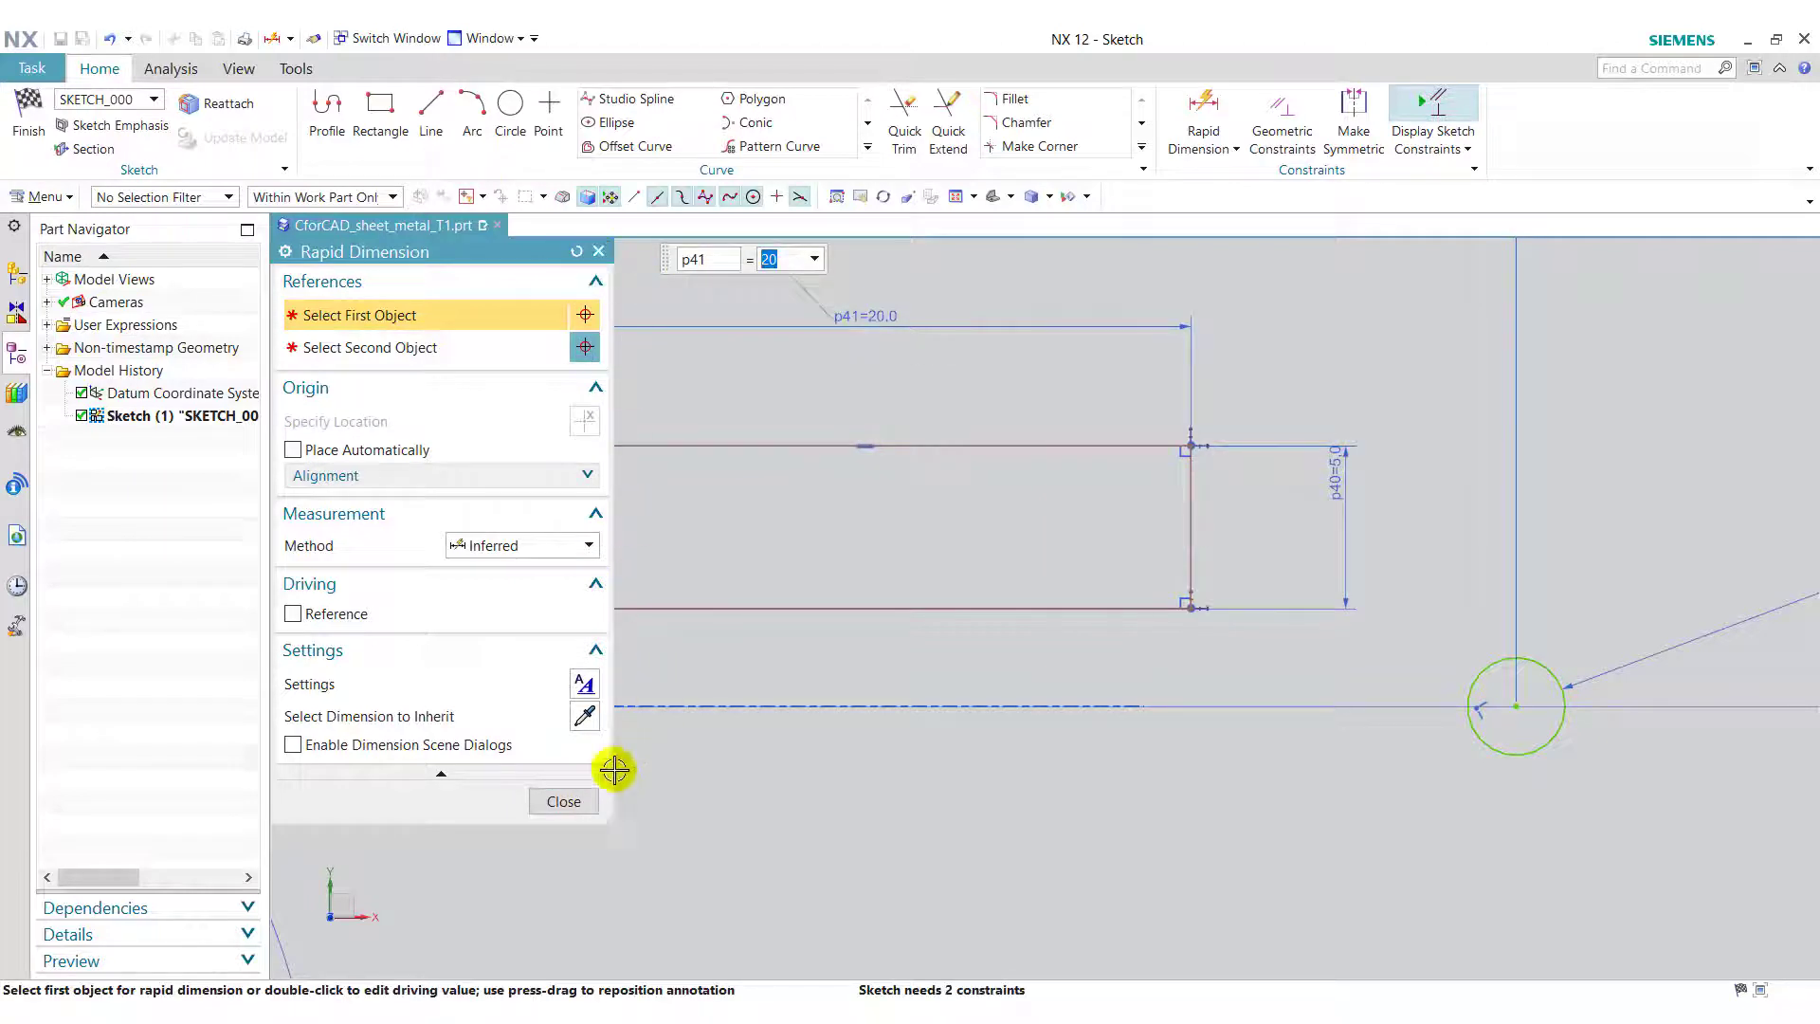
click(569, 799)
Step: Apply a Horizontal Alignment constraint between the midpoint of the small rectangle's left side and the sketch origin
scroll(874, 528, down, 3)
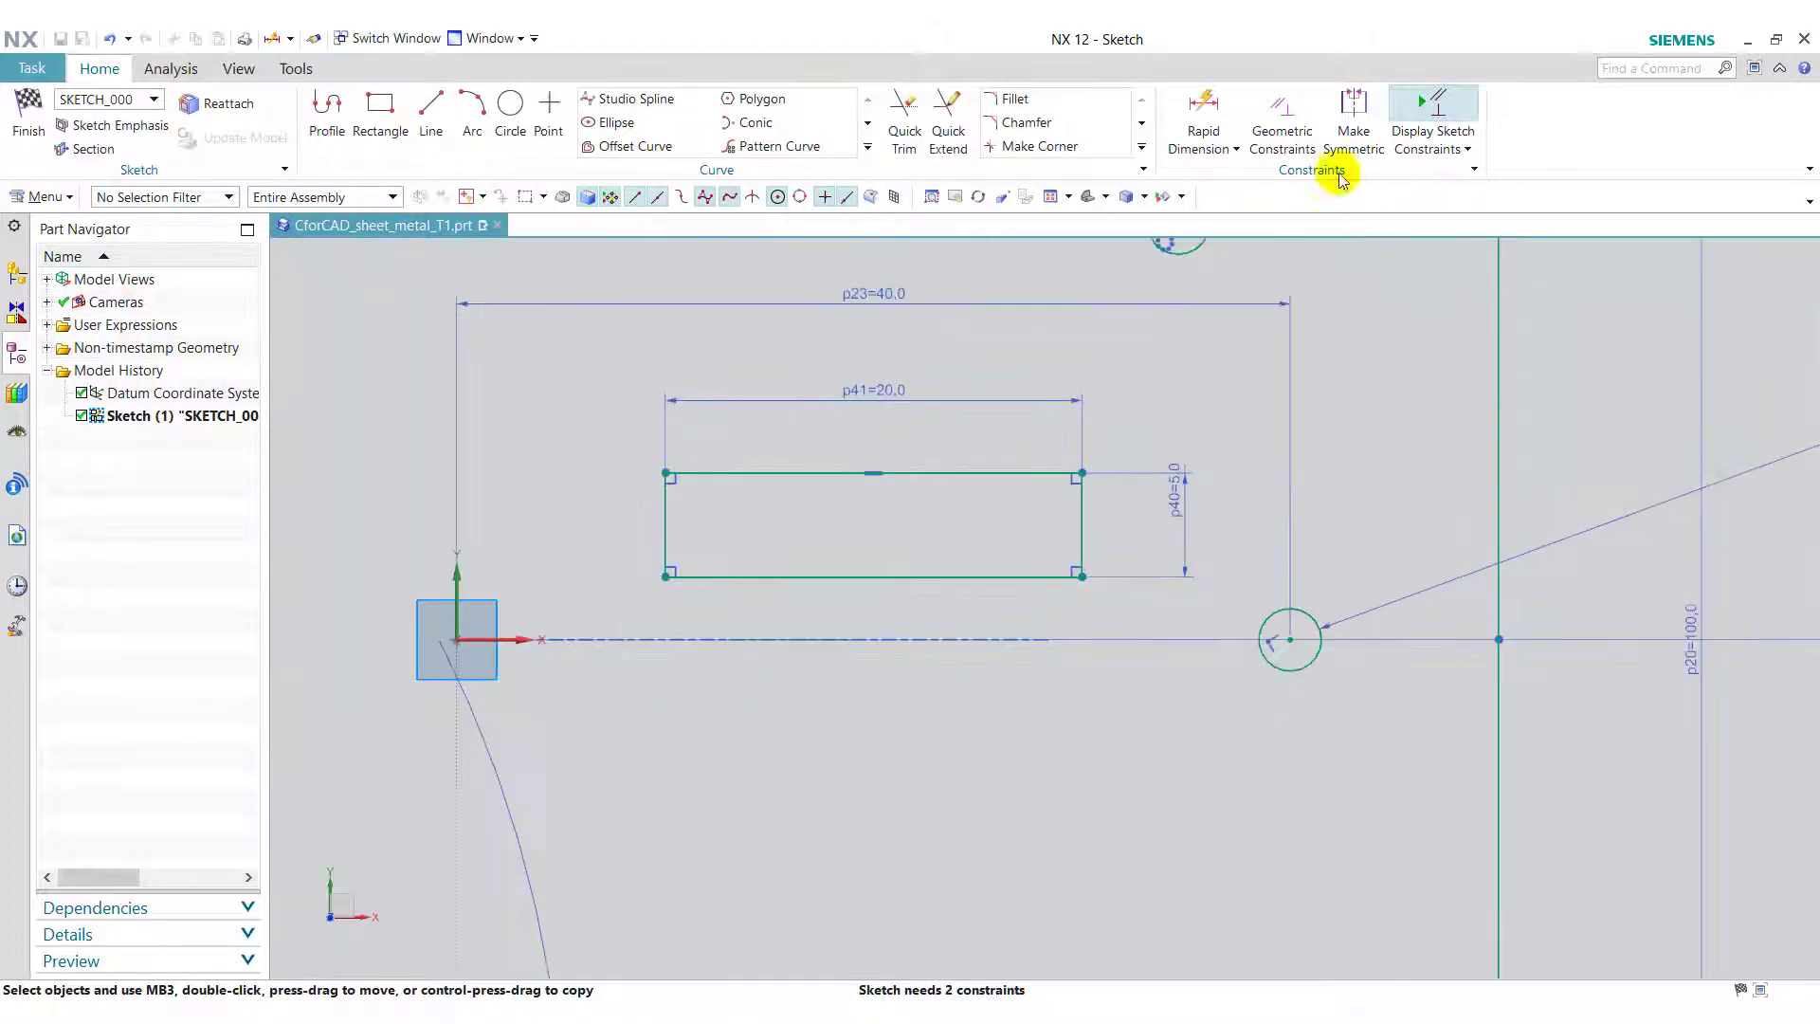
click(1282, 112)
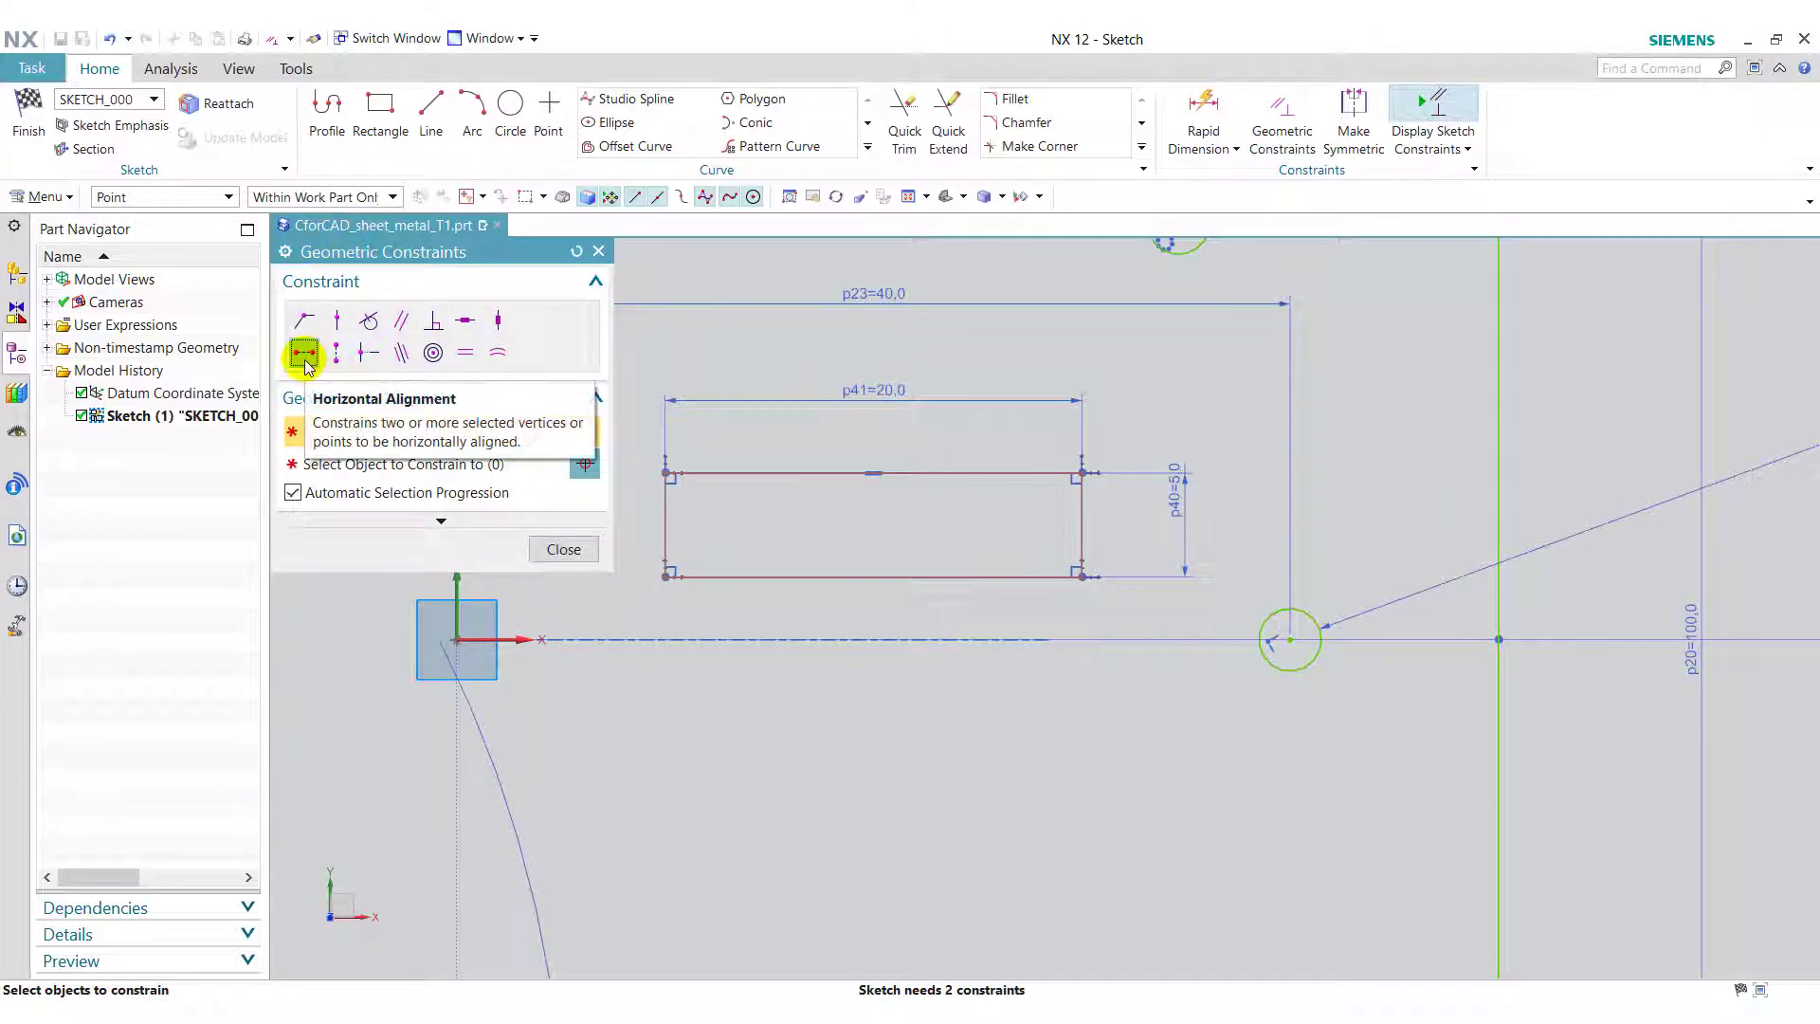
click(665, 527)
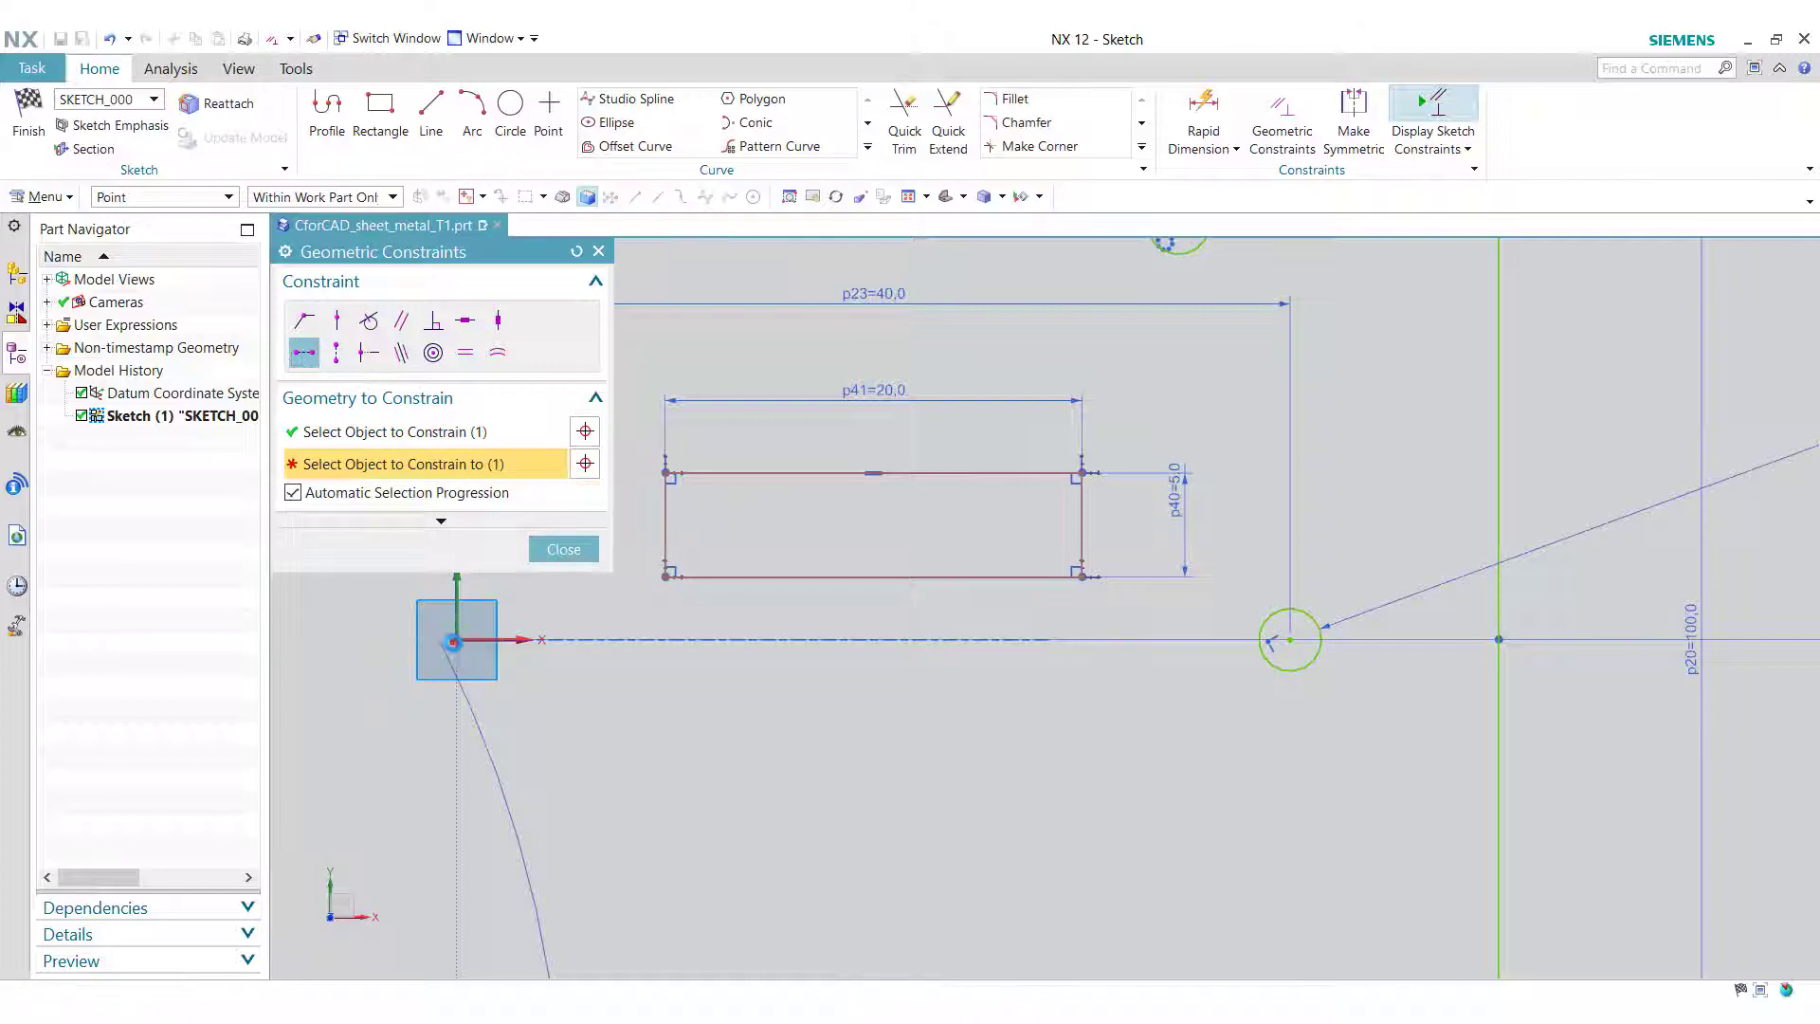
click(457, 643)
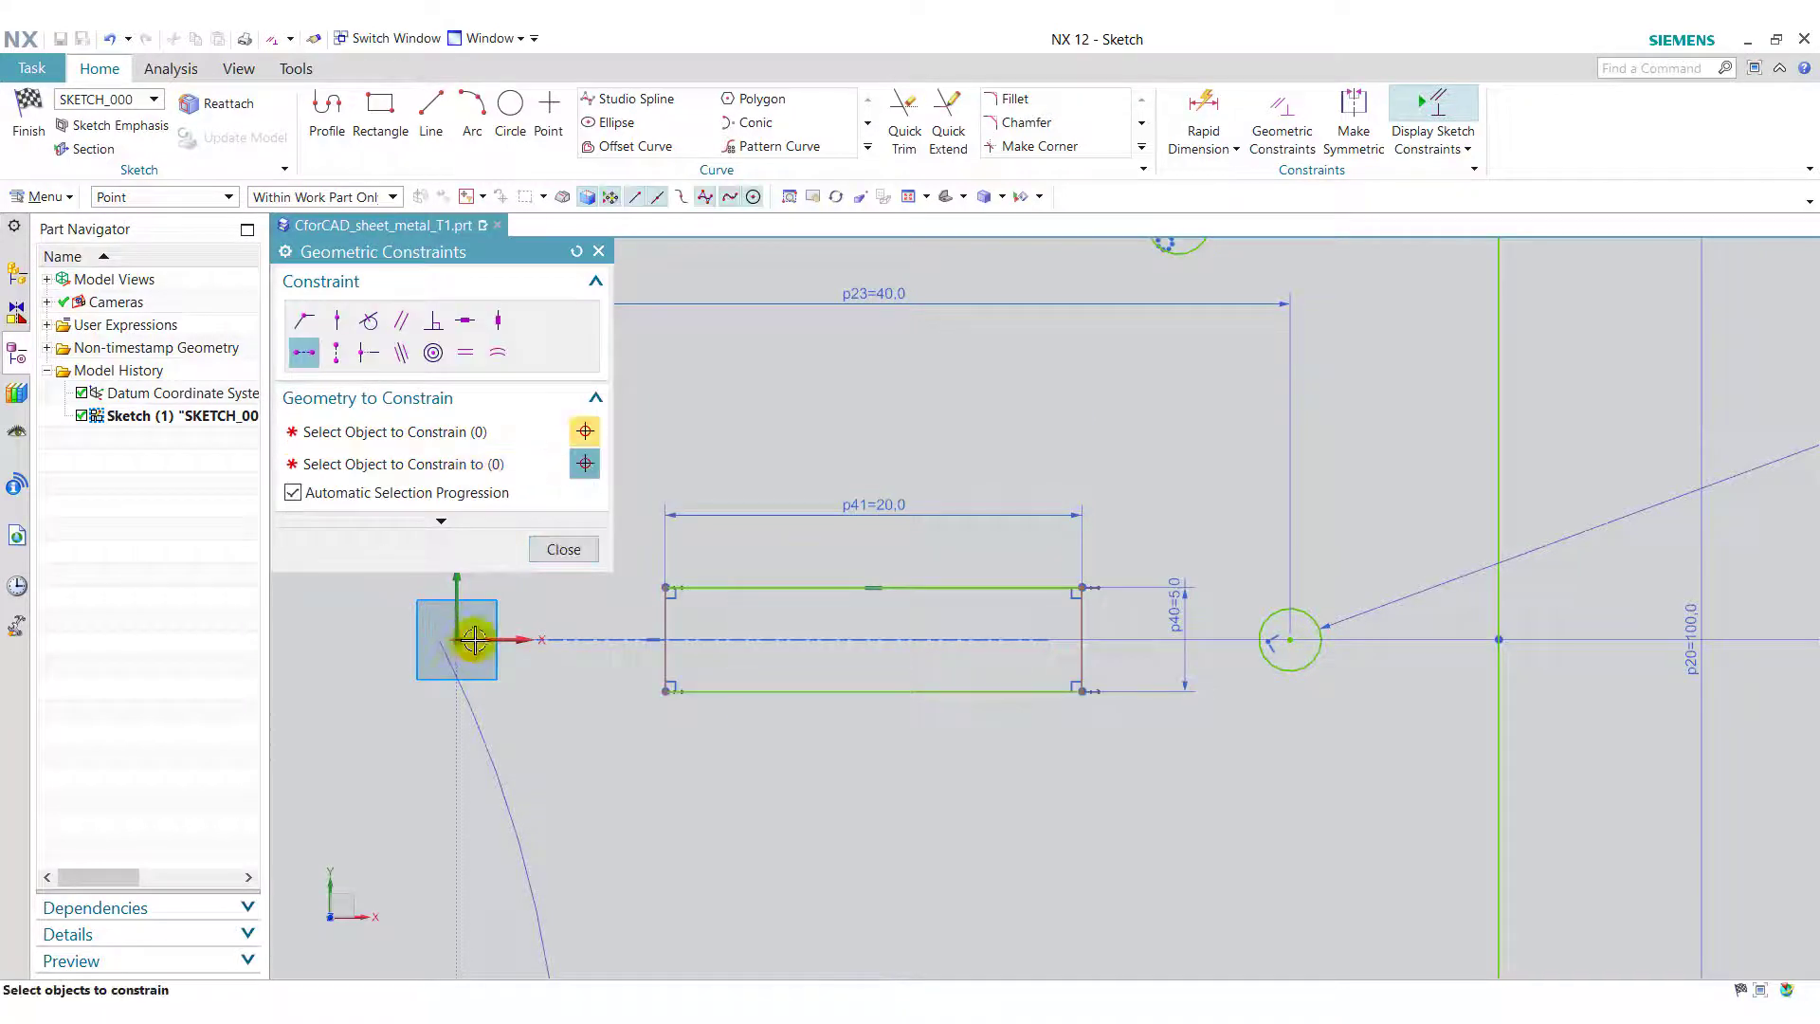
click(584, 558)
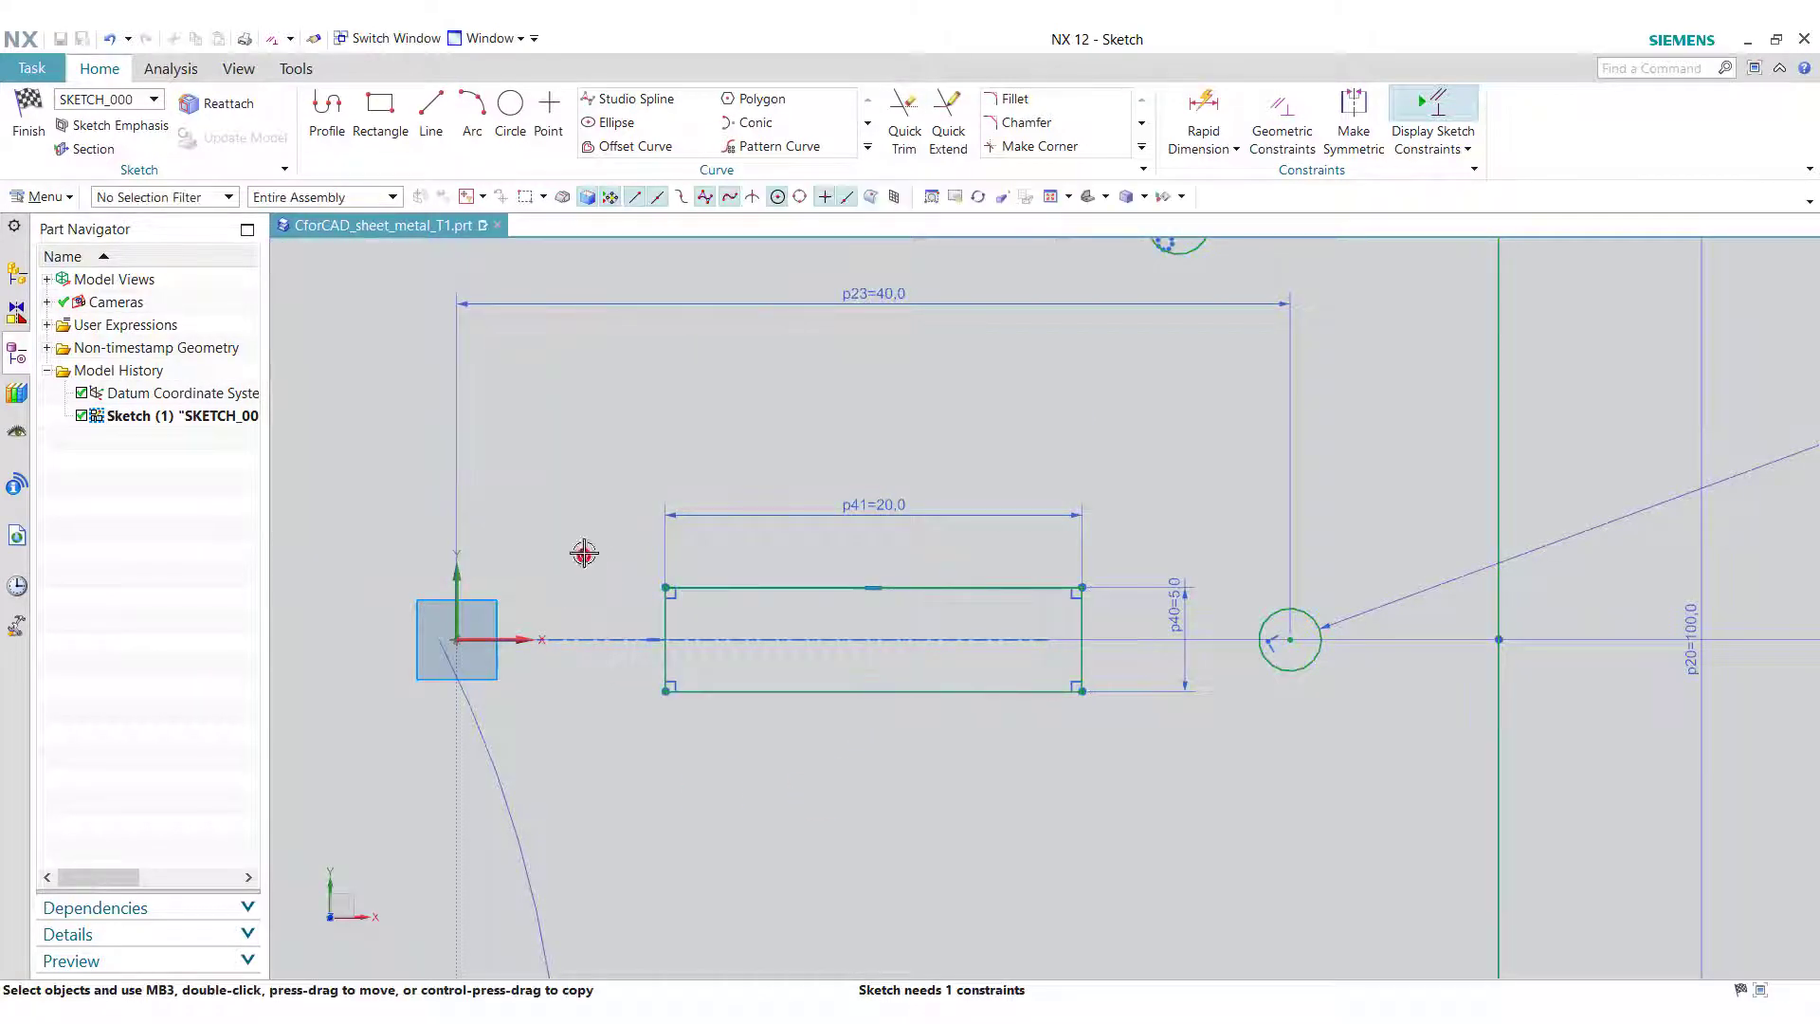
Step: Fillet all four corners of the small rectangle with a radius of 1
click(1025, 104)
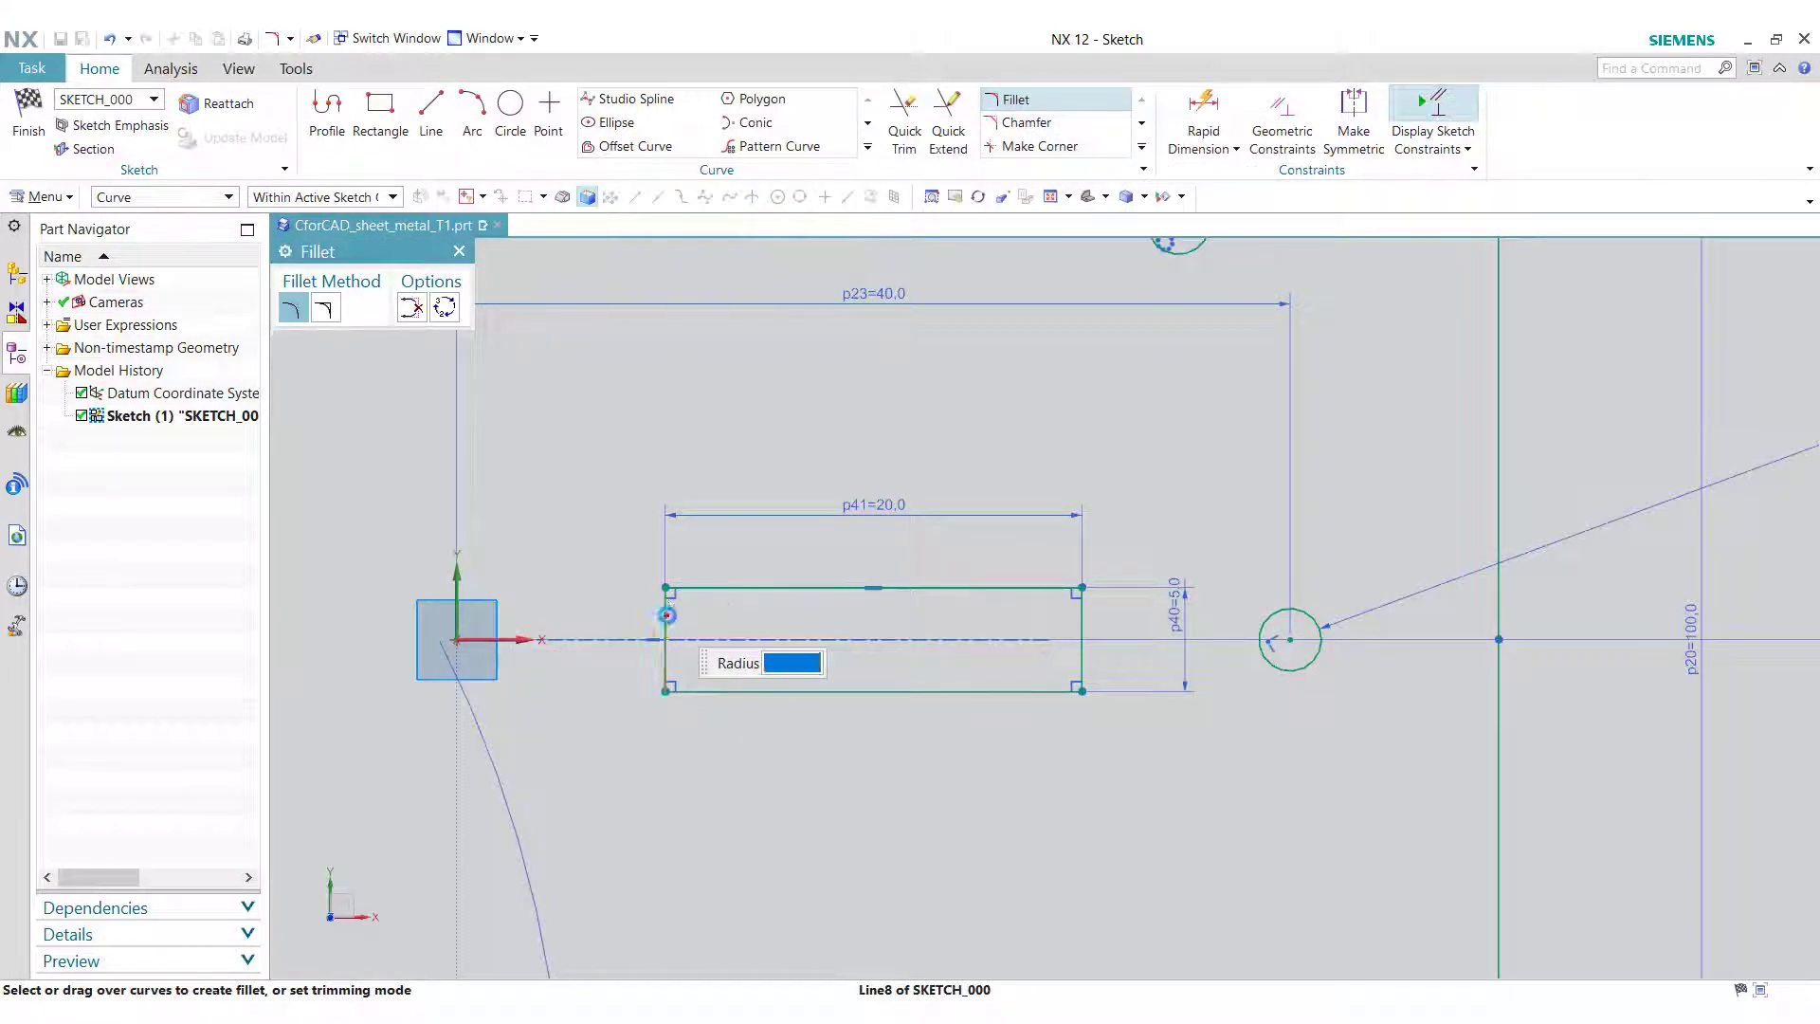
click(666, 615)
click(716, 591)
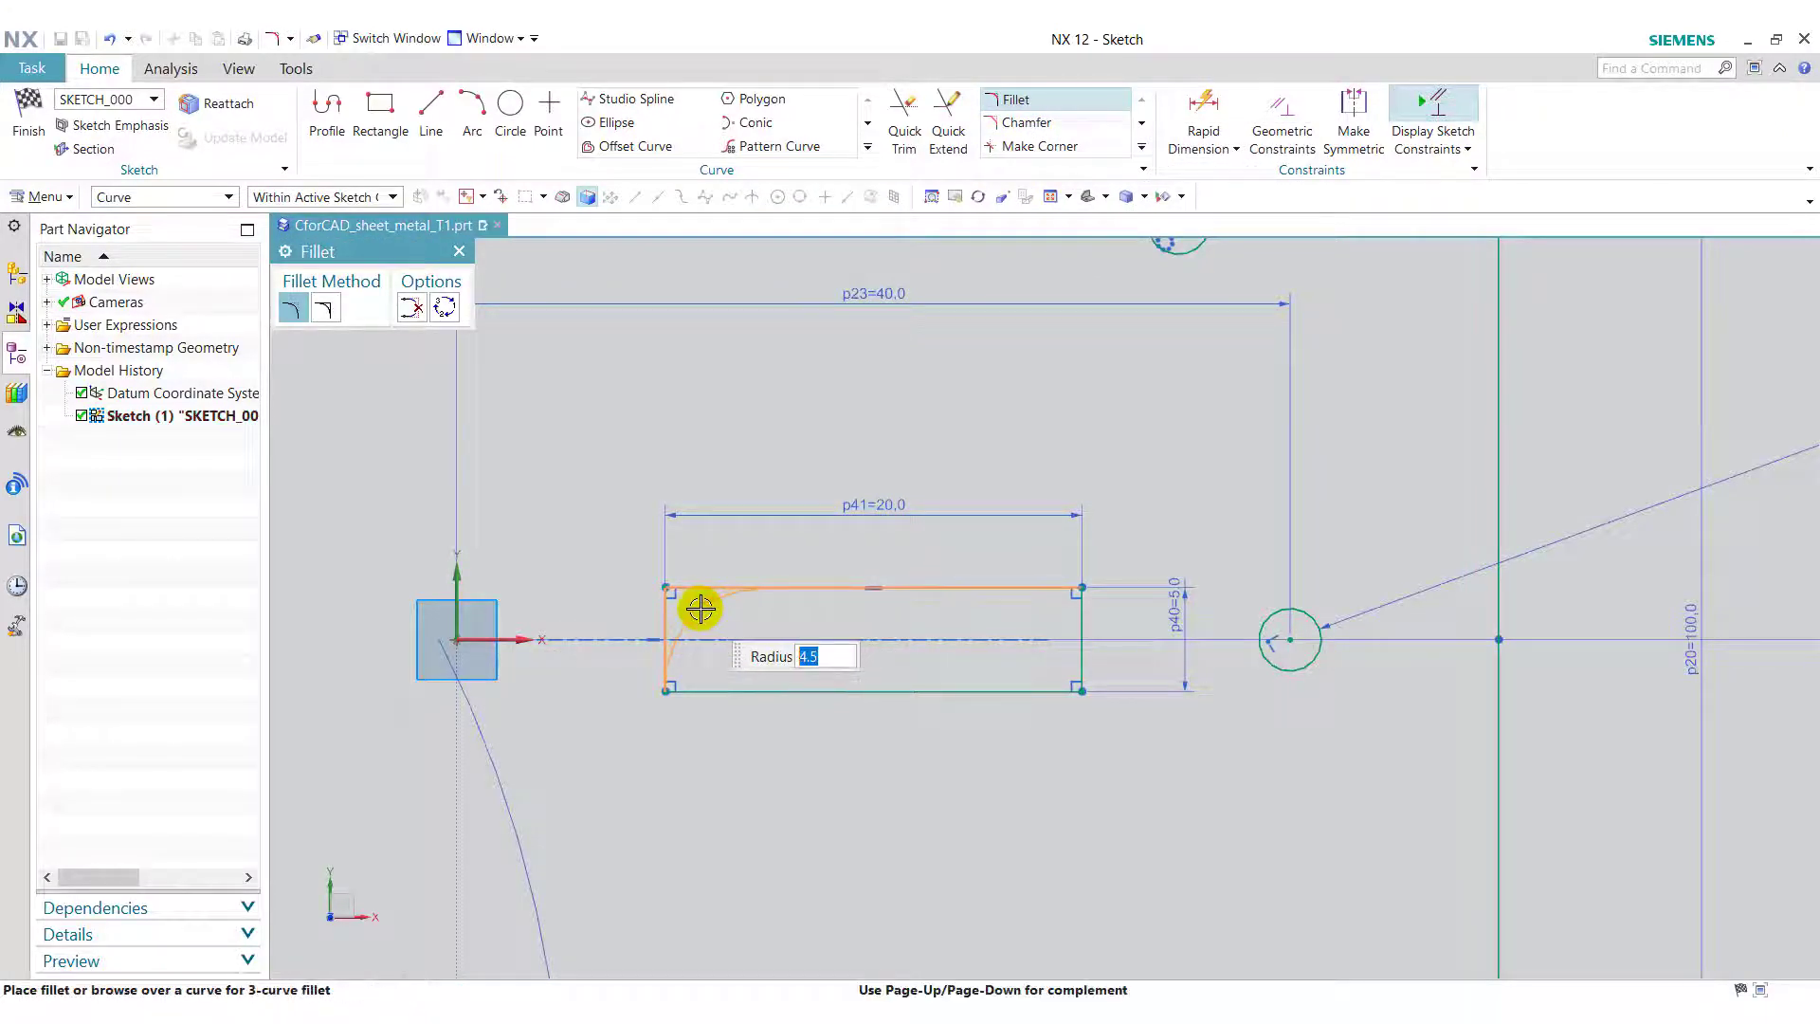
click(701, 609)
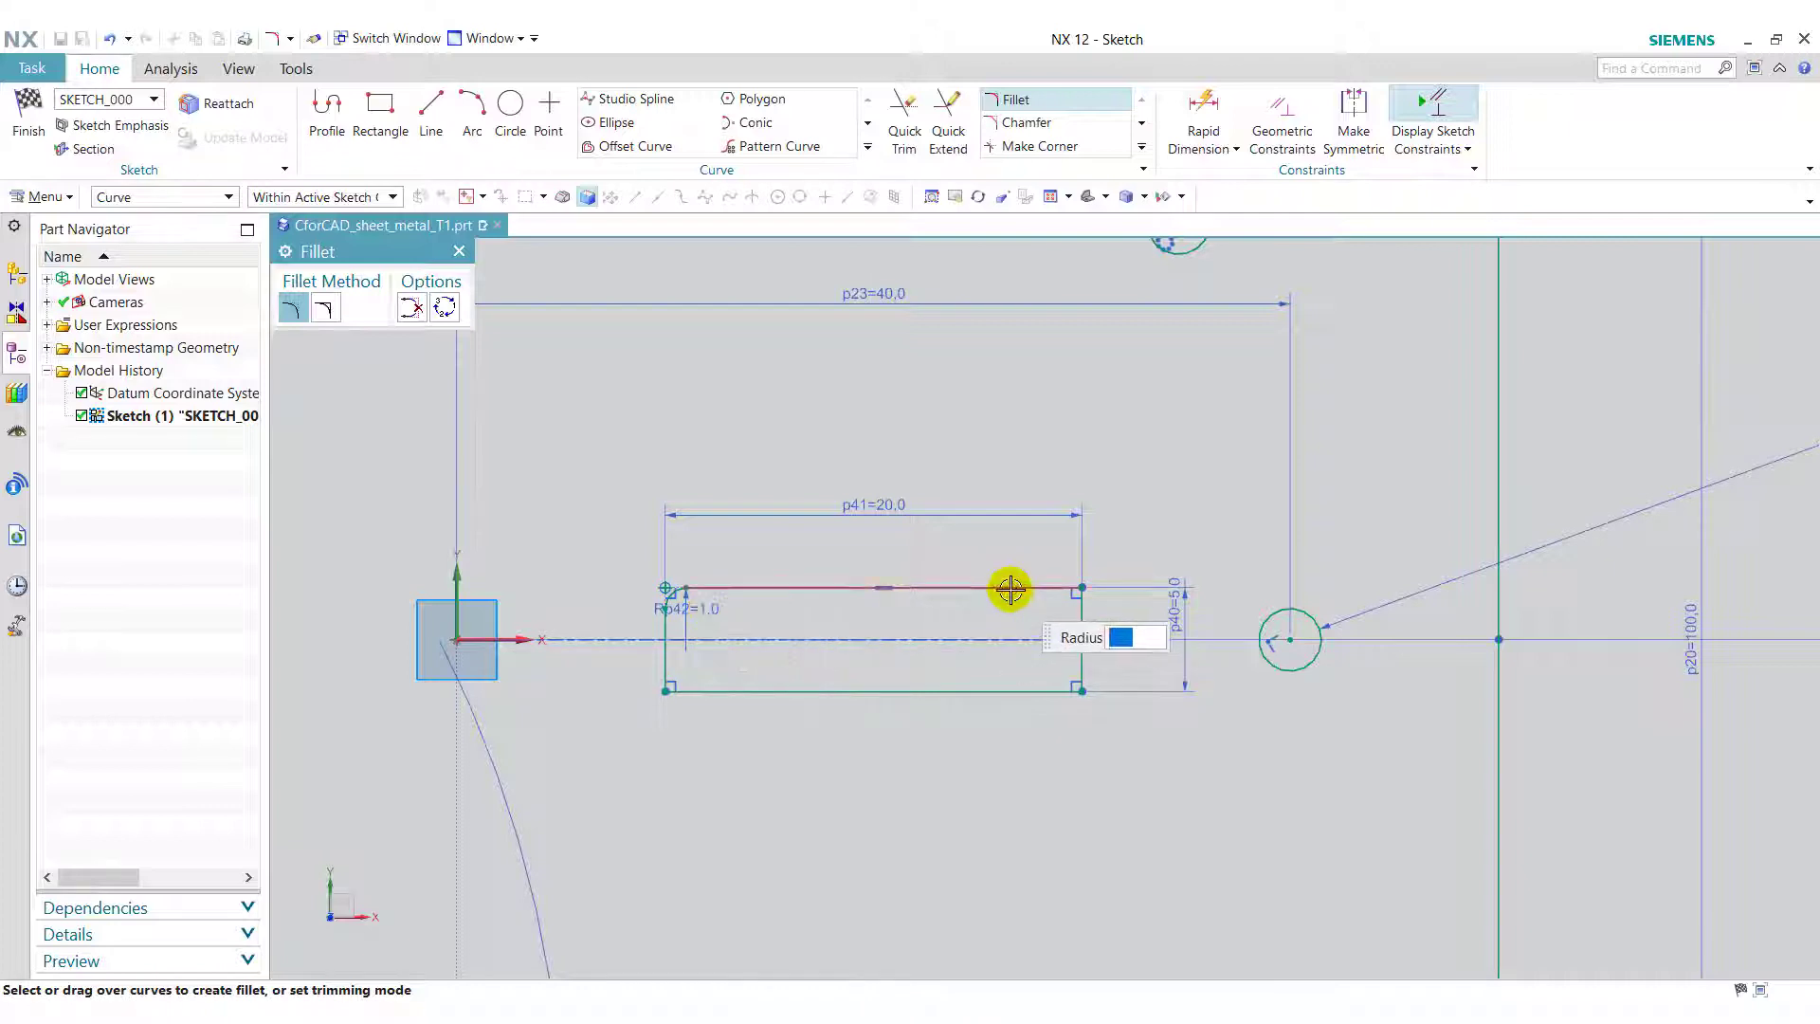
click(1073, 610)
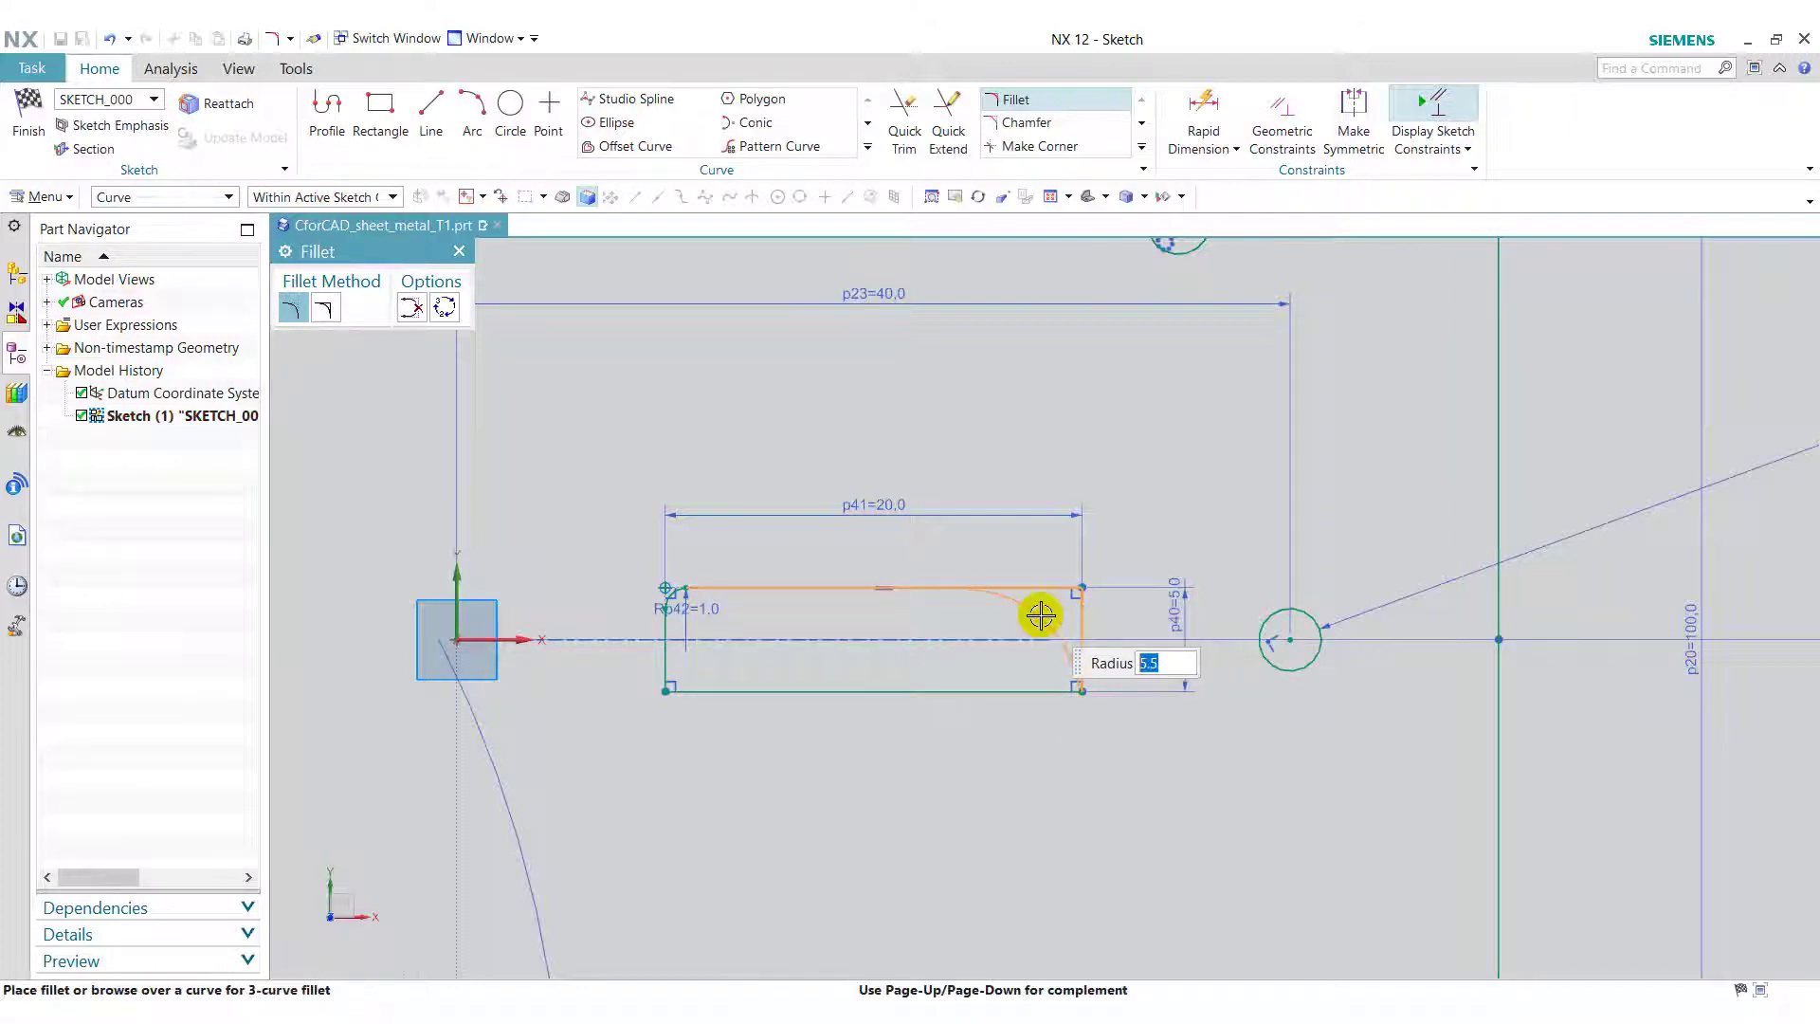
key(Return)
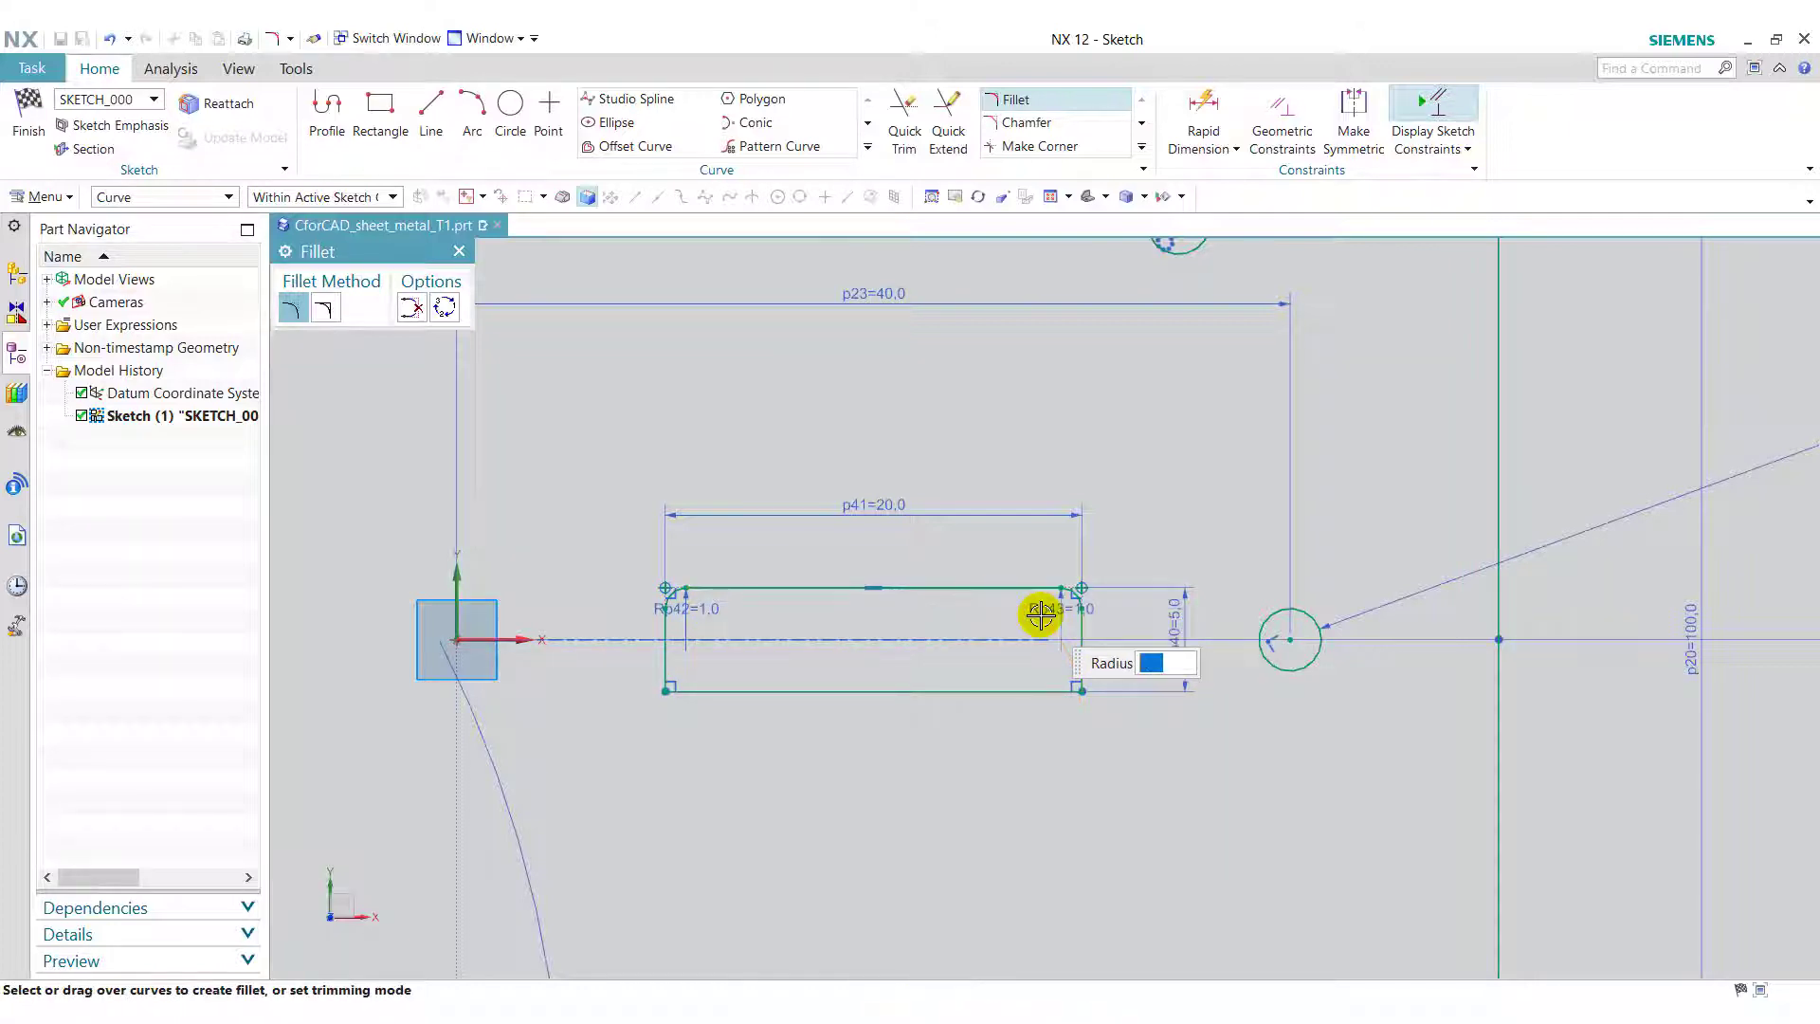
click(1041, 699)
text(1)
key(Return)
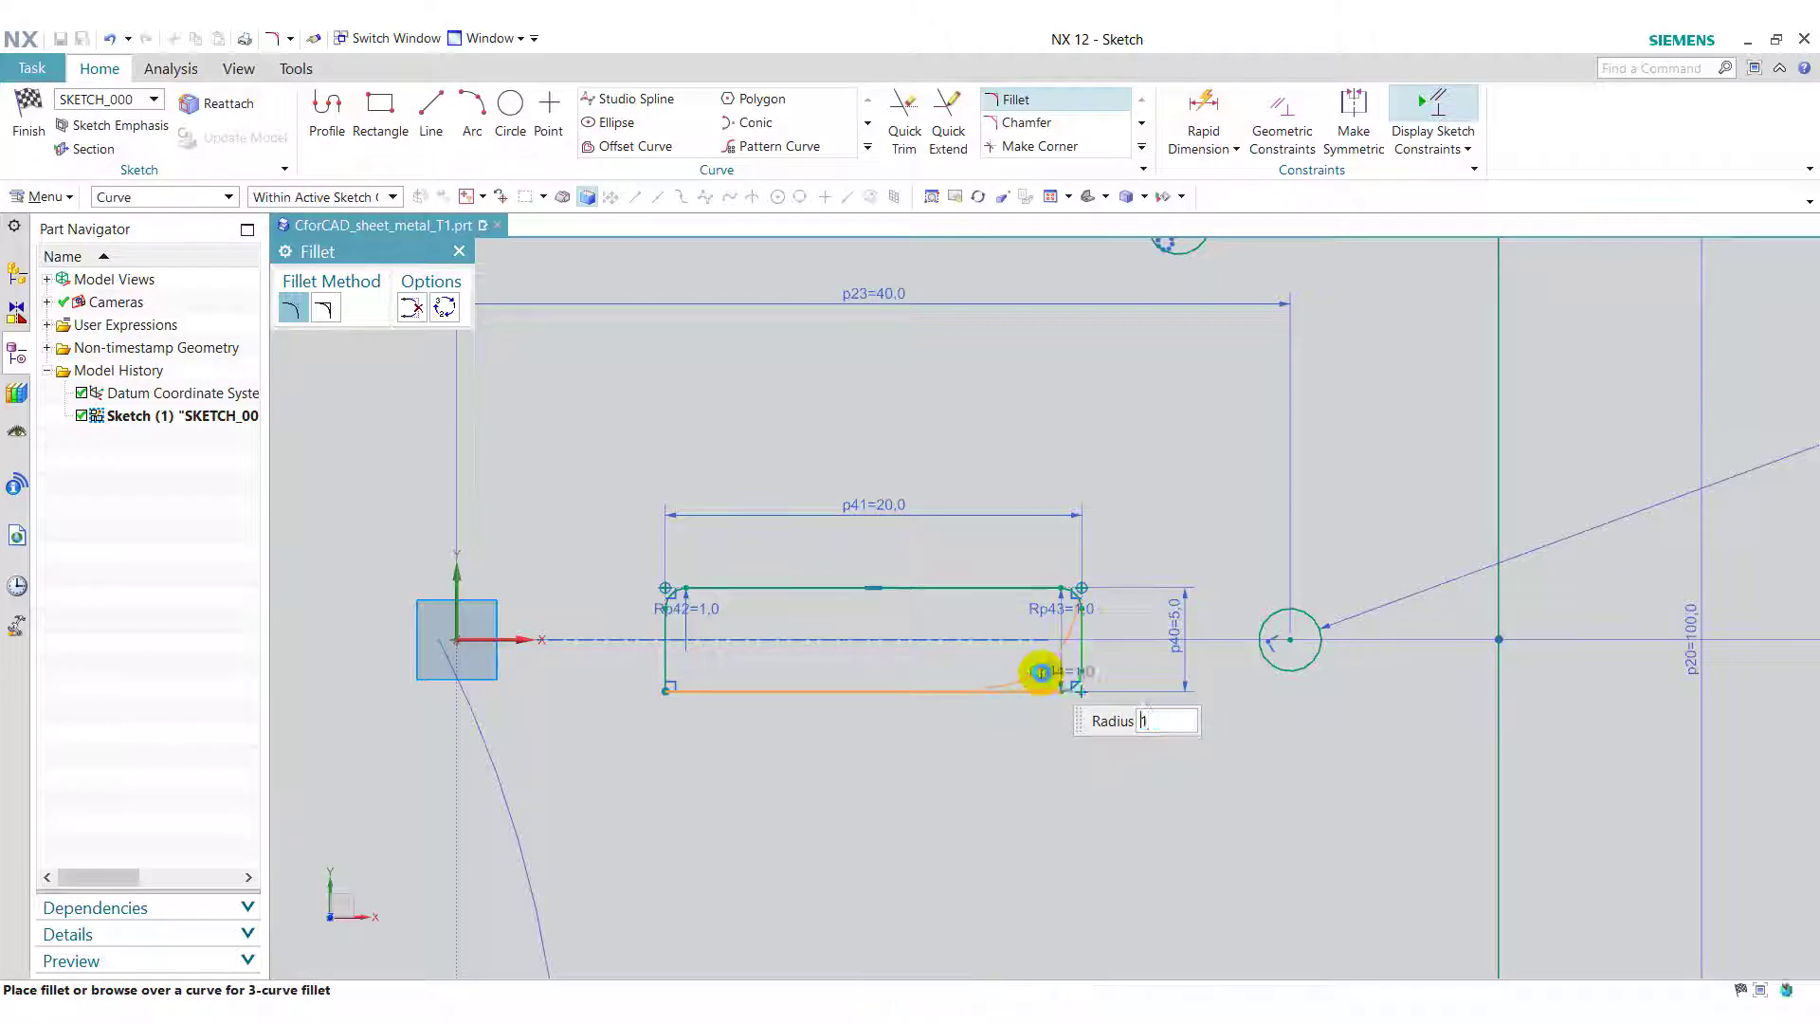
click(663, 654)
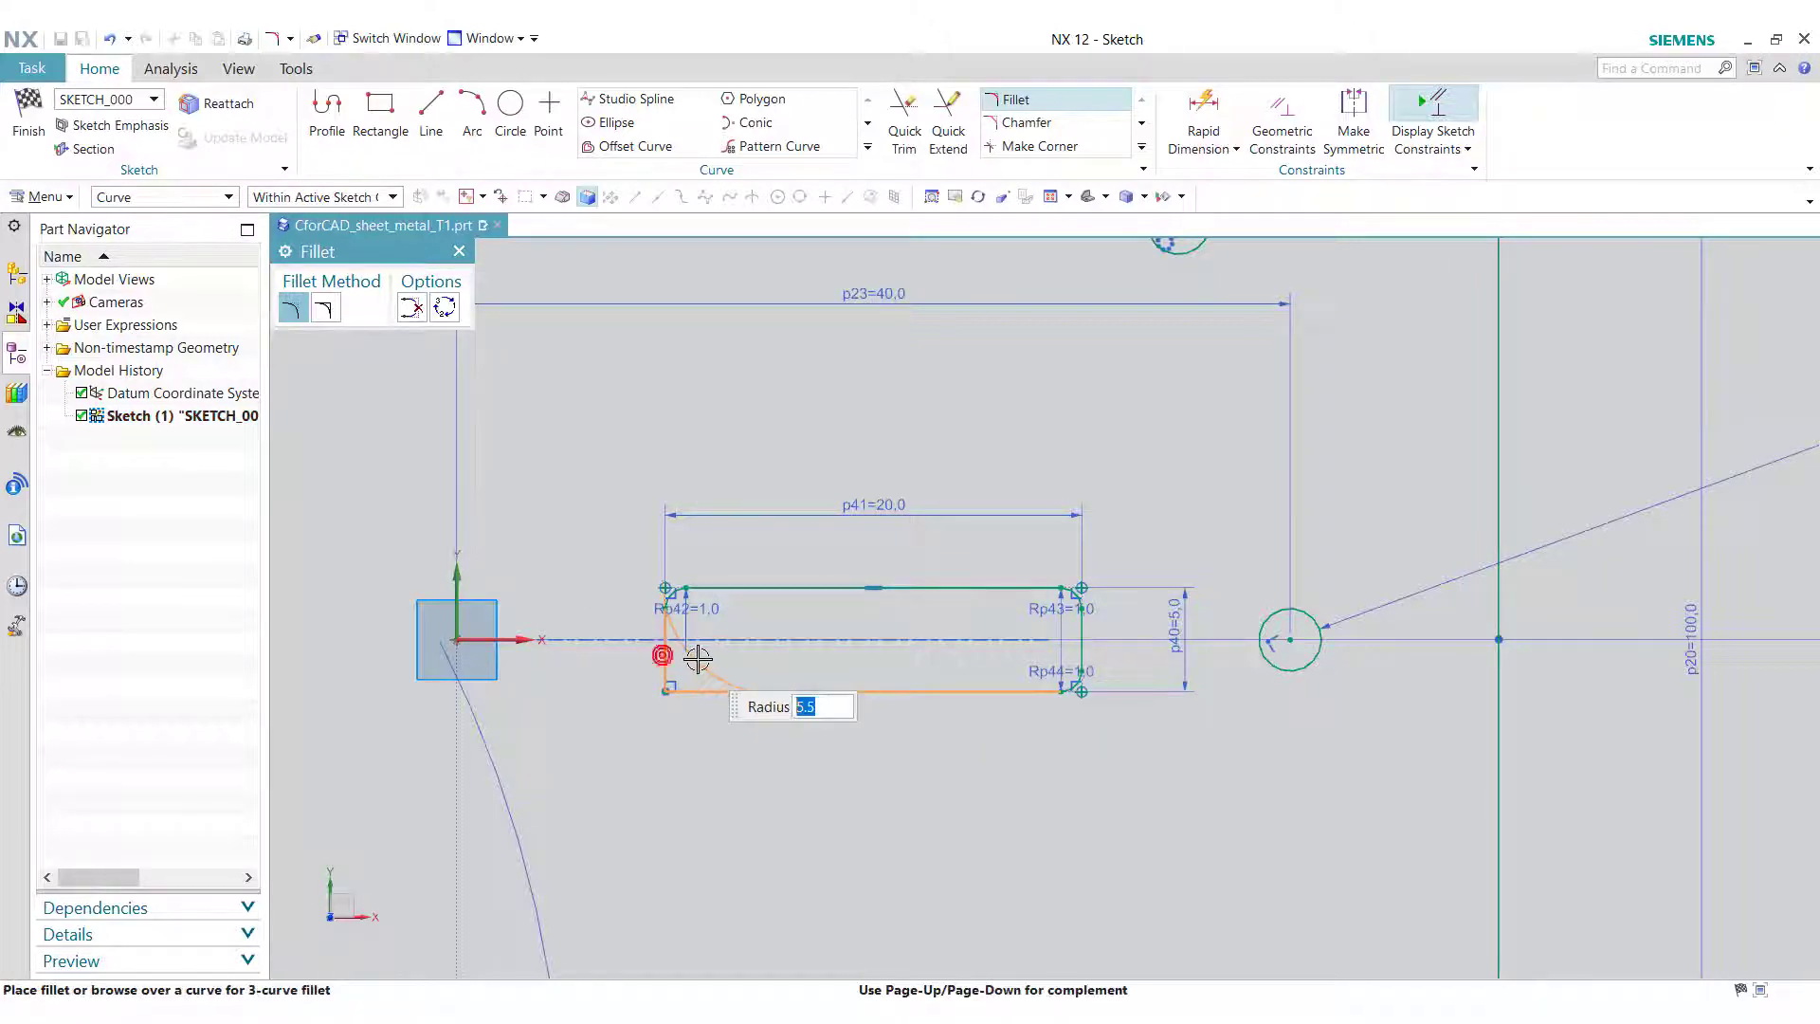
text(1)
key(Return)
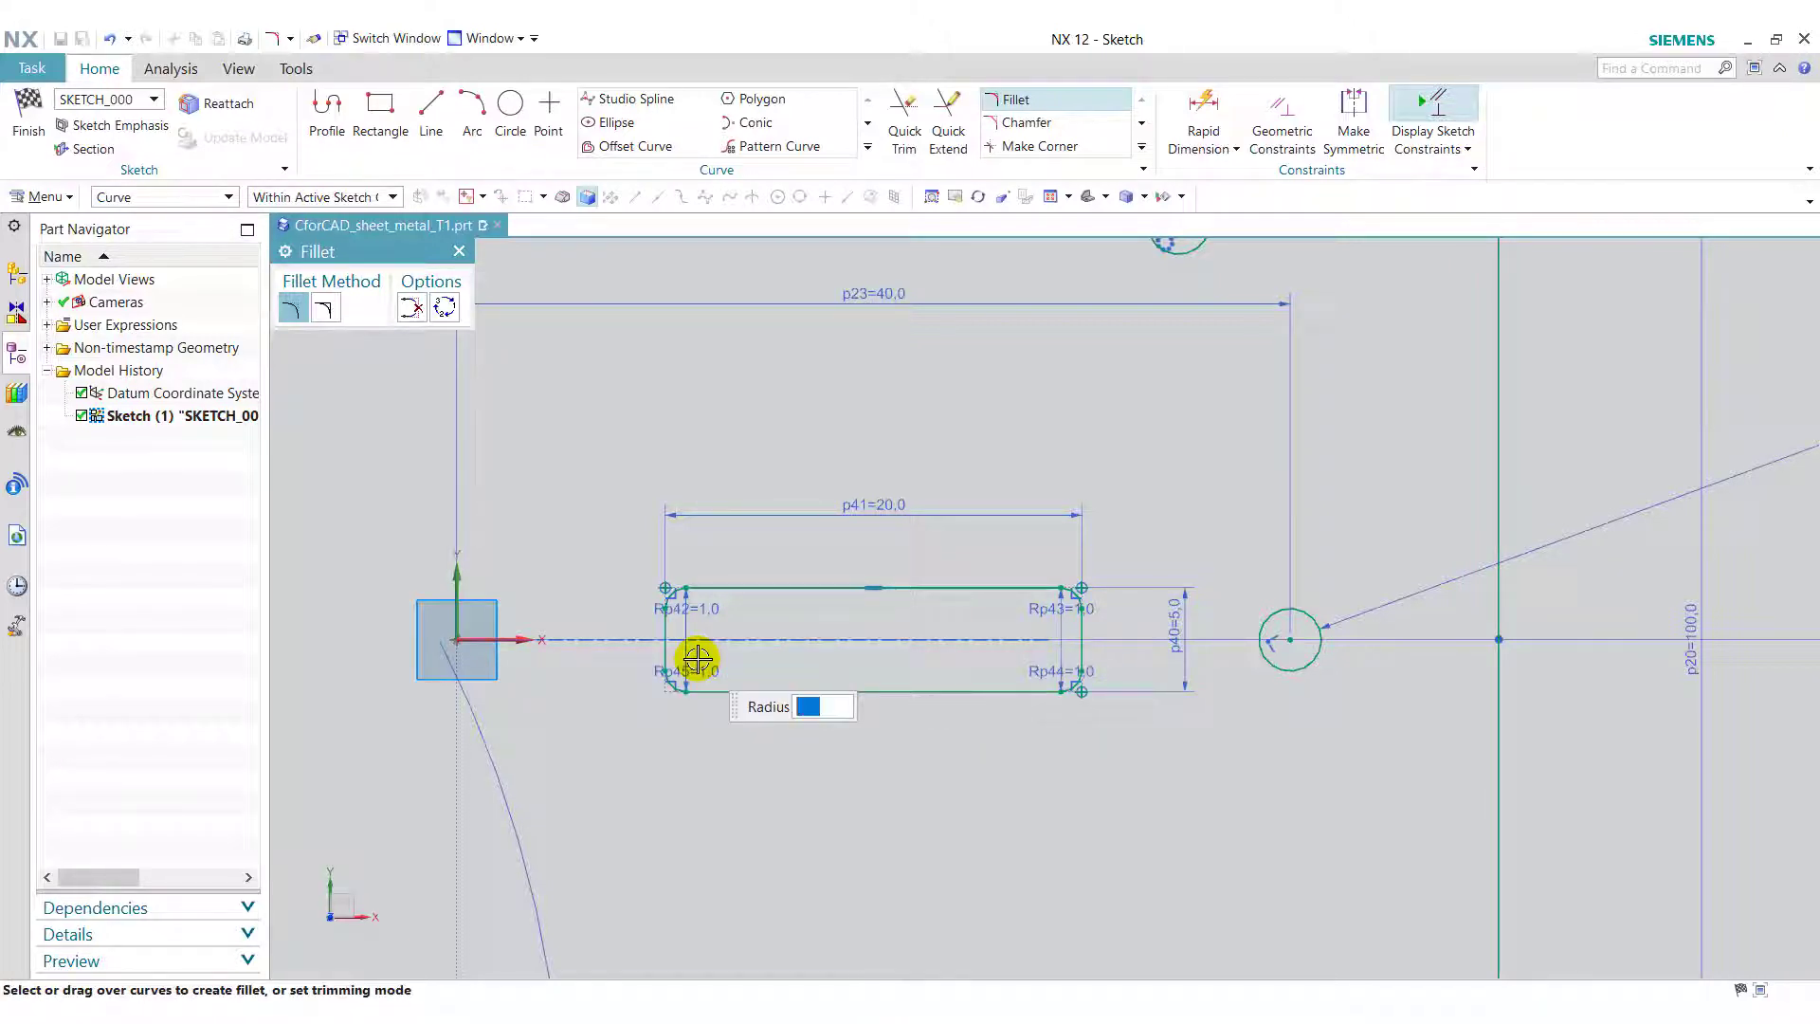
click(458, 252)
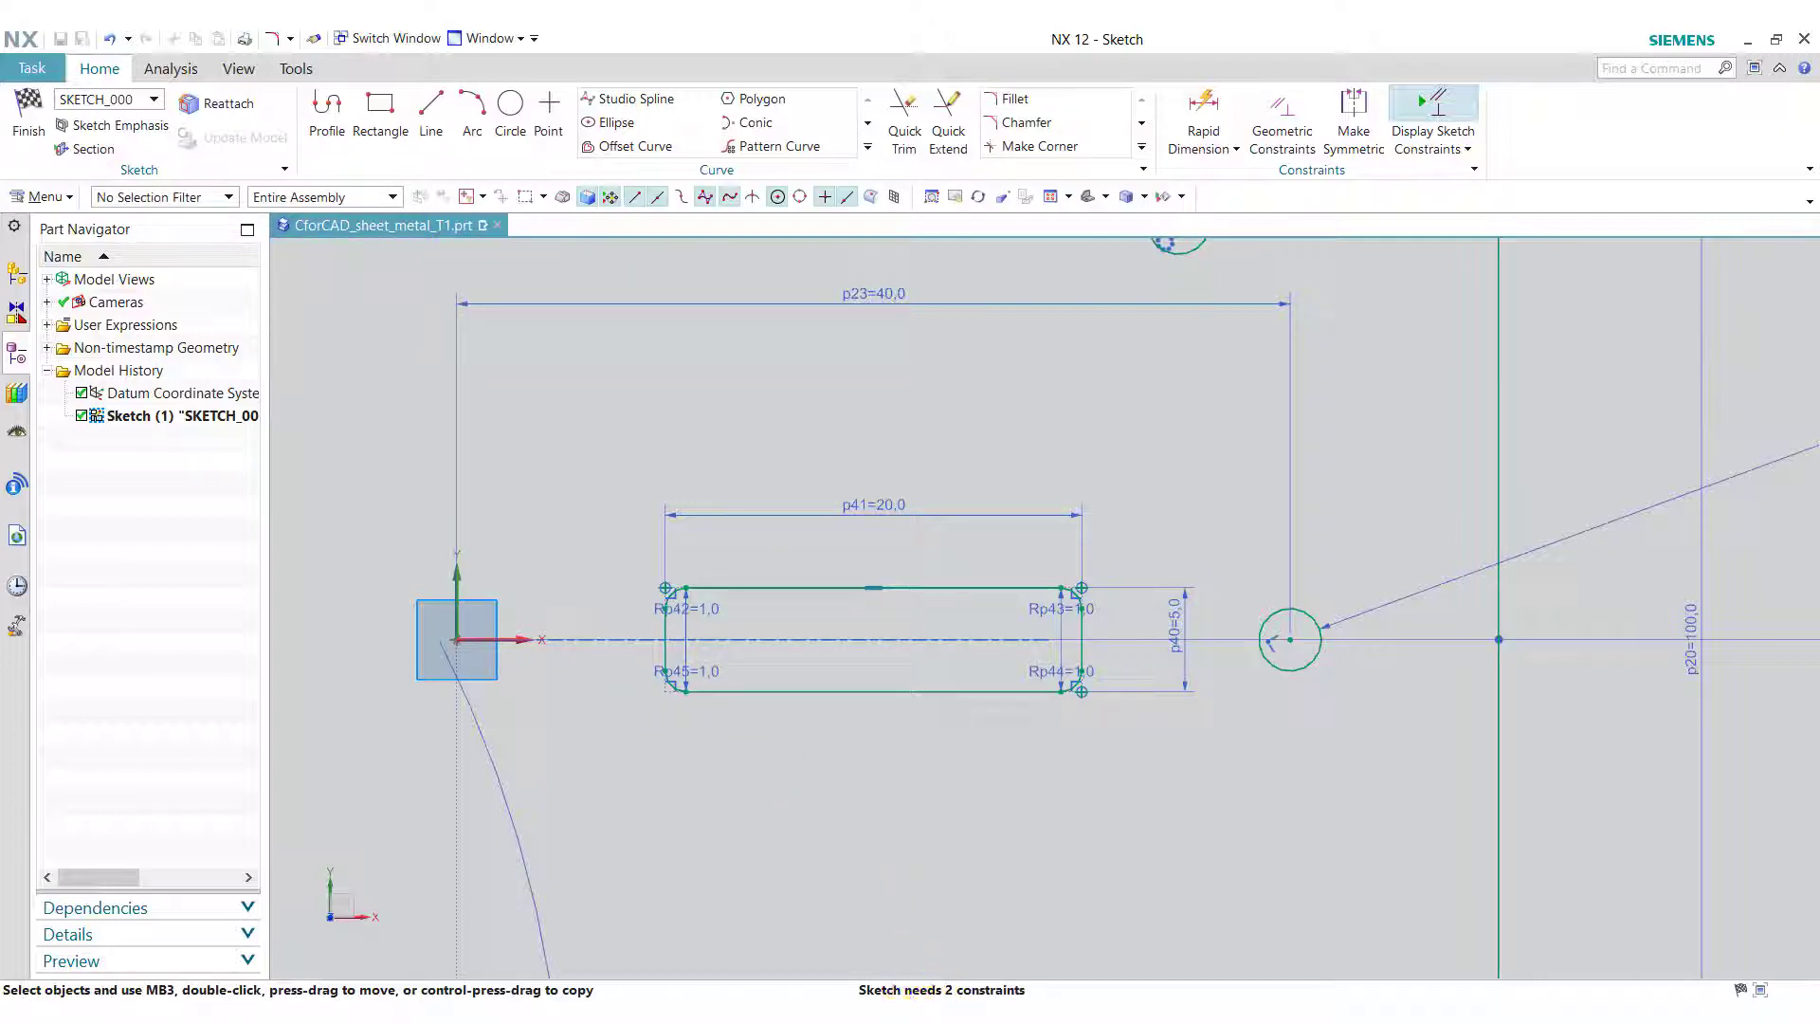
Step: Add a horizontal Rapid Dimension between the midpoint of the small rectangle's left side and the sketch origin
click(1204, 118)
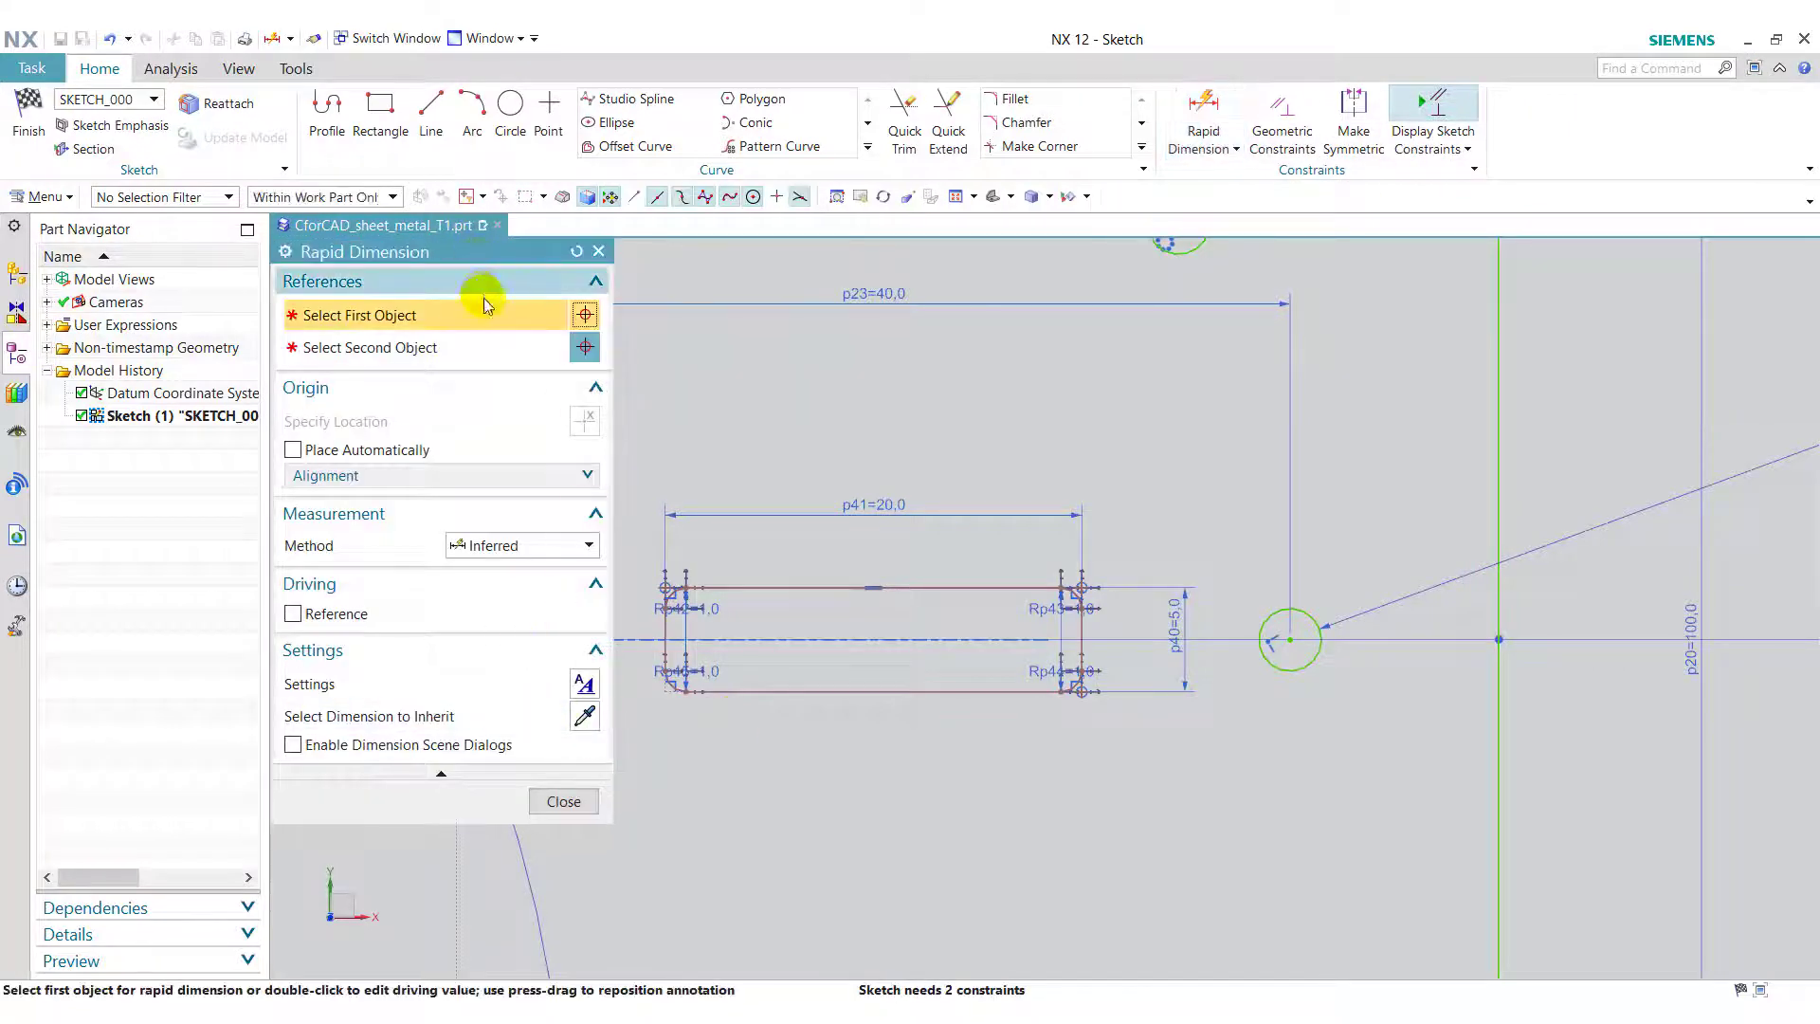
click(662, 640)
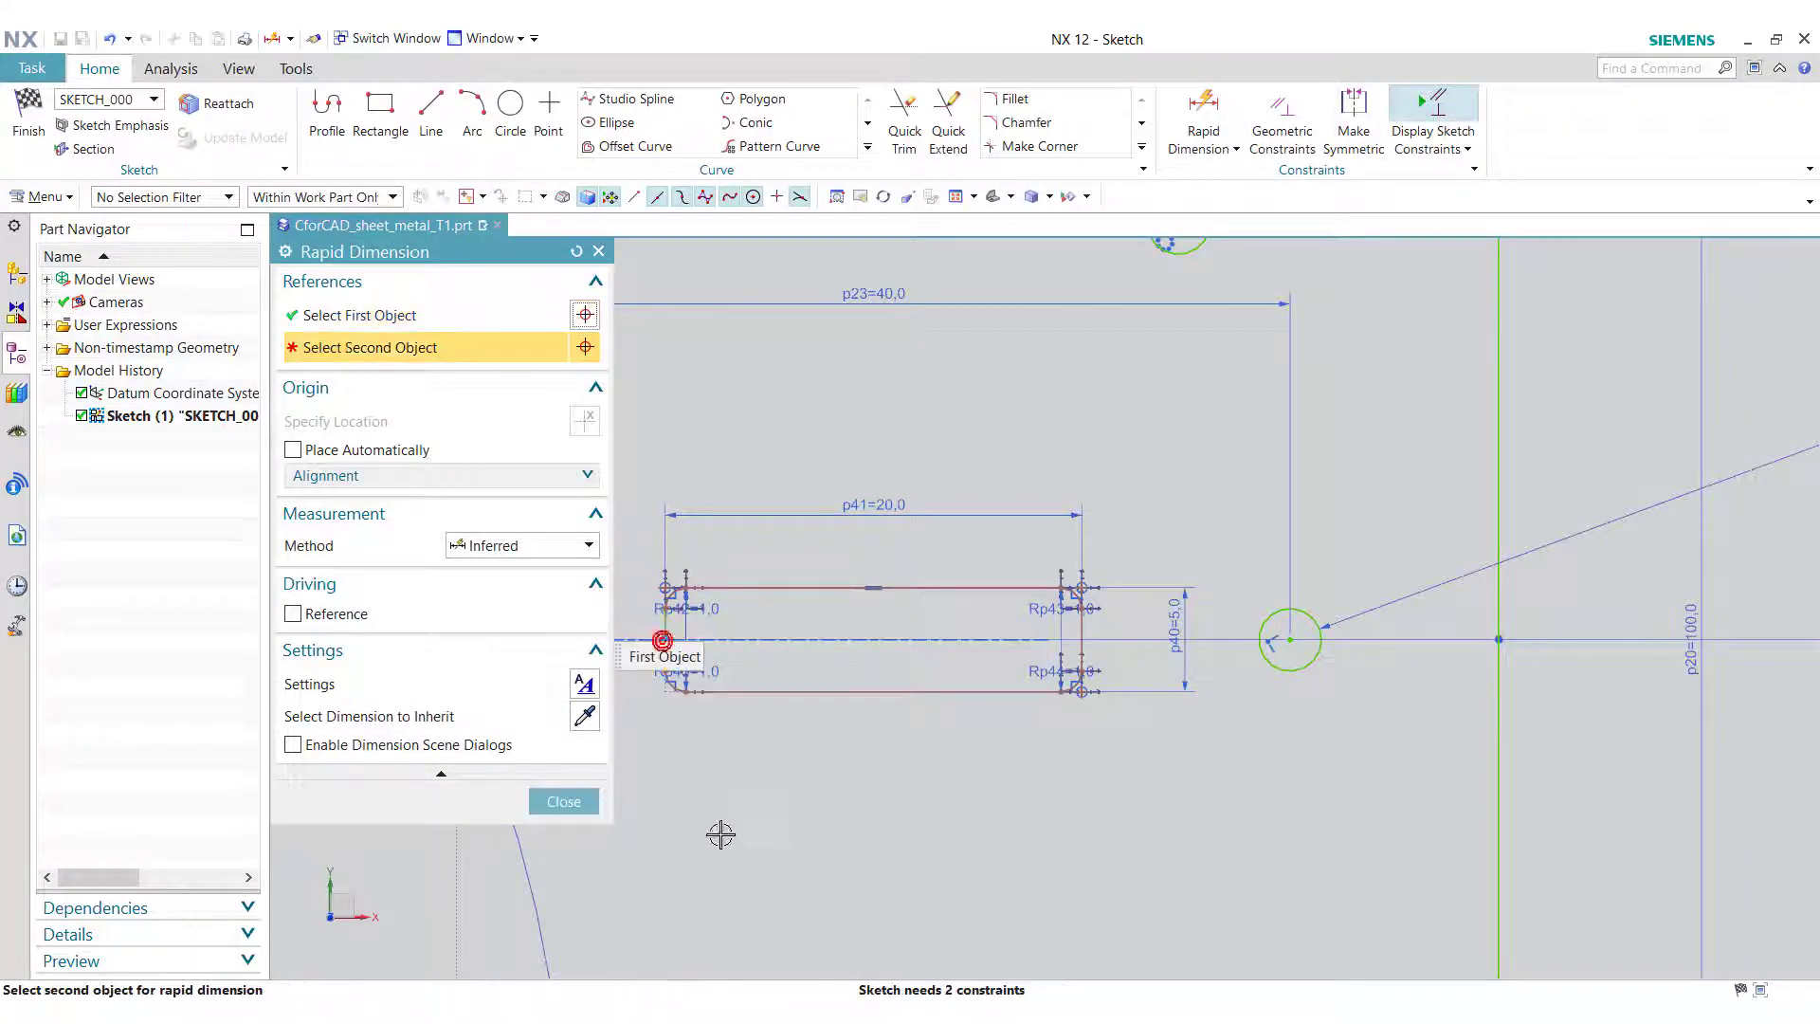
shift+middle_drag(794, 751, 1108, 748)
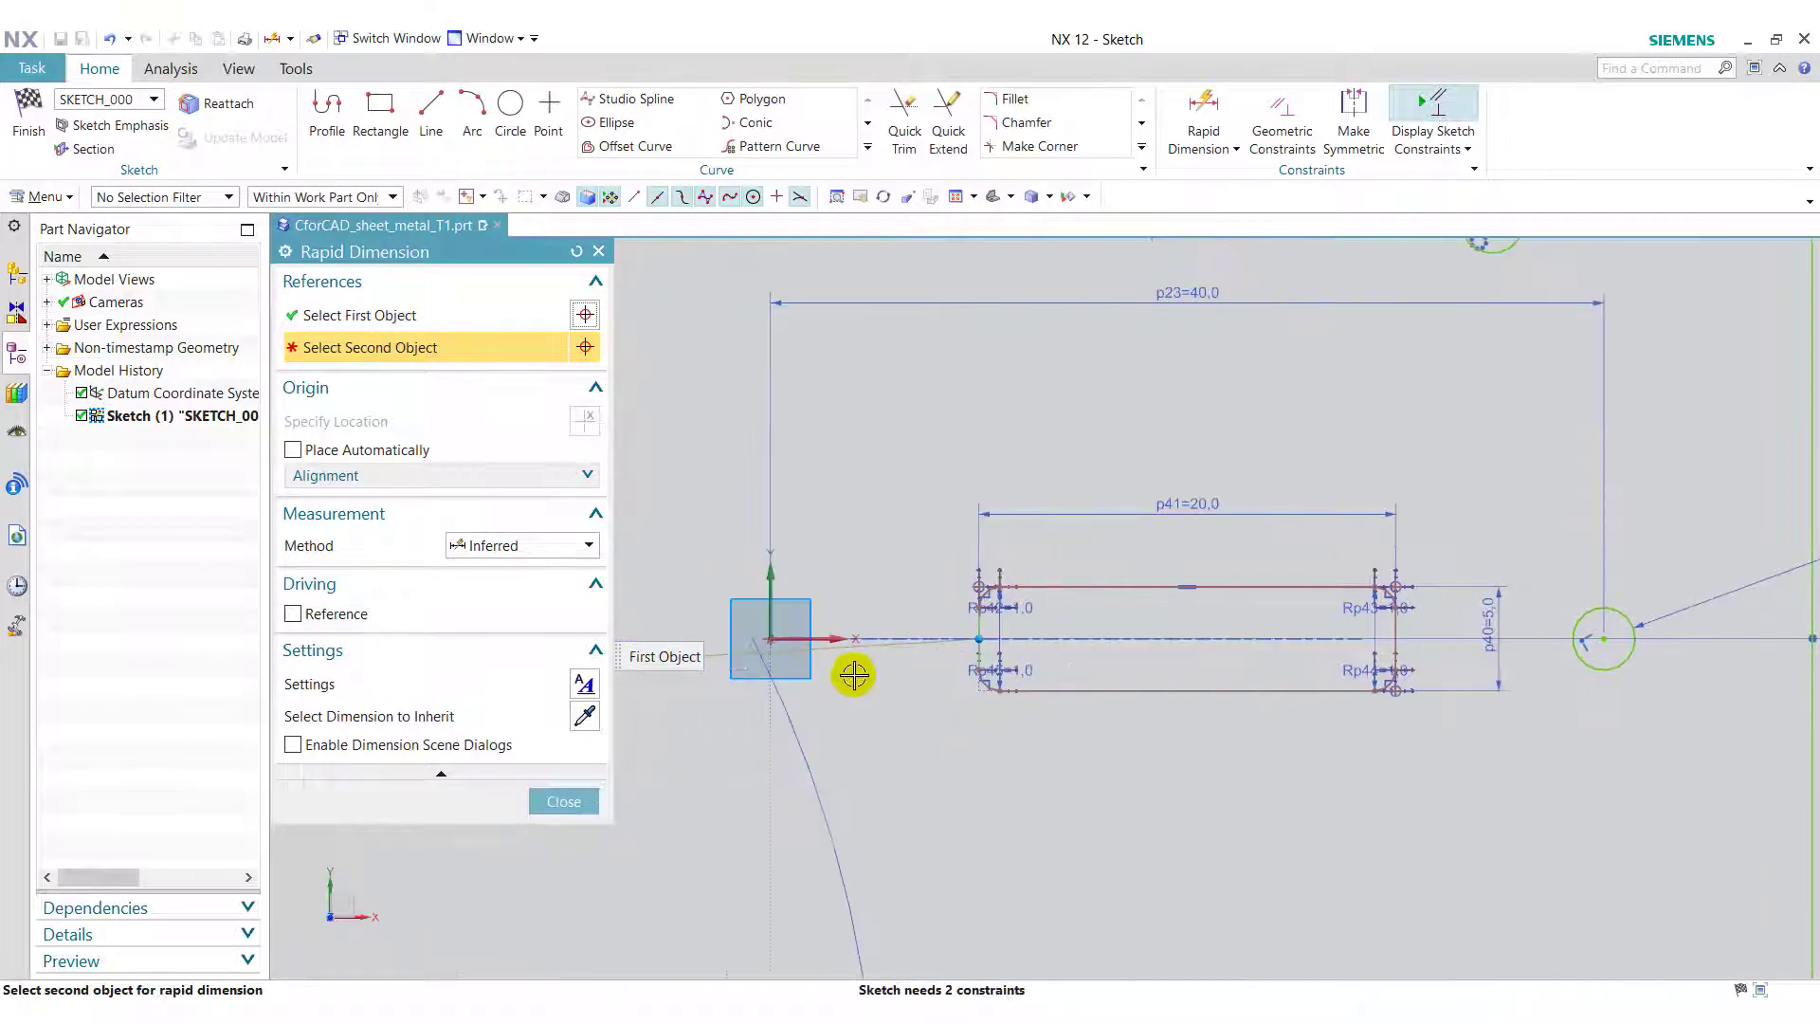
click(769, 639)
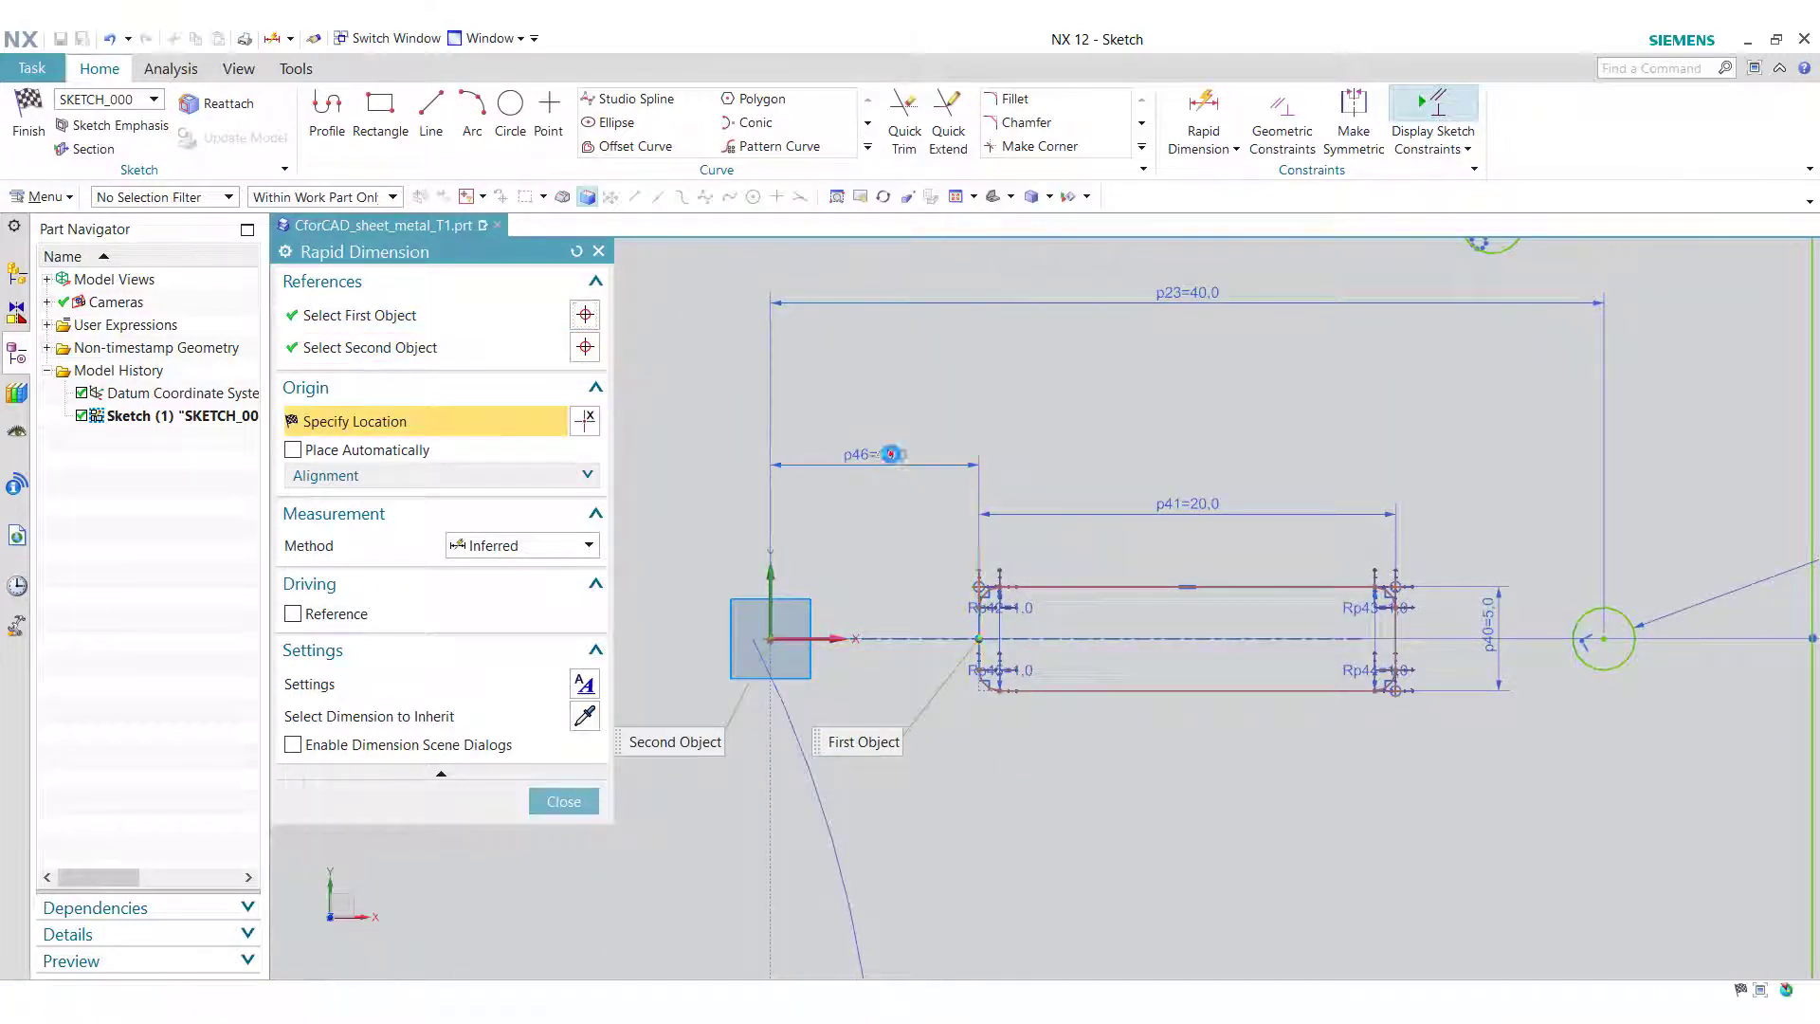
click(891, 454)
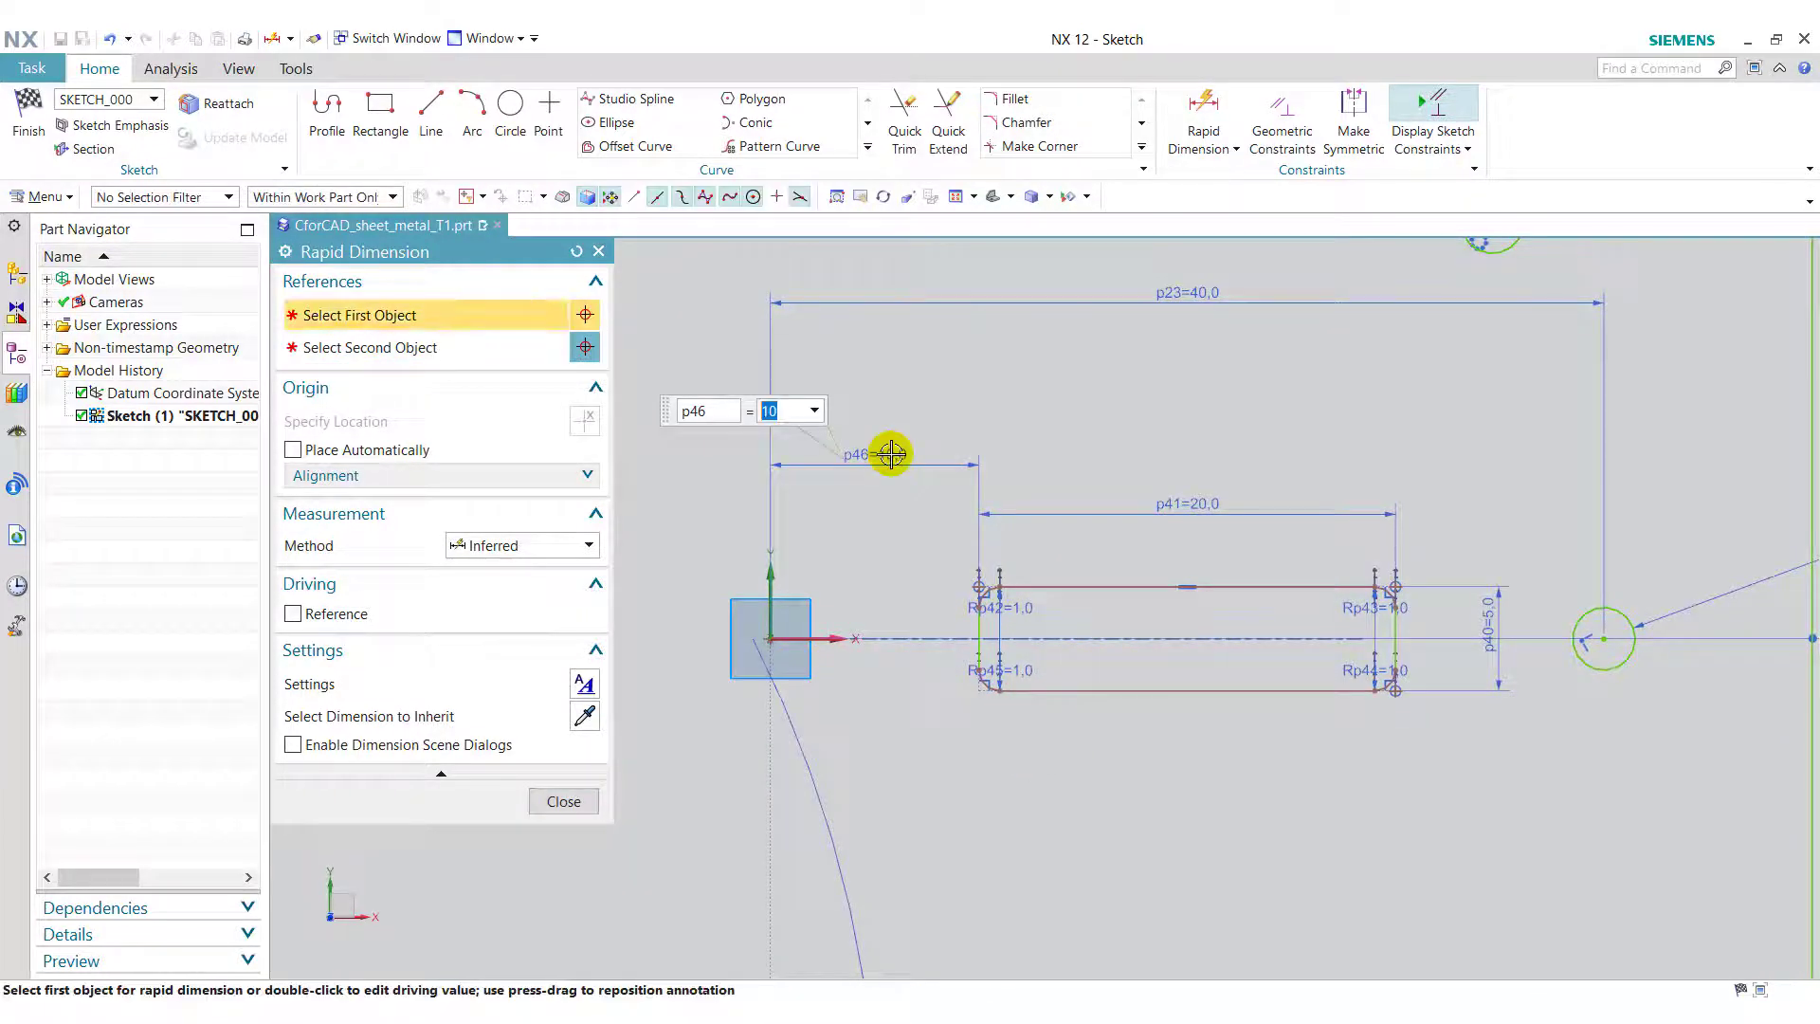
Step: Add a vertical Rapid Dimension between the start point of the rectangle's lower-left corner arc and the sketch origin
click(980, 669)
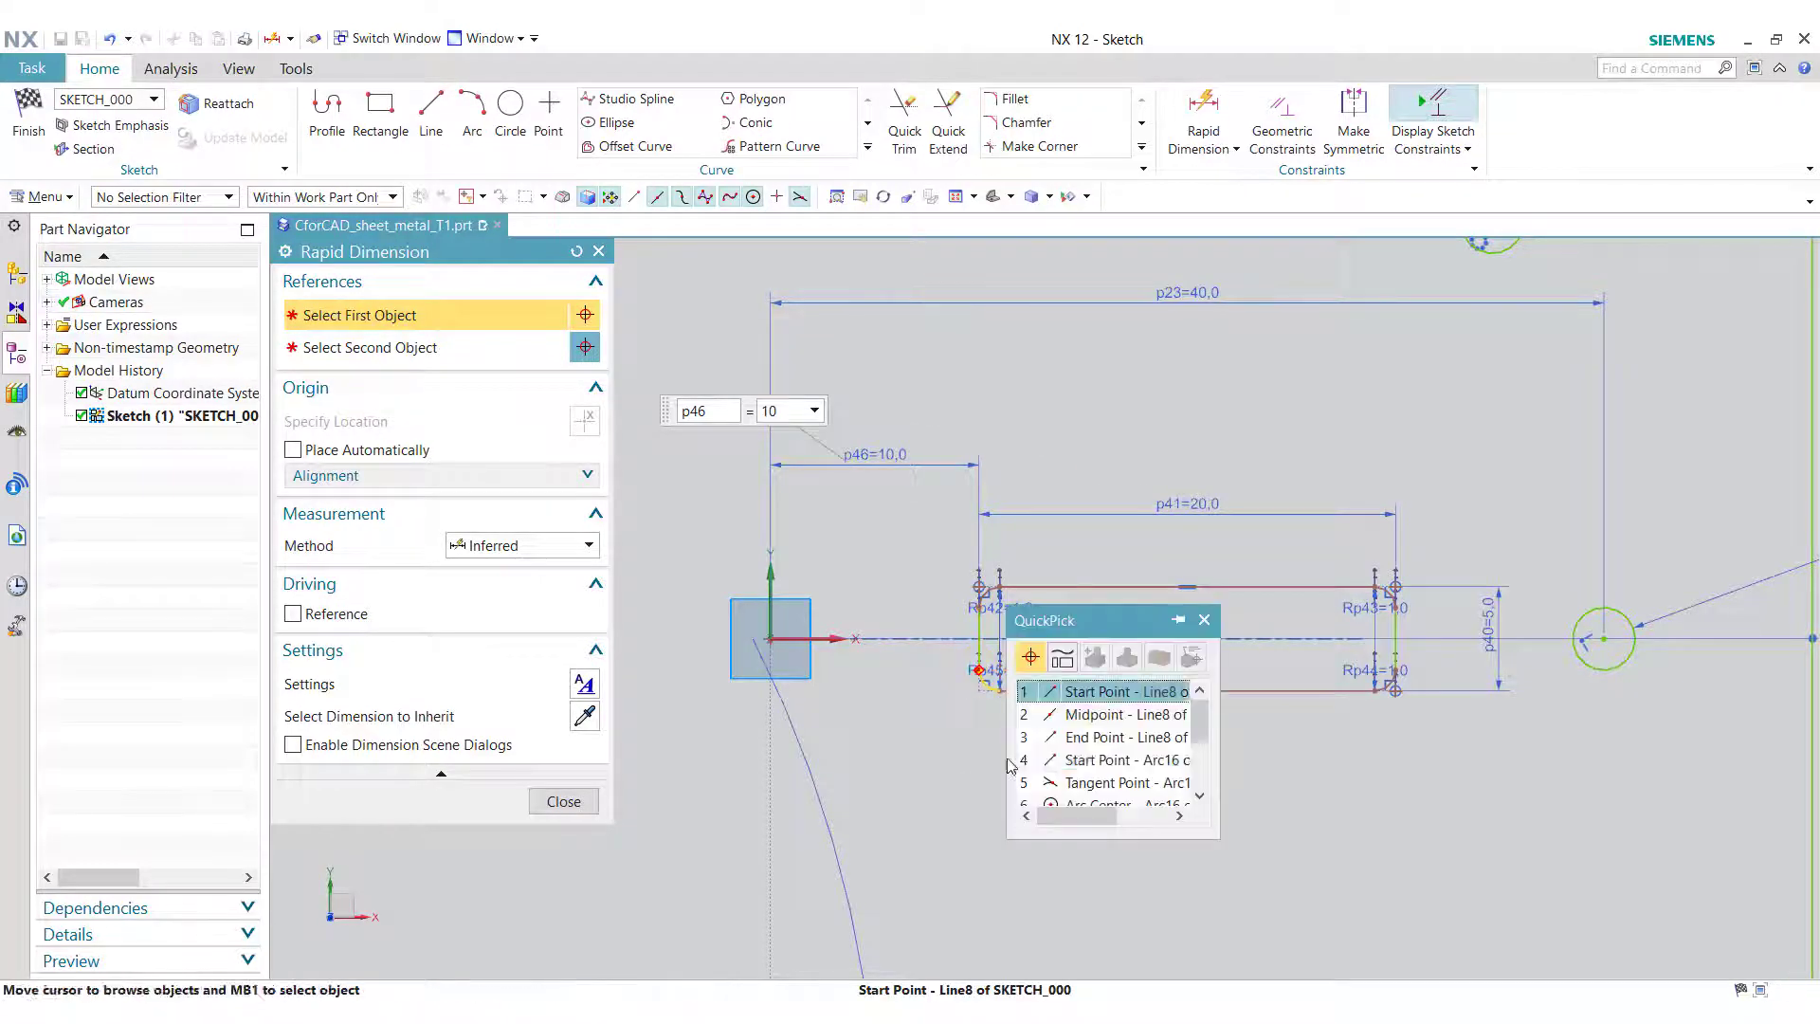
click(1033, 759)
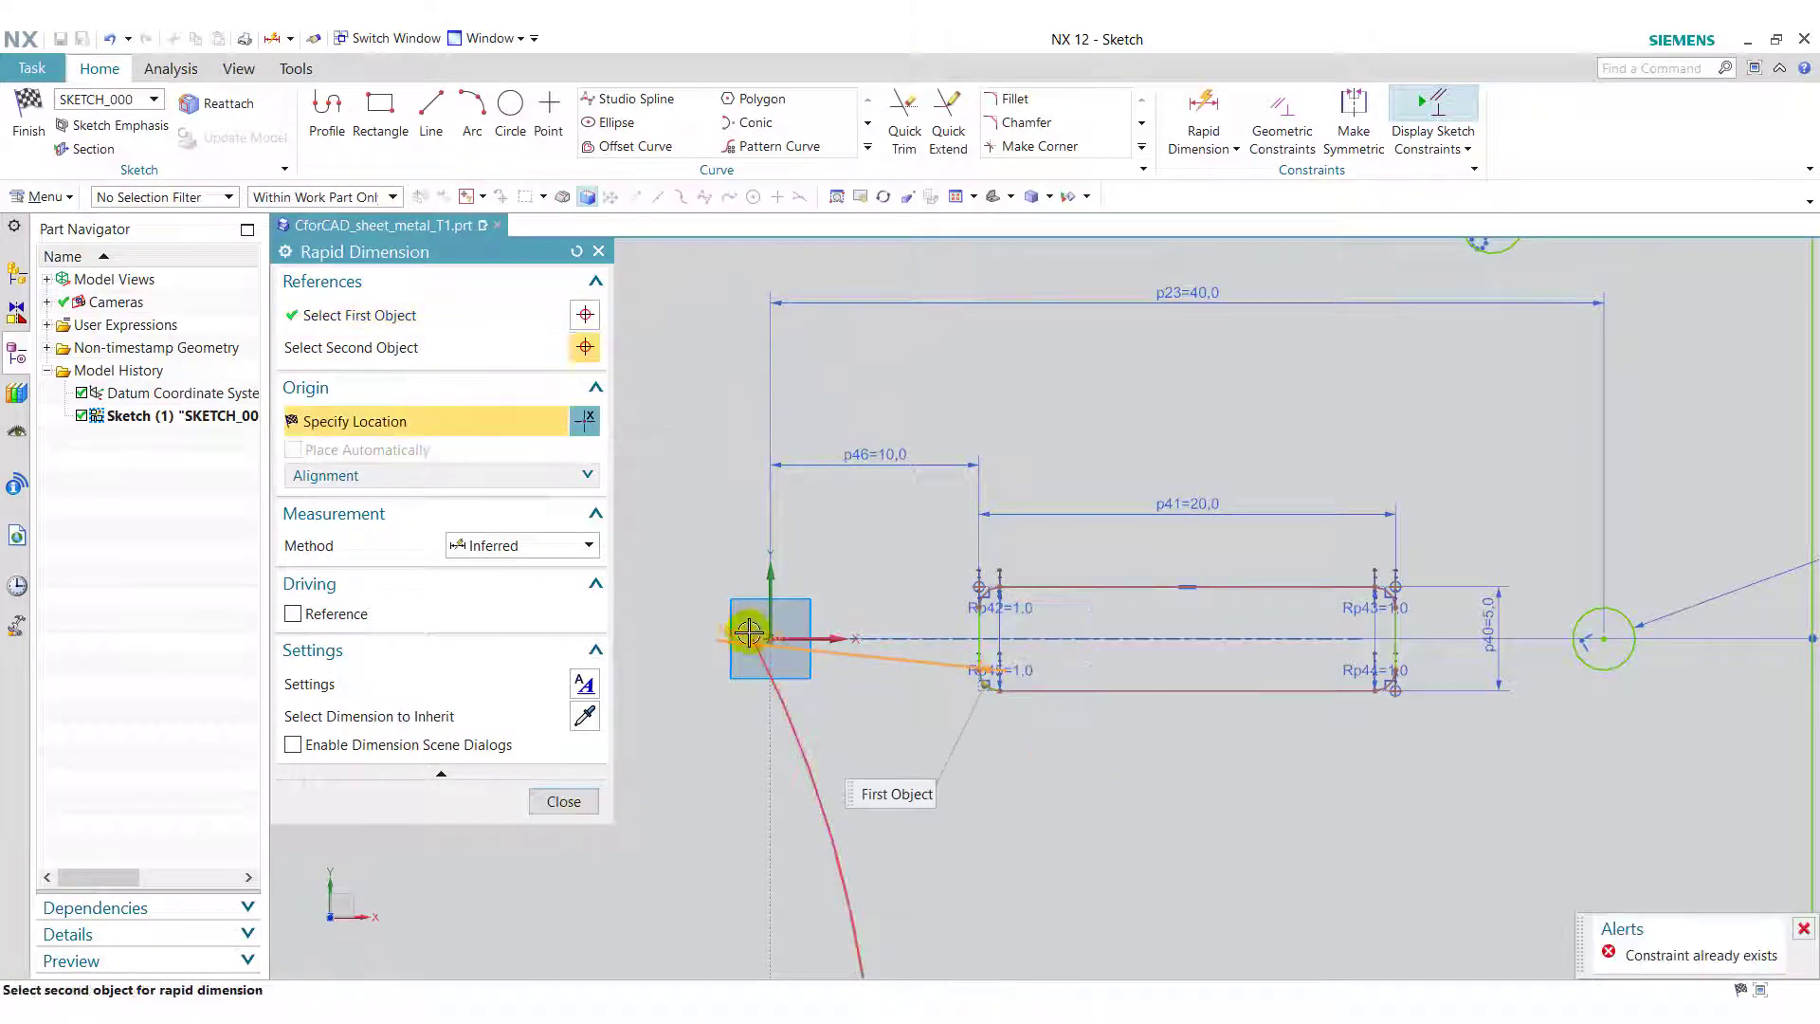
click(768, 637)
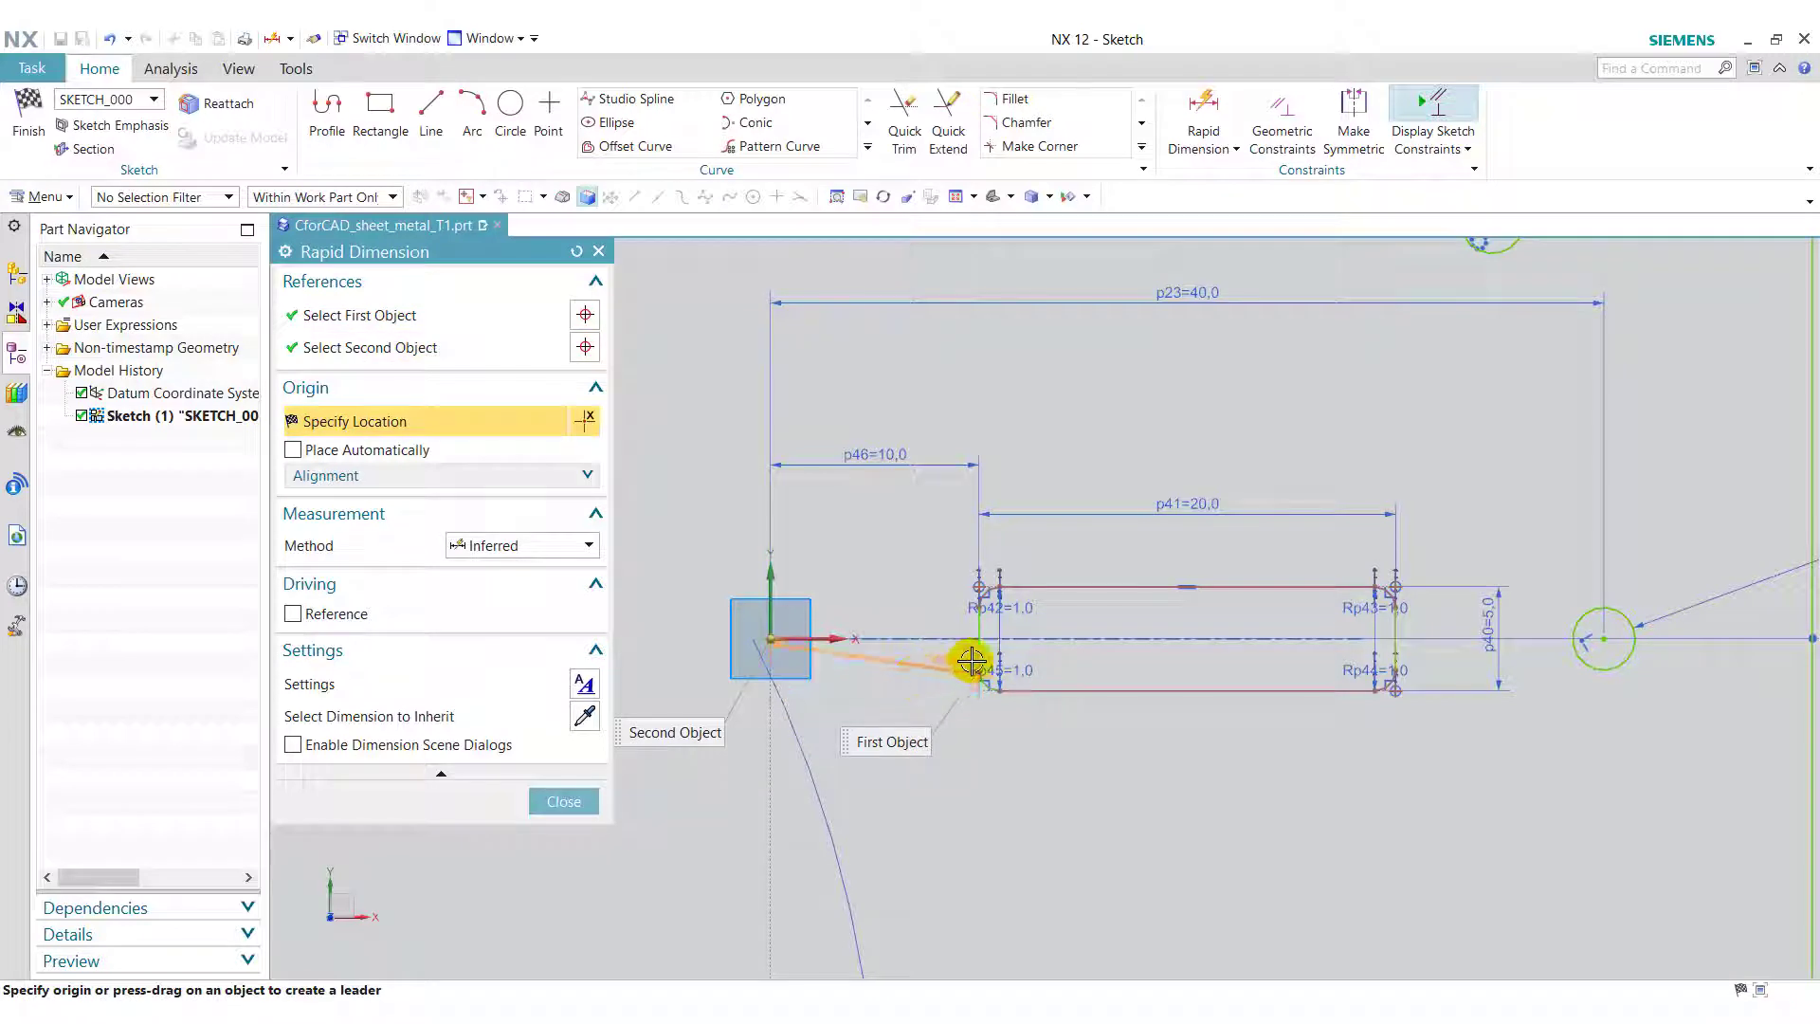
click(1132, 651)
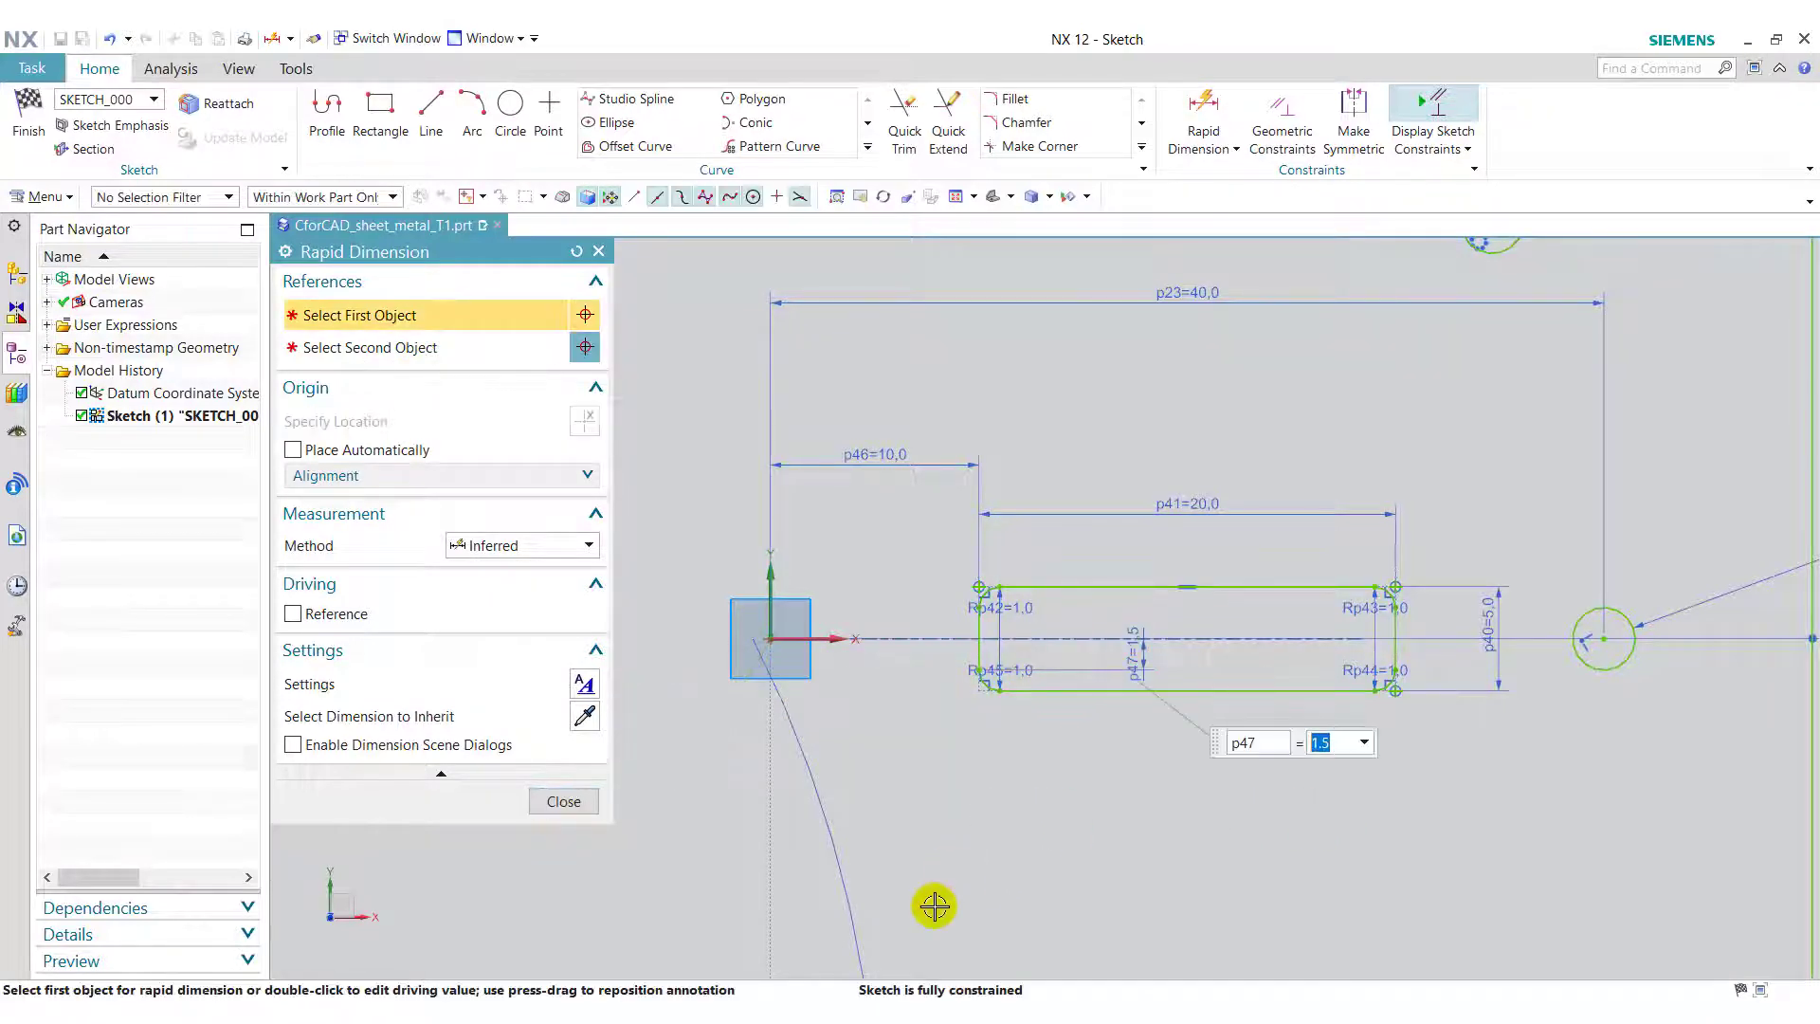
Step: Draw a circle with diameter 5 centred on the sketch origin
click(512, 112)
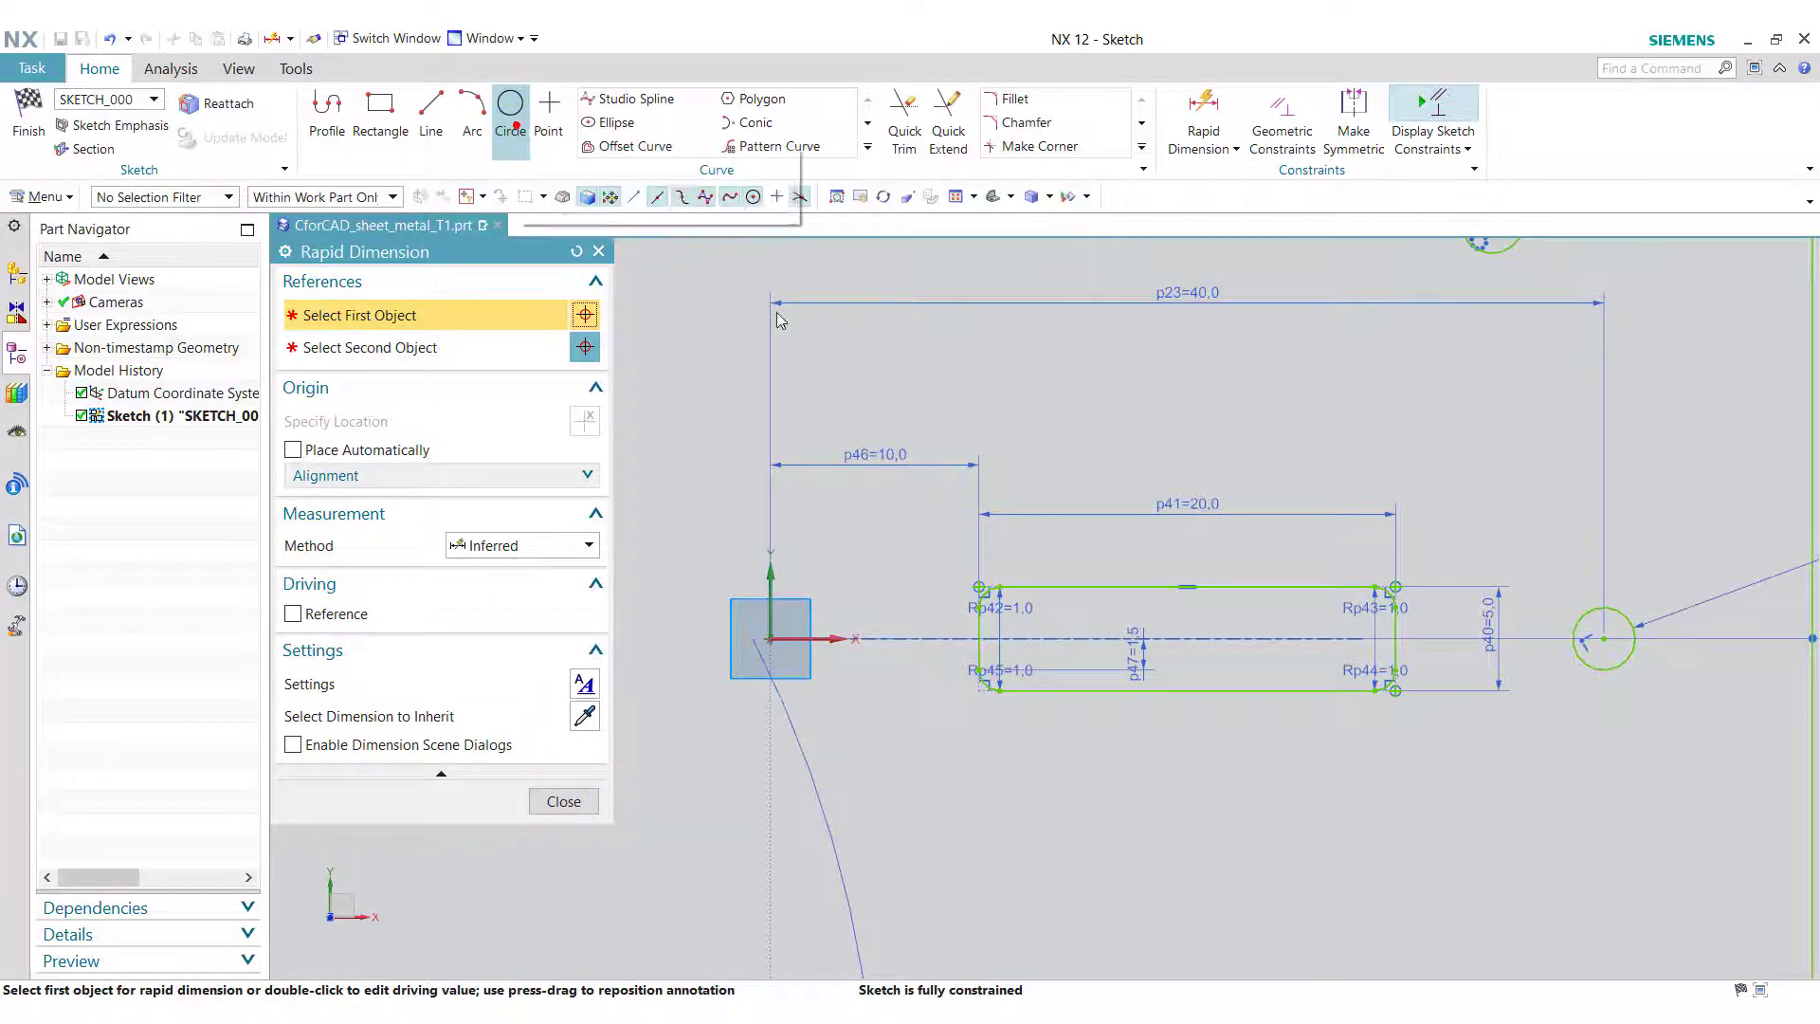
click(769, 640)
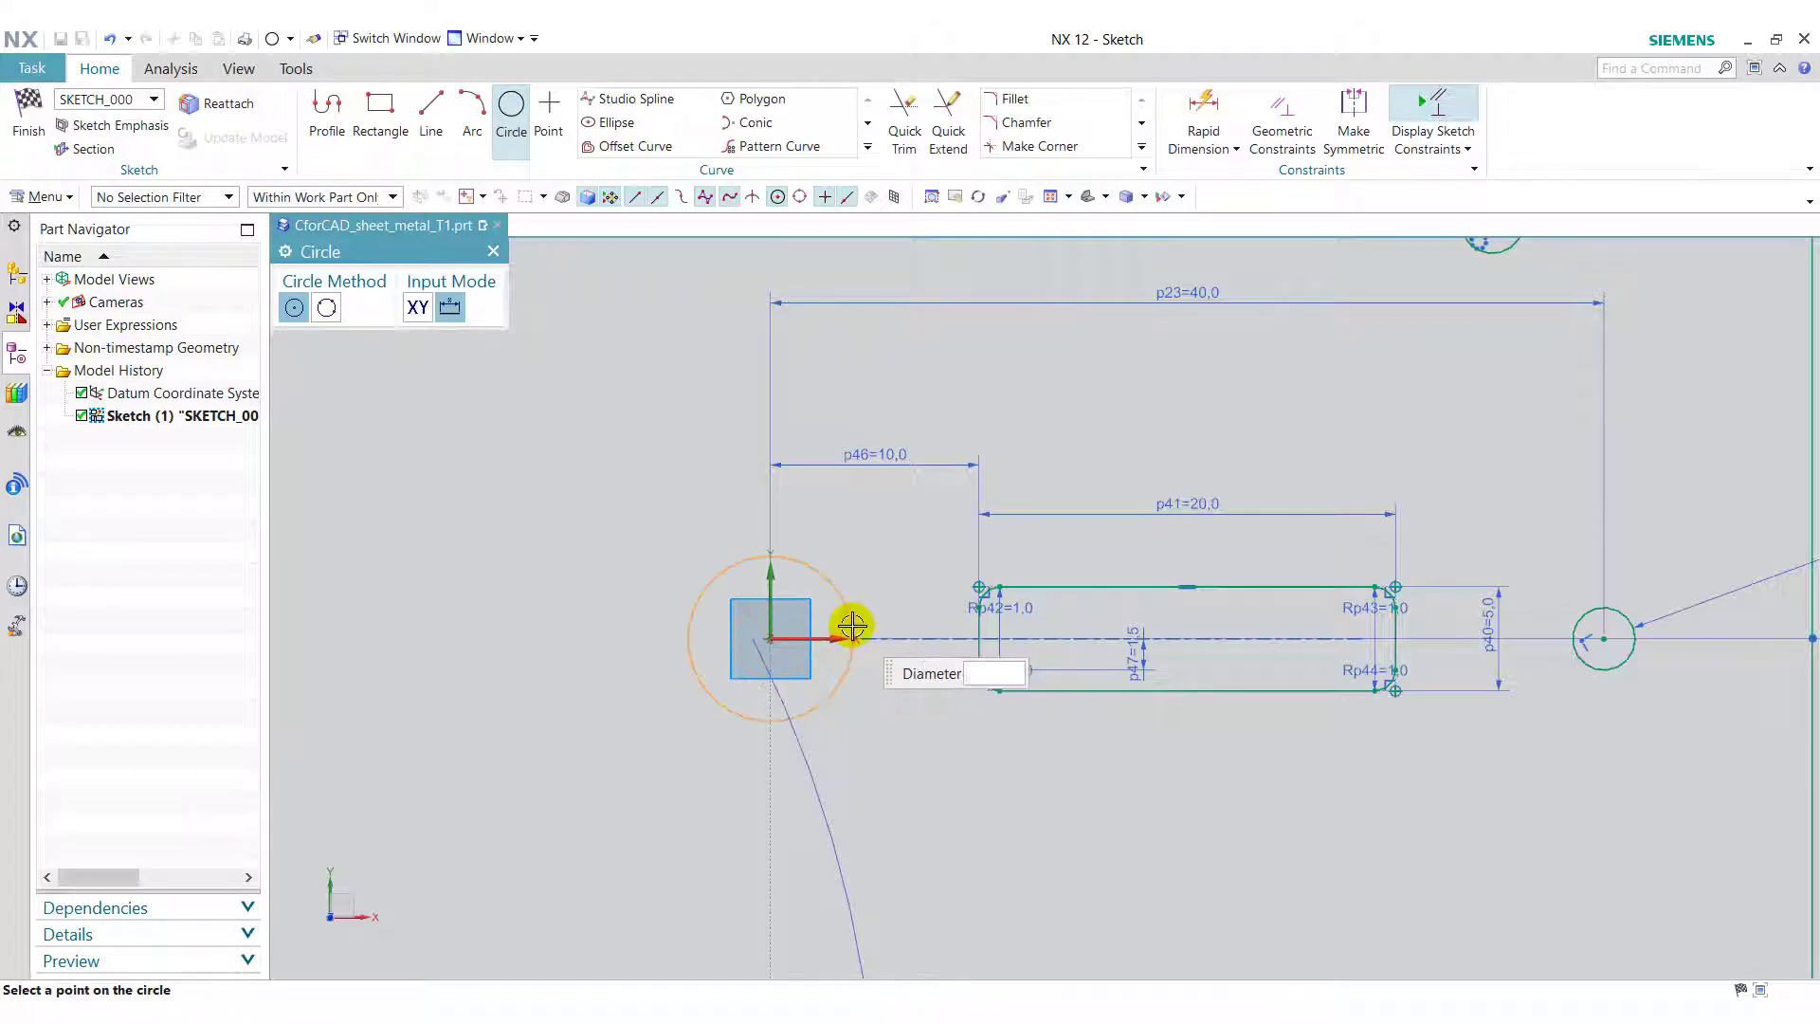
text(5)
key(Return)
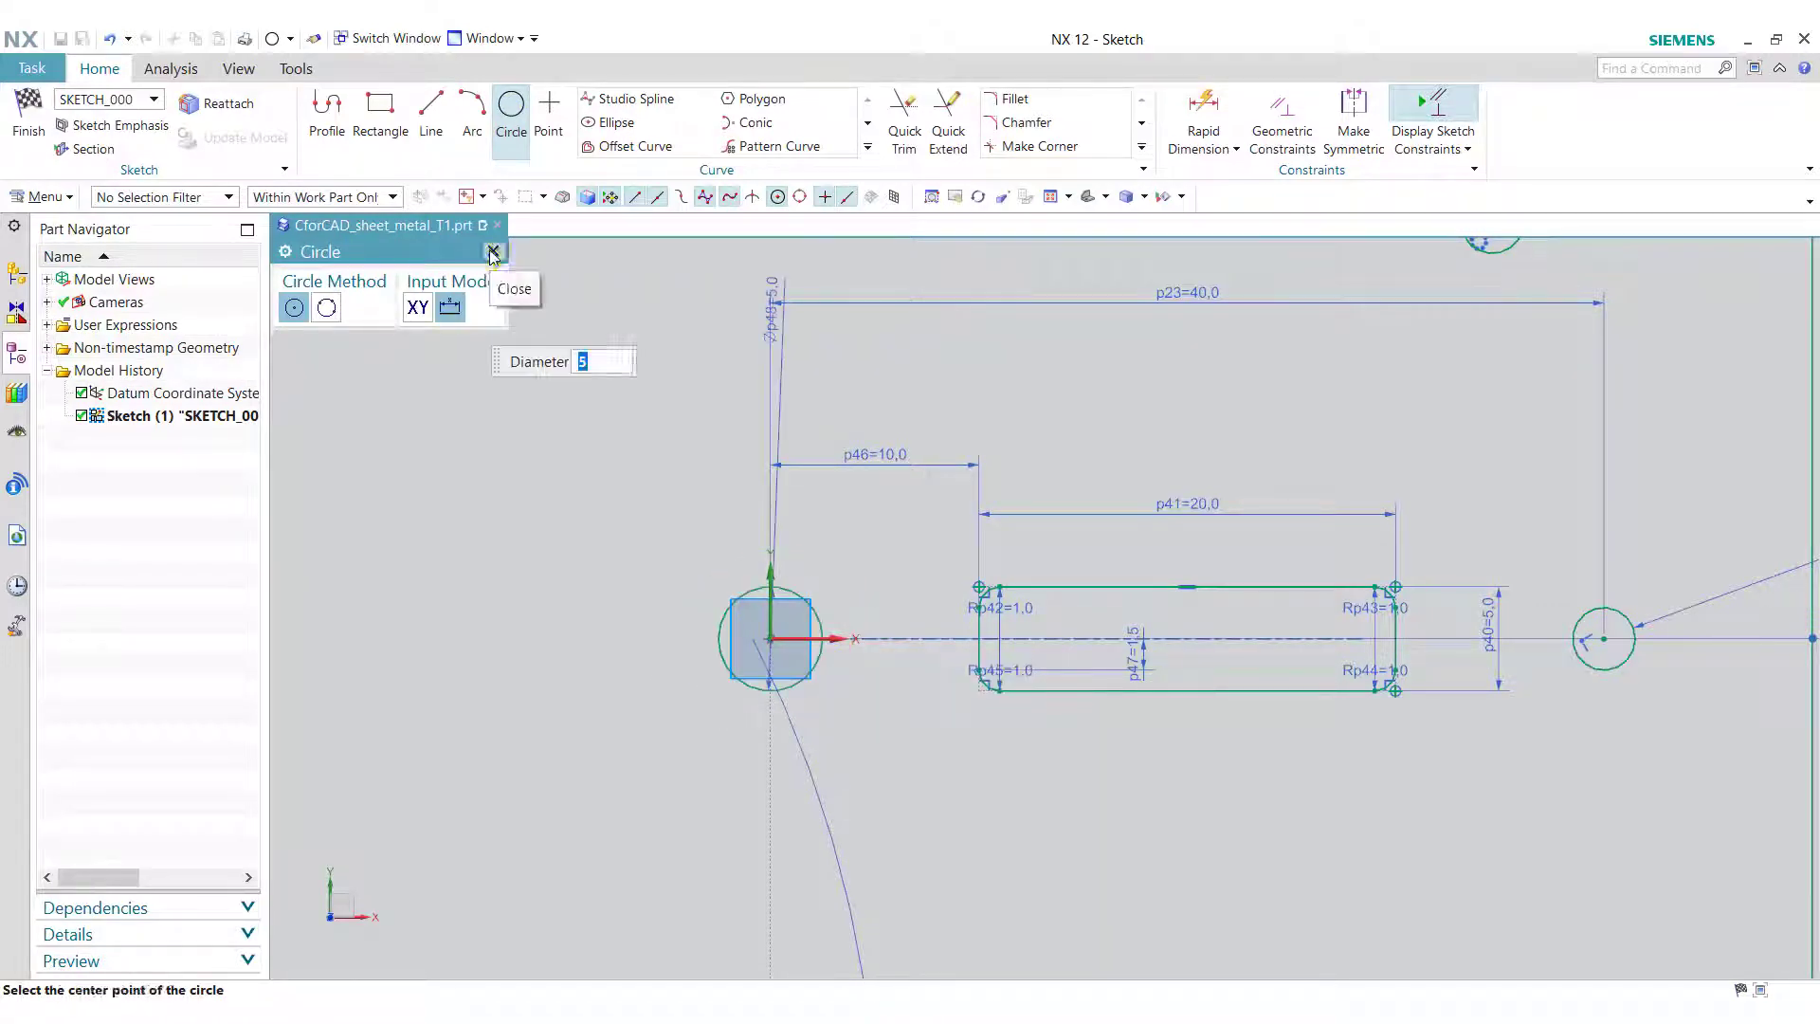
click(493, 251)
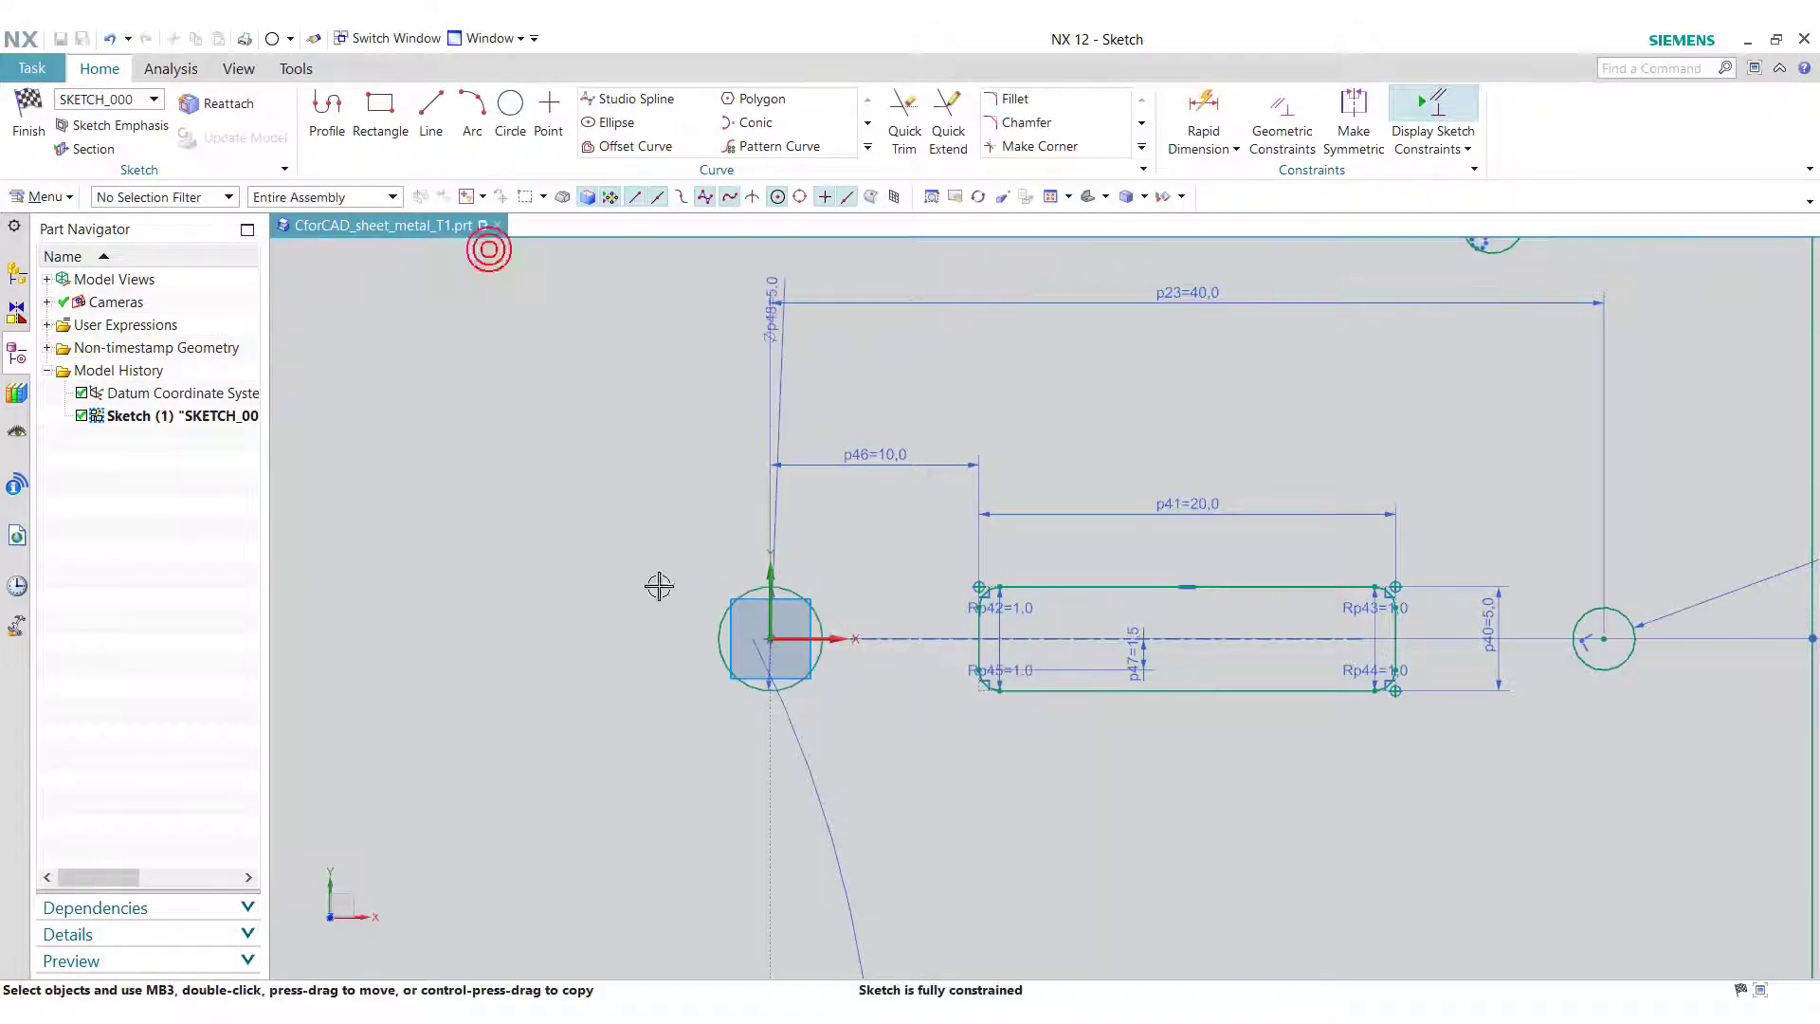
Step: Pattern the filleted rectangle in a circular layout about the sketch origin with count 4 and span angle 360°
click(773, 146)
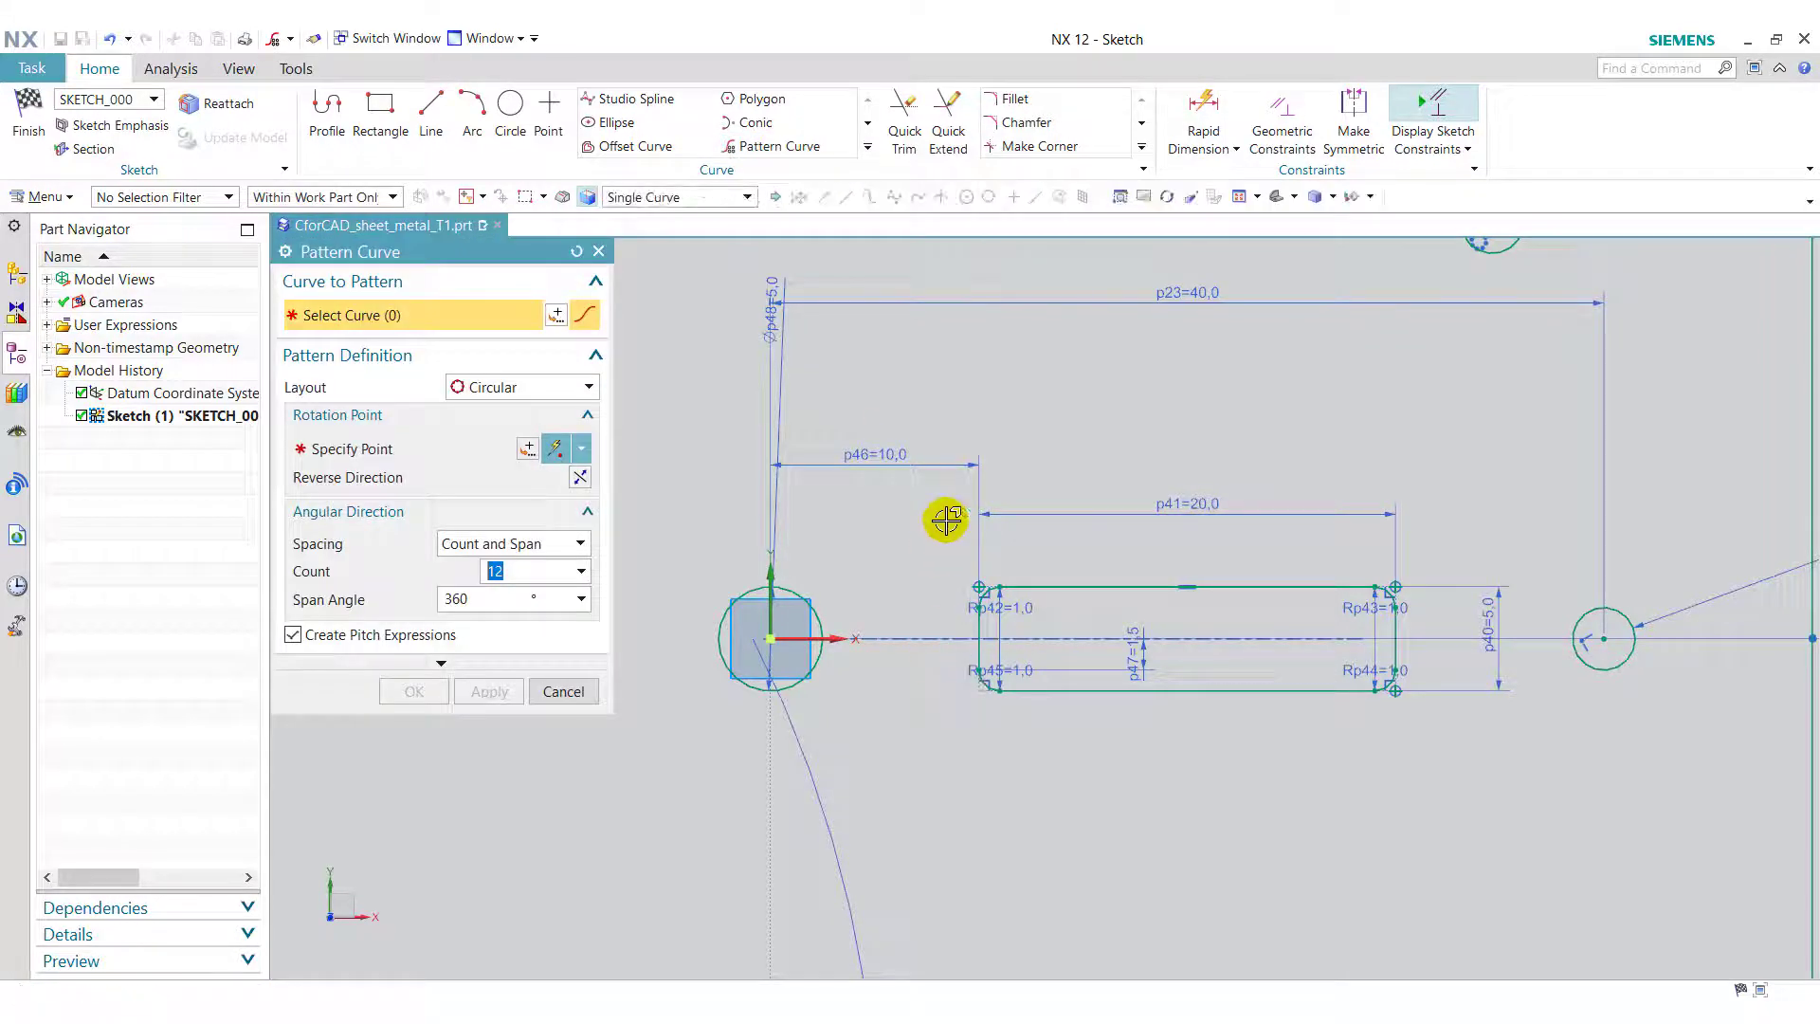
drag(945, 519, 1481, 761)
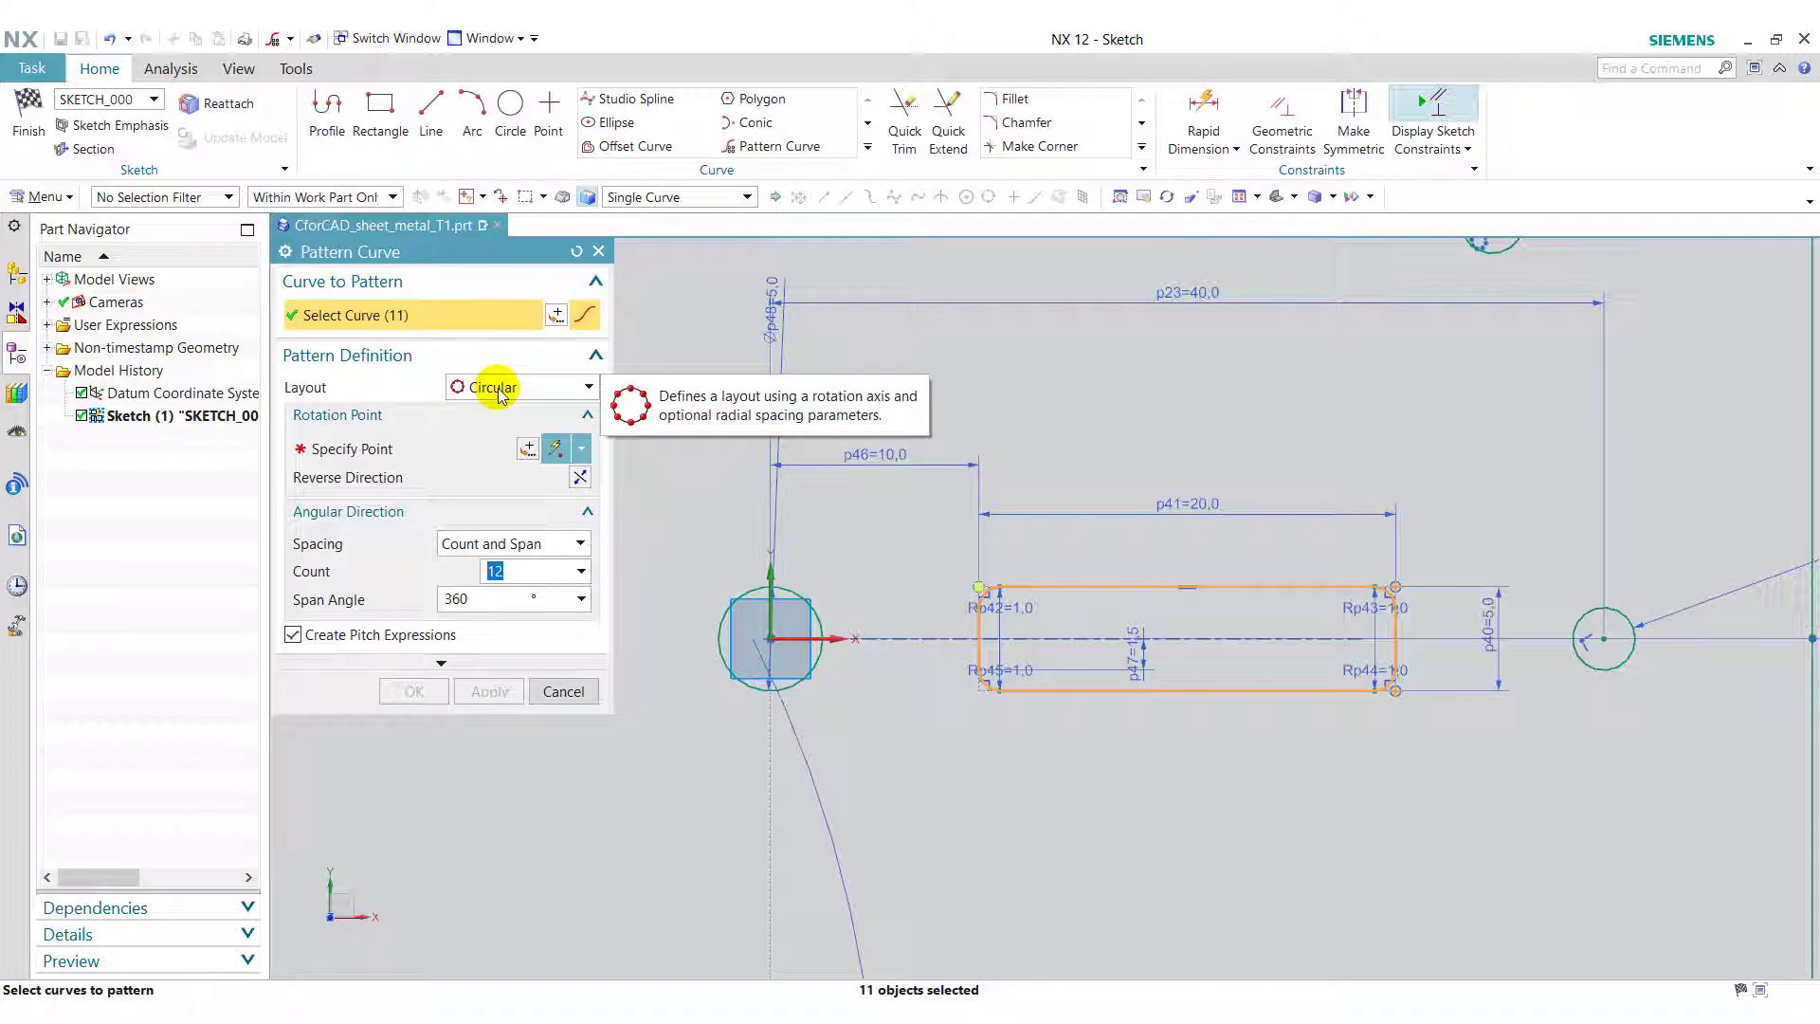
click(382, 460)
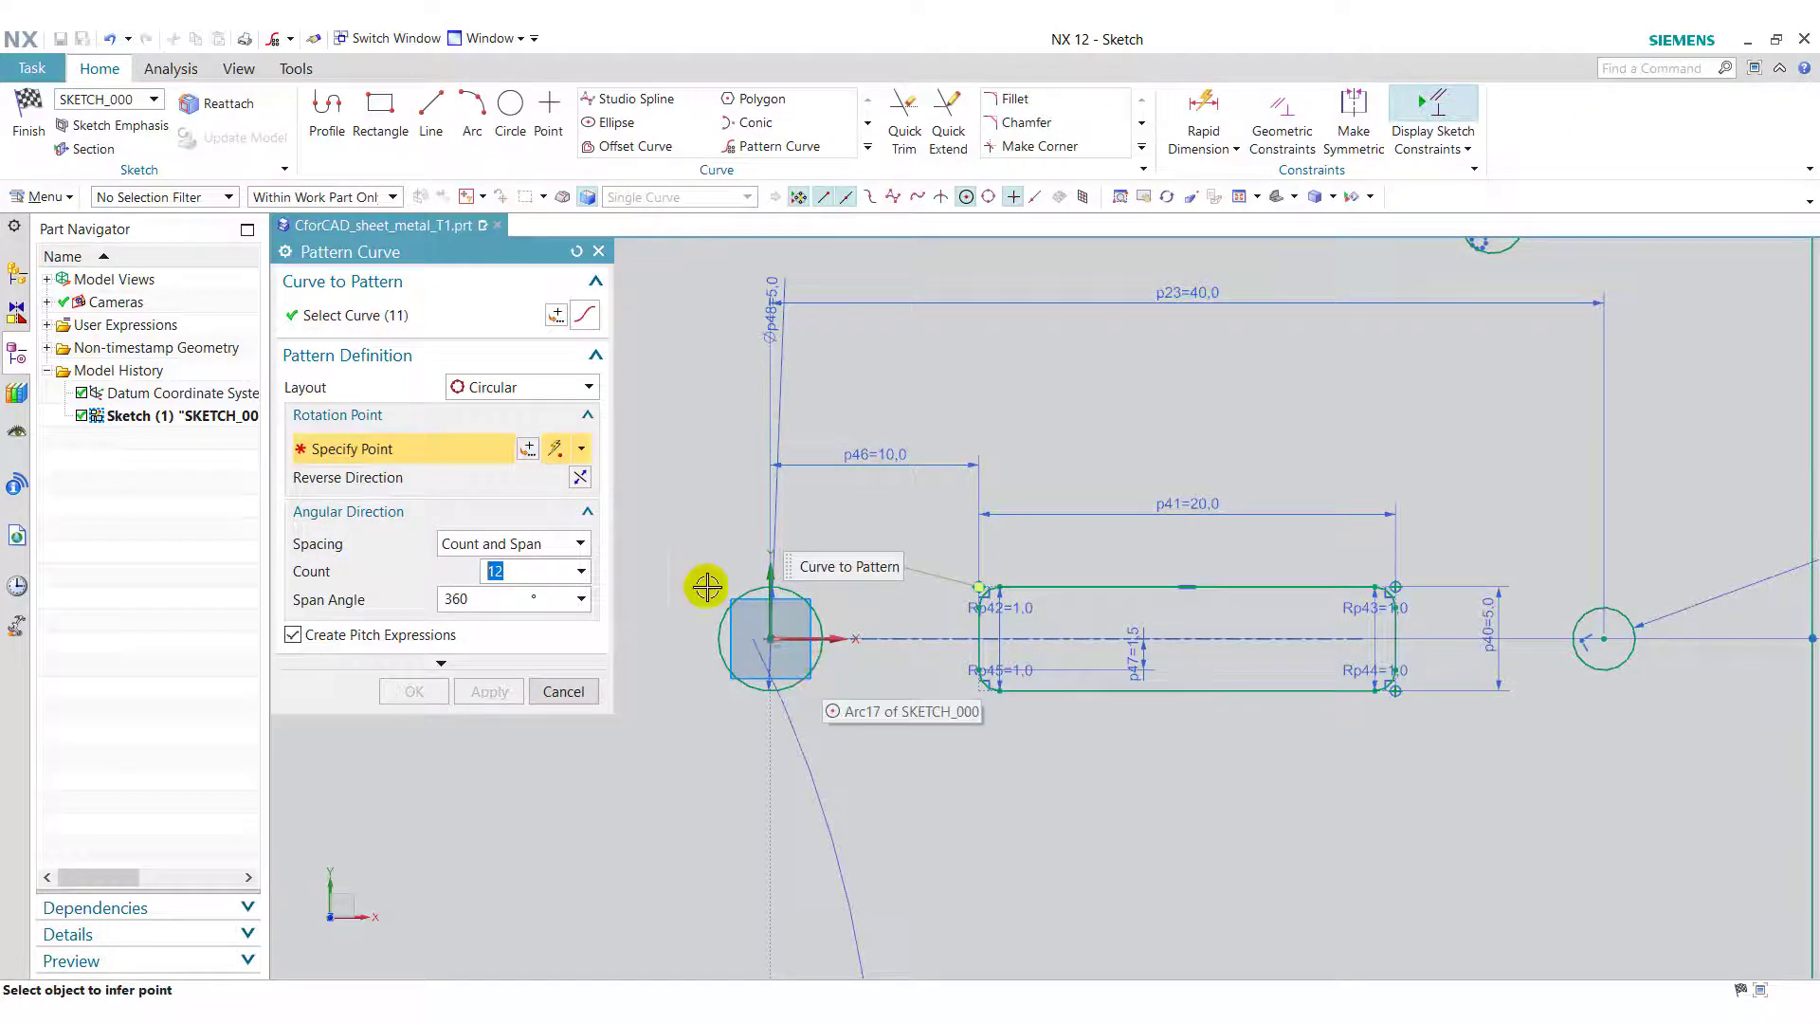
click(764, 640)
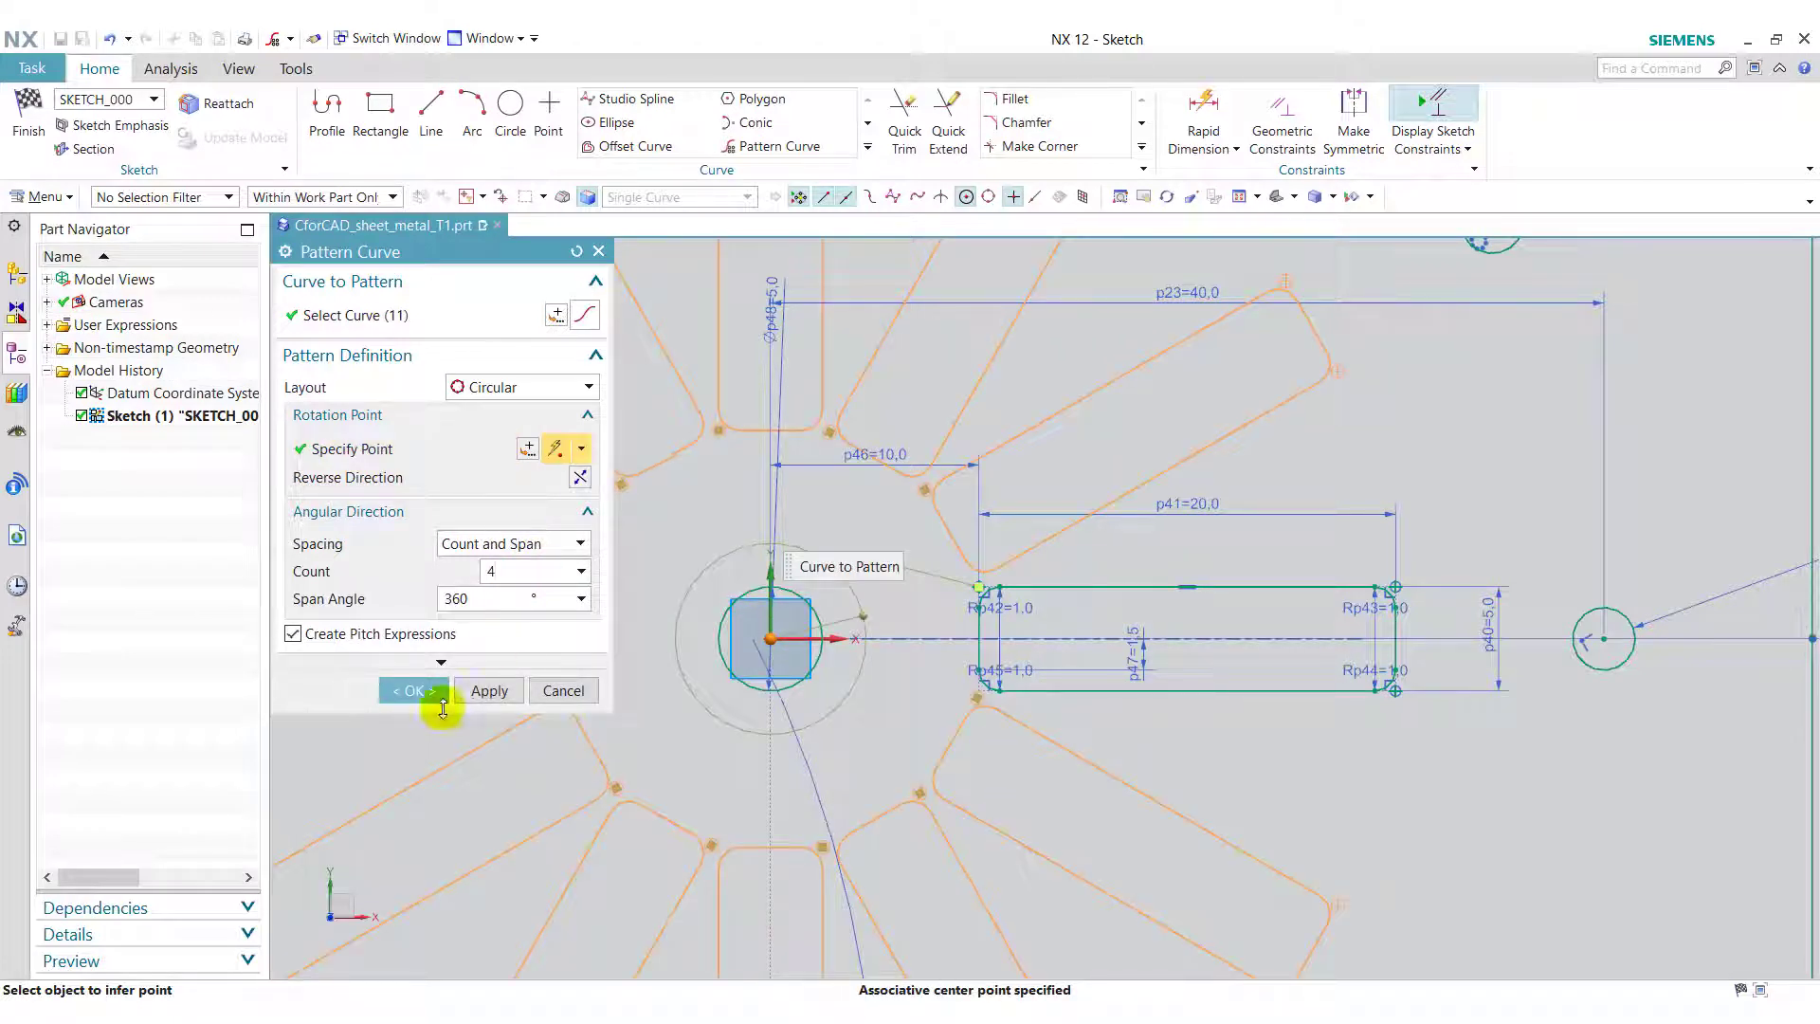
click(485, 696)
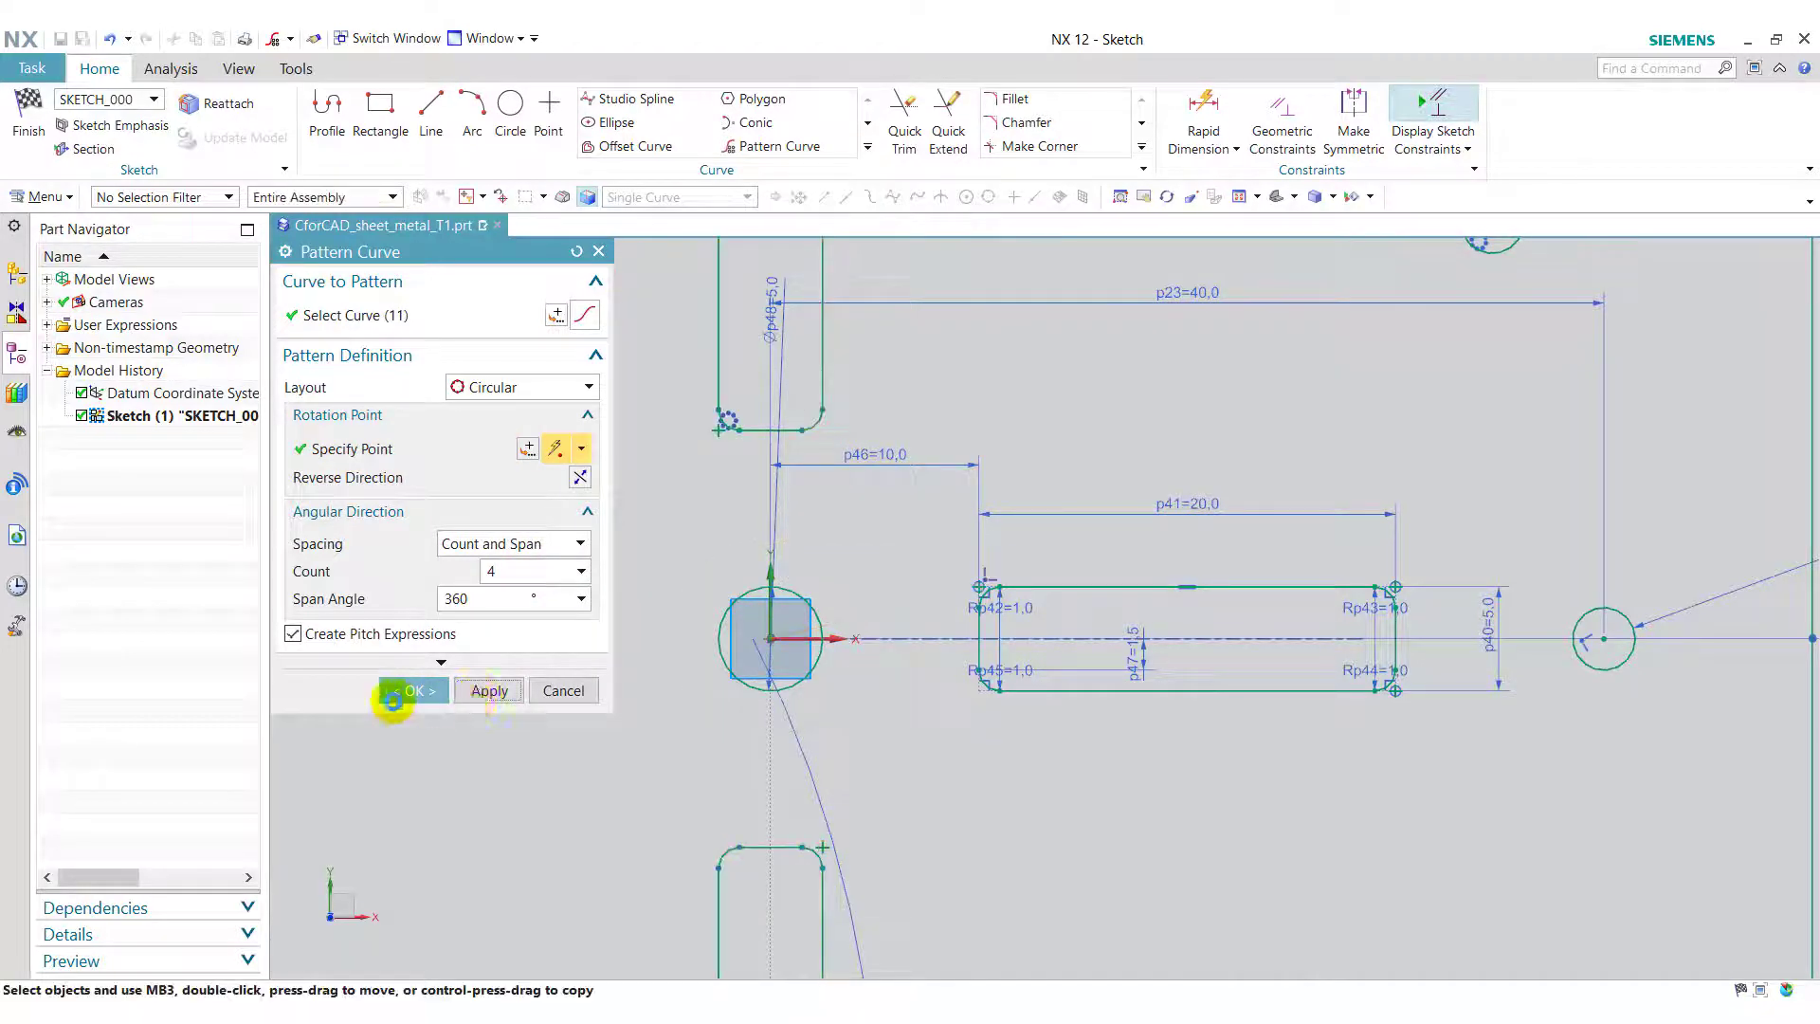
click(580, 694)
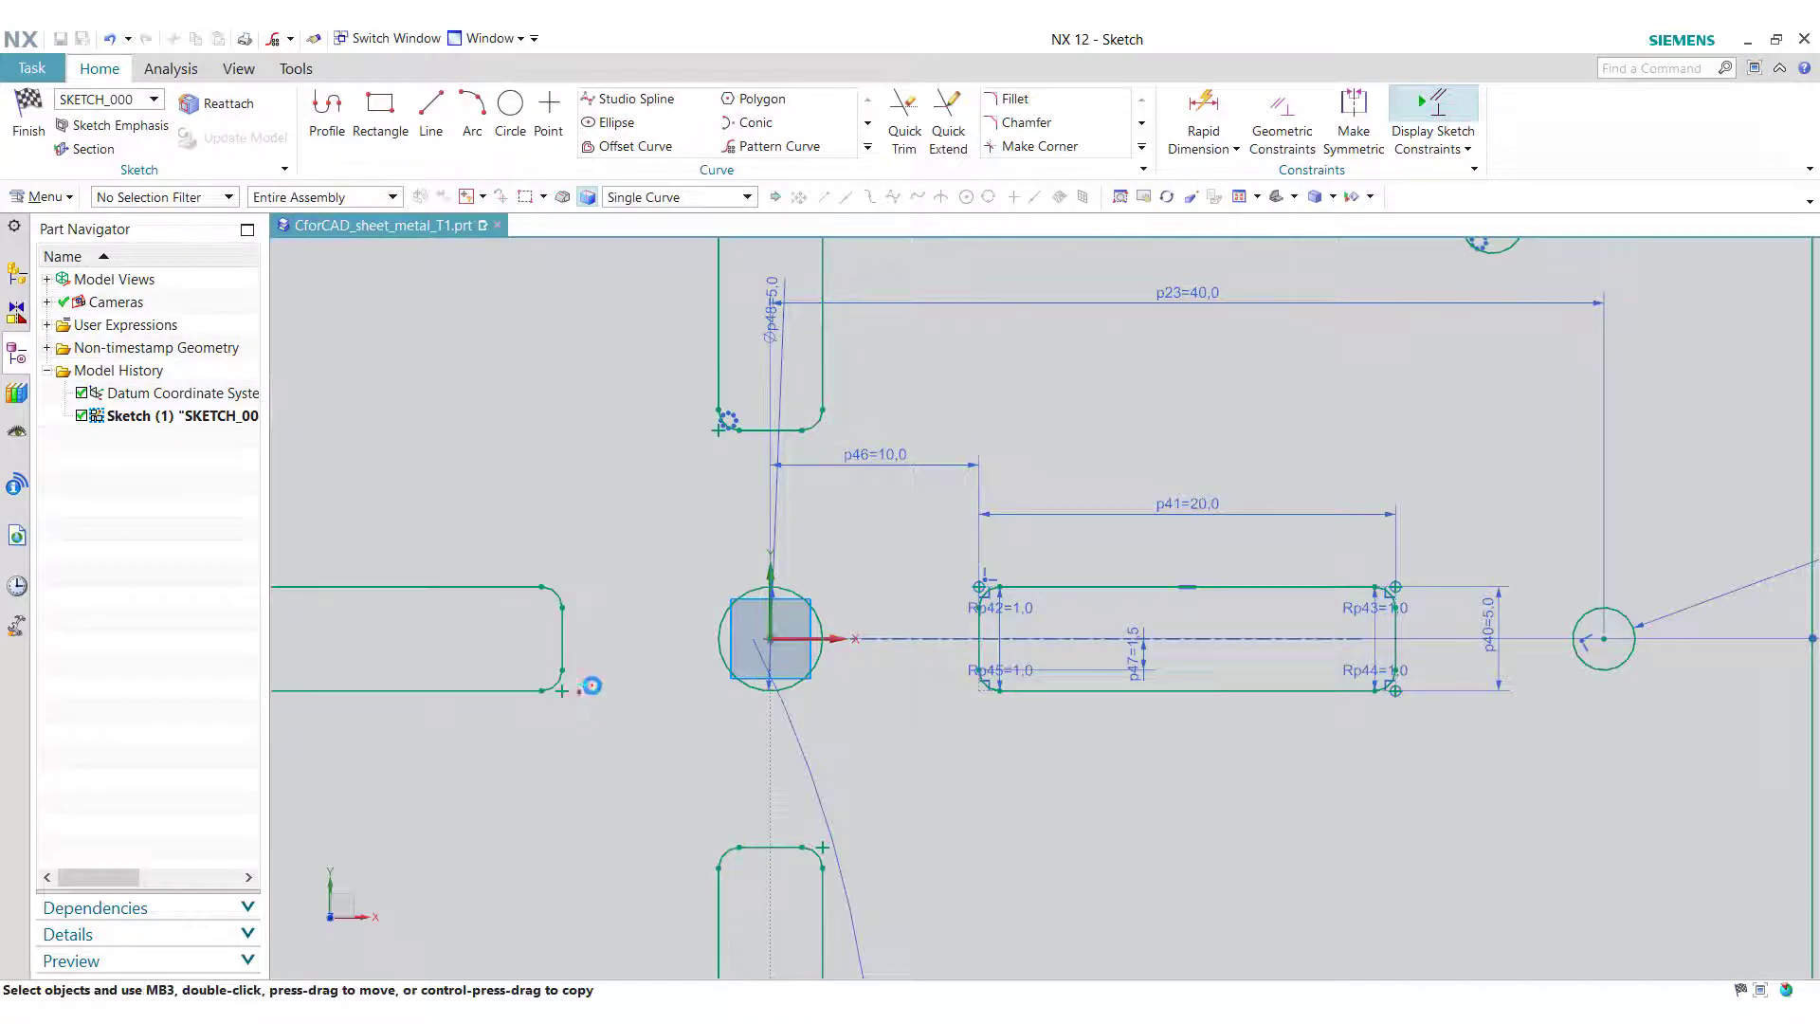
Step: Finish the sketch and create a 2 mm thick base Tab from its profile
click(22, 123)
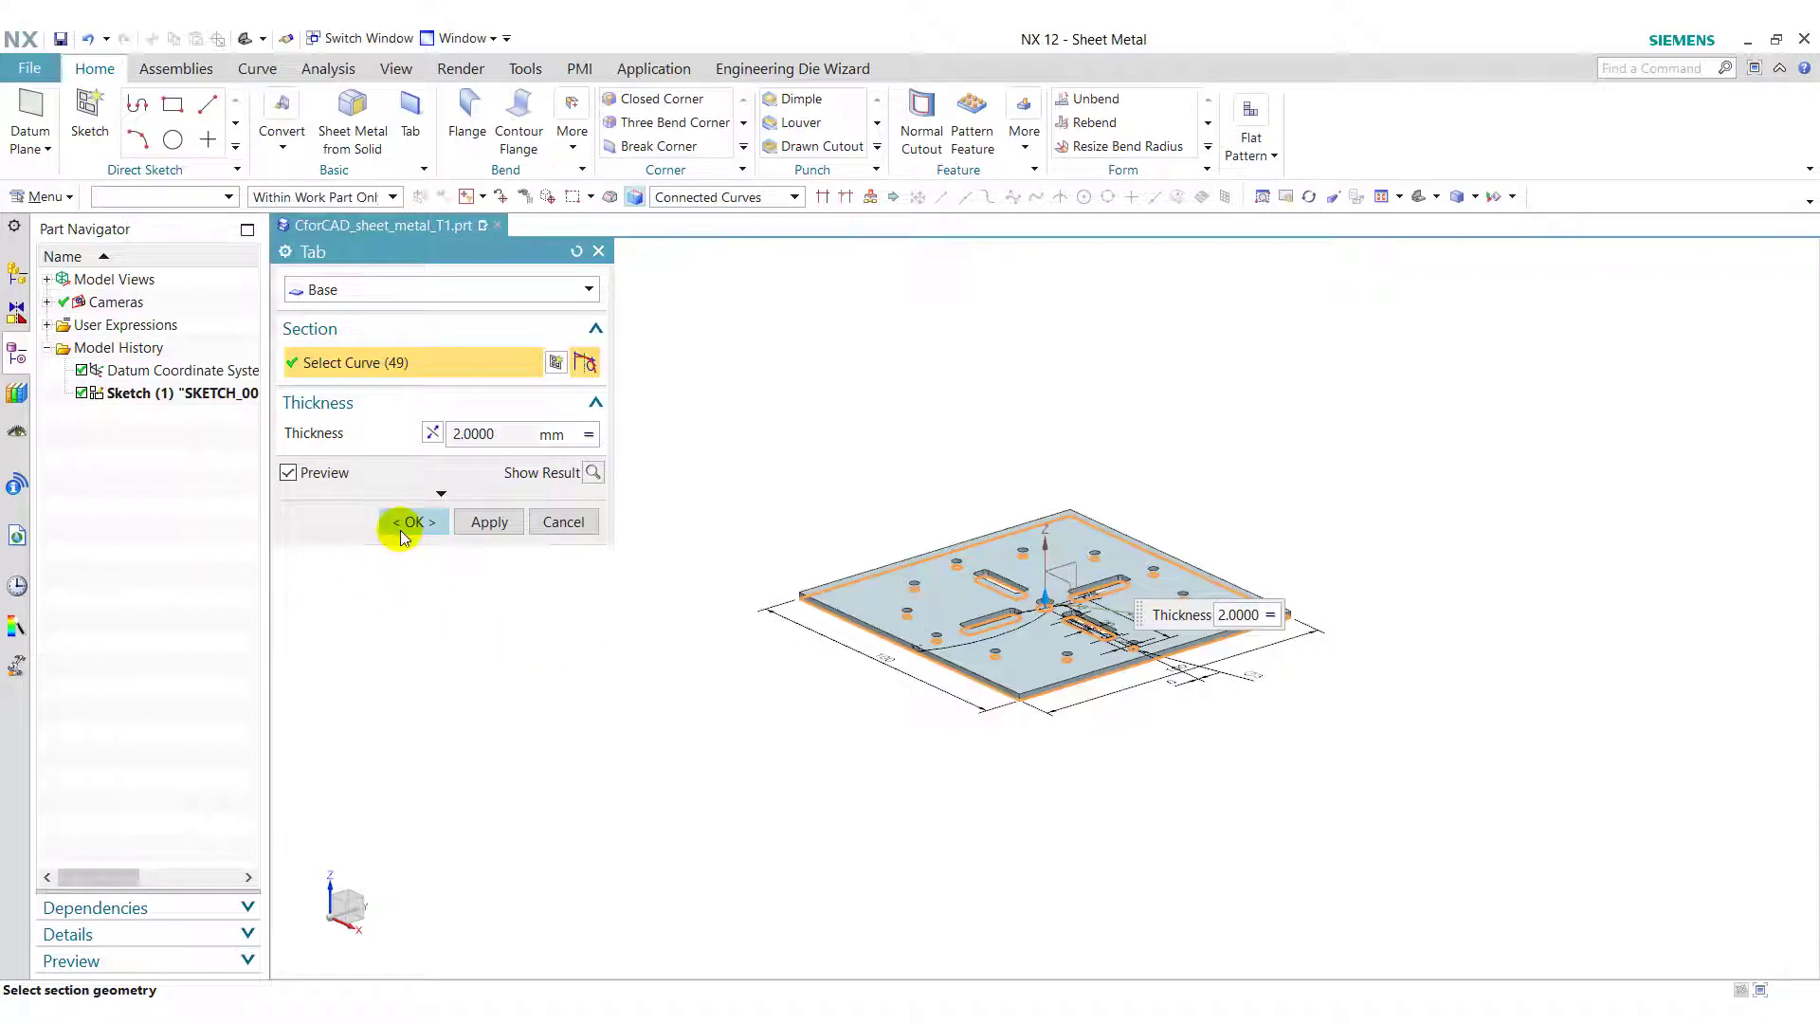
click(407, 523)
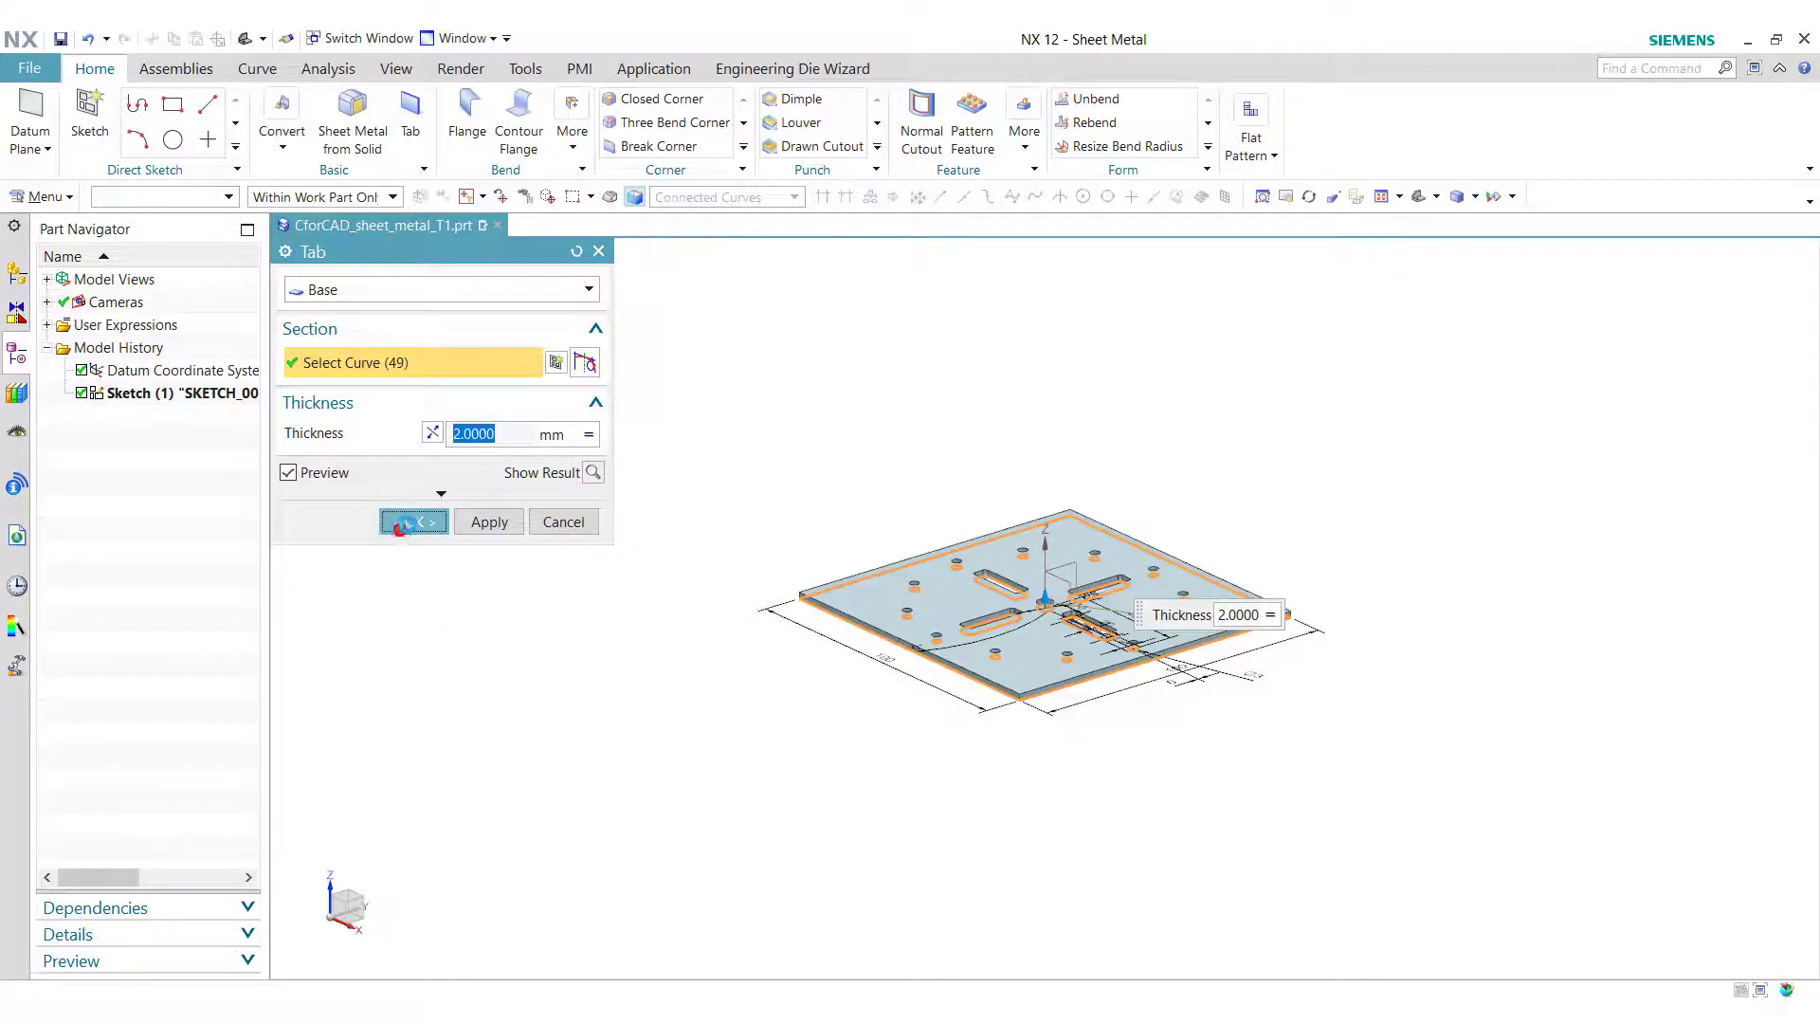
Step: Create a full-width 25 mm Flange at 90° on the tab's front-left edge, with Inside length reference and Material Inside inset
click(471, 133)
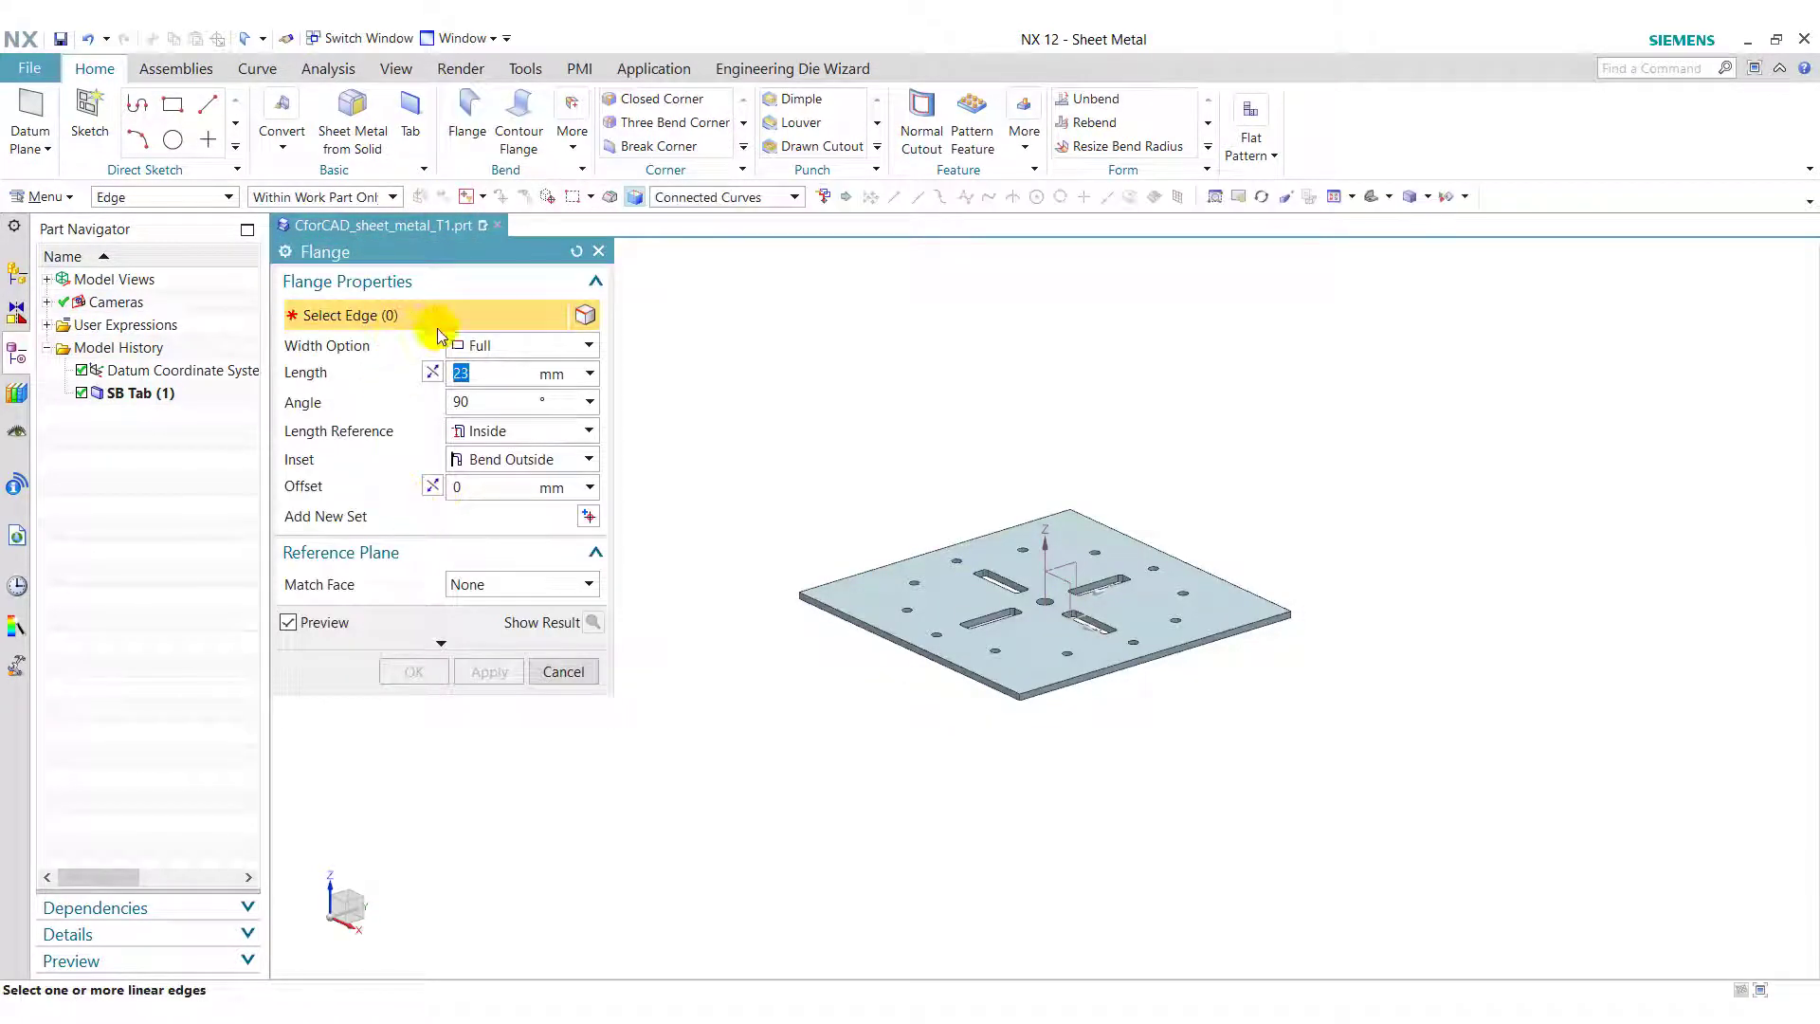
click(502, 351)
click(499, 347)
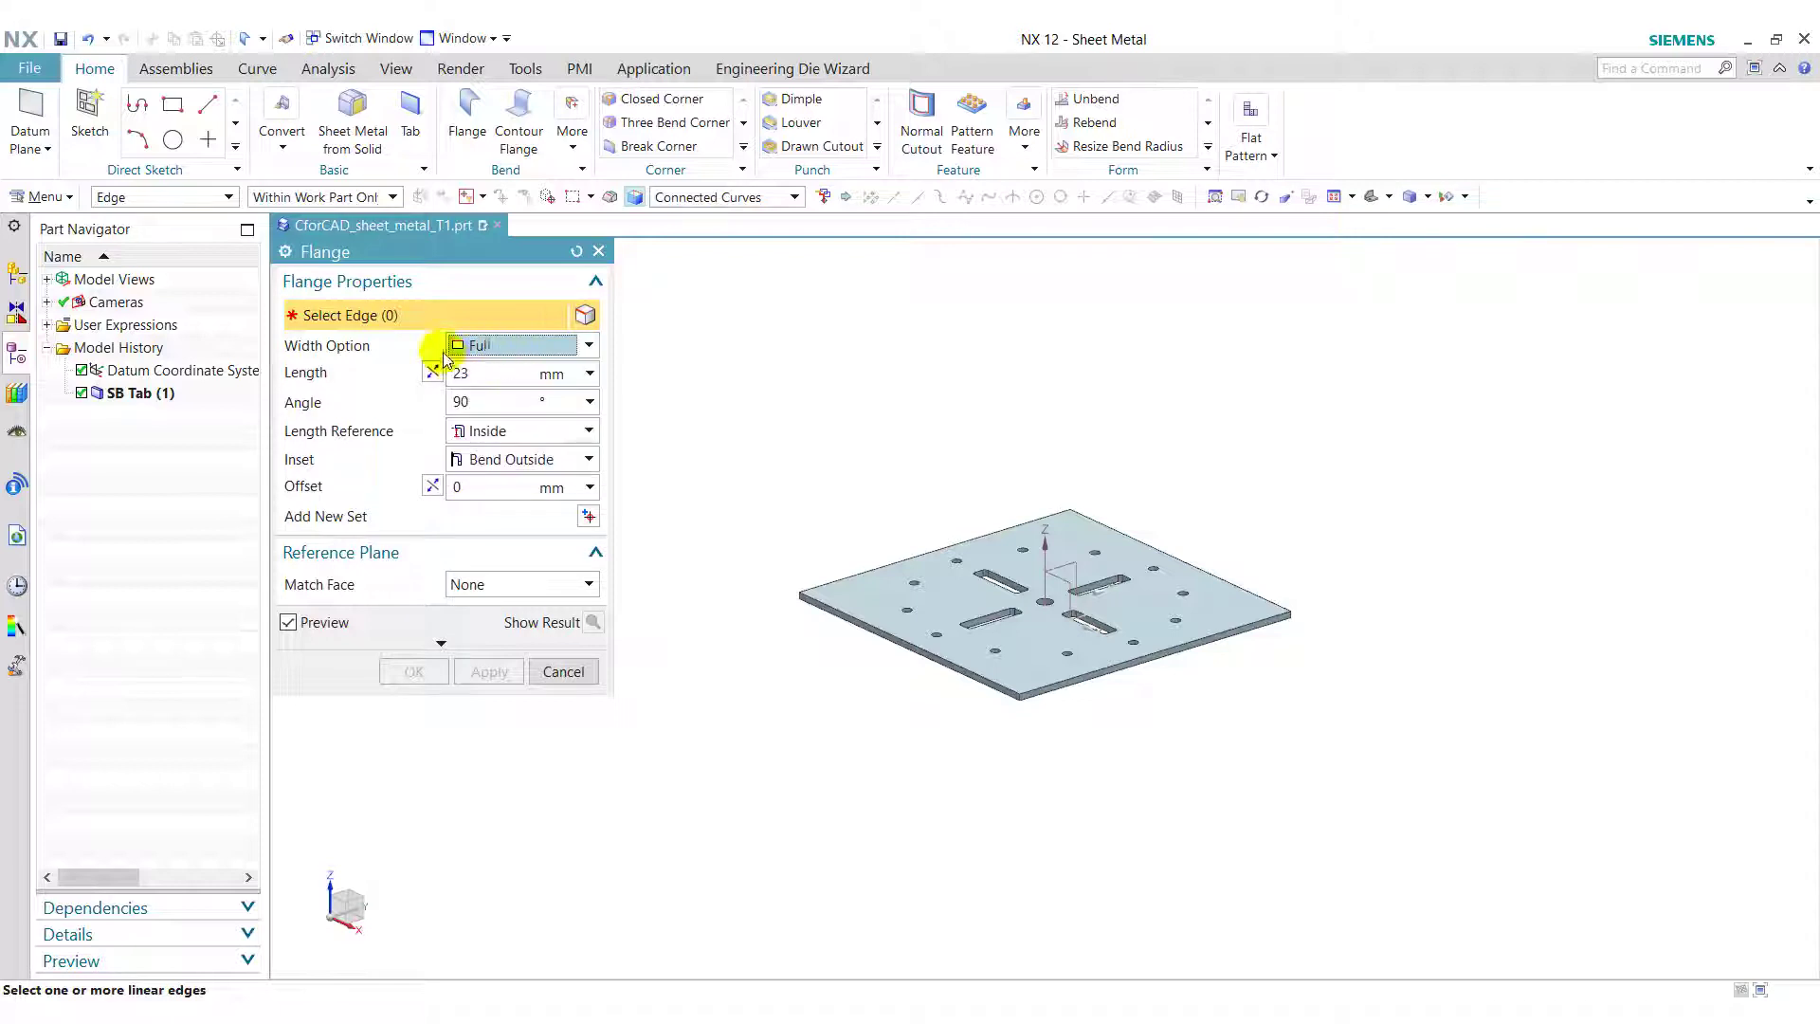
click(903, 652)
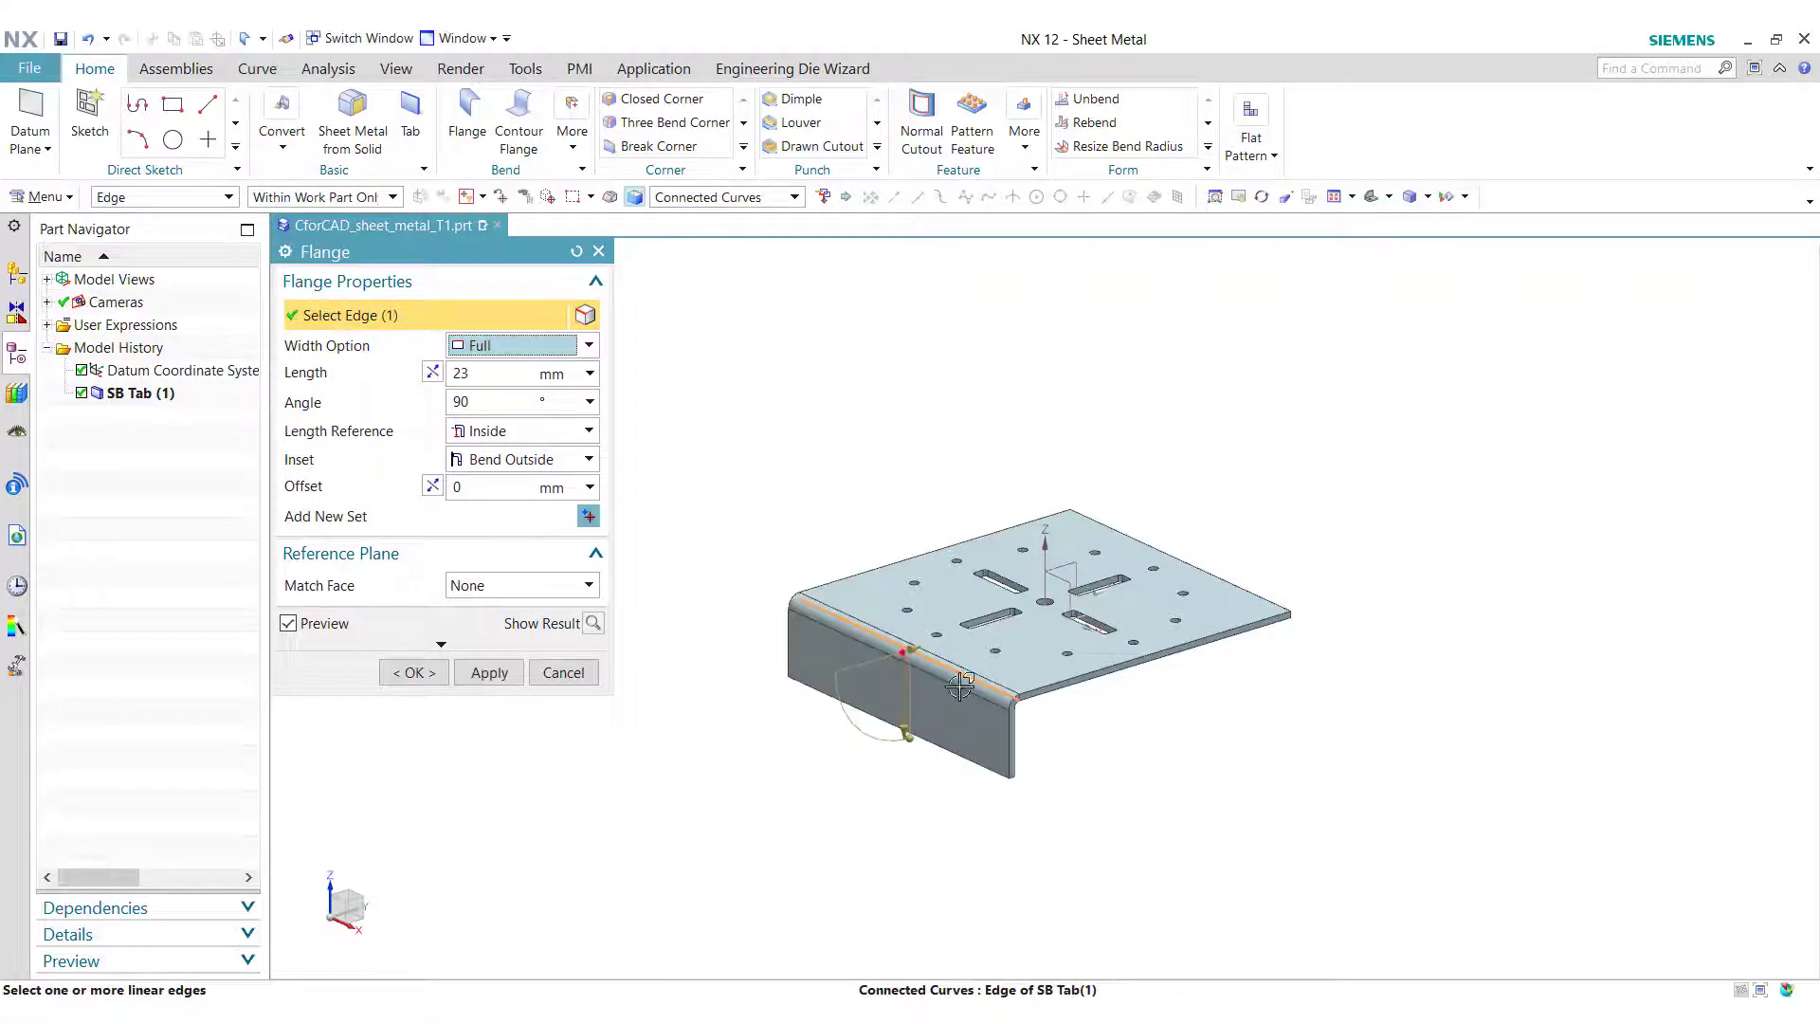
click(490, 378)
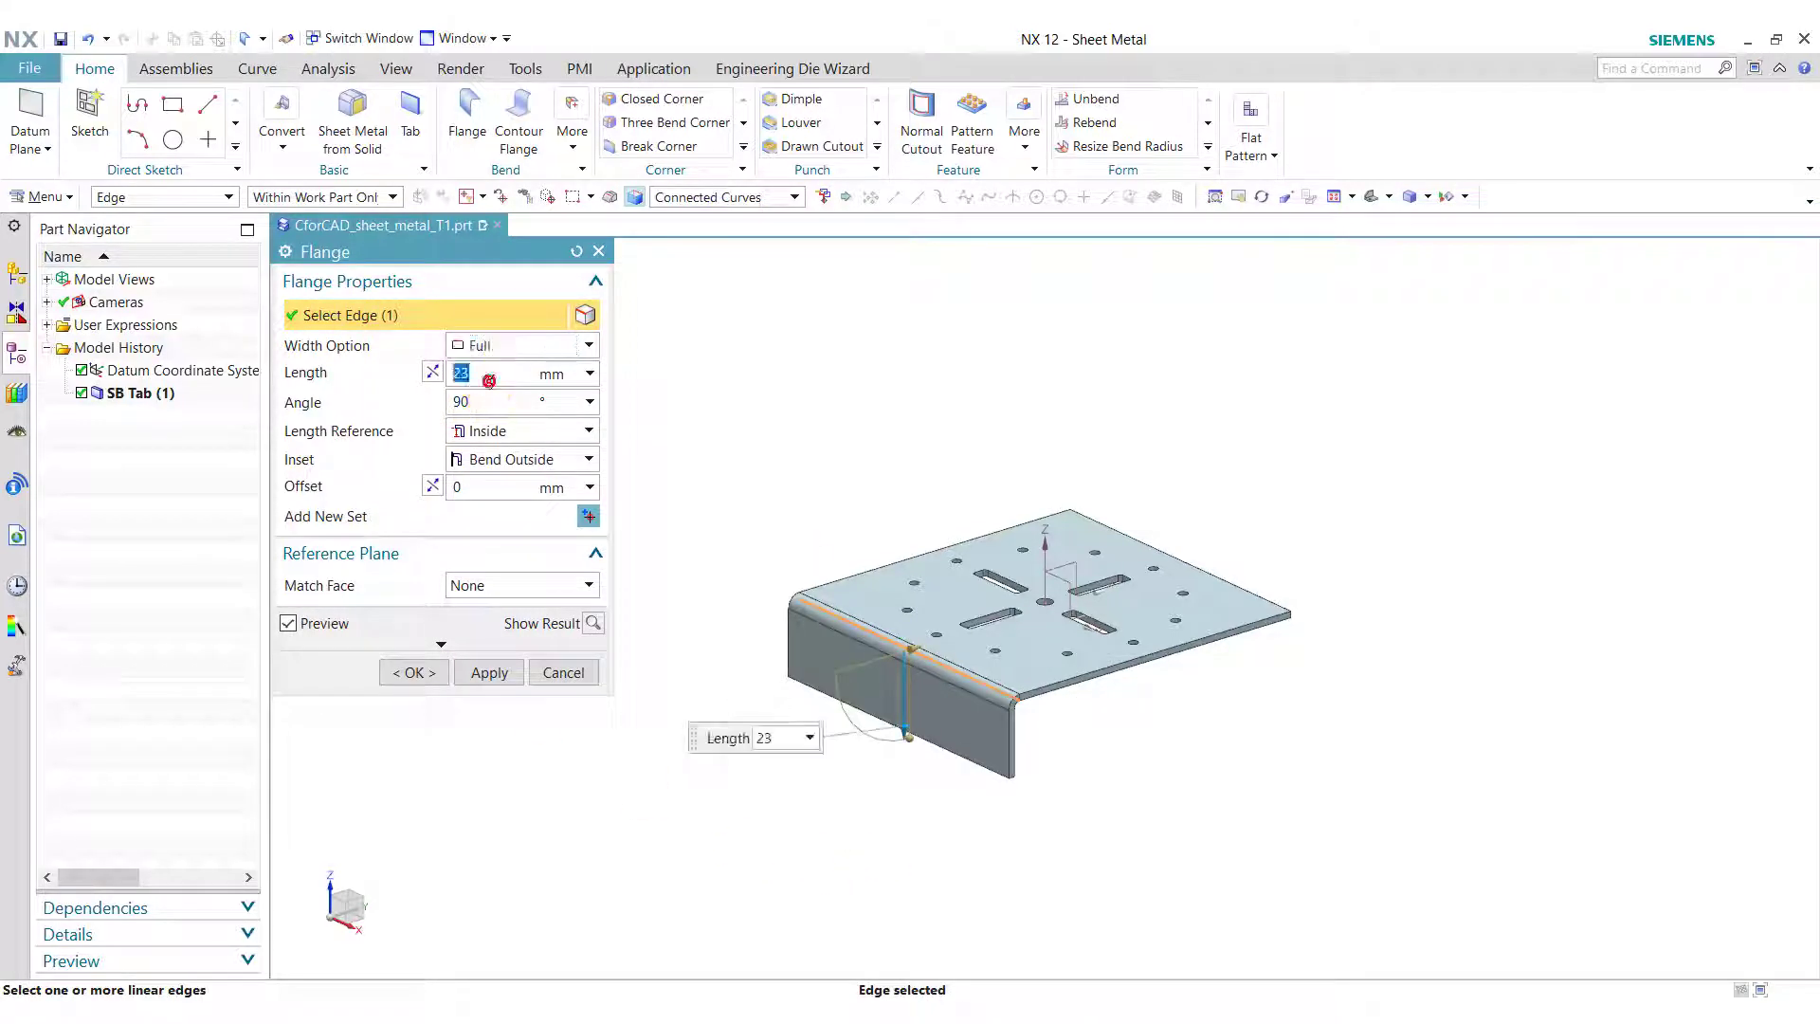
click(563, 438)
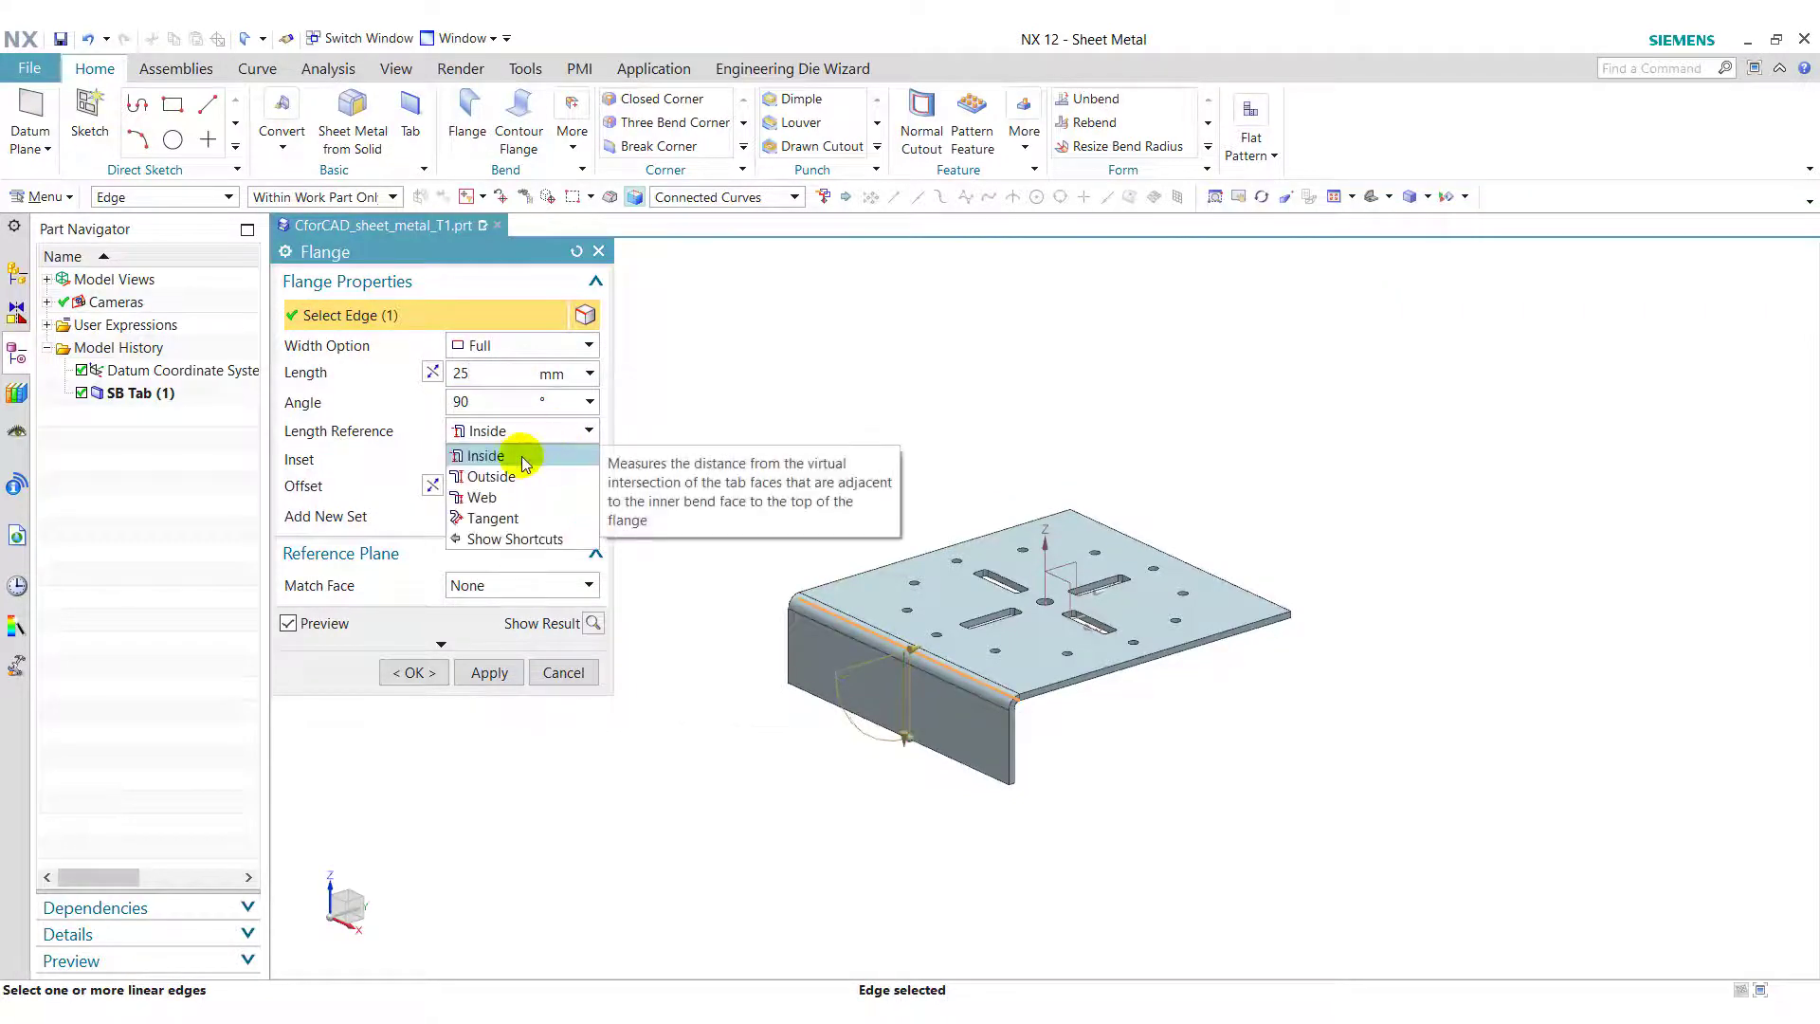
click(494, 459)
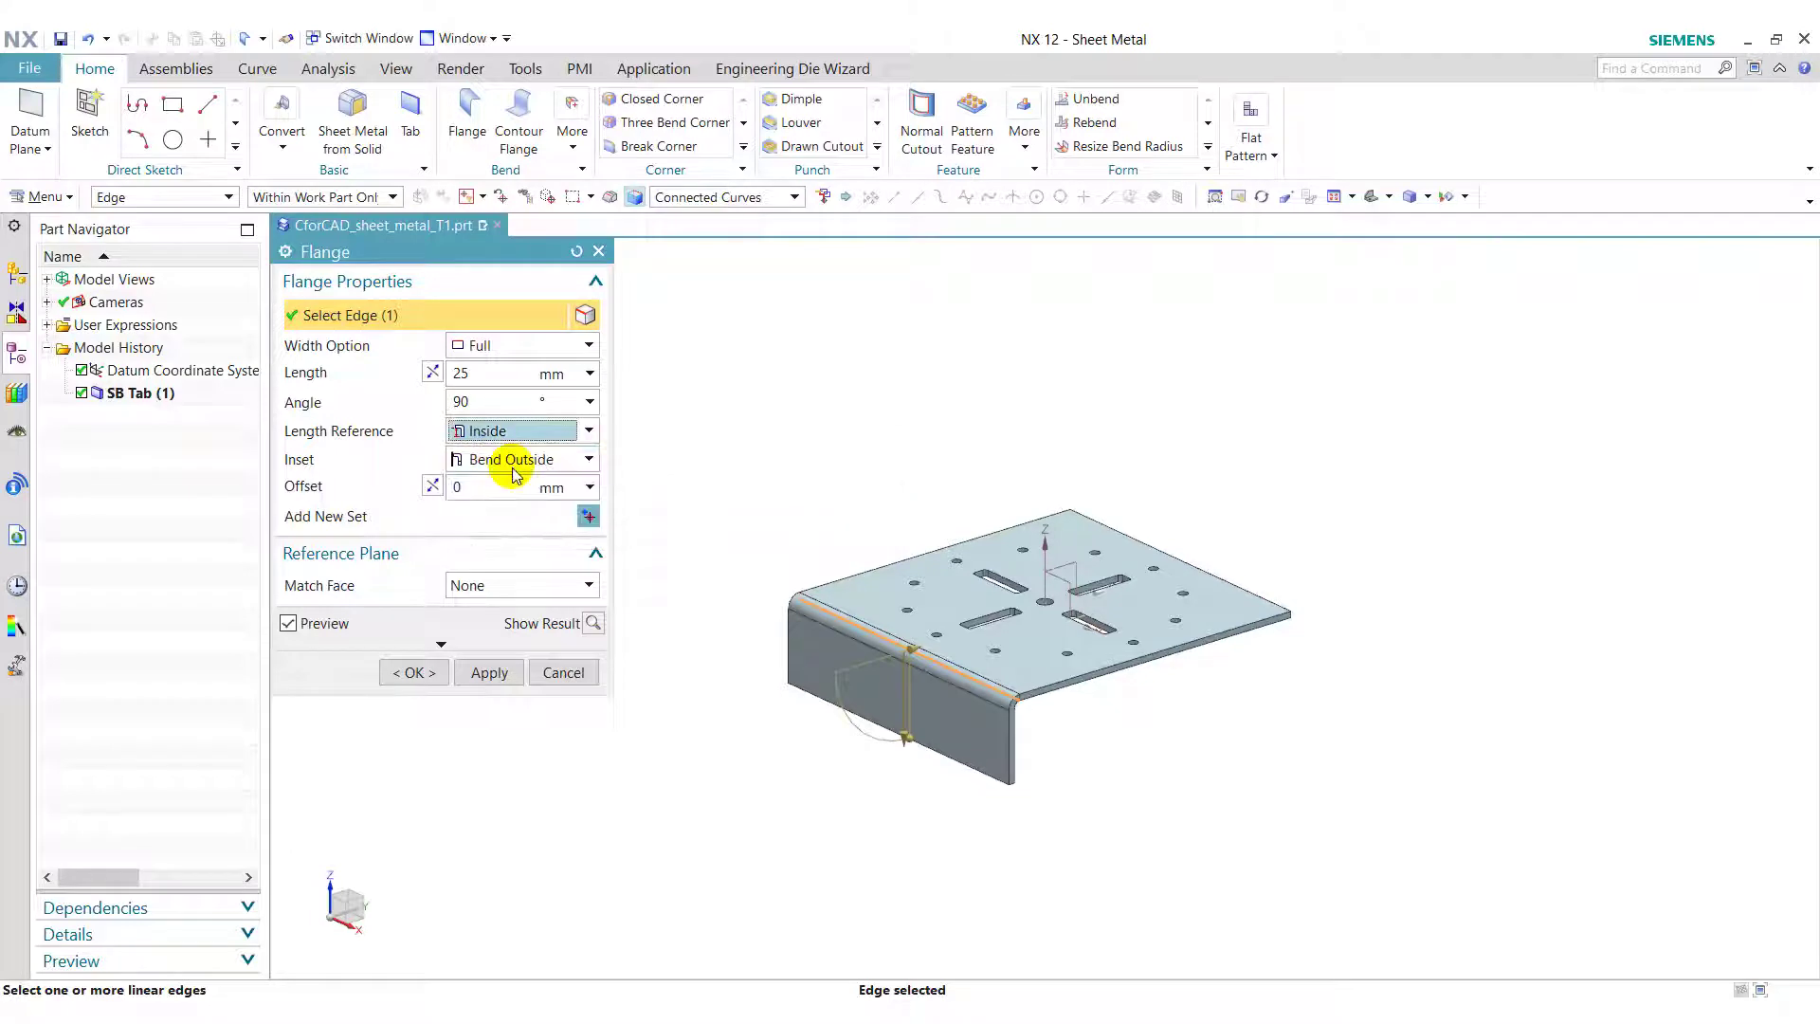
click(513, 464)
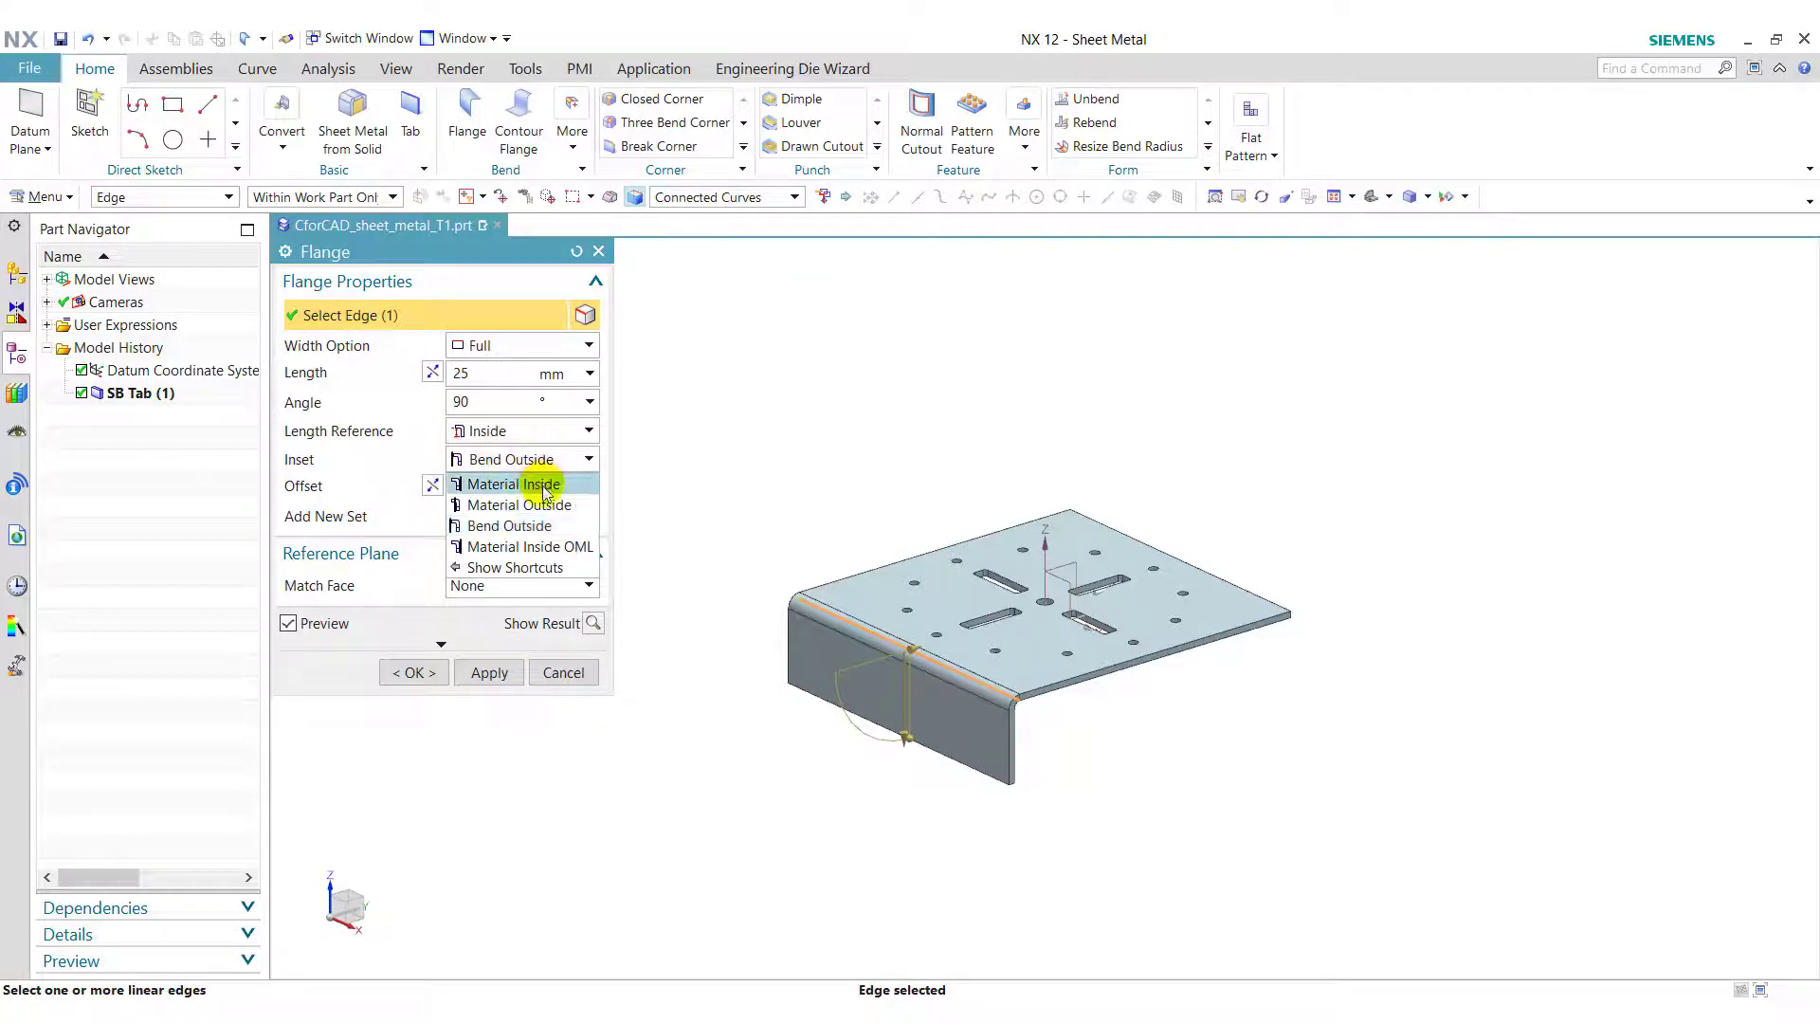
click(509, 485)
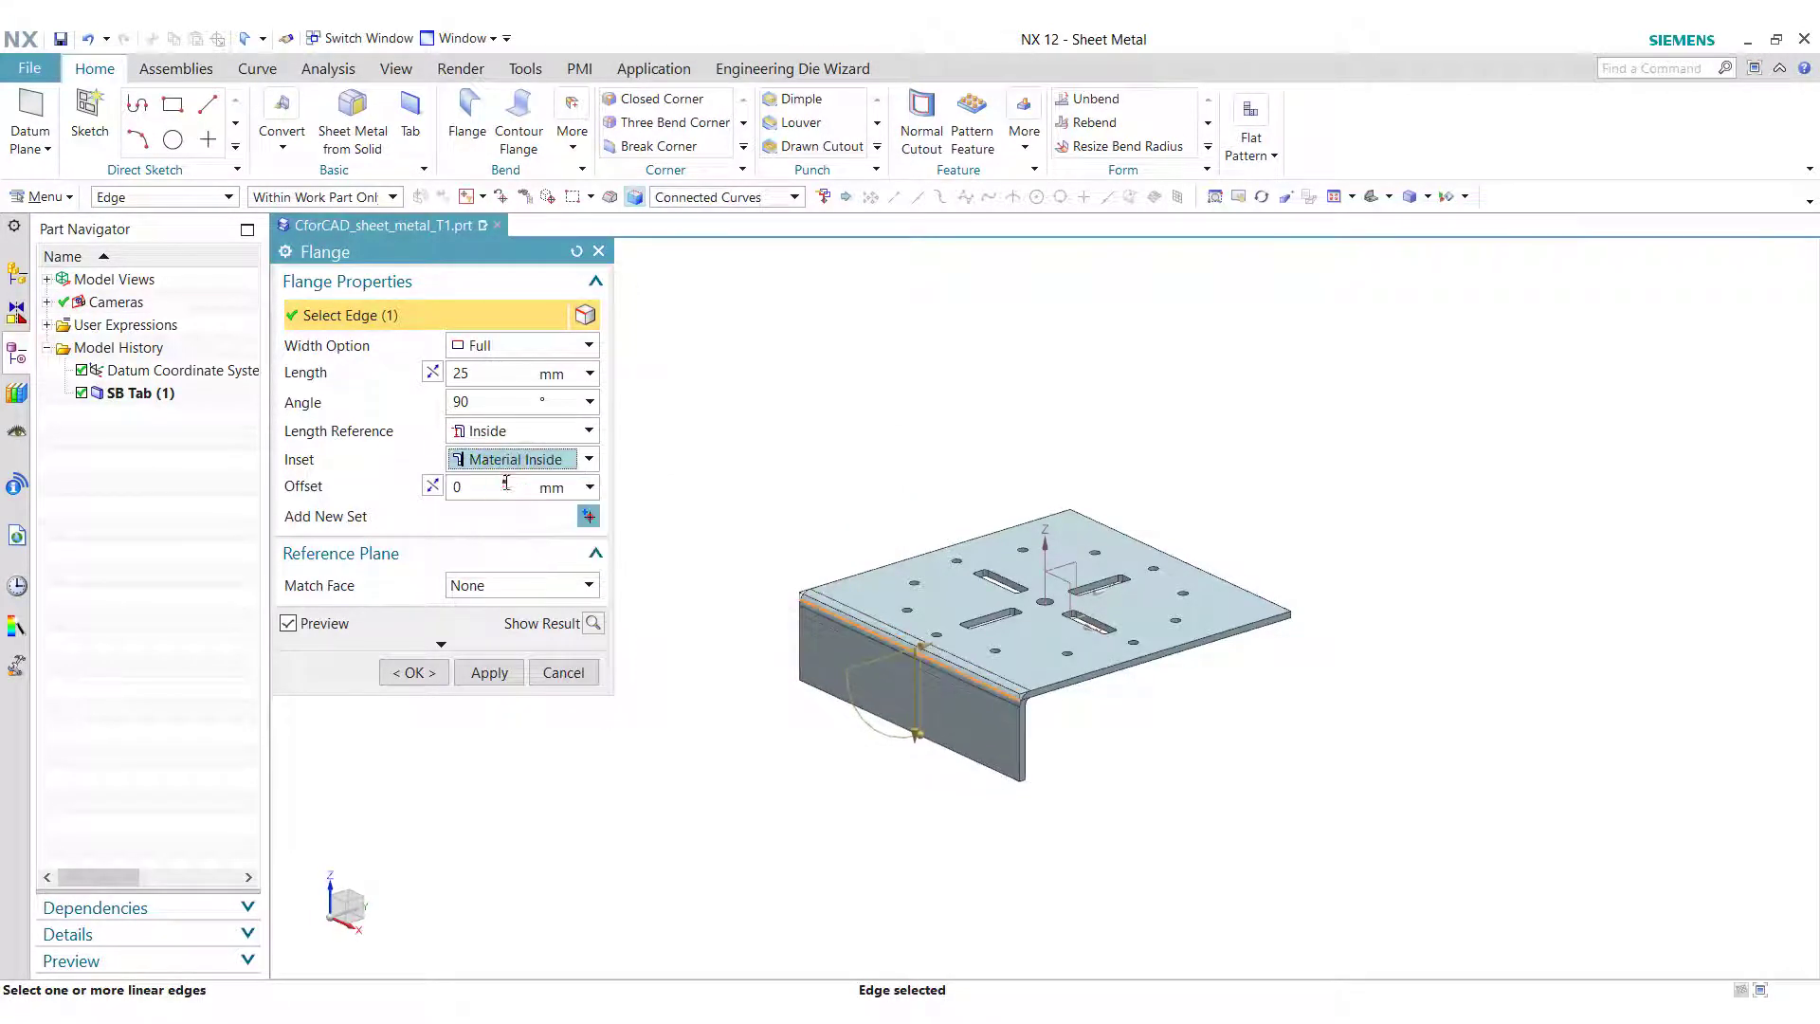
click(483, 673)
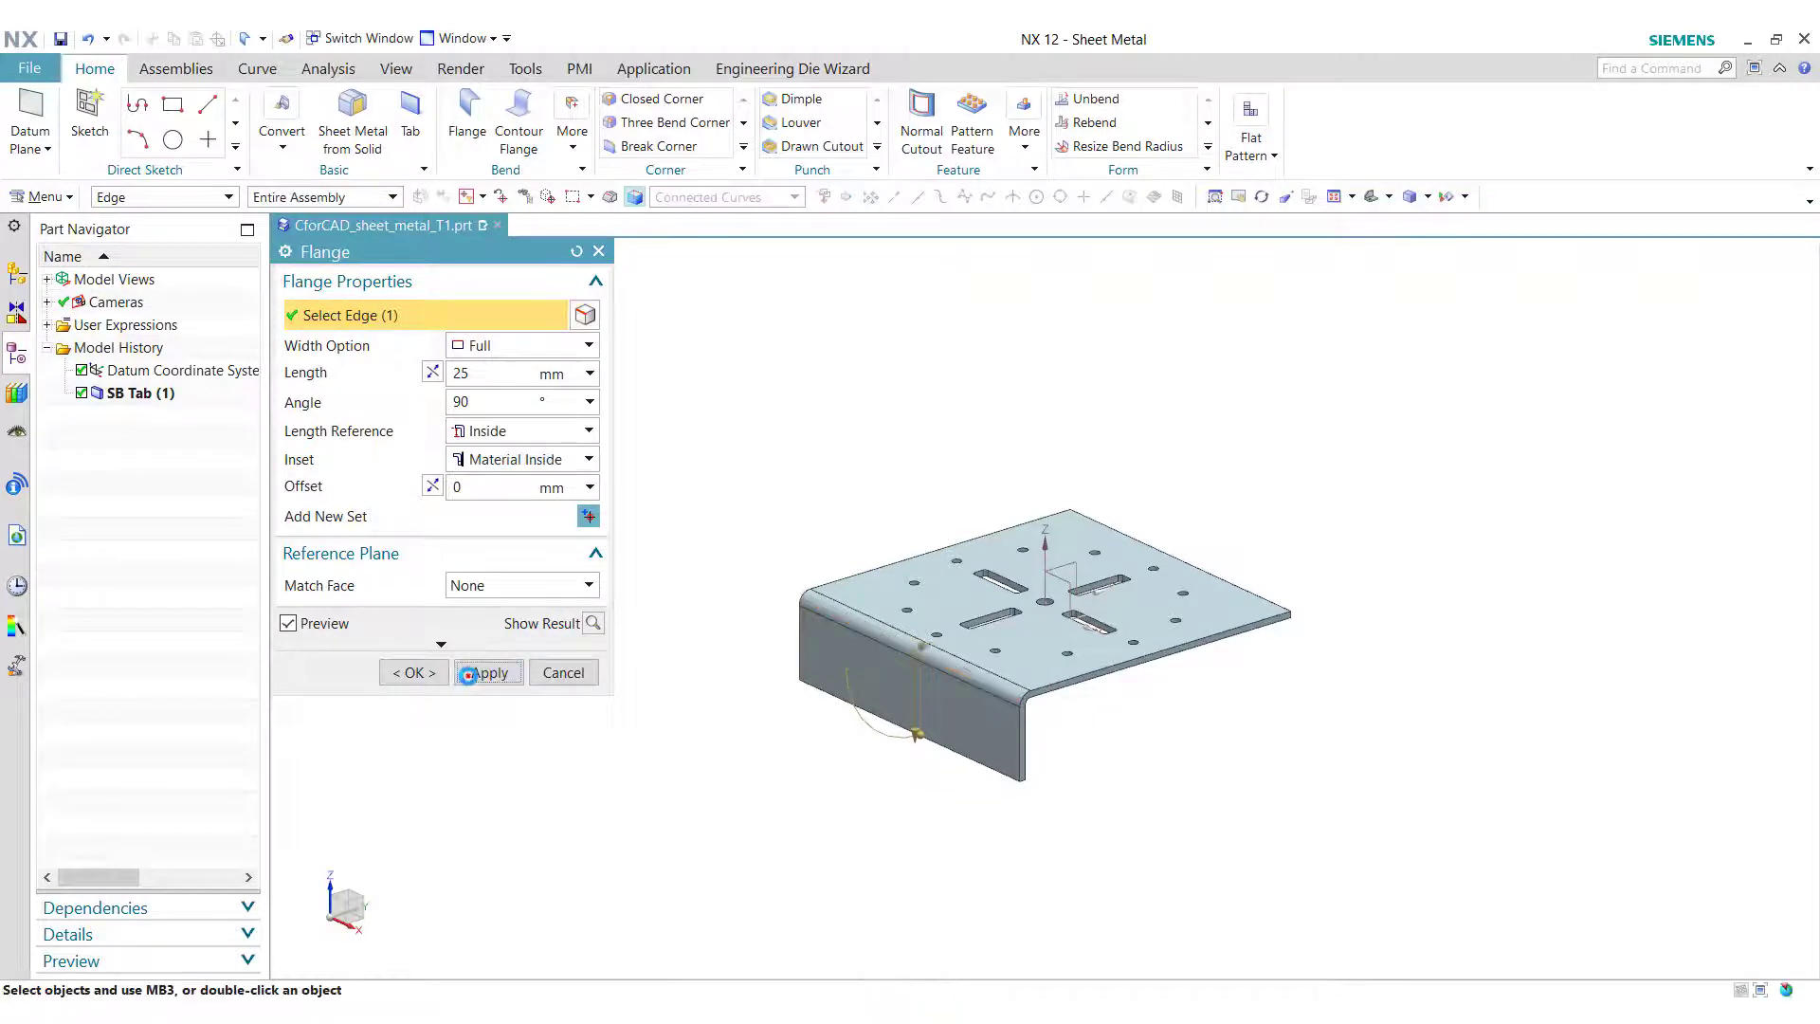
Step: Add a second full-width 25 mm Flange at 90° along the first flange's lower edge, bending outward from the base
click(851, 706)
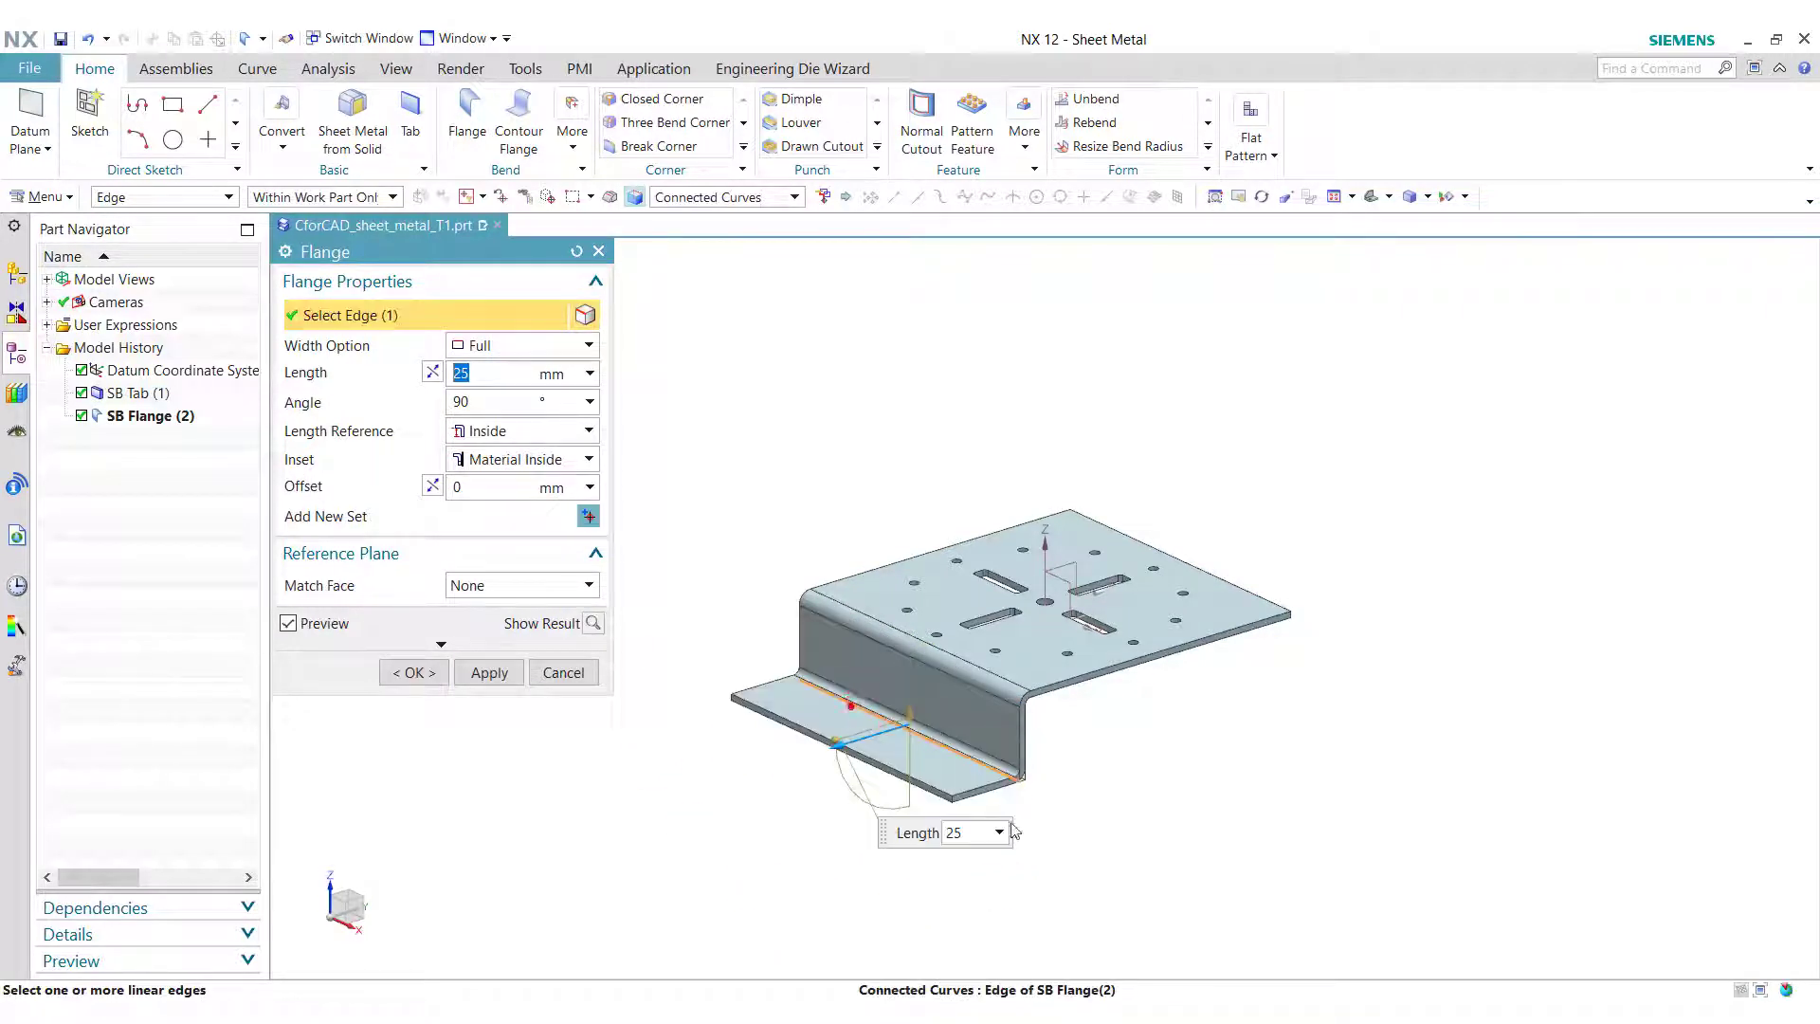
click(484, 673)
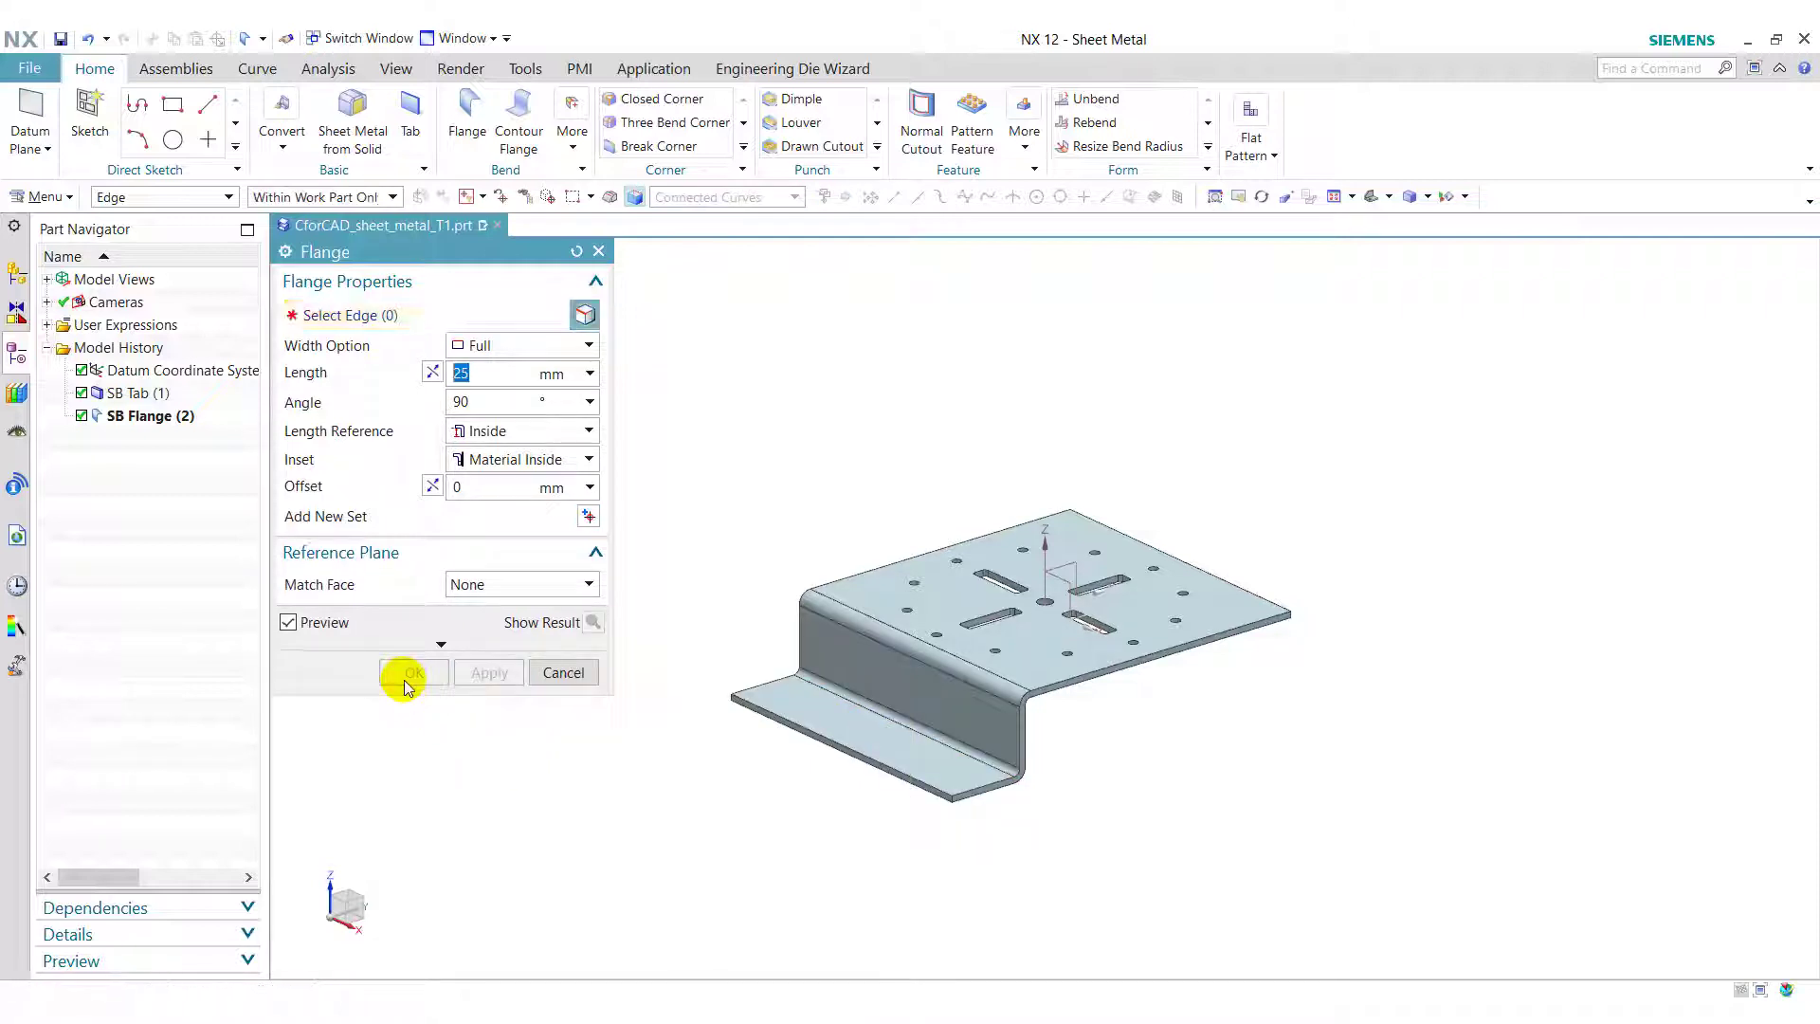
click(582, 675)
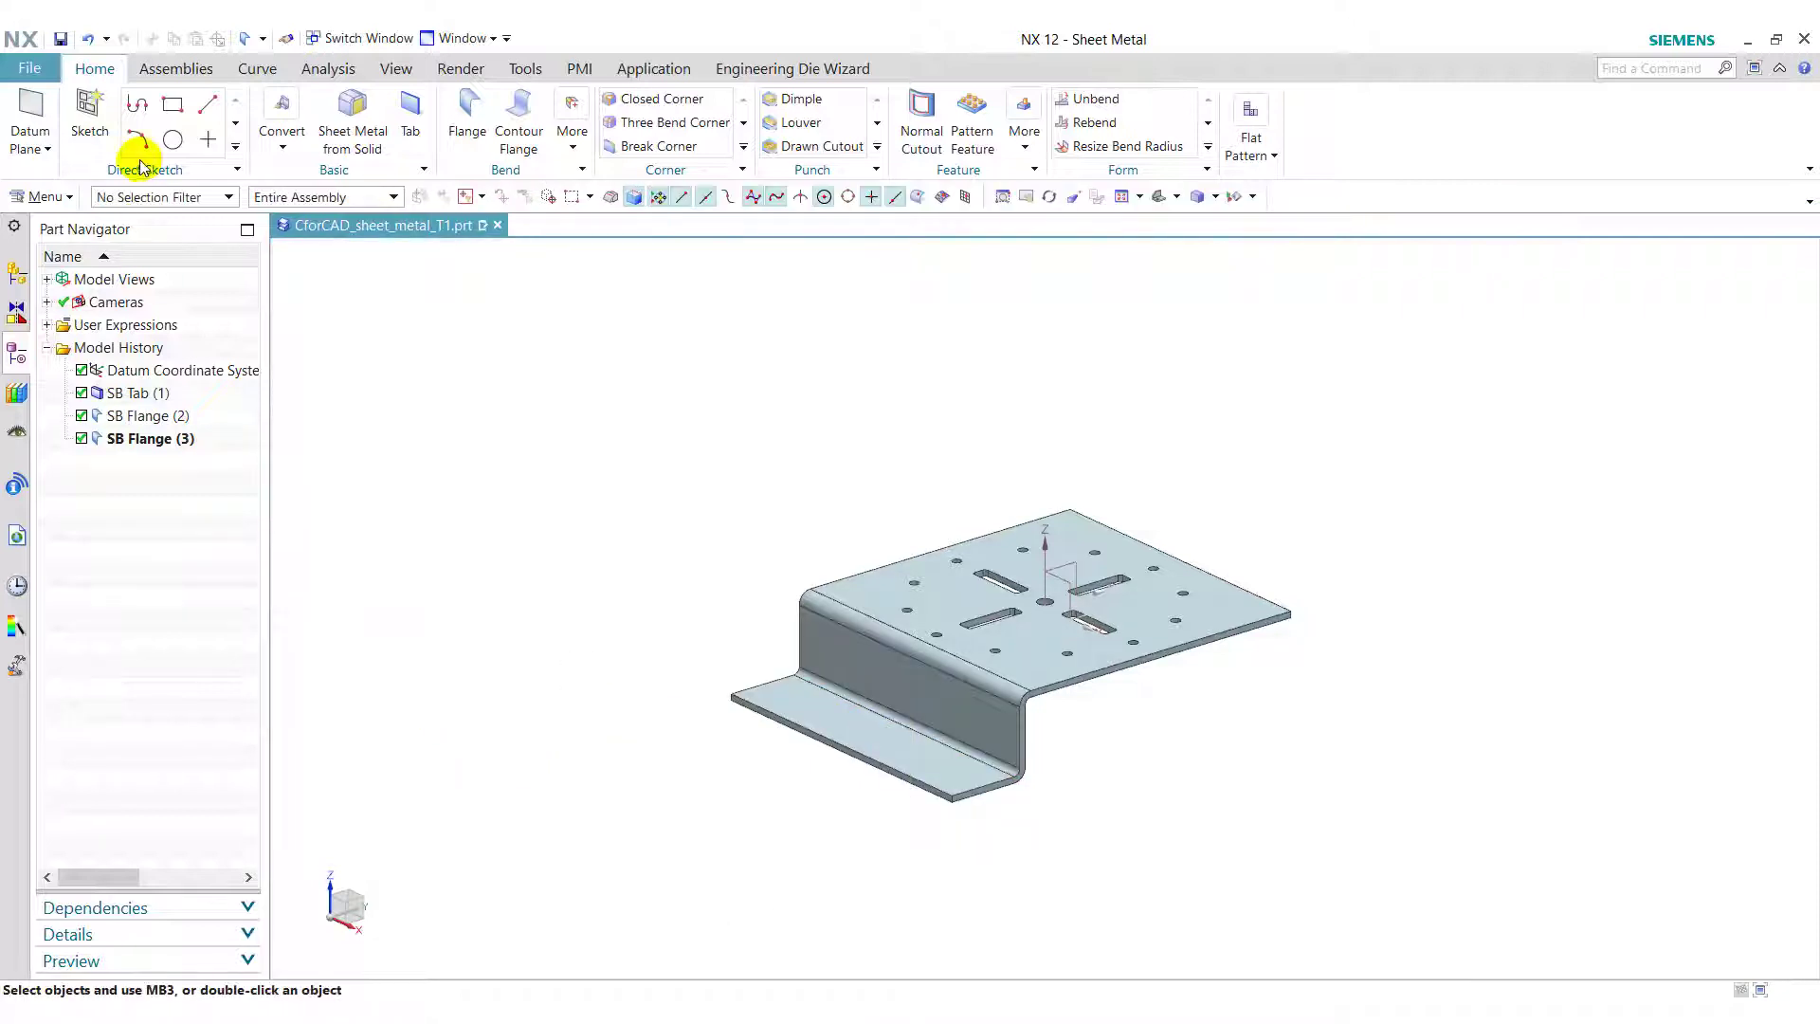
Step: Create a sketch on the upper face of the lower, outward flange
click(90, 112)
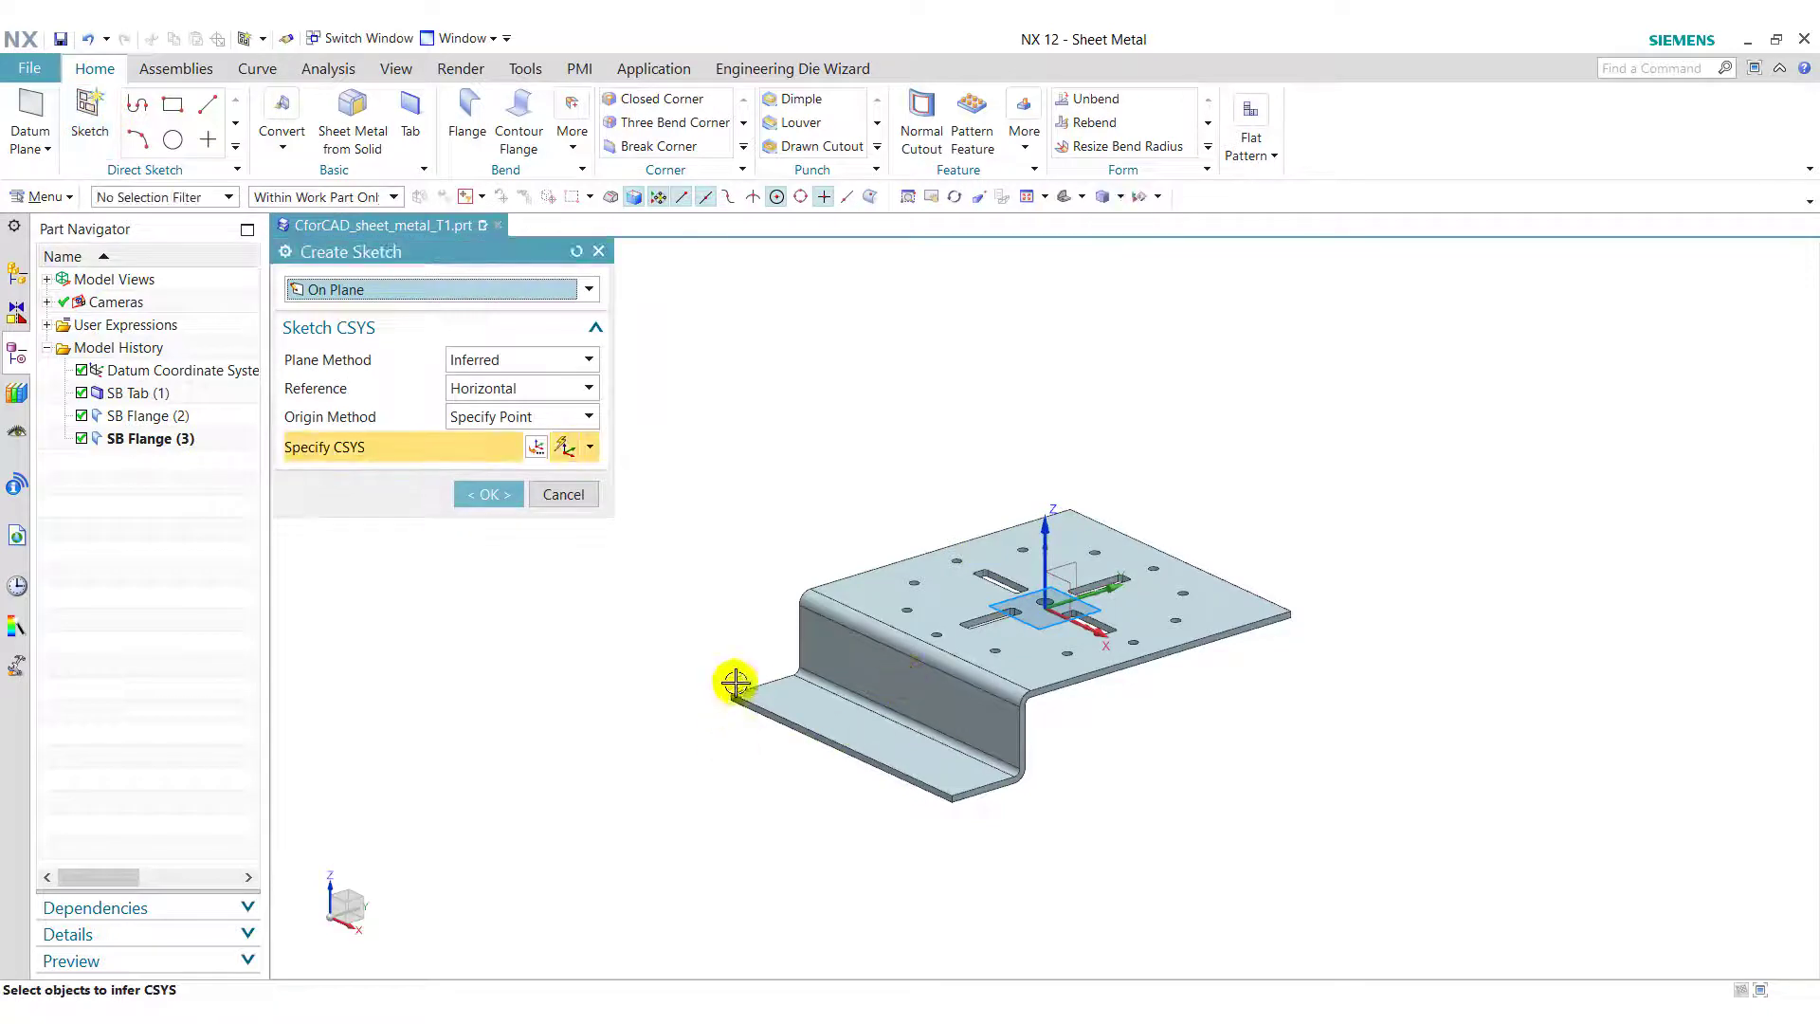
click(768, 698)
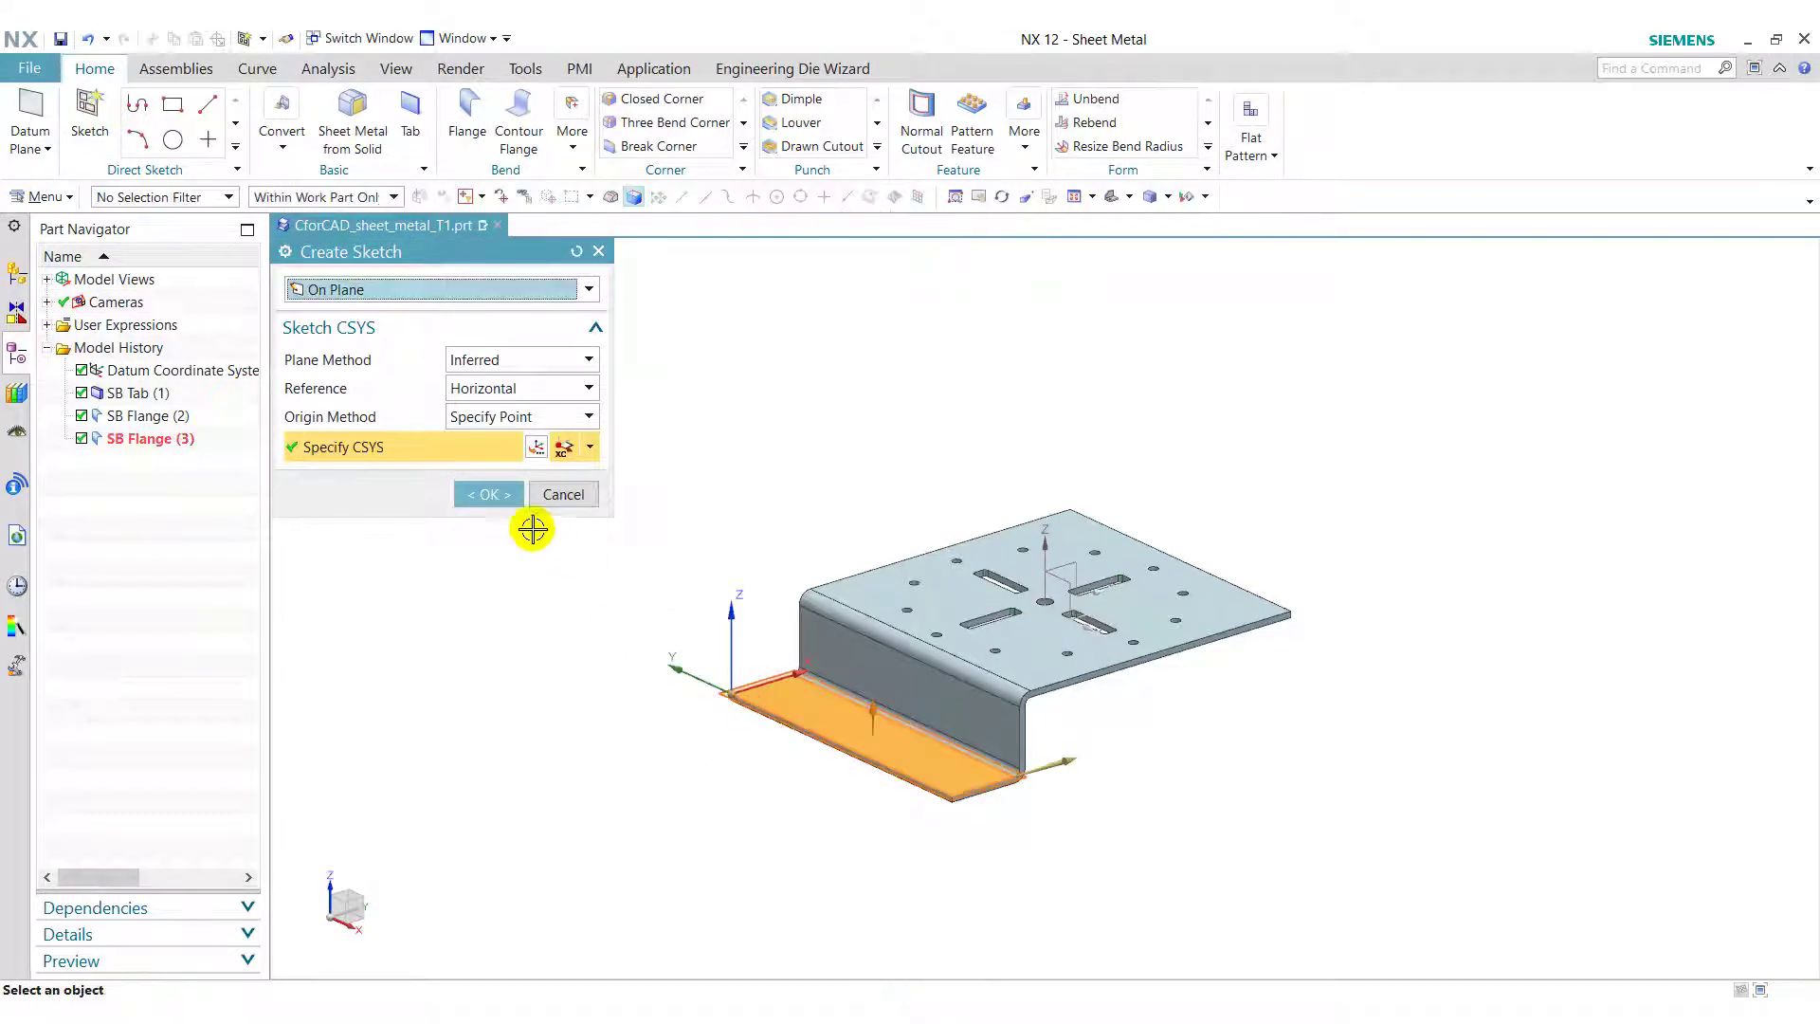
click(491, 495)
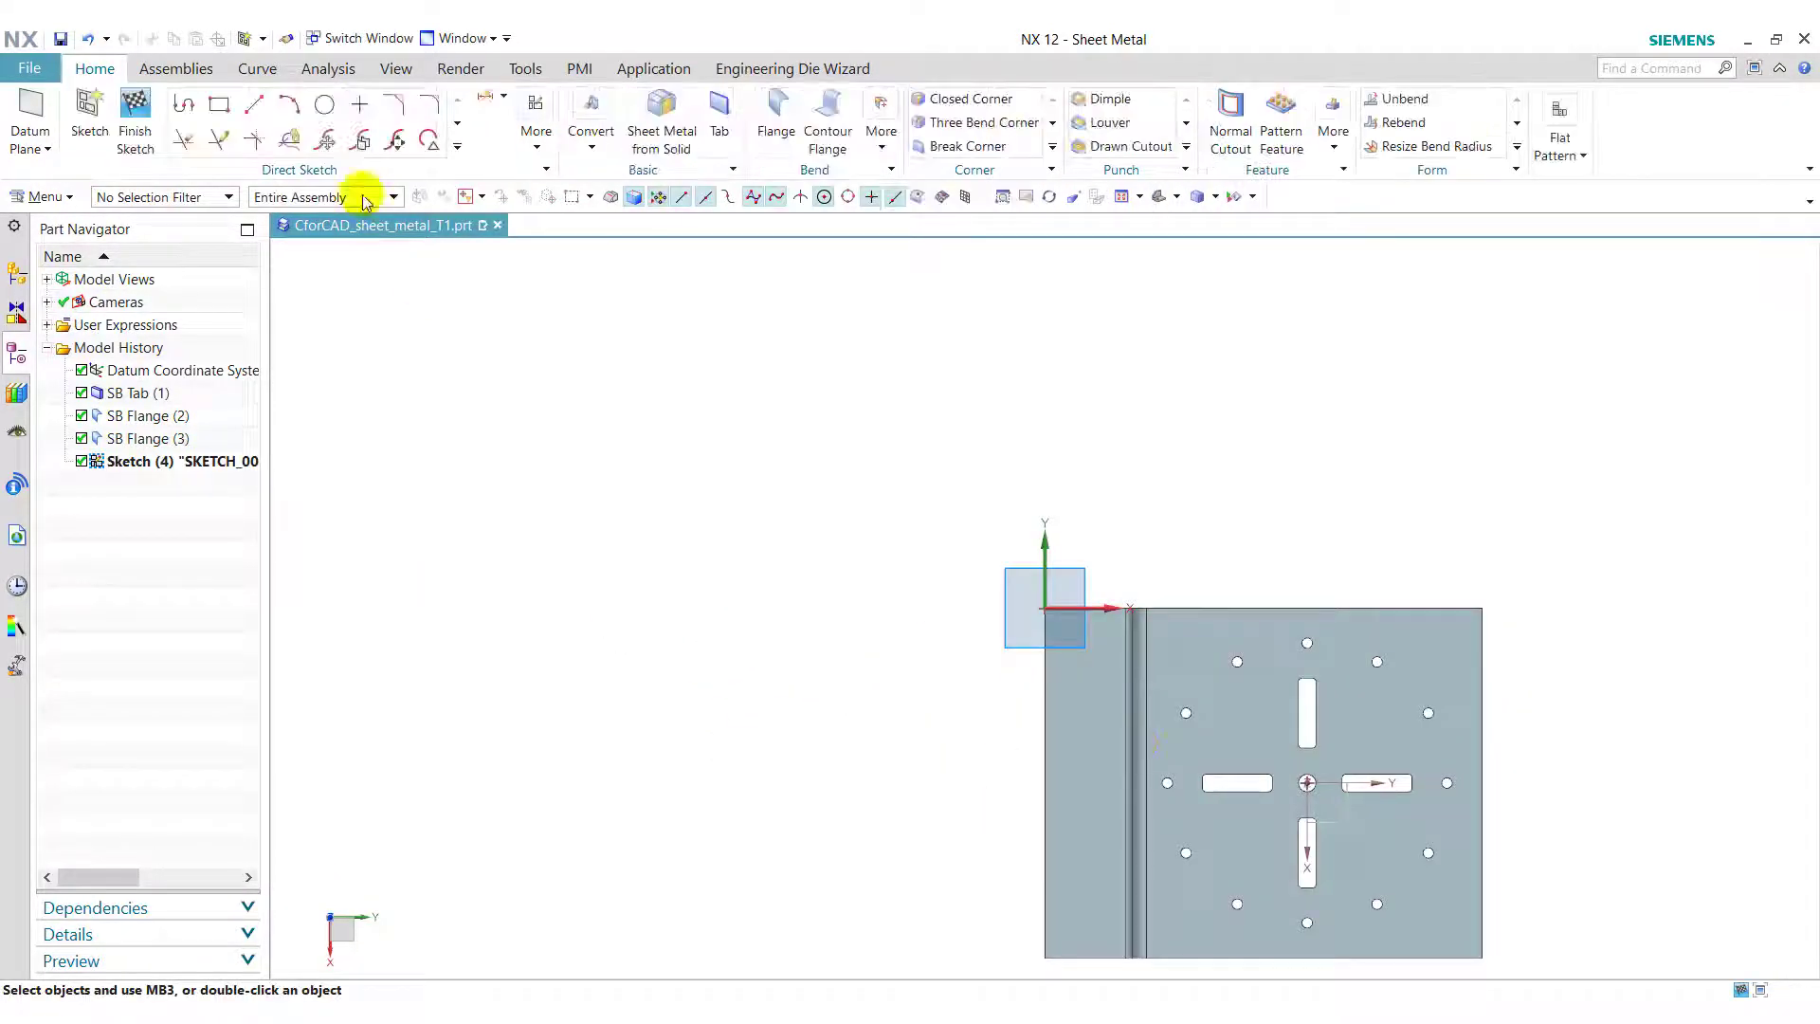
Step: Sketch a circle on the lower flange face near the end closest to the sketch origin
click(325, 106)
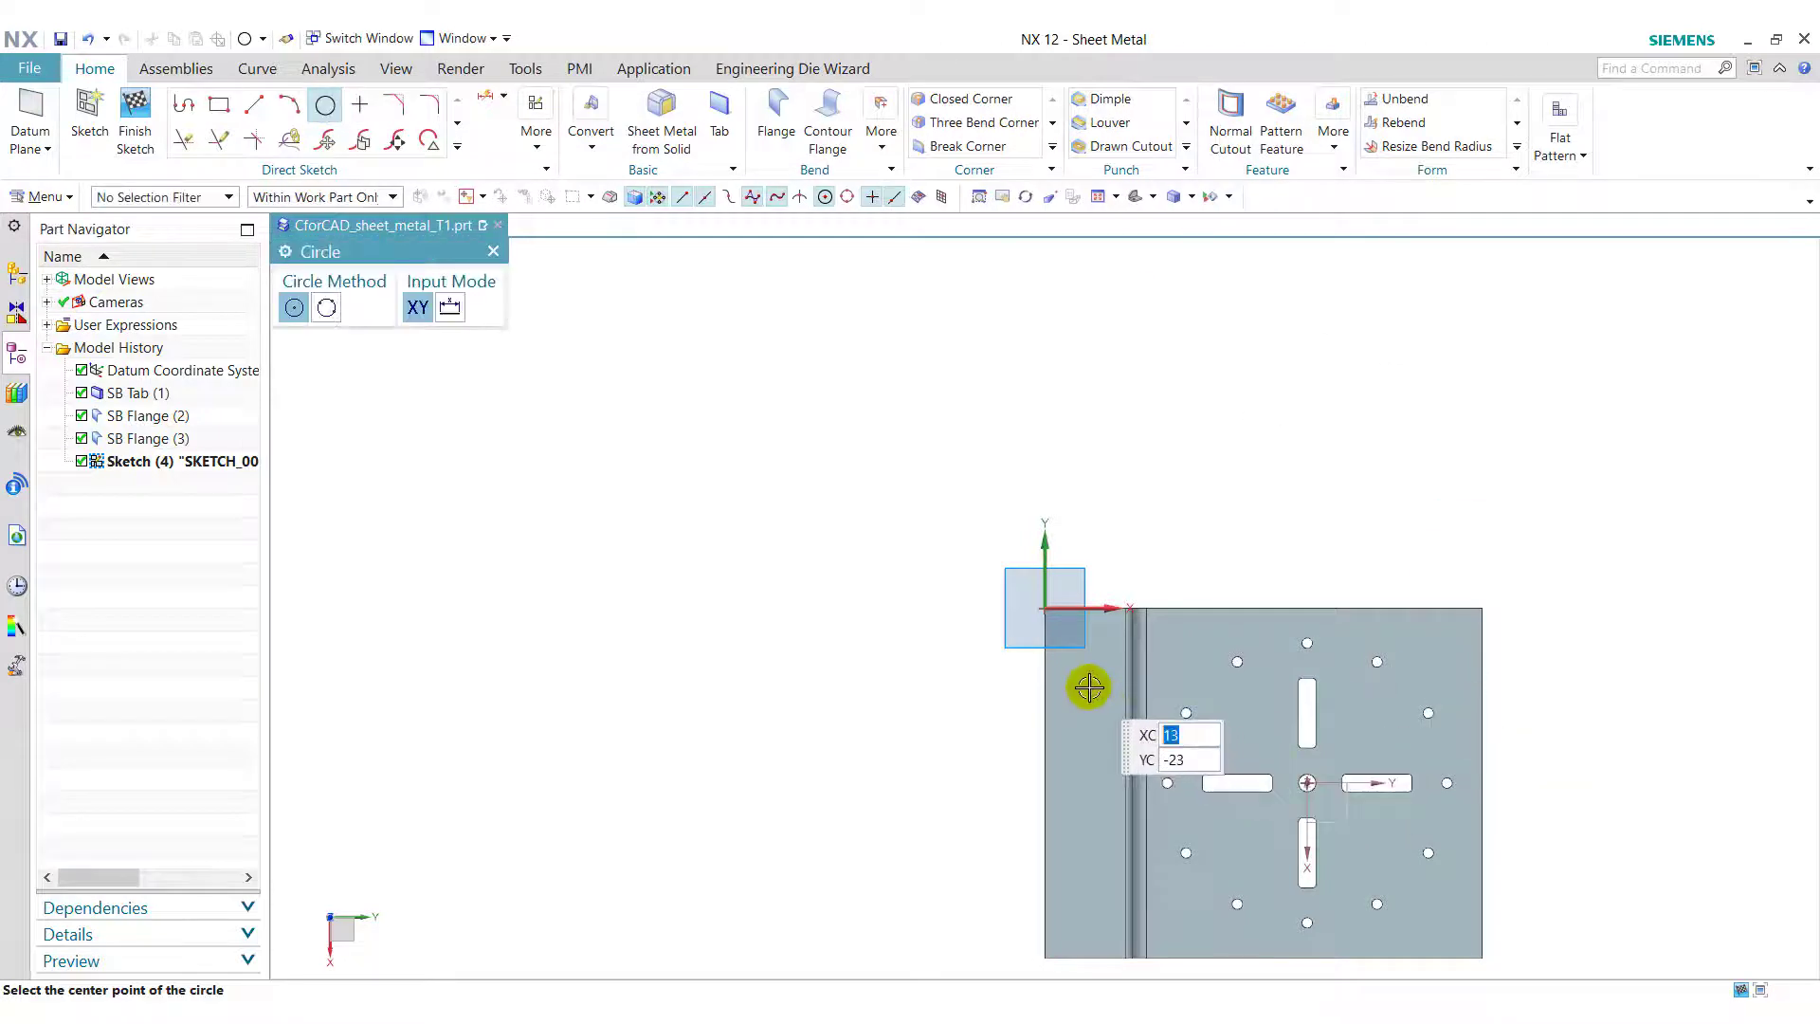
shift+middle_drag(1108, 712, 983, 588)
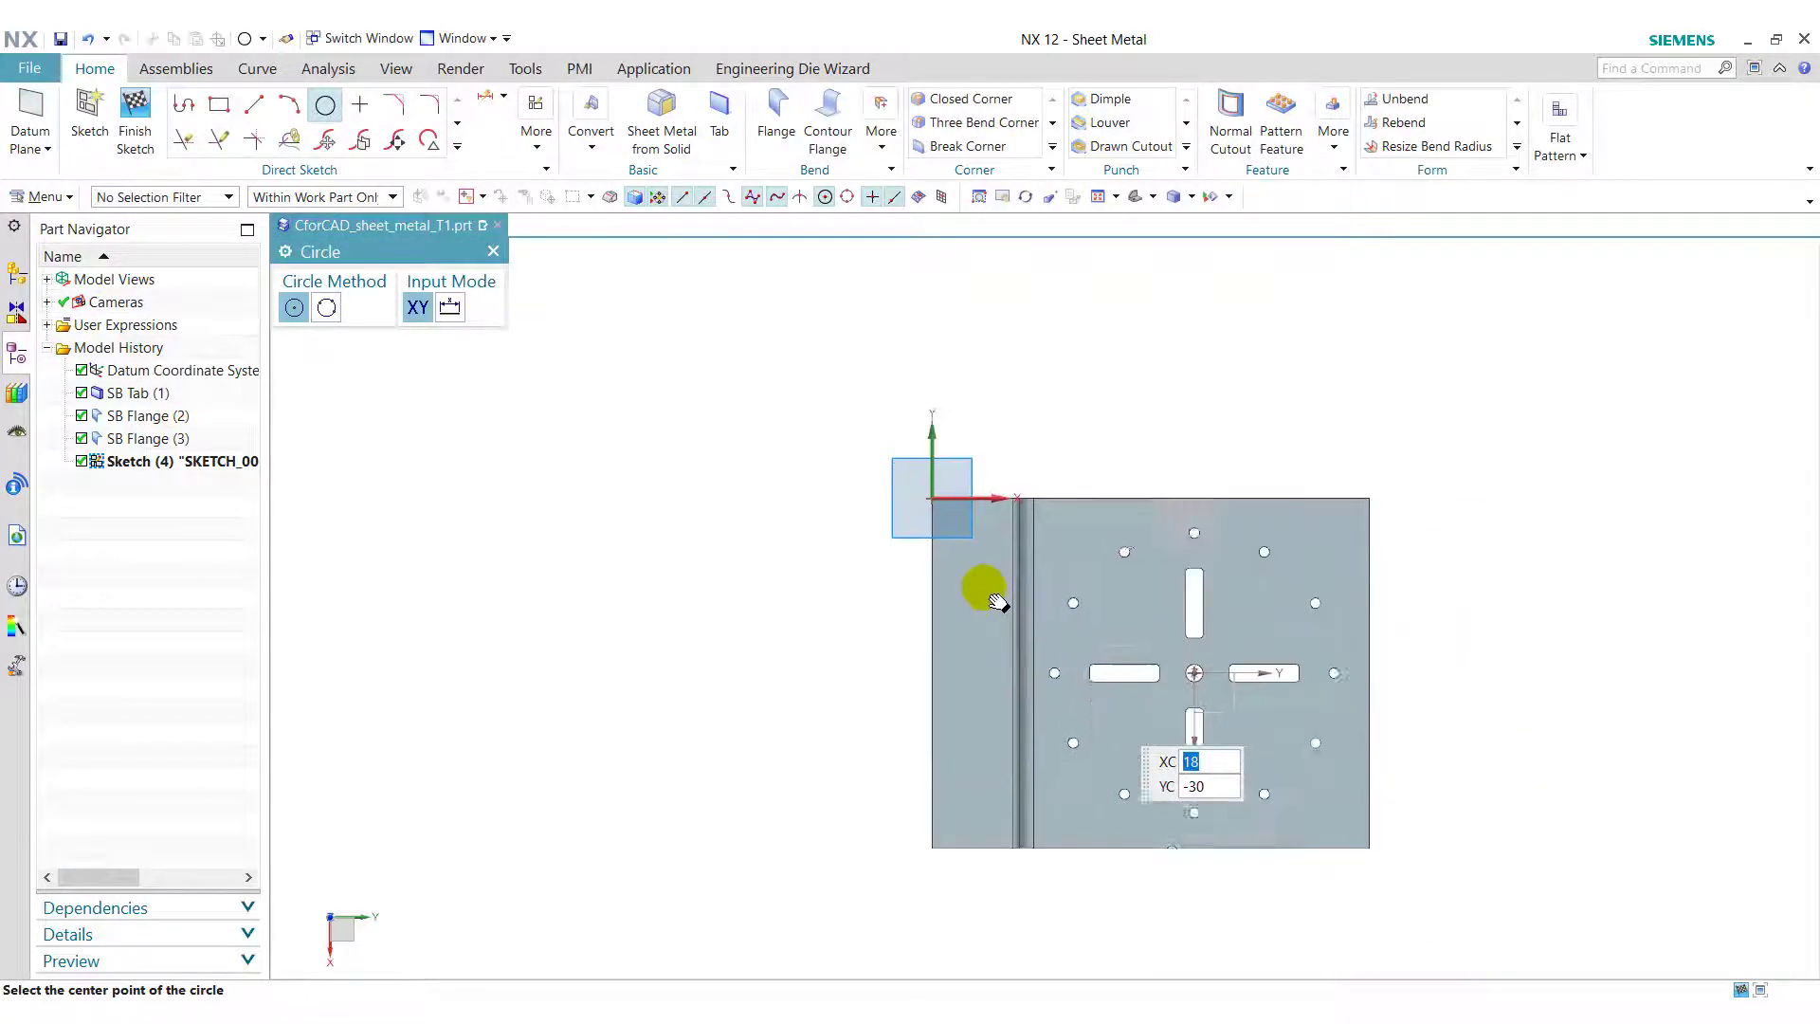
scroll(1043, 479, up, 4)
click(894, 451)
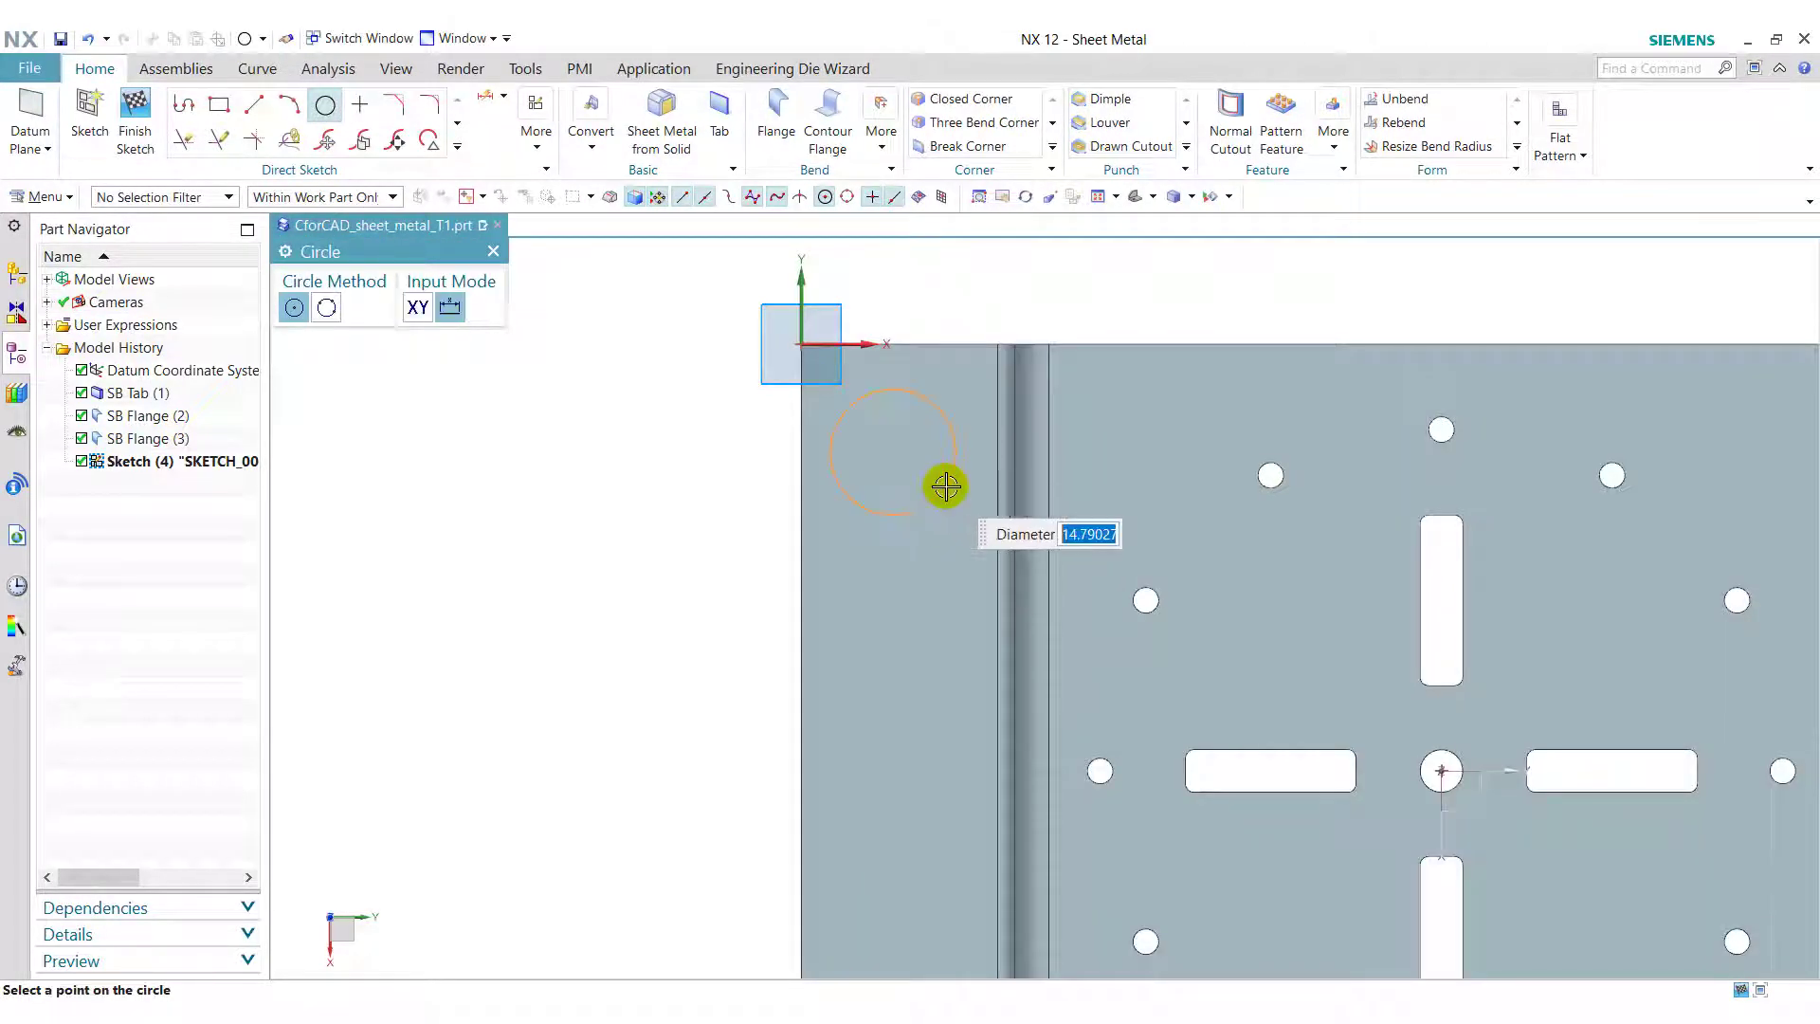
click(942, 483)
click(494, 251)
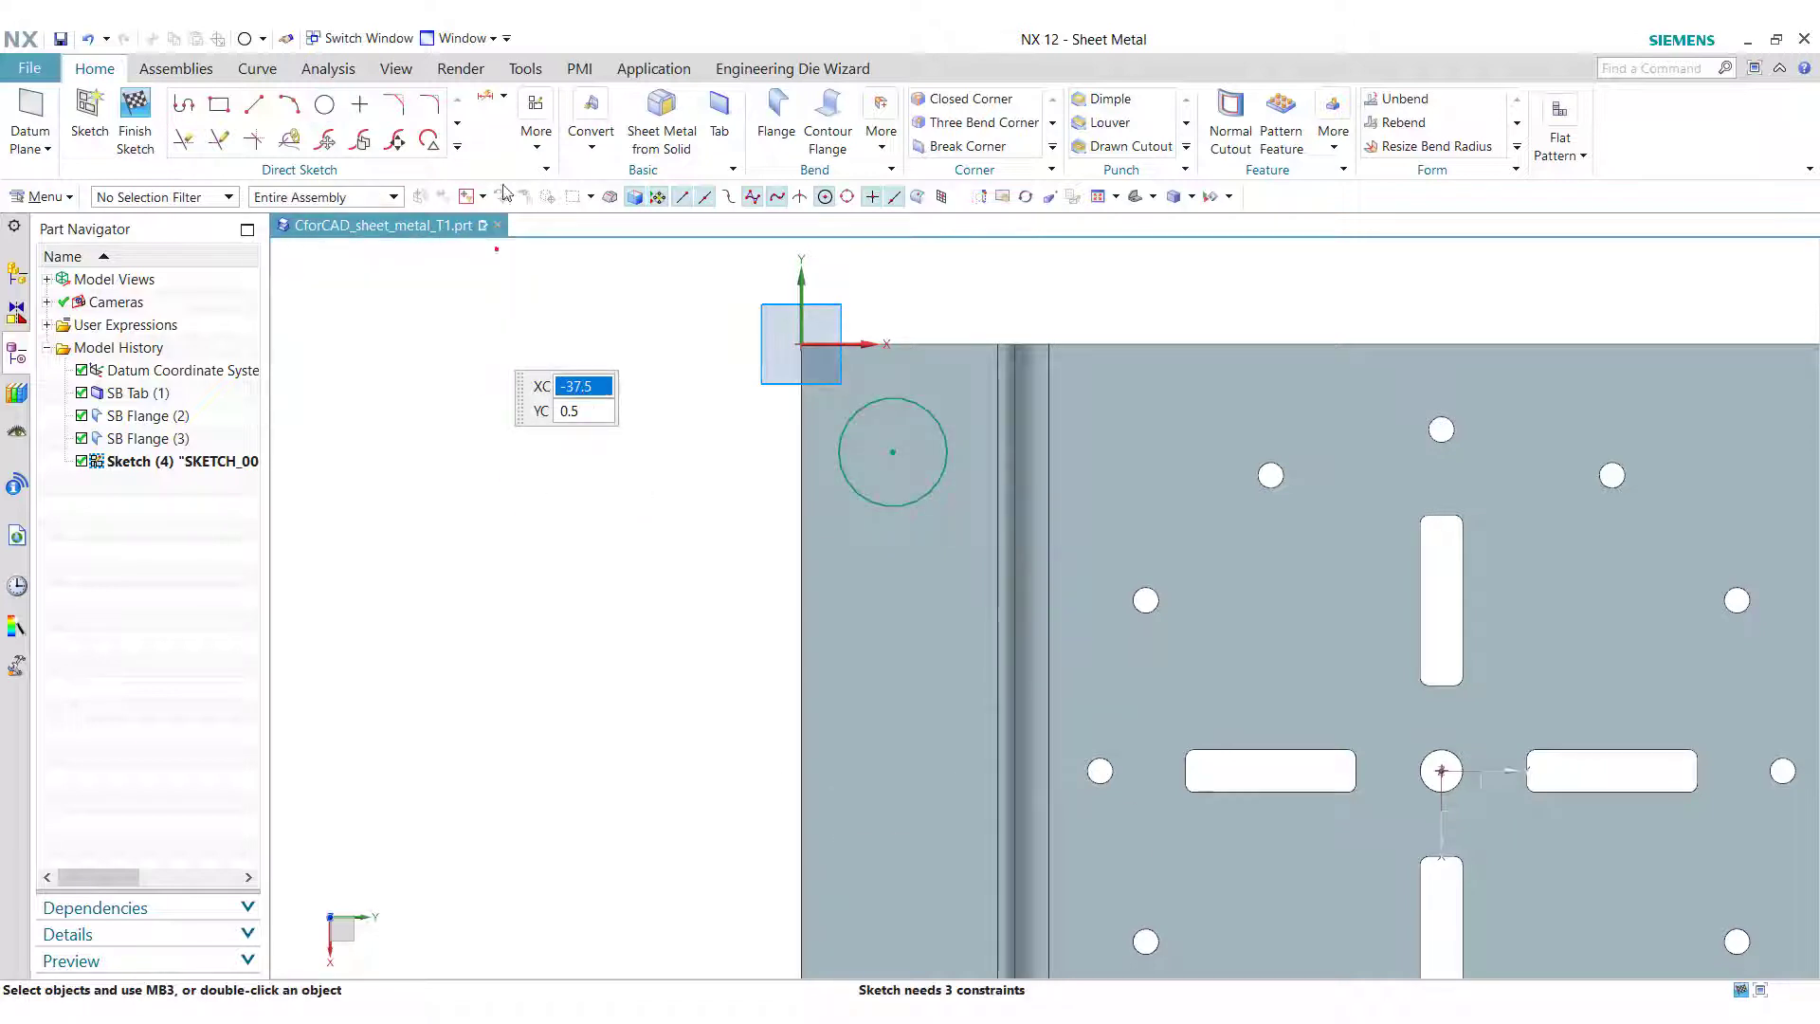
Step: Add a Rapid Dimension to the flange circle and set its diameter to 5 mm
click(486, 95)
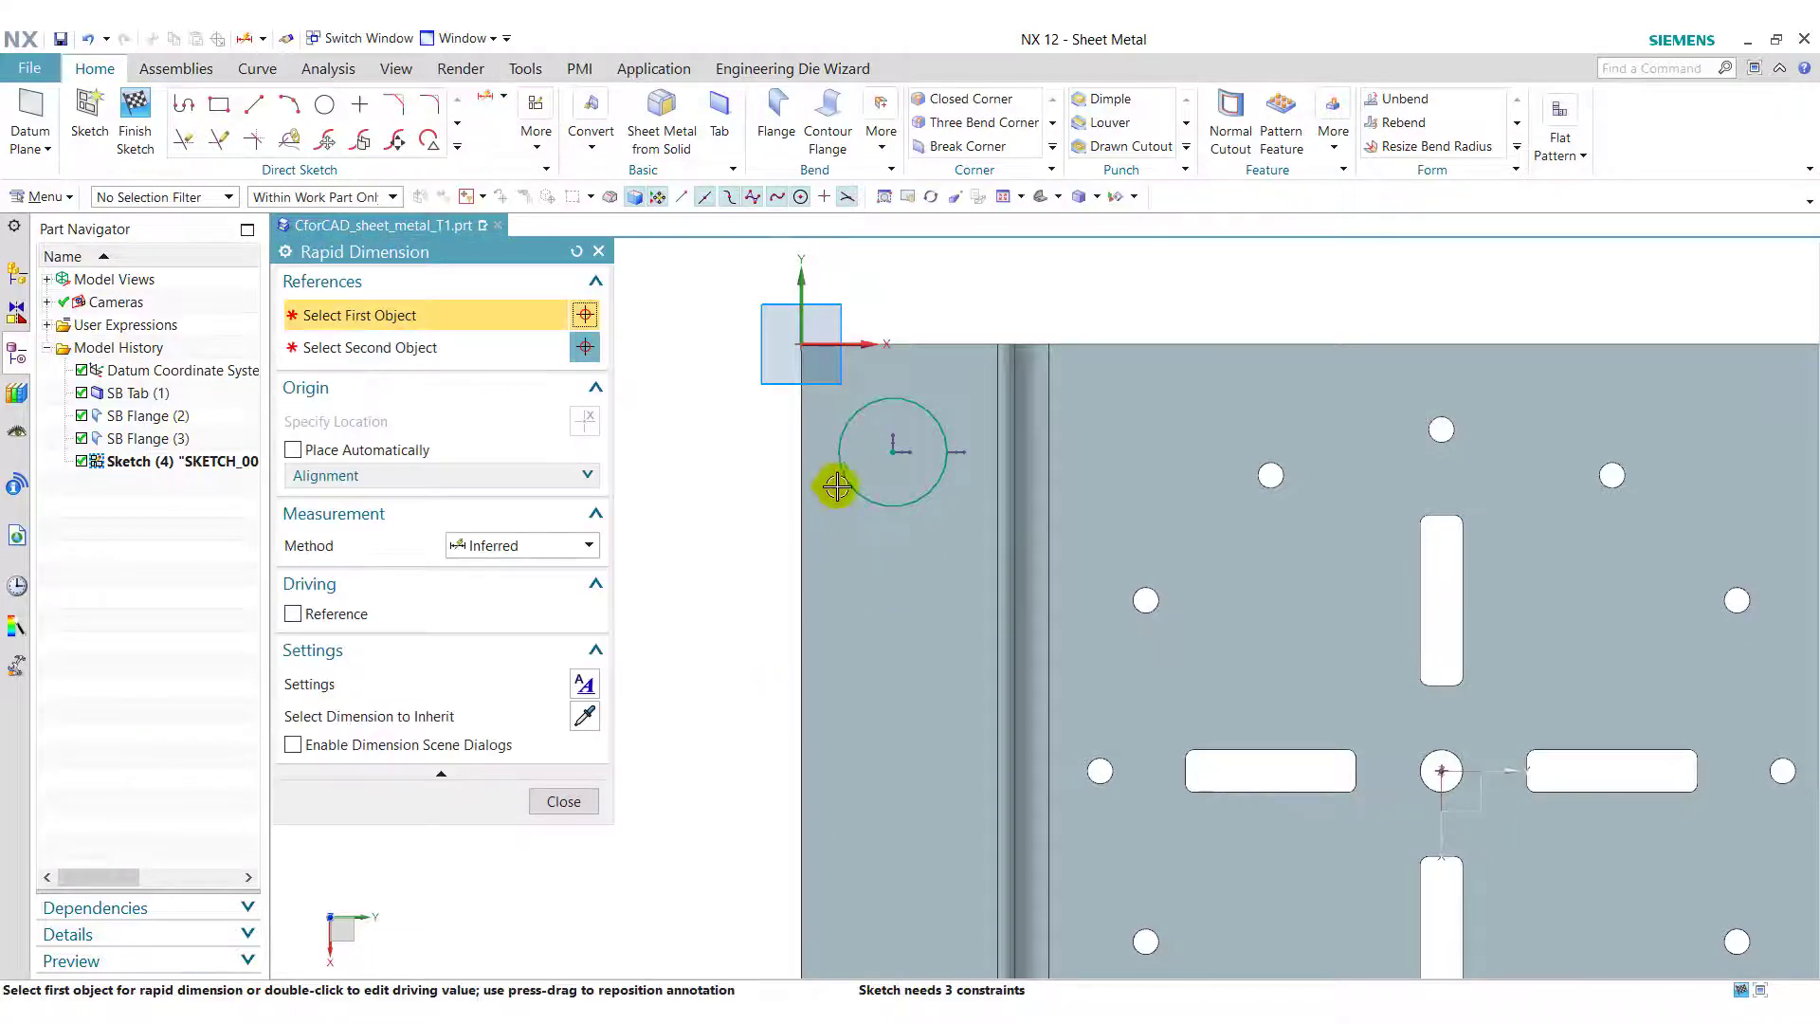
click(931, 415)
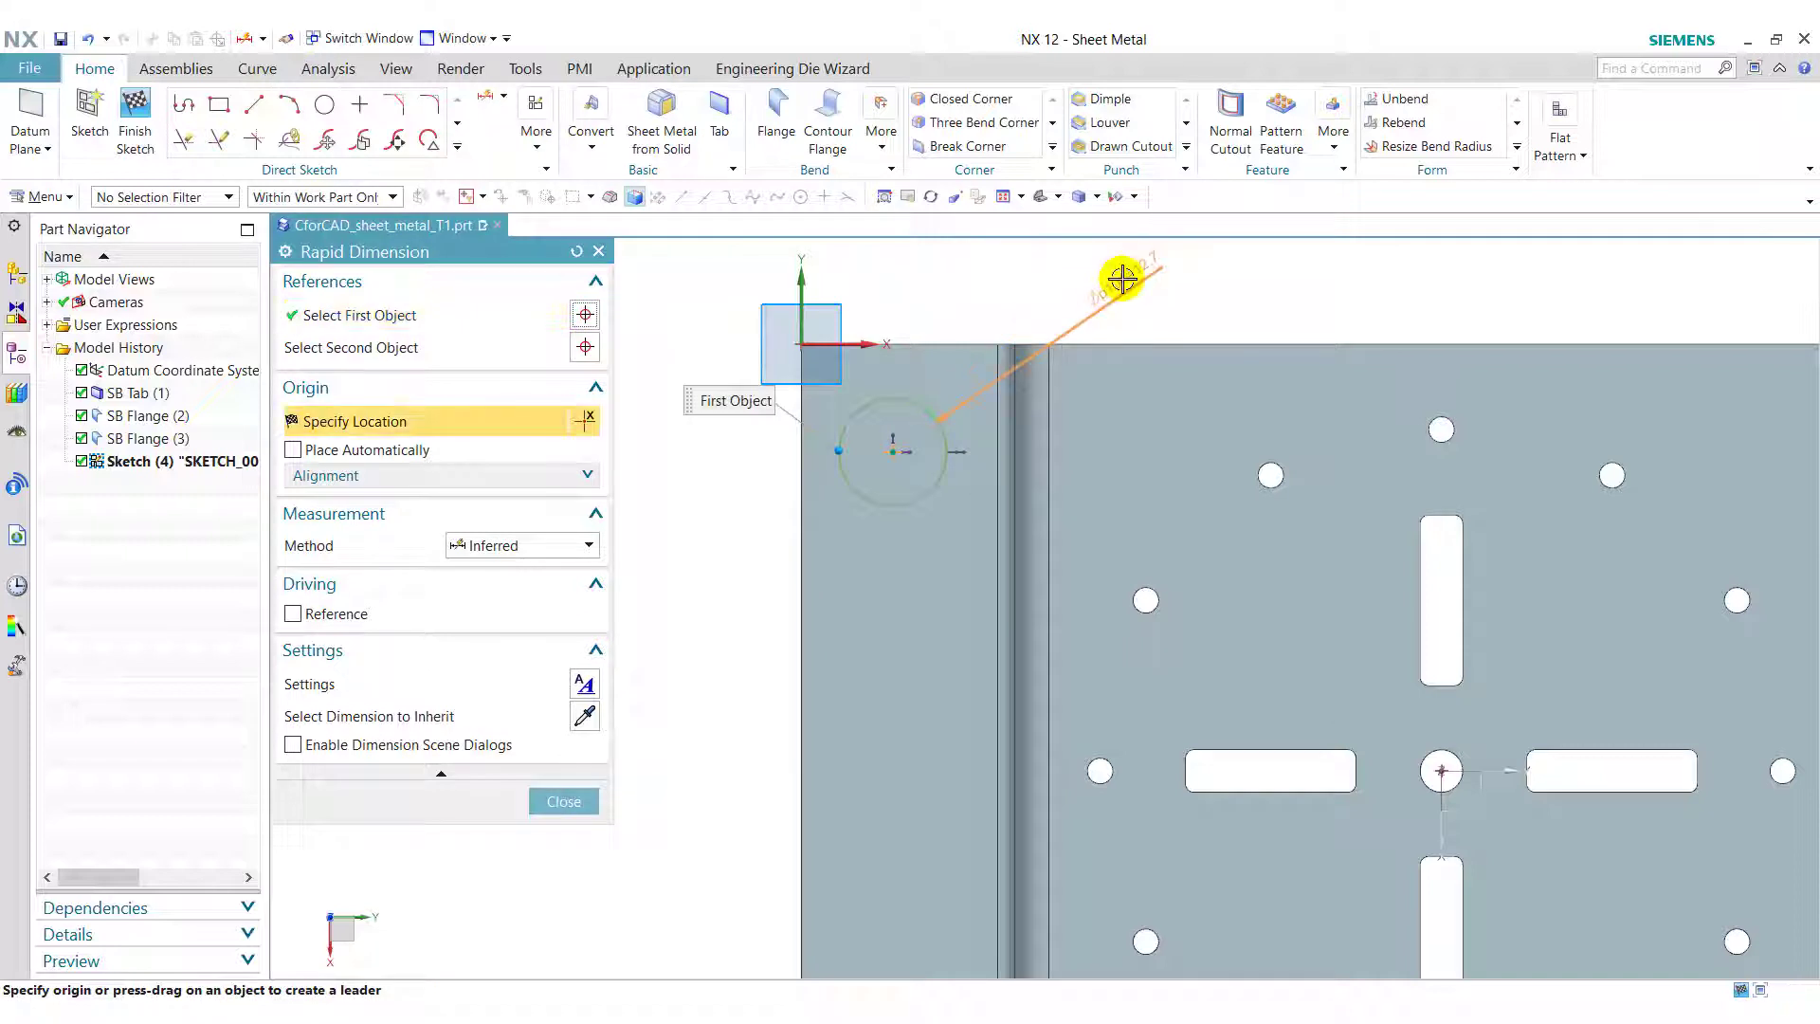
click(1123, 279)
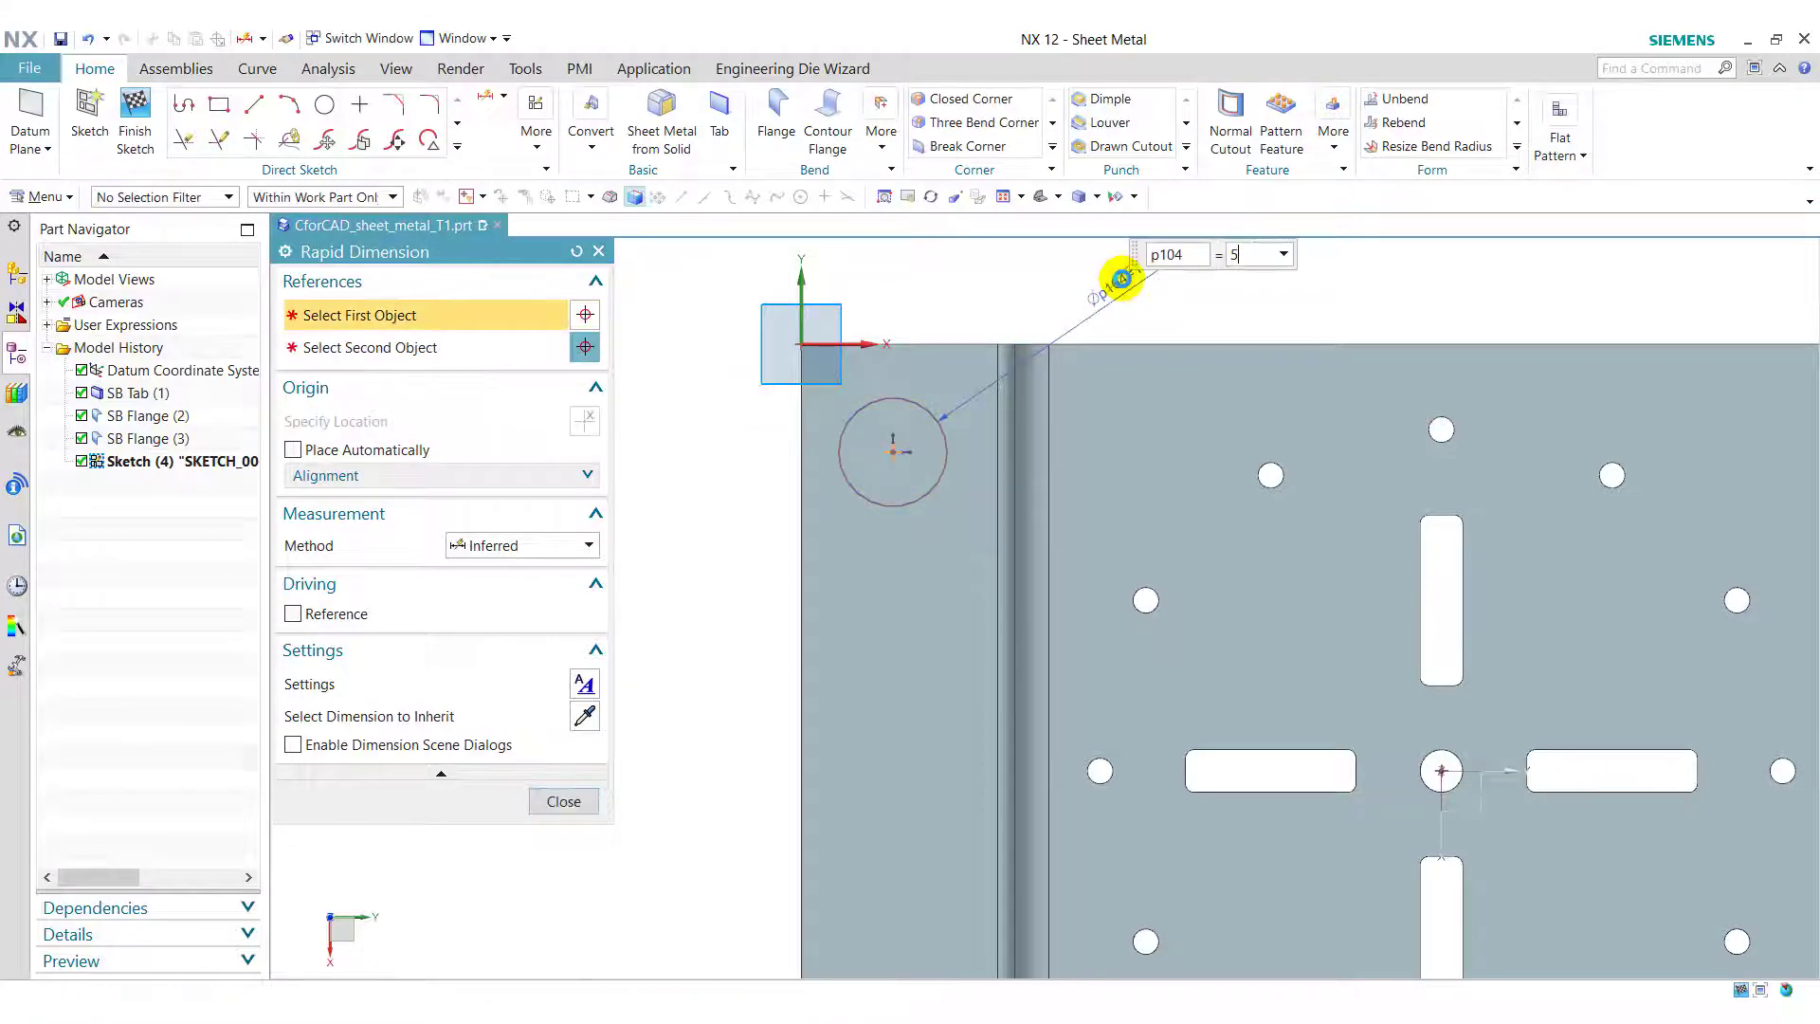
text(5)
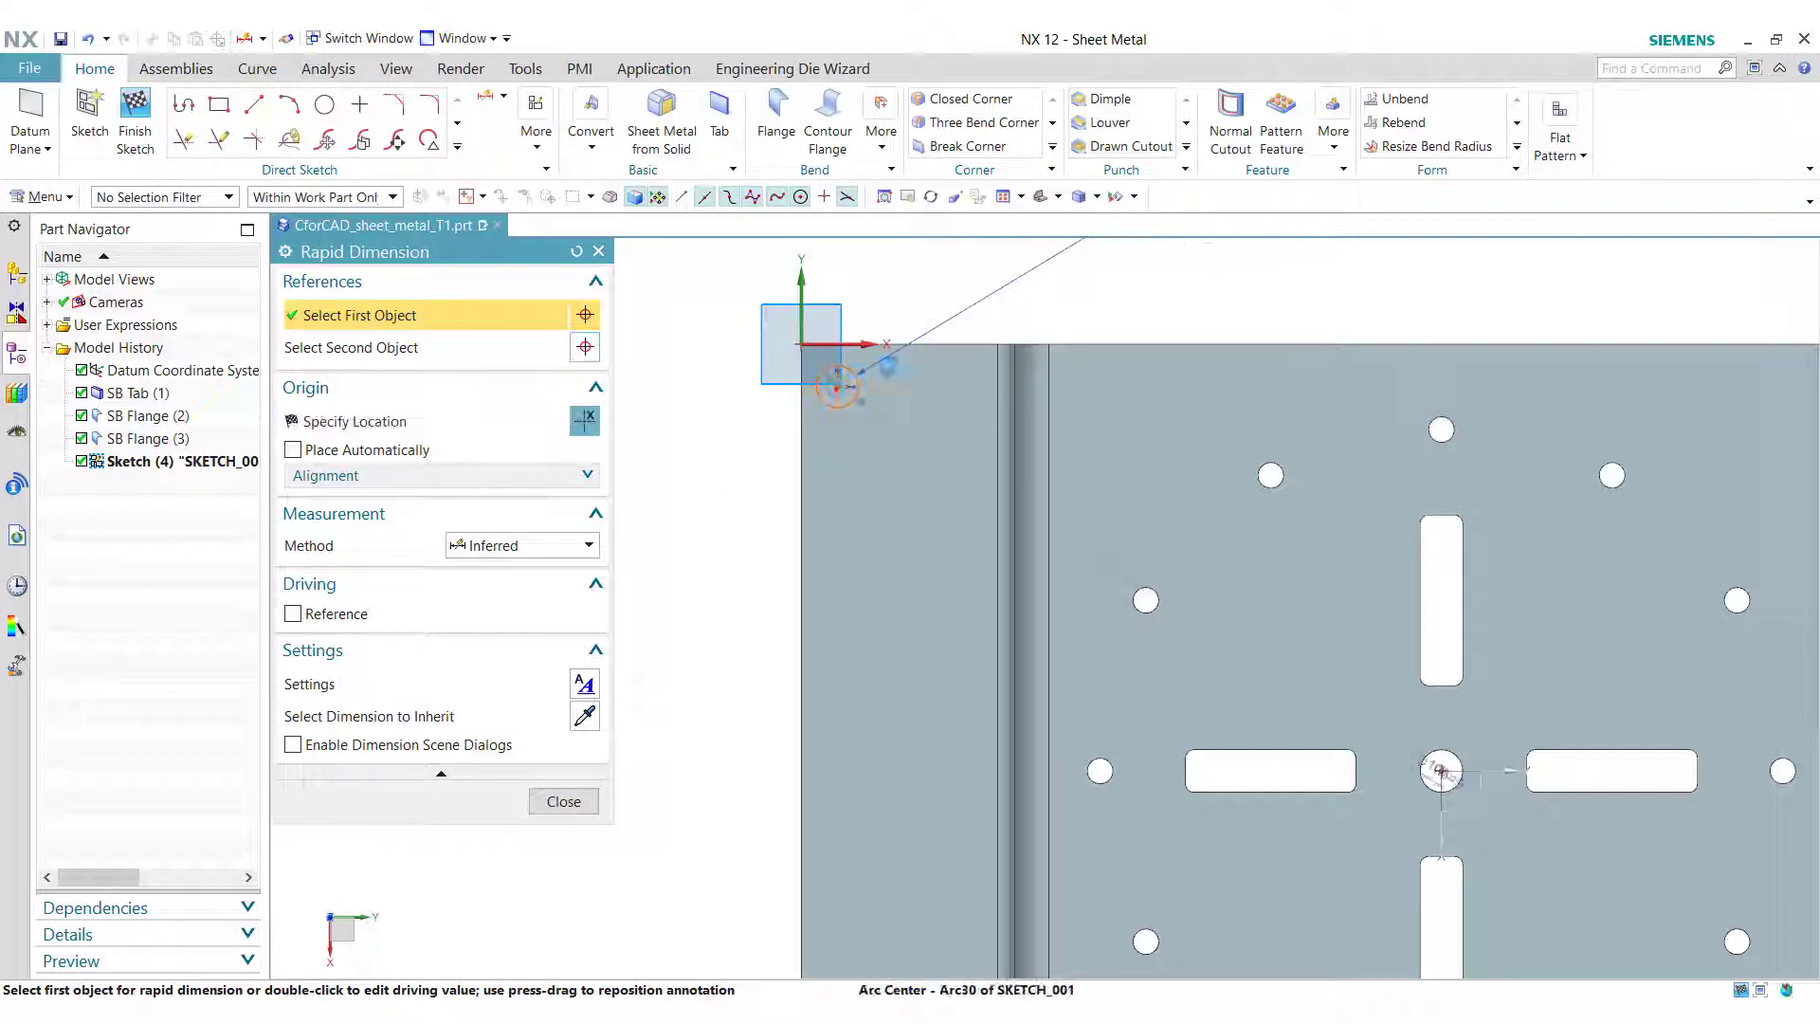
Step: Dimension the vertical distance from the circle's centre to the midpoint of the flange's short end edge as 15 mm
click(837, 387)
click(899, 344)
click(1319, 308)
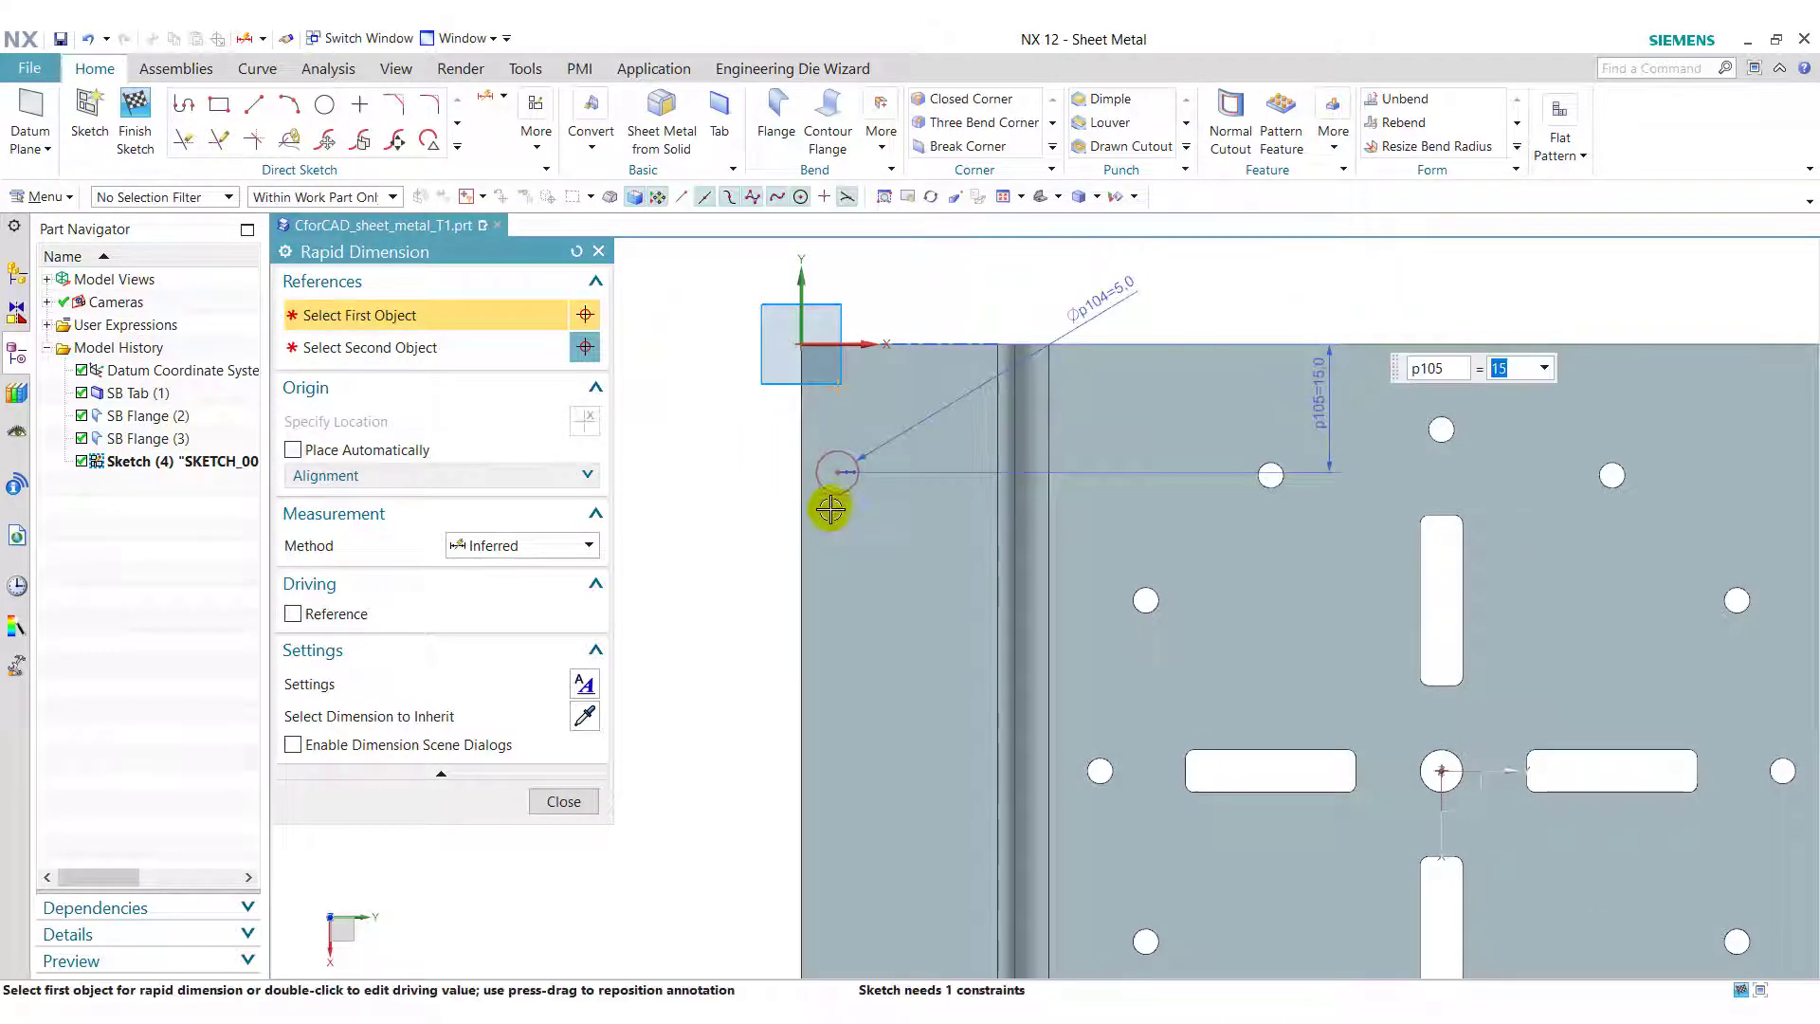
Step: Set the horizontal dimension between the circle's centre and the midpoint of the flange's short end edge to 0
click(836, 474)
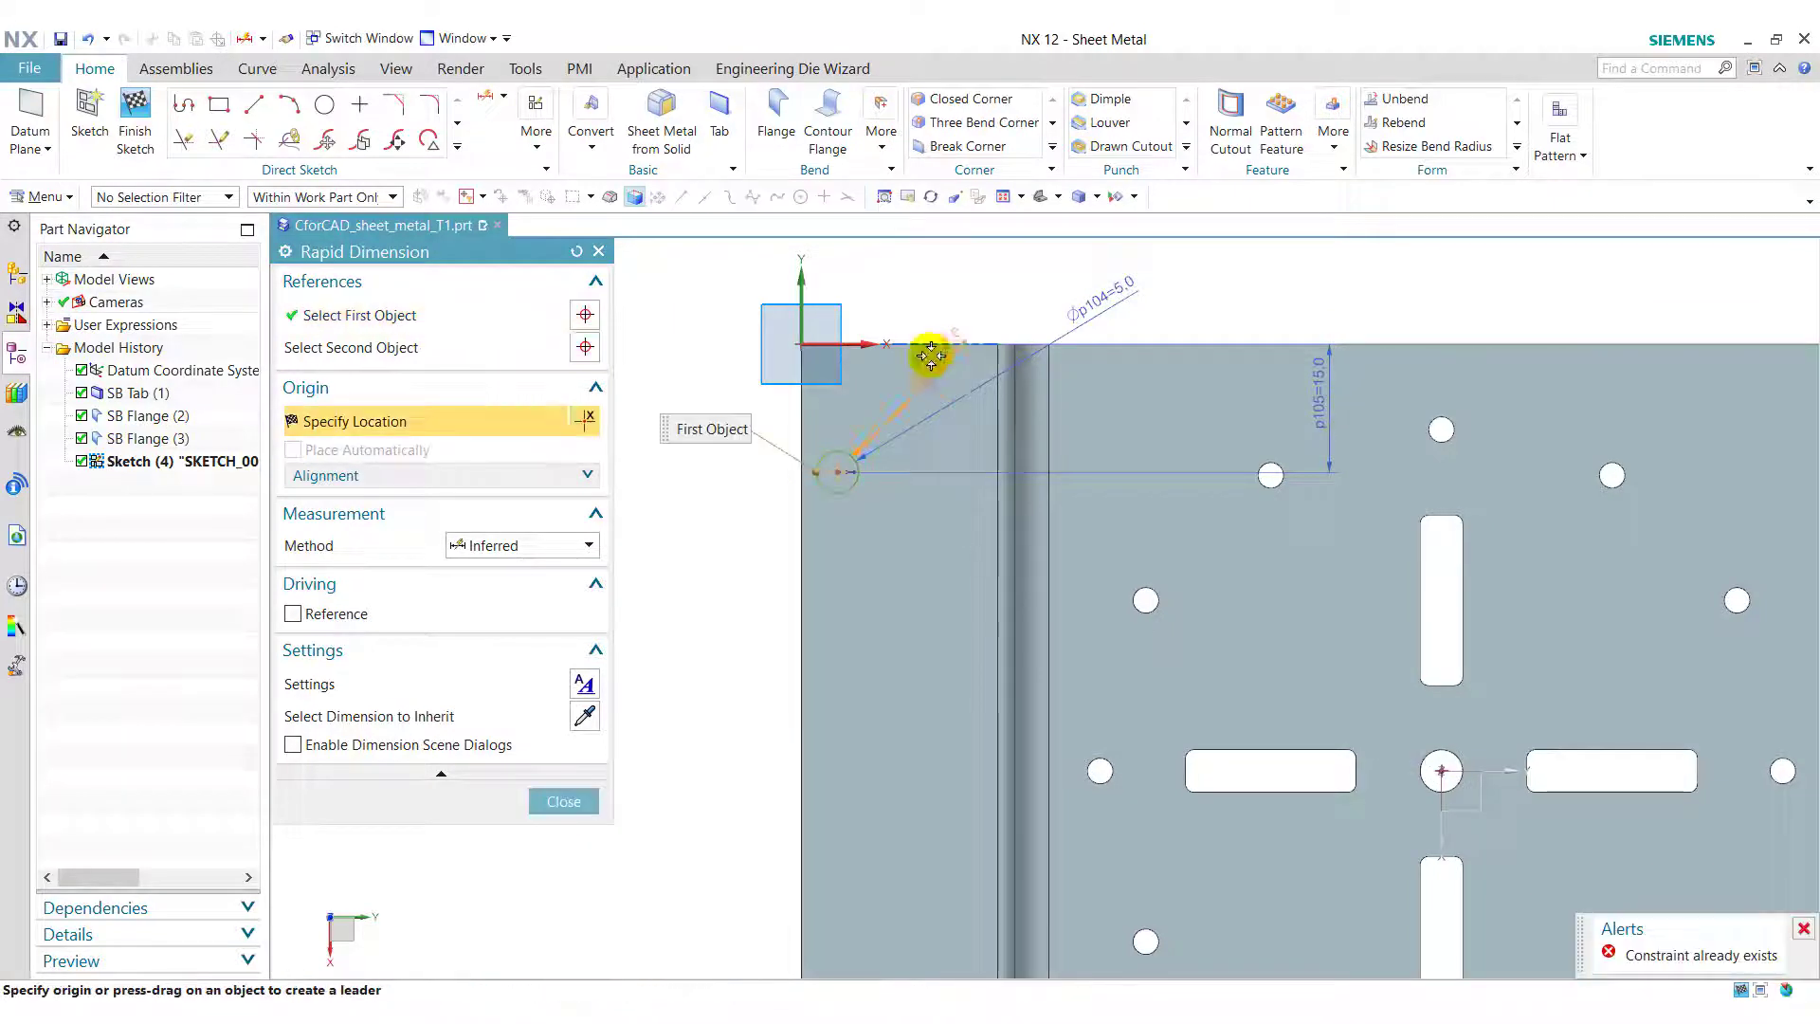
click(897, 342)
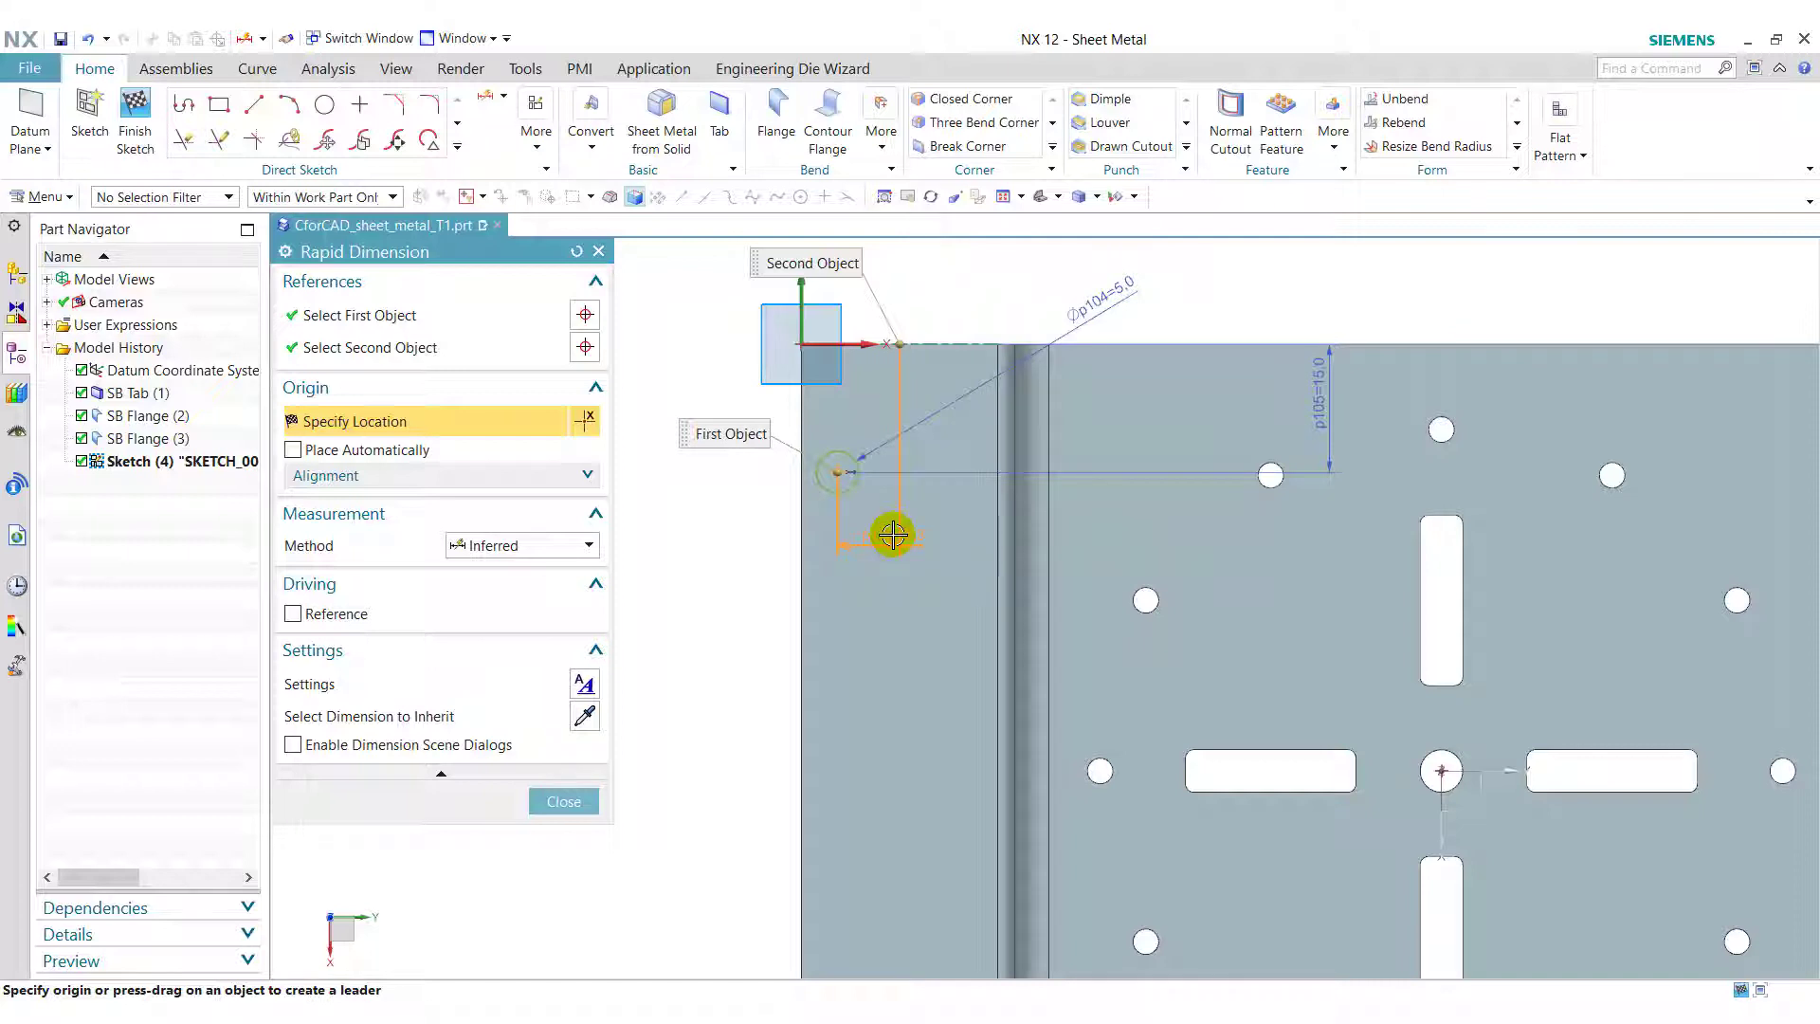
click(893, 535)
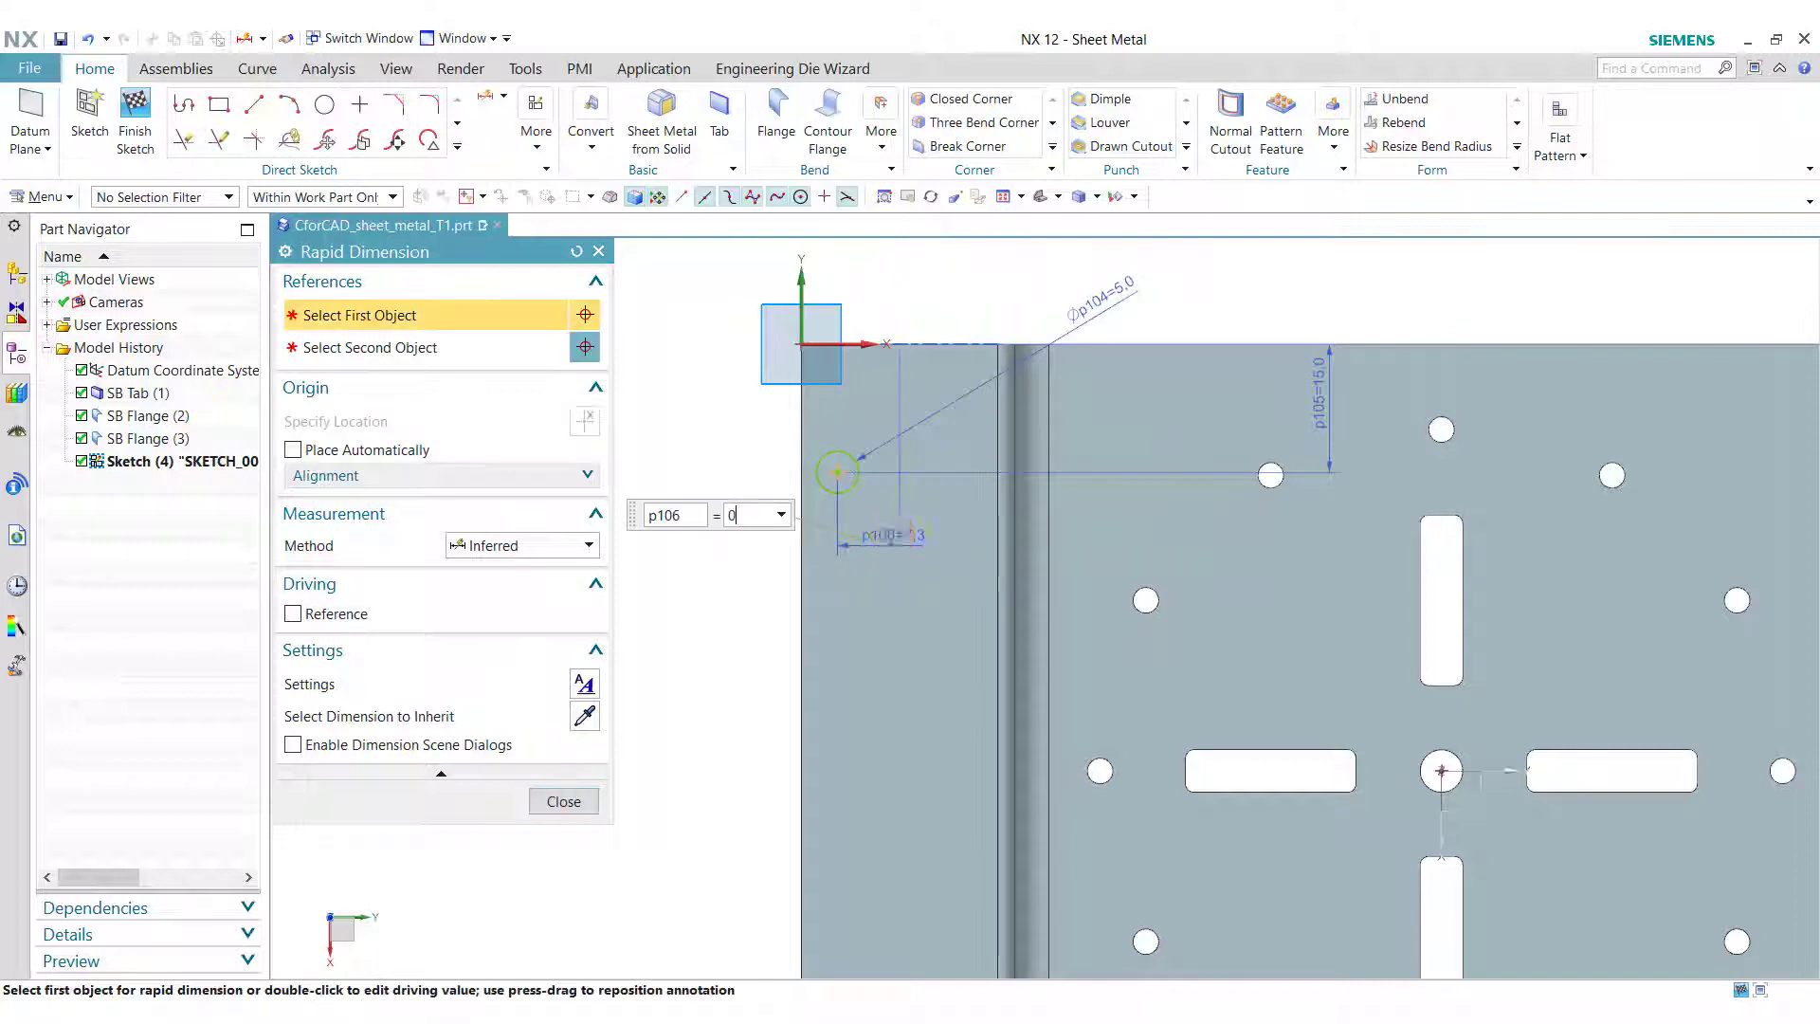
click(534, 802)
Step: Pattern the 5 mm circle in a linear layout along the sketch's vertical axis with count 3 and pitch distance 35 mm
click(458, 147)
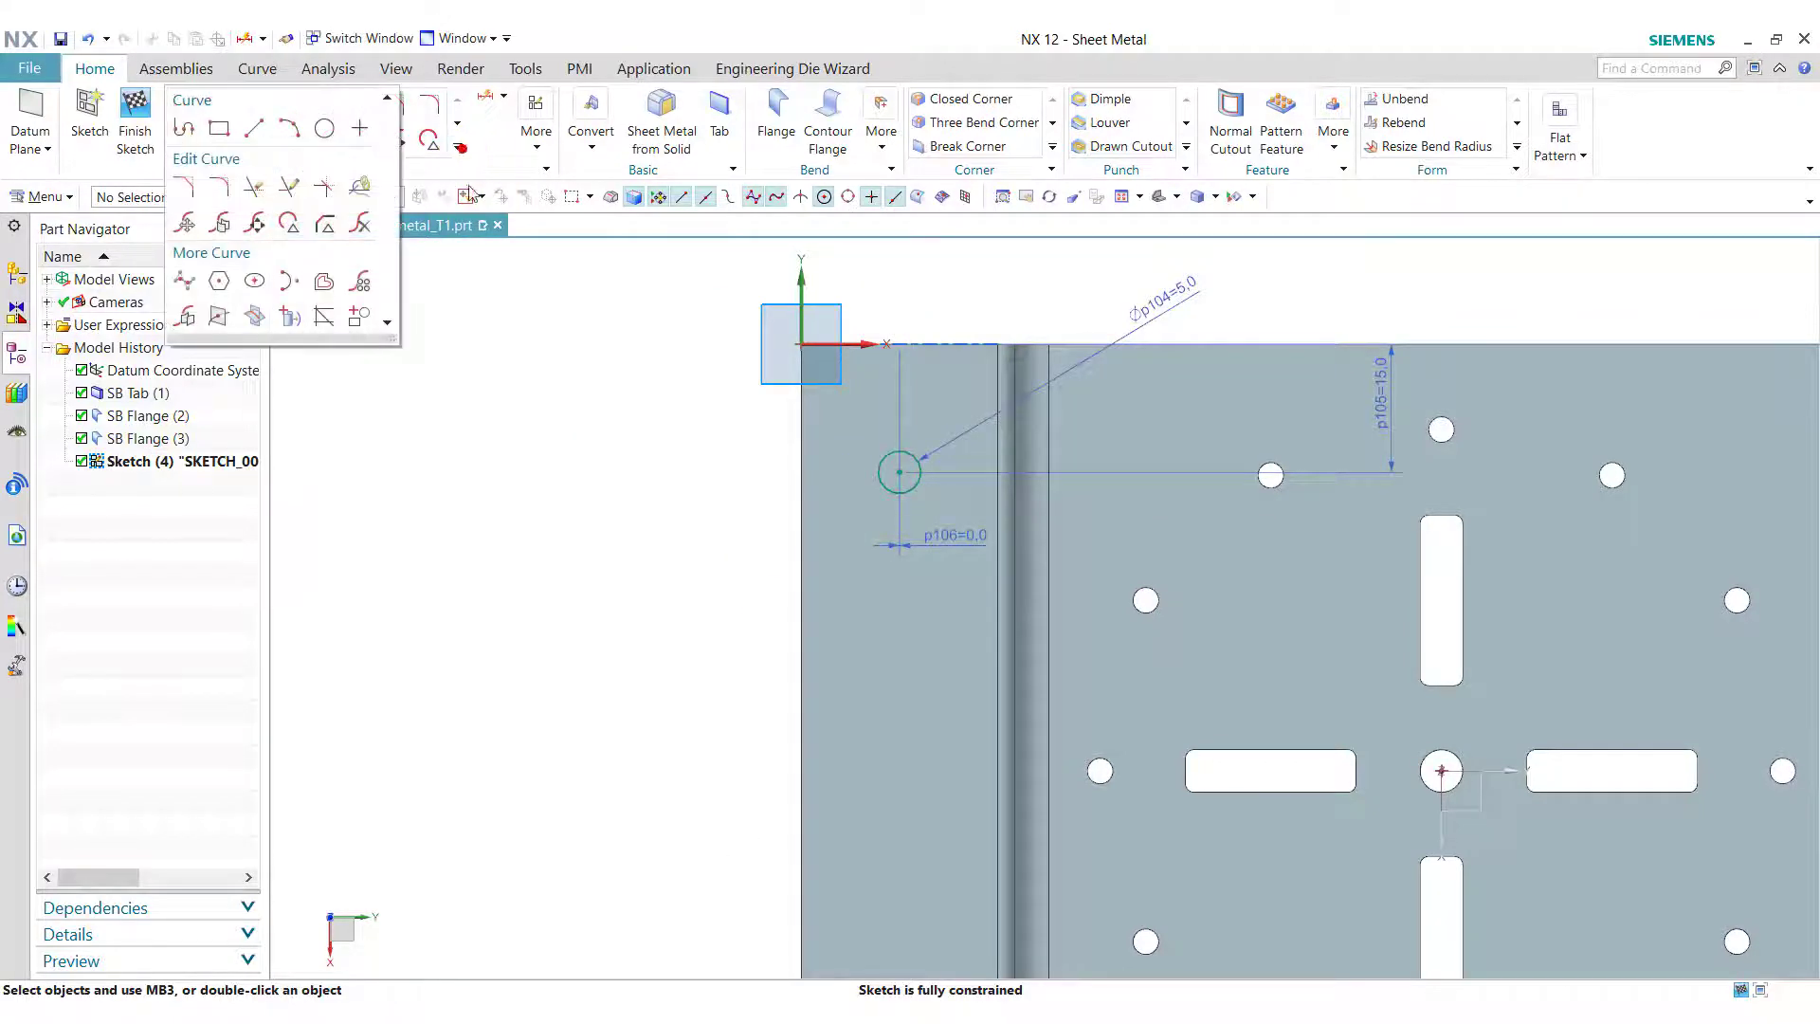
click(363, 281)
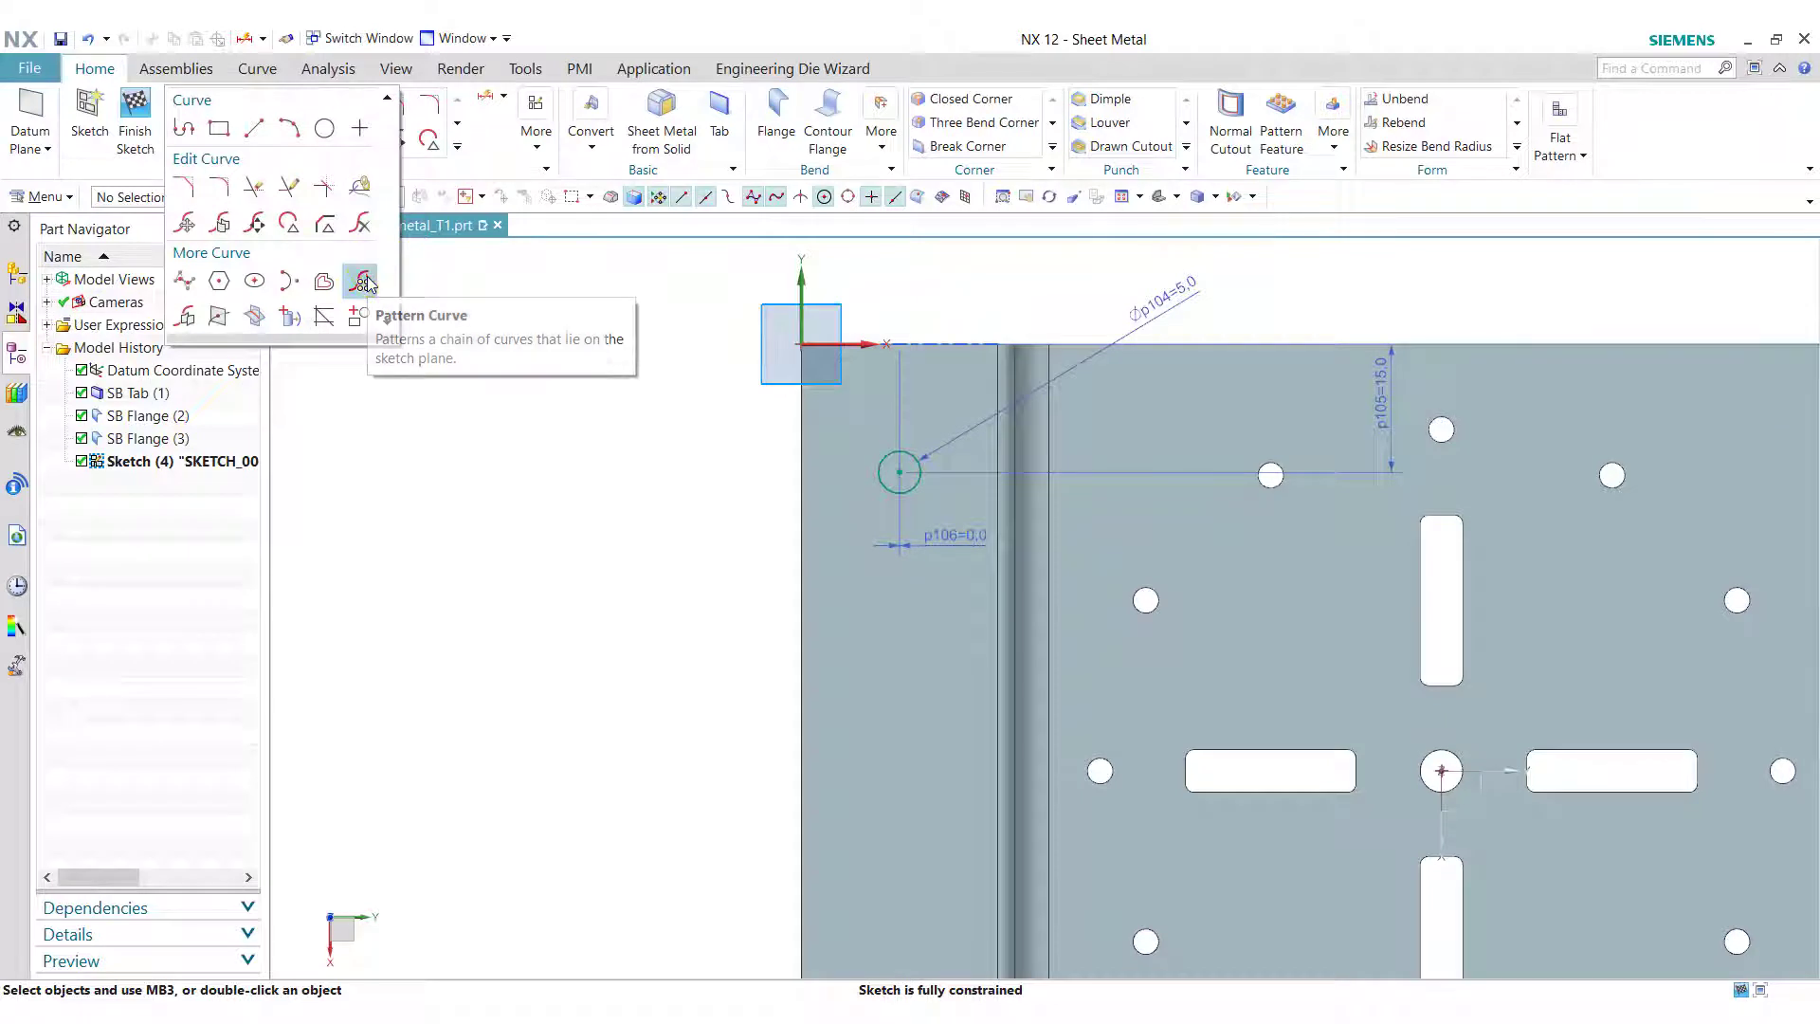
click(912, 483)
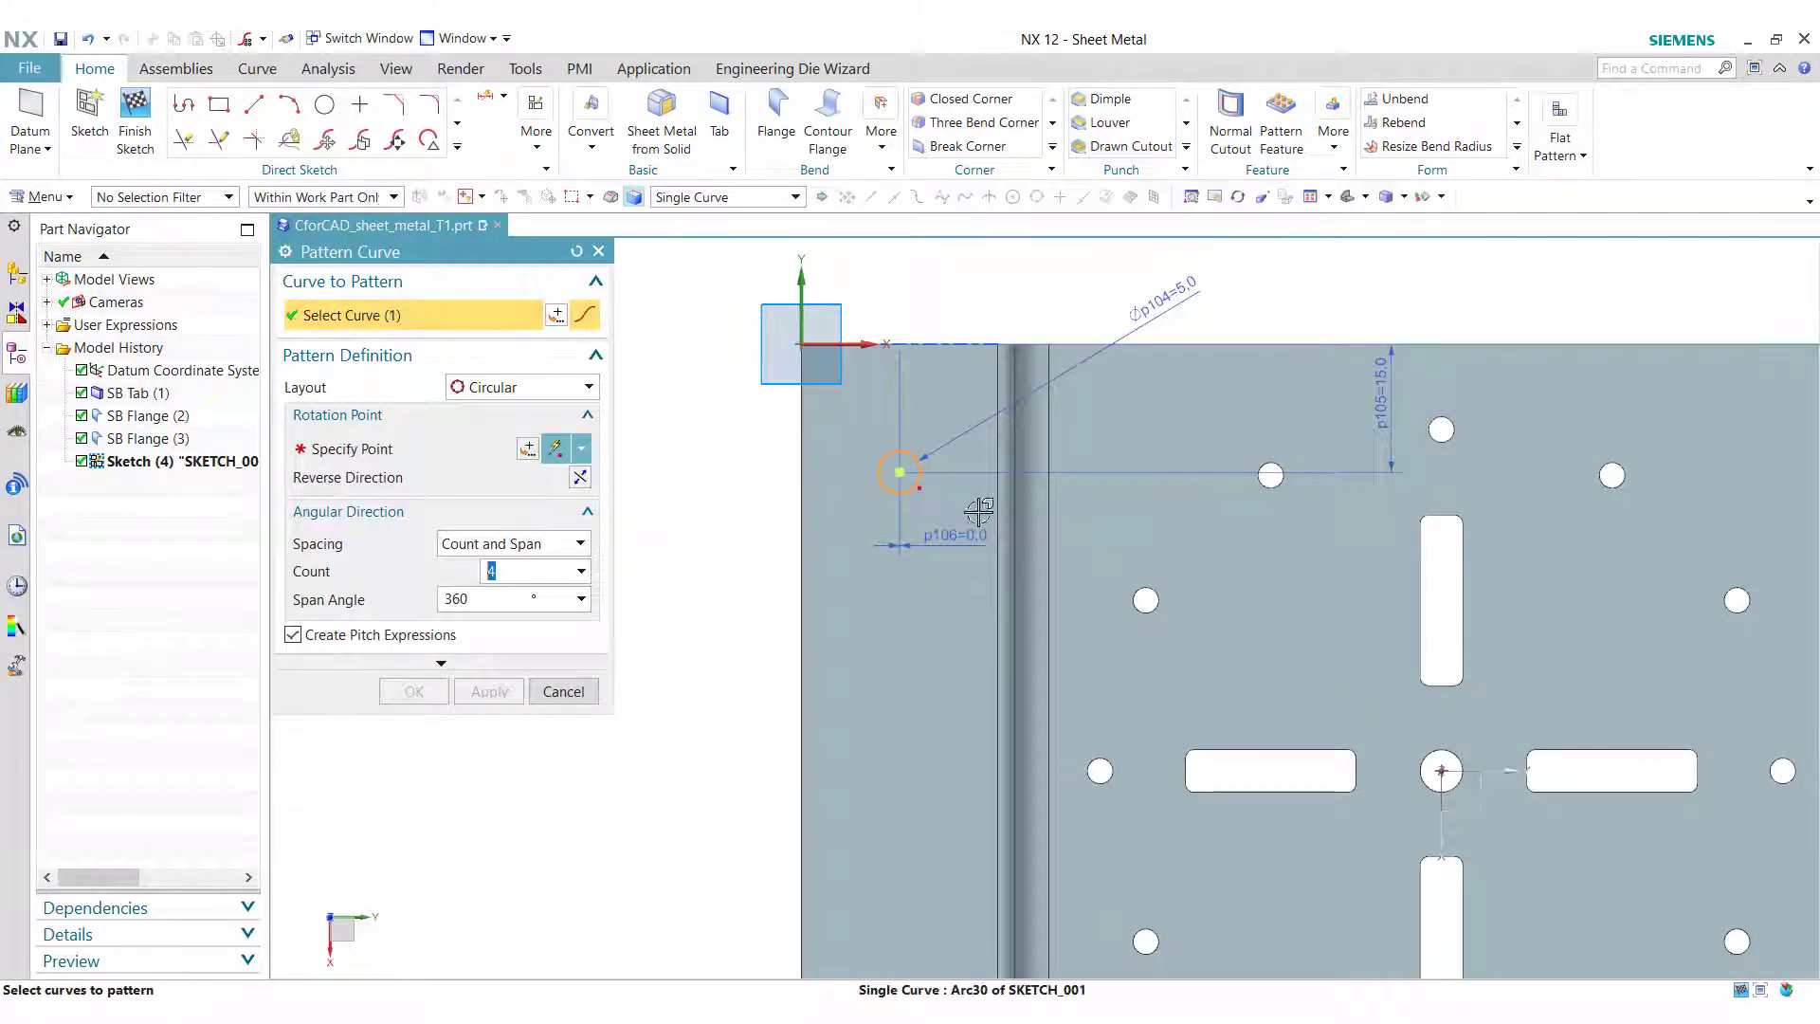
click(537, 388)
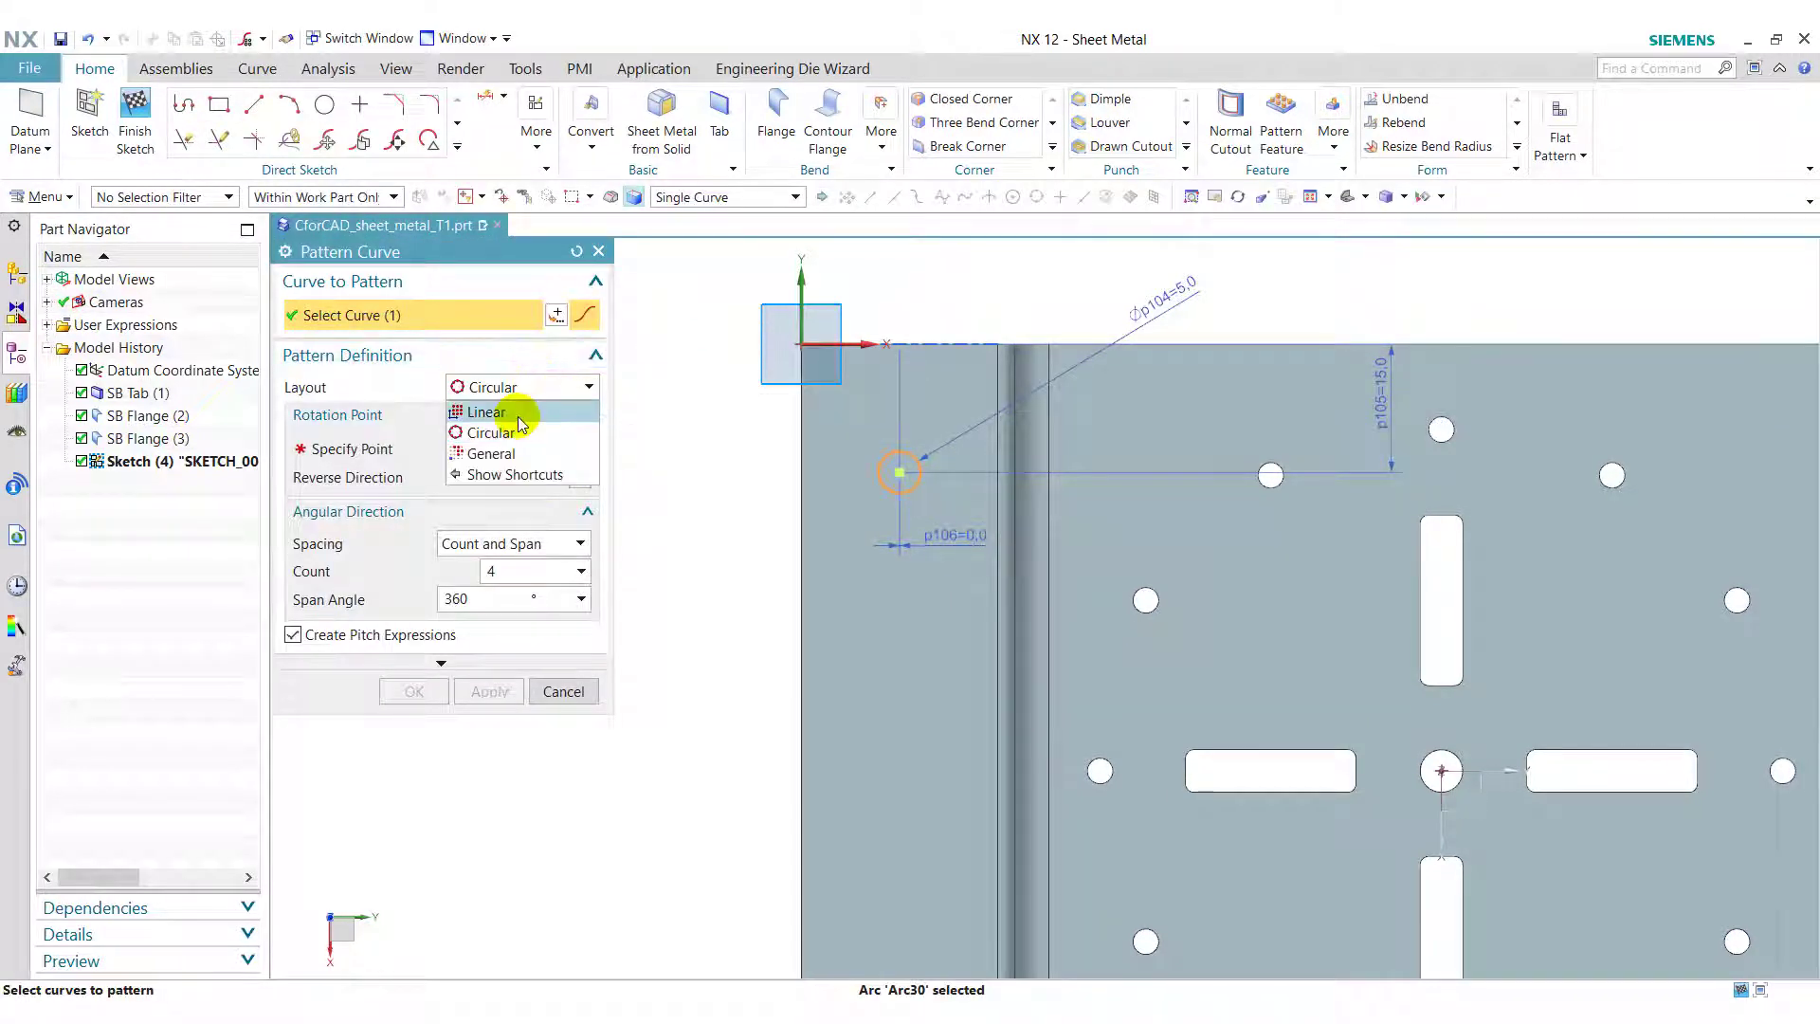
click(518, 417)
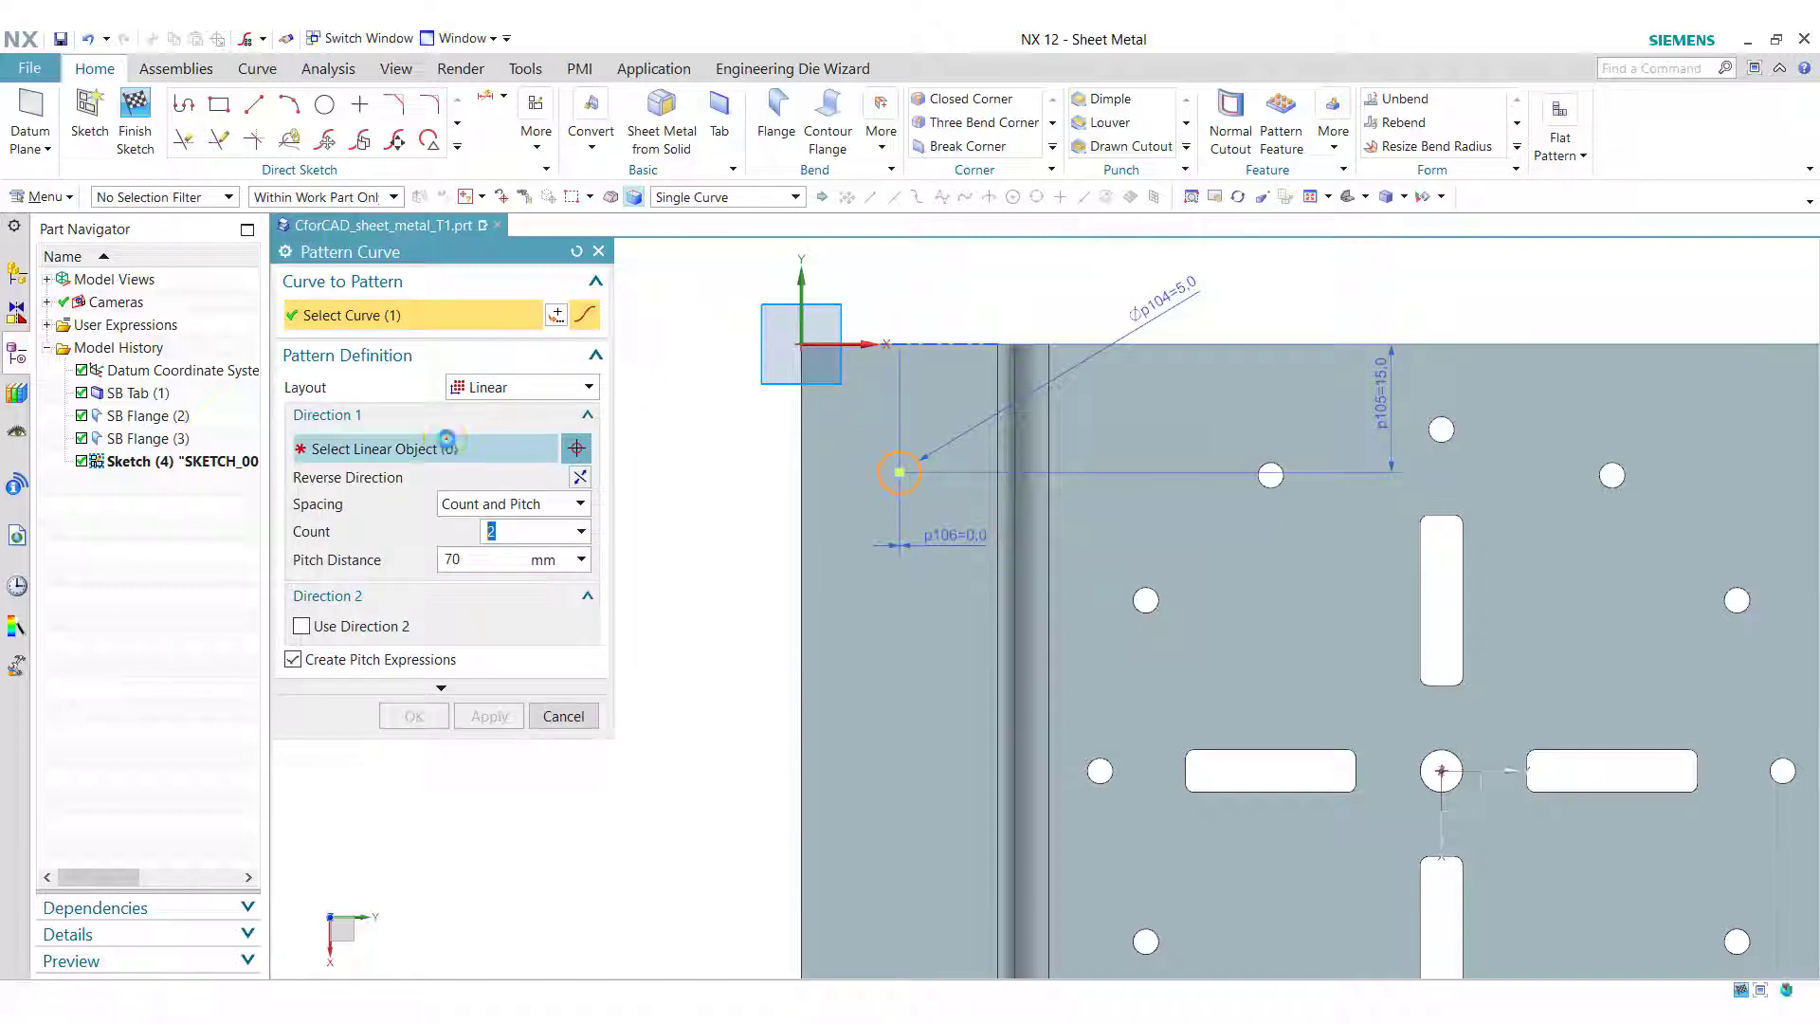
click(446, 444)
click(803, 276)
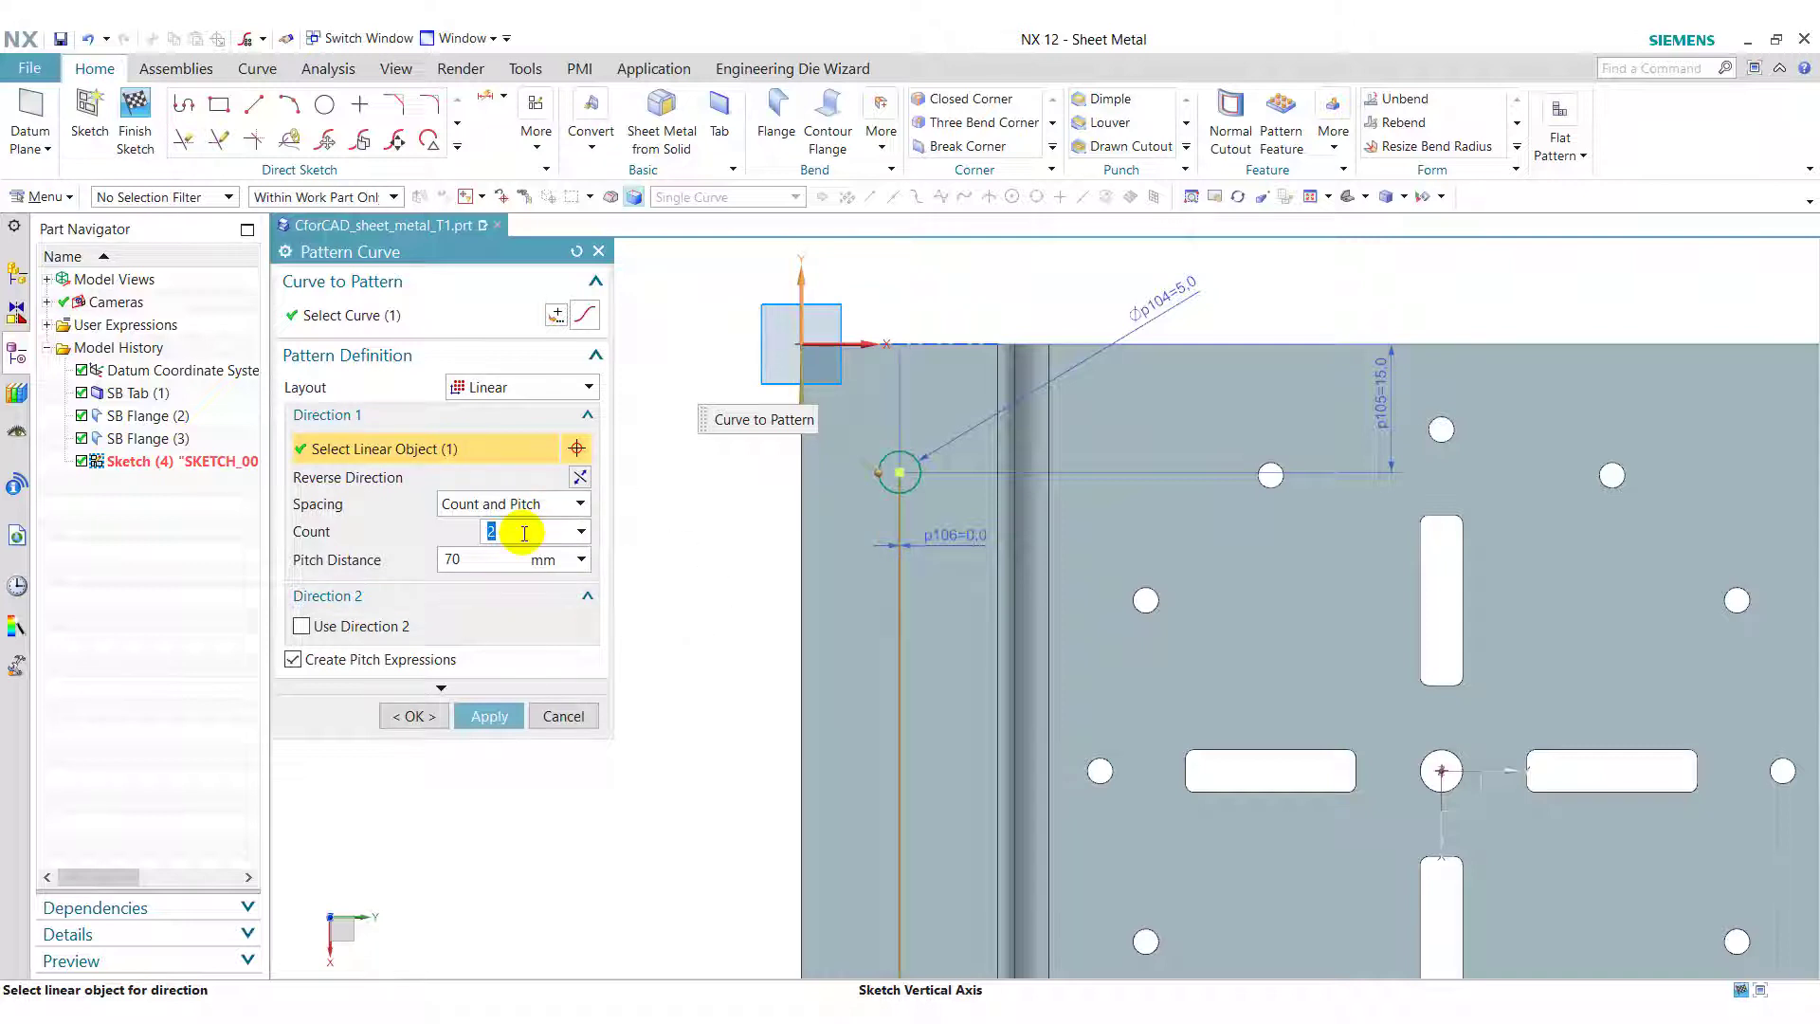
click(464, 566)
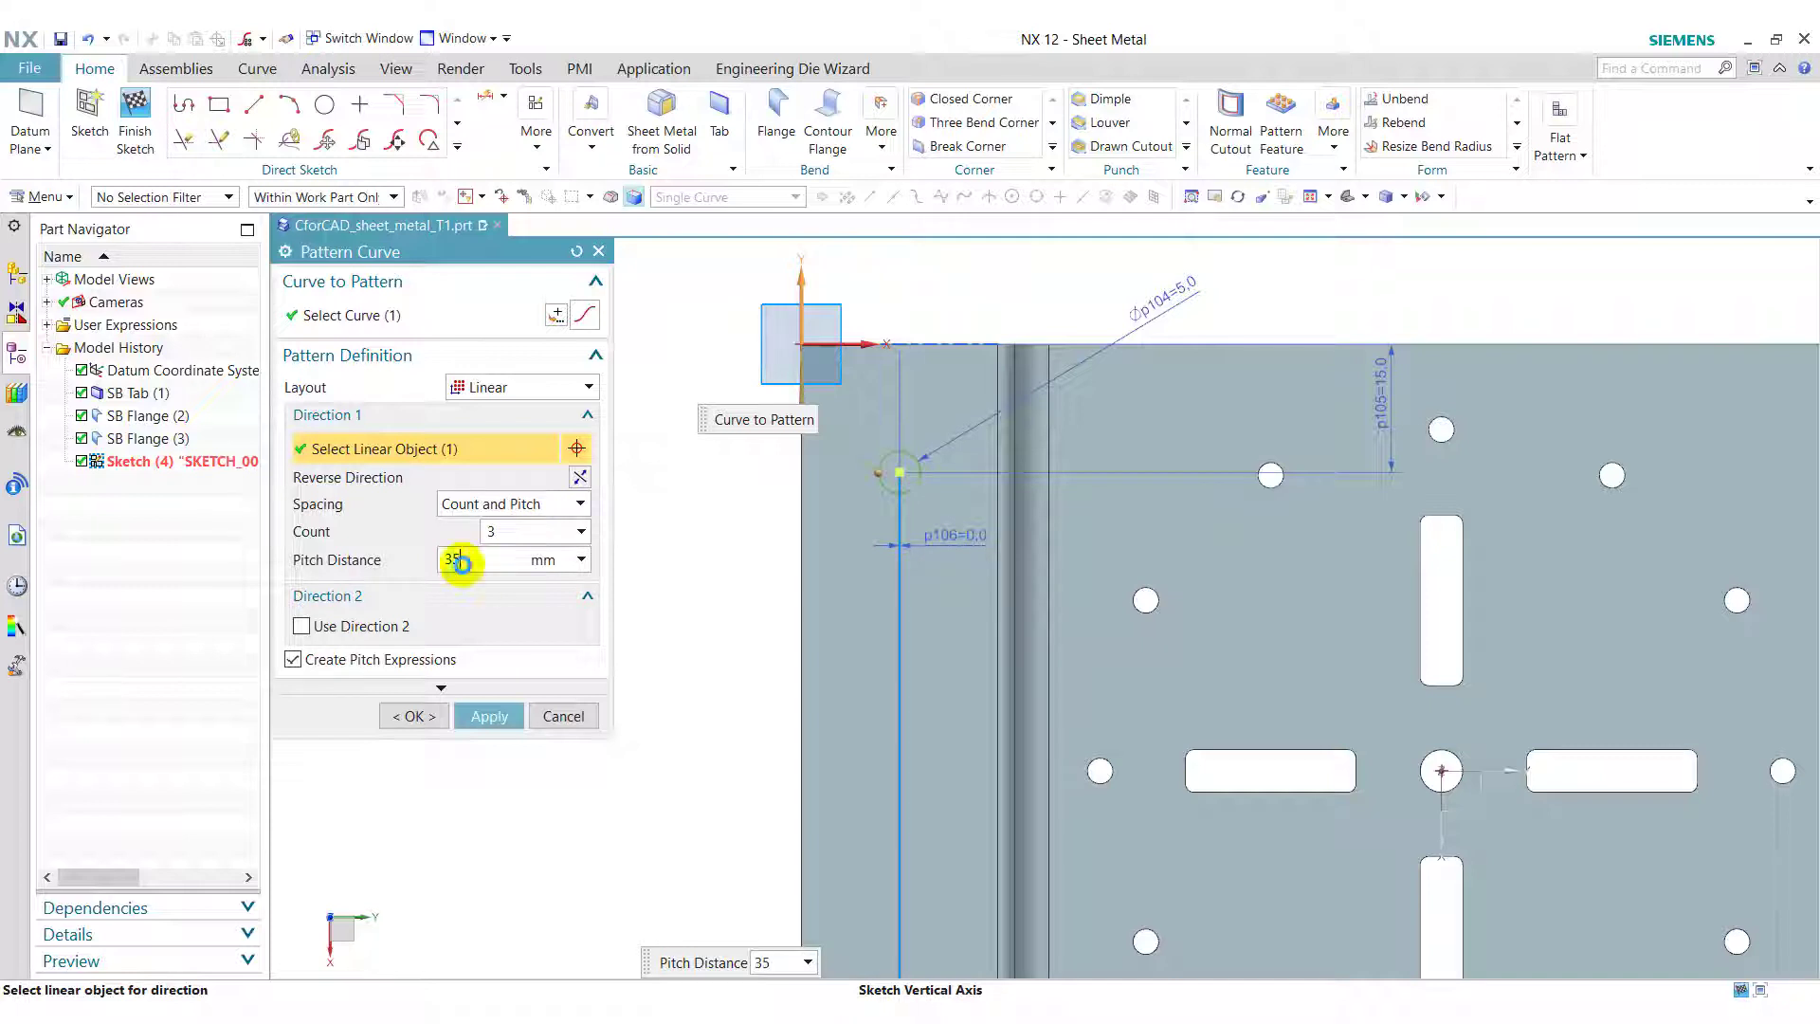
text(35)
click(415, 716)
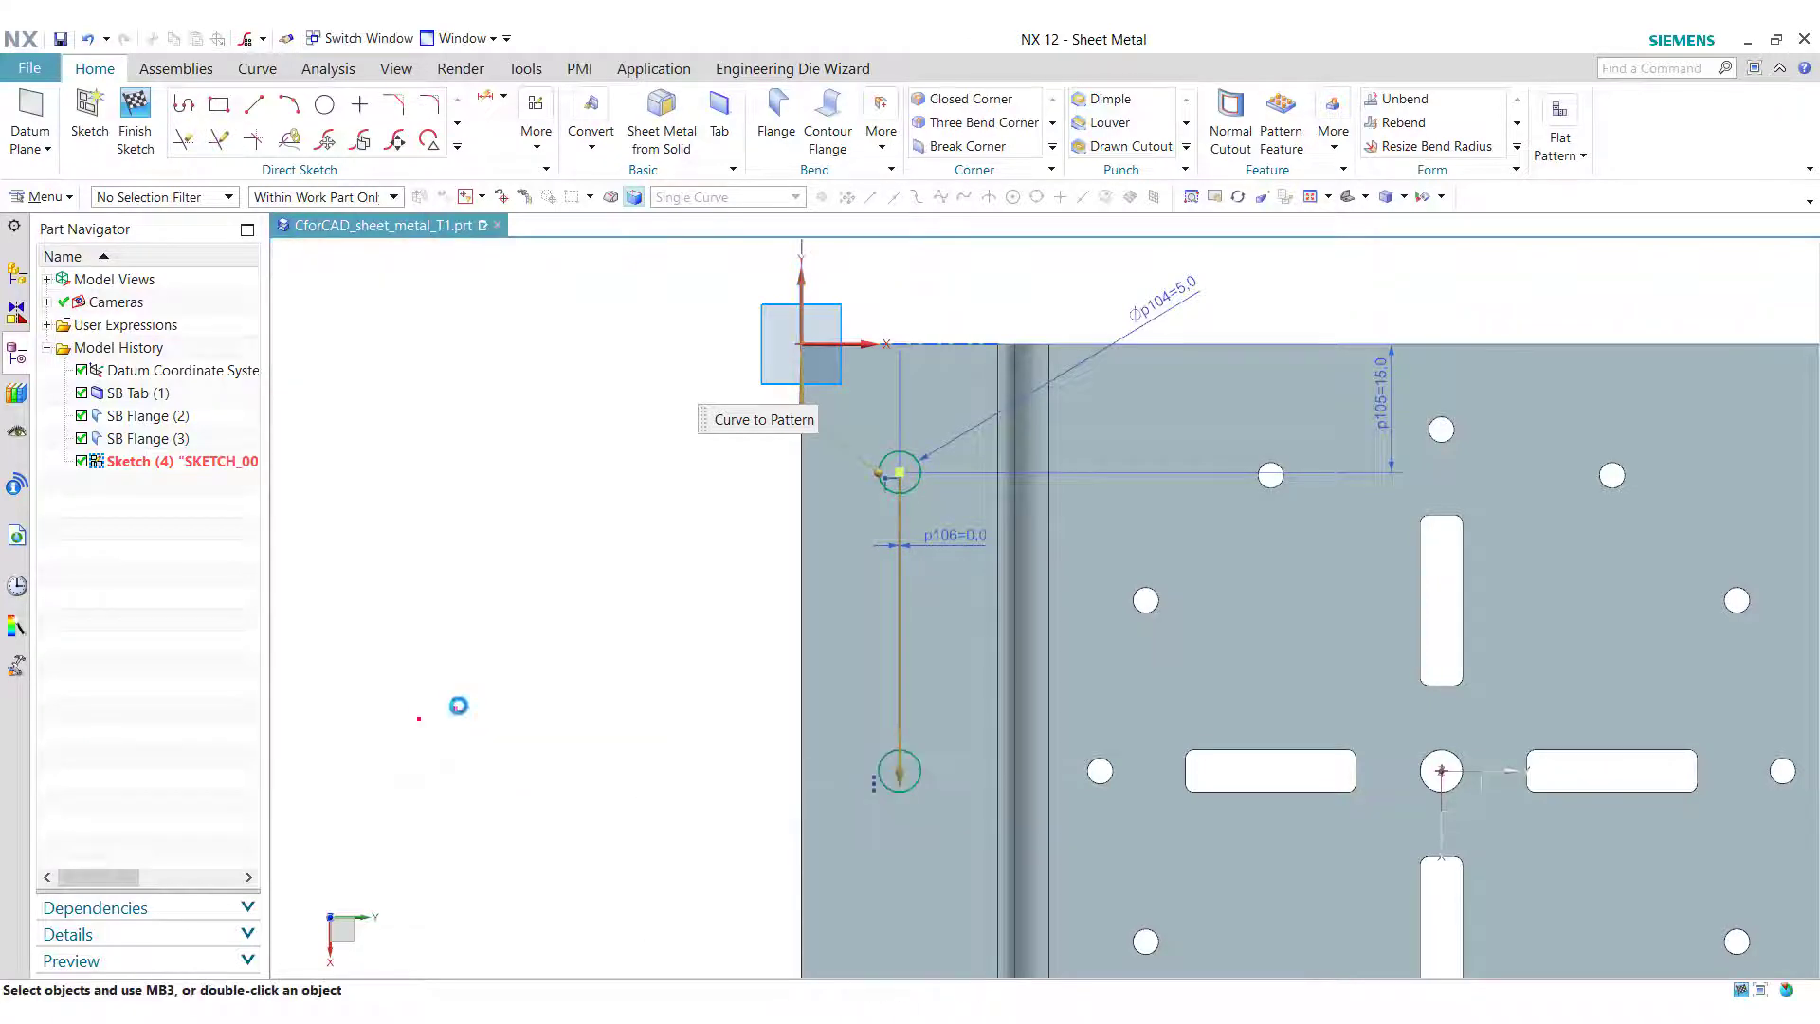
Step: Finish the sketch and cut its three circles through the lower flange with a Normal Cutout, Thickness method, Until Next limit
scroll(1298, 595, down, 3)
shift+middle_drag(1299, 586, 1077, 488)
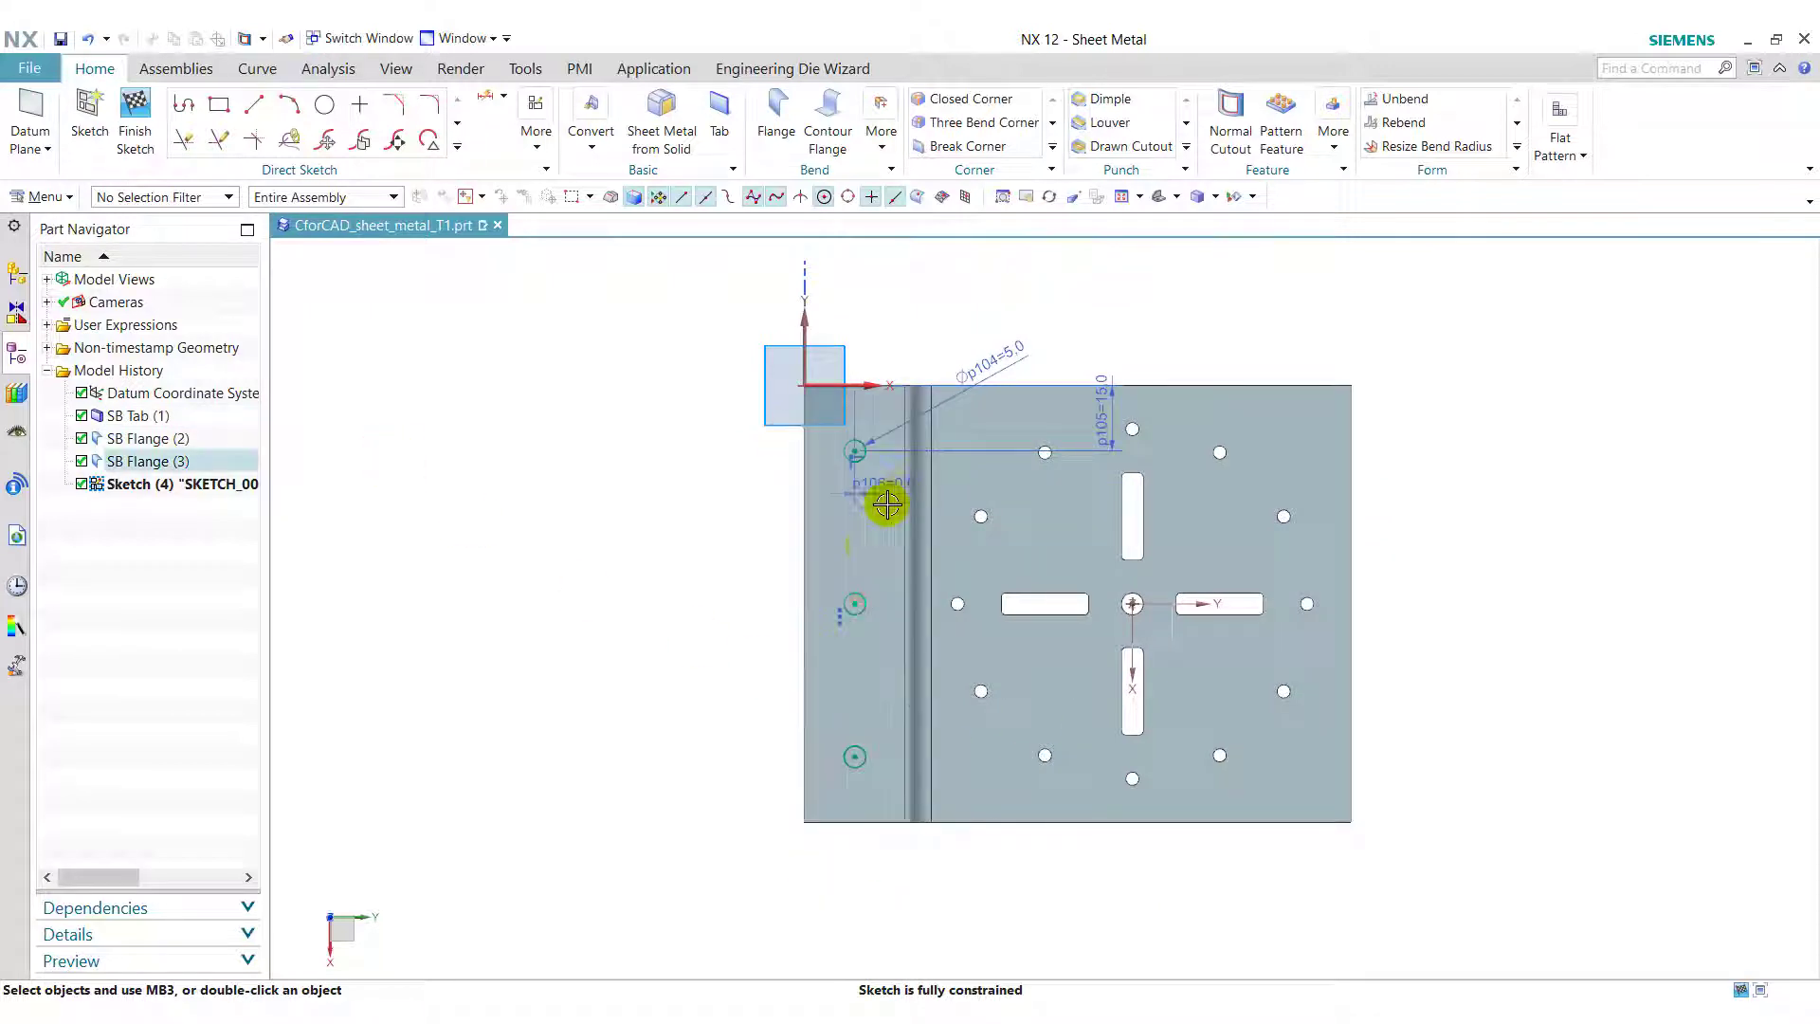
click(134, 118)
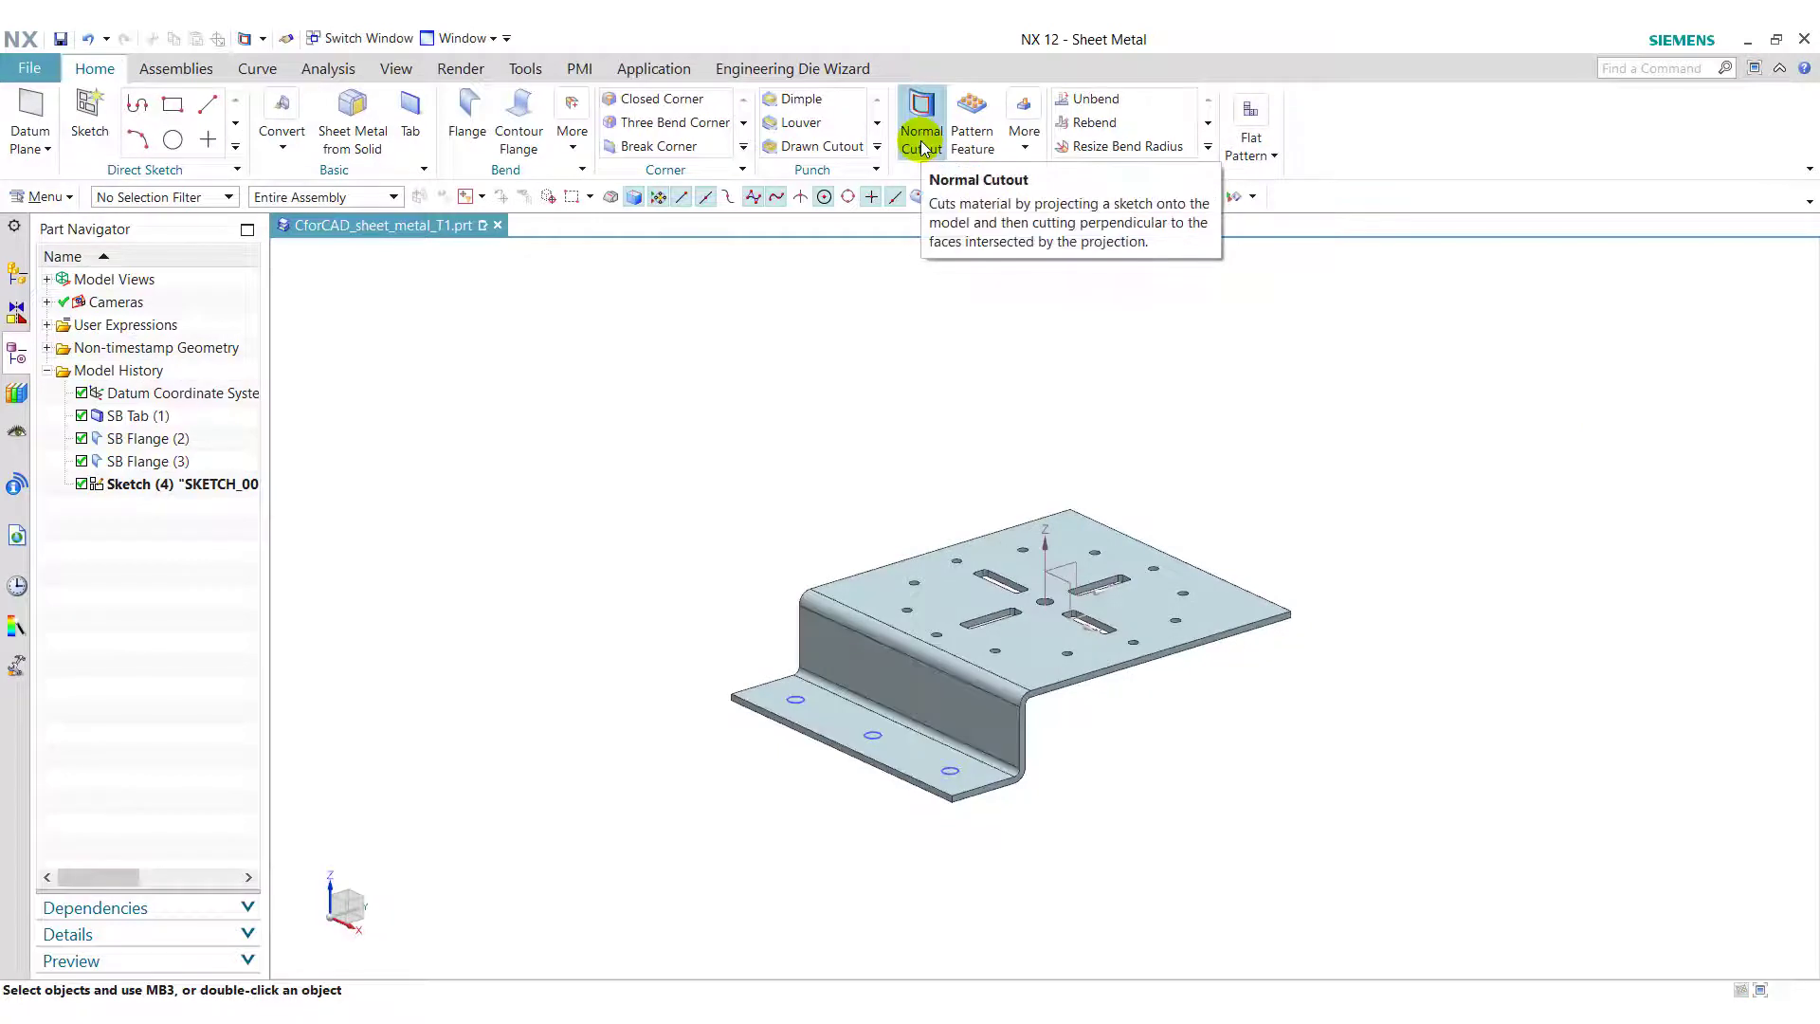
click(912, 149)
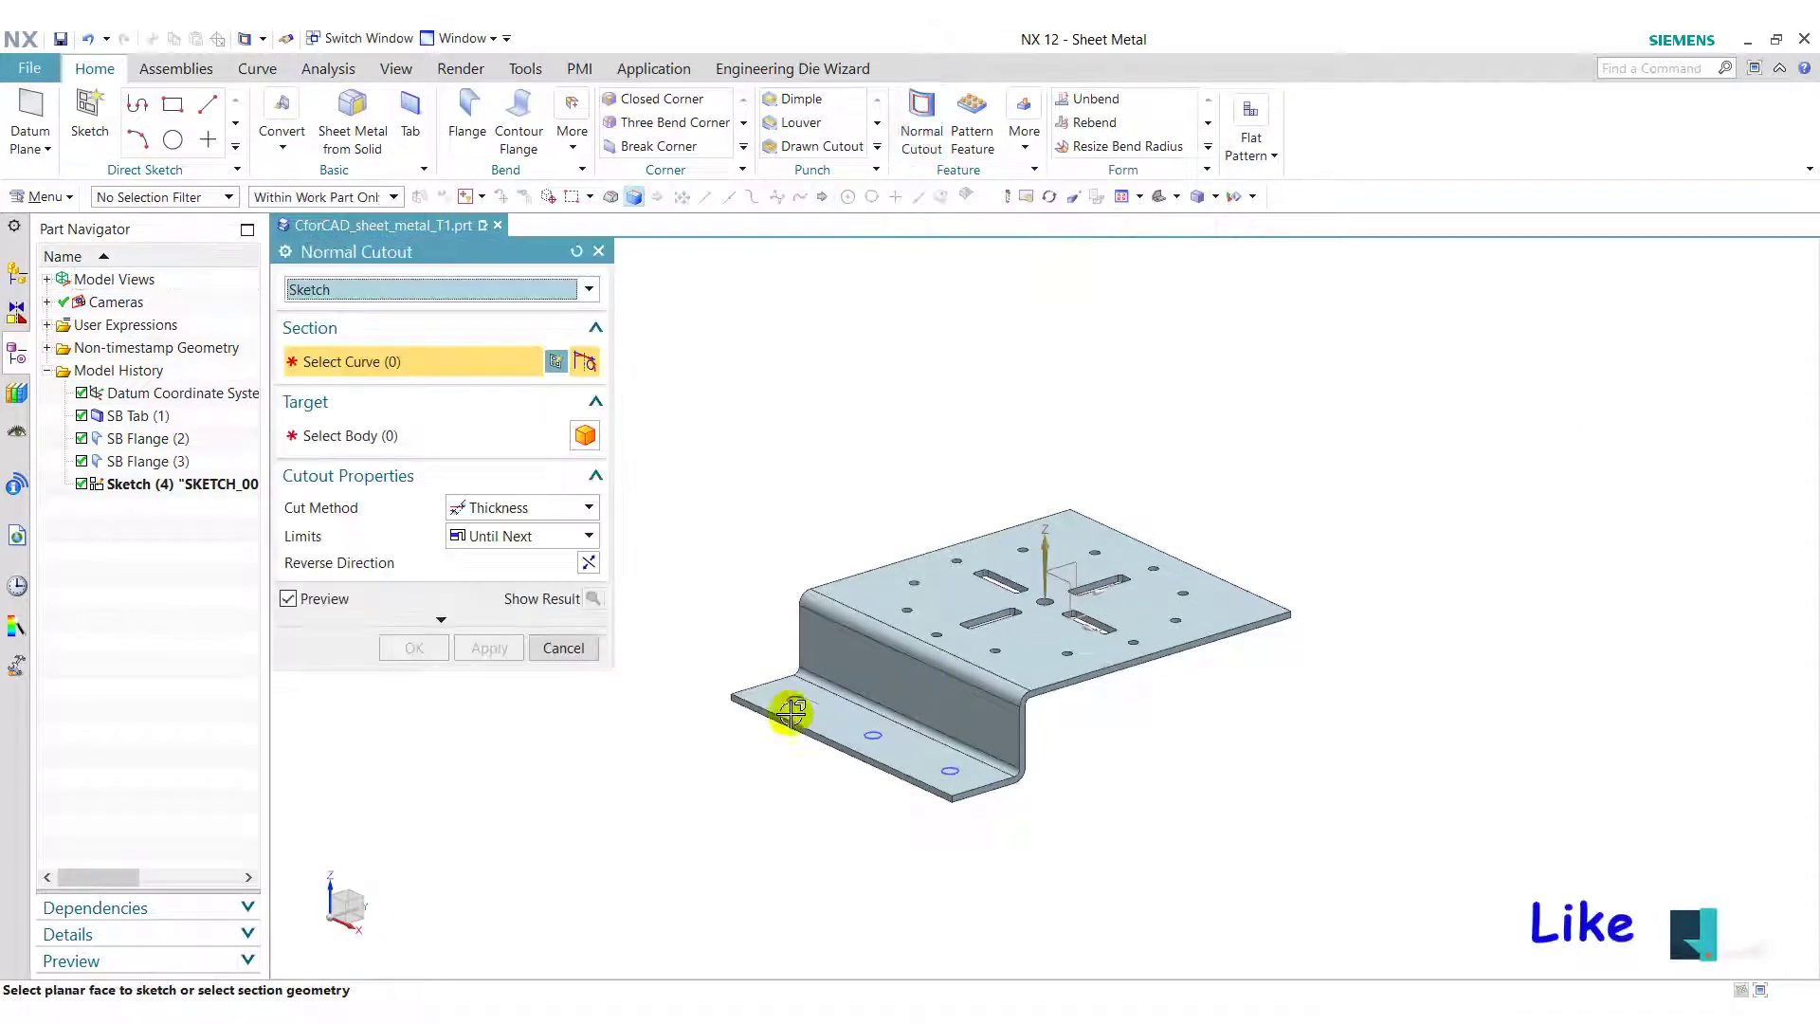
click(127, 484)
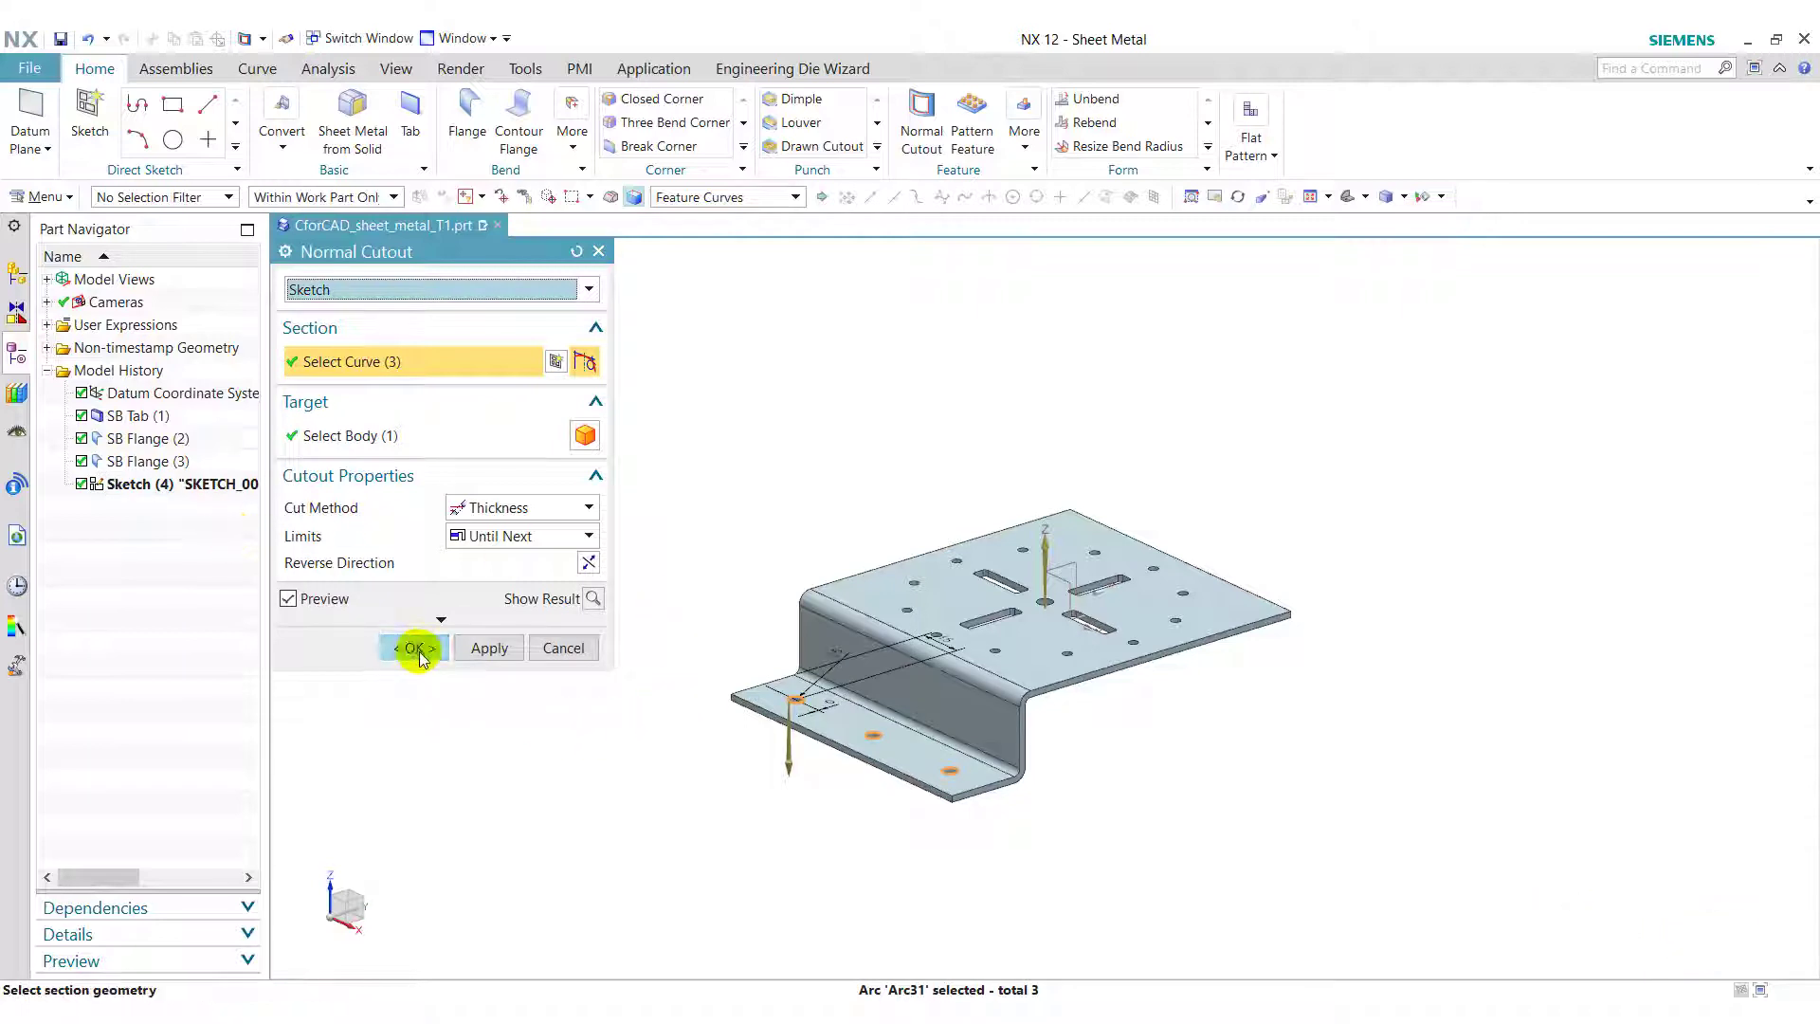
click(414, 649)
middle_drag(1280, 816, 1253, 885)
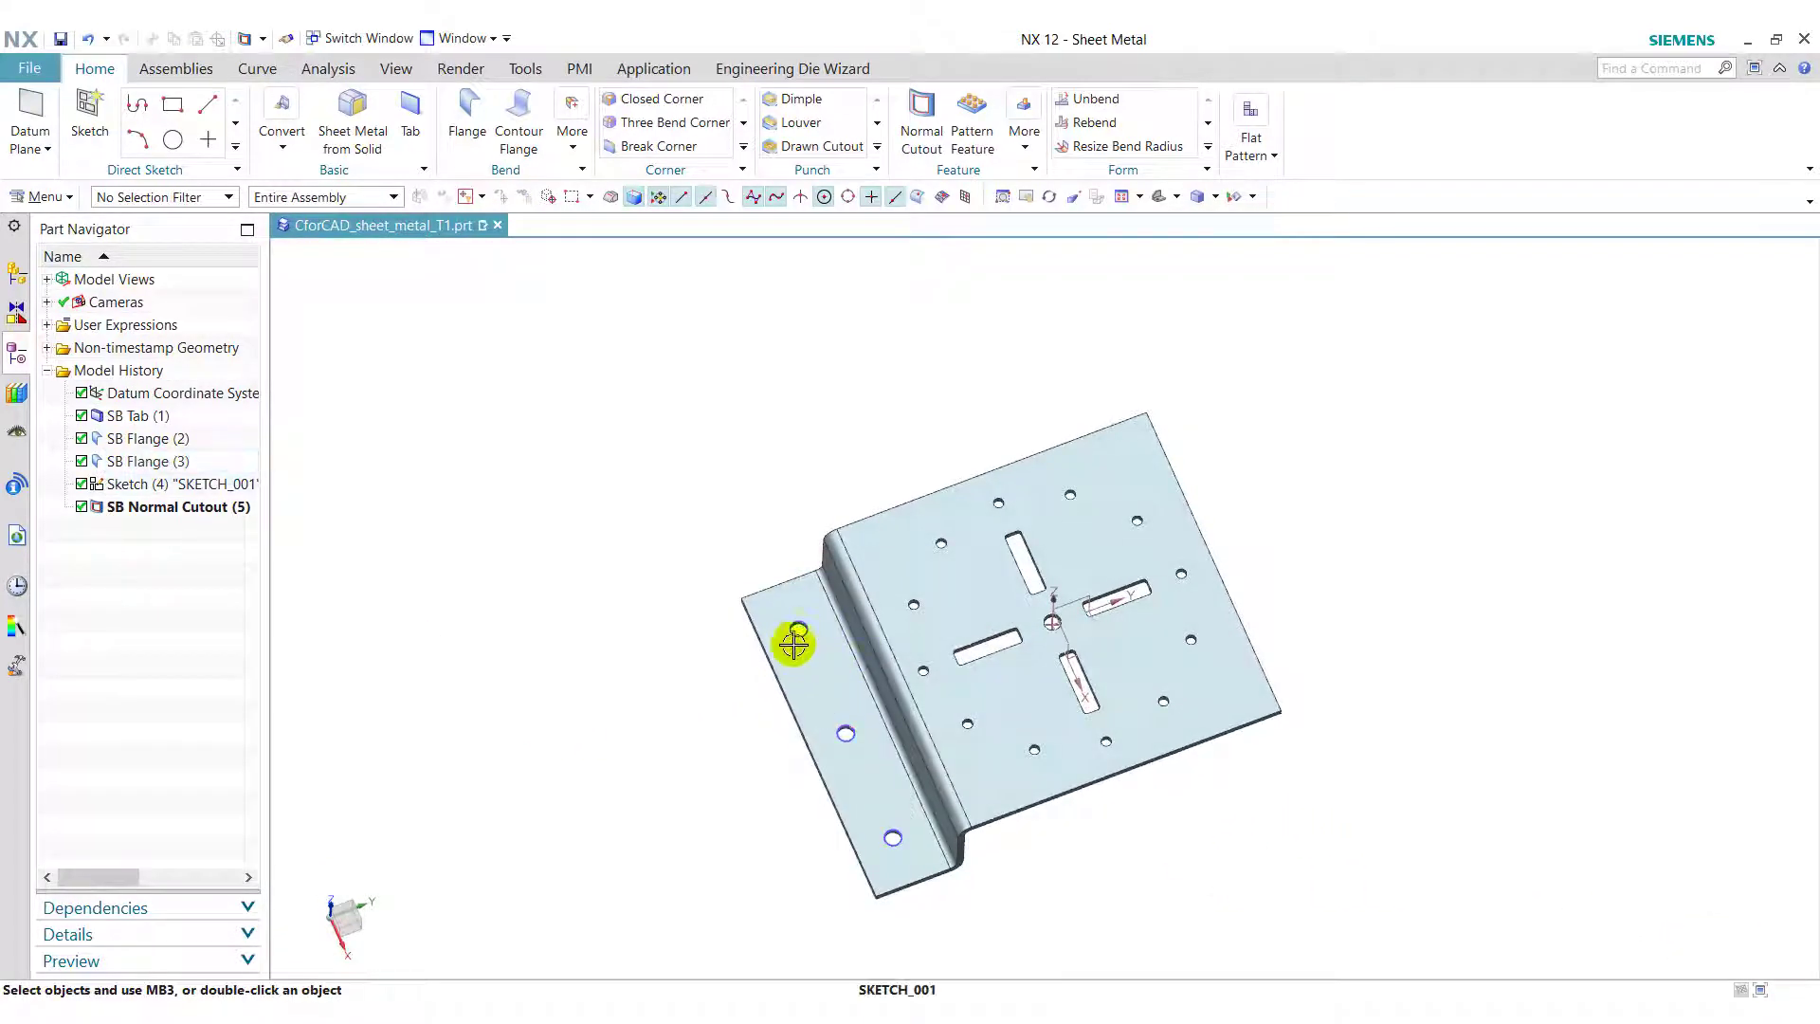
Step: Mirror both flanges, the hole sketch and the normal cutout about the XZ plane of the datum coordinate system
click(1158, 199)
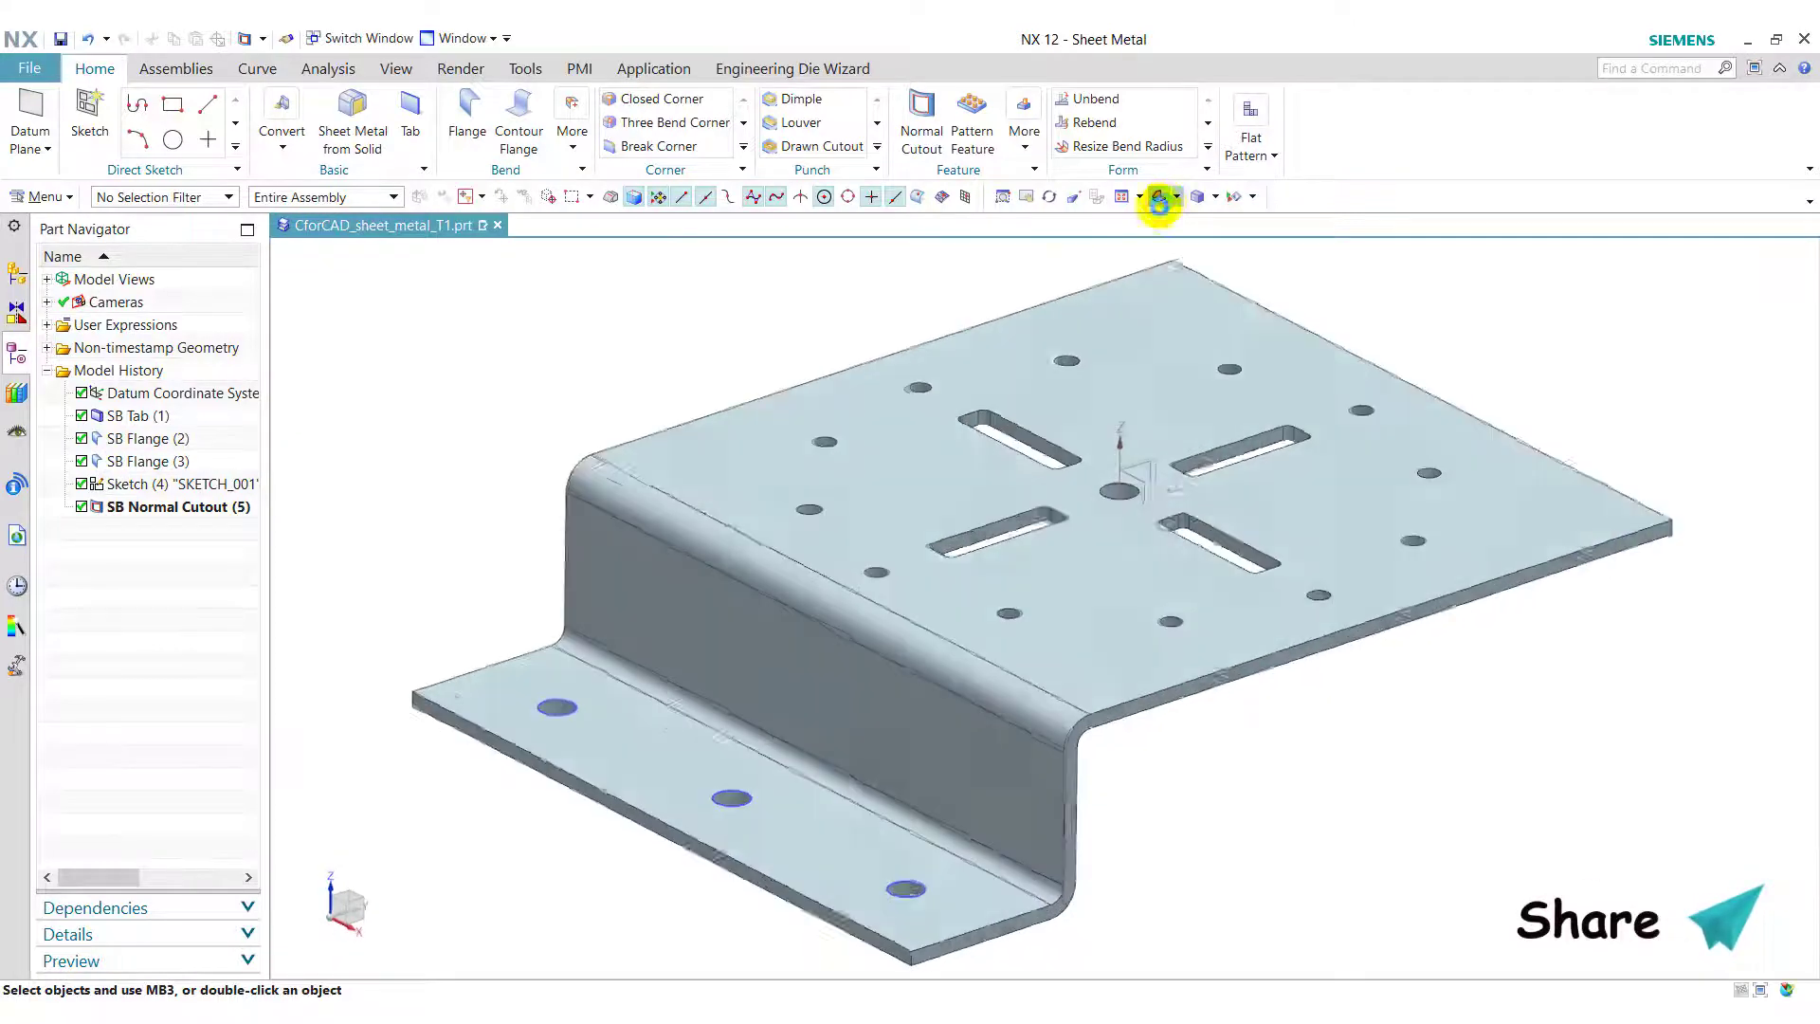
click(1037, 149)
click(1199, 248)
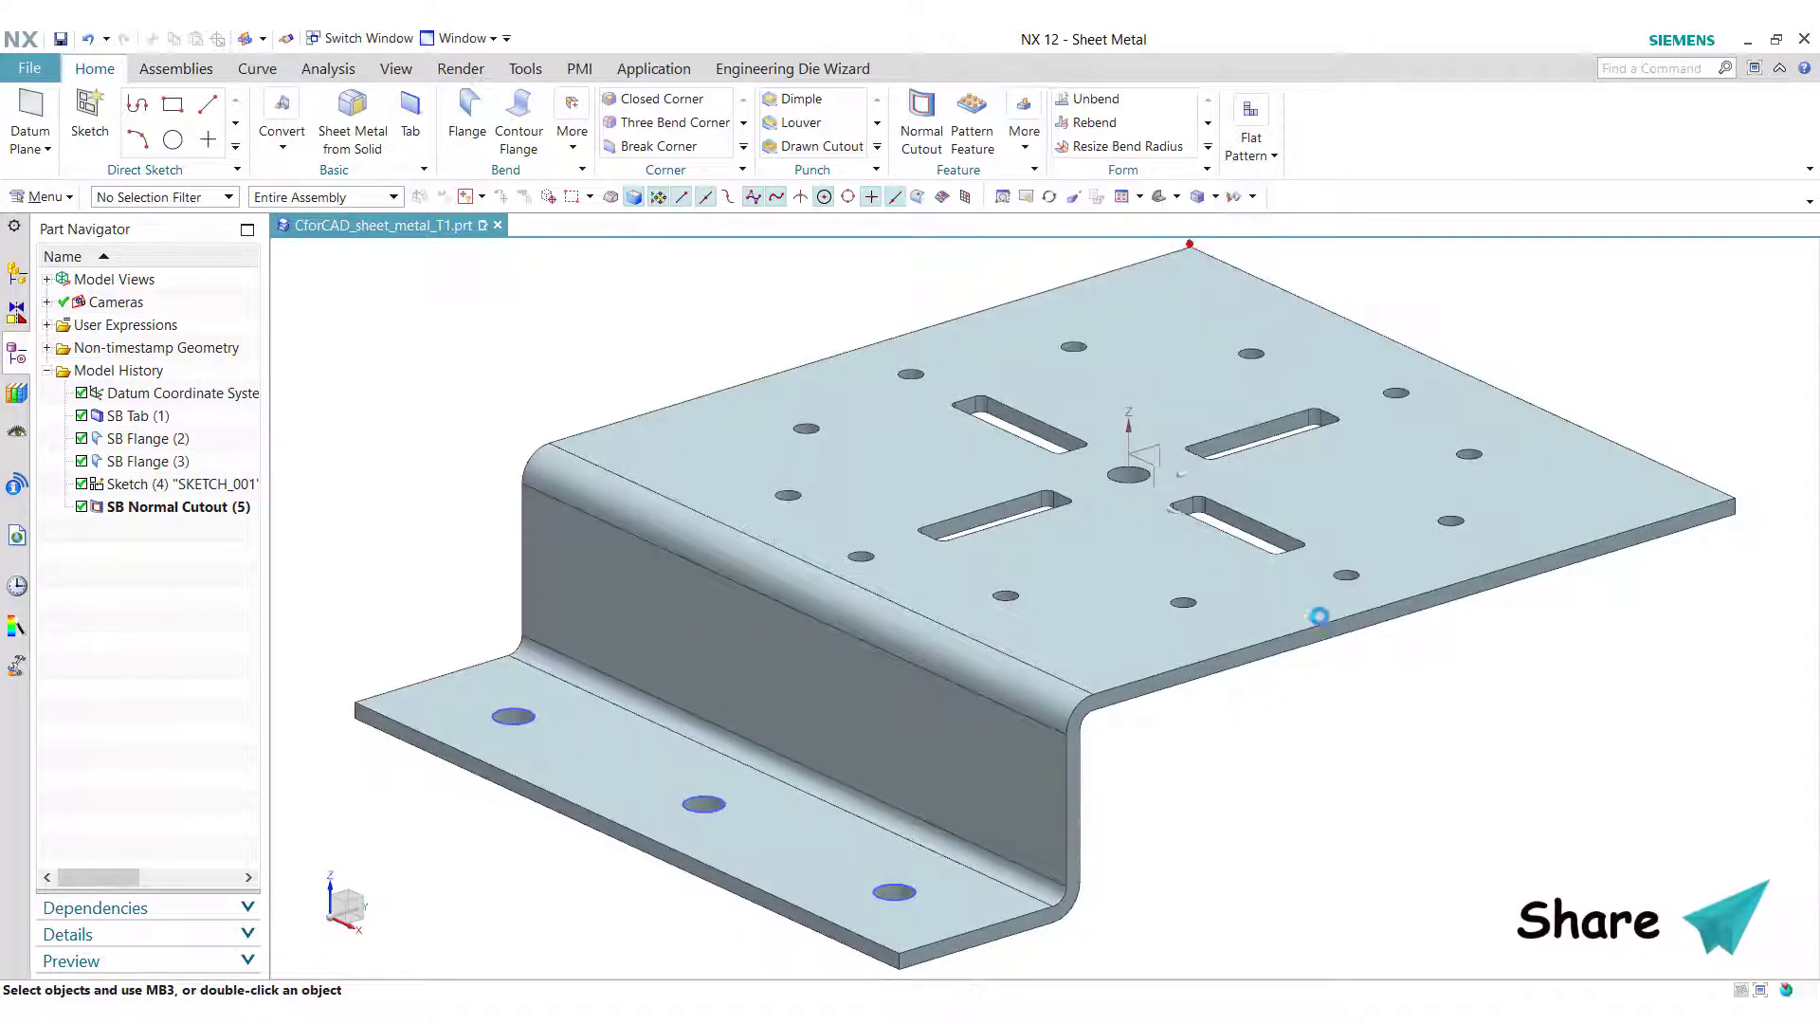
click(166, 506)
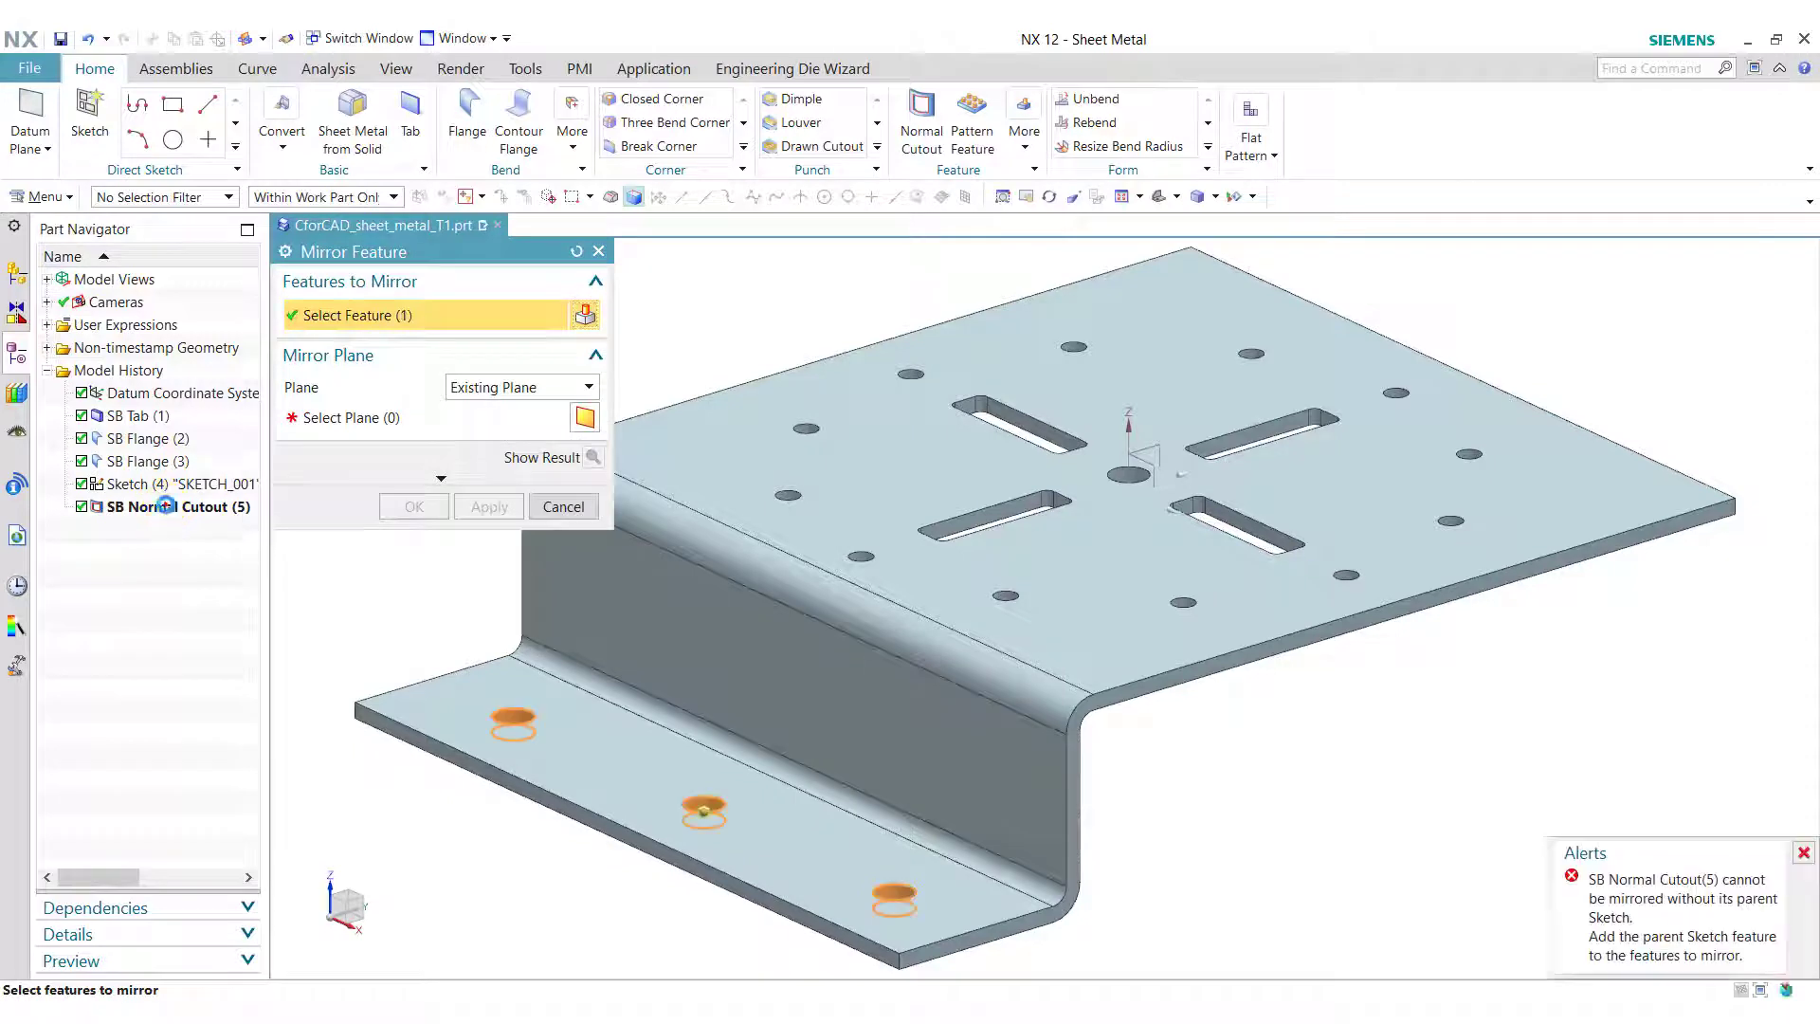
ctrl+click(161, 484)
ctrl+click(158, 461)
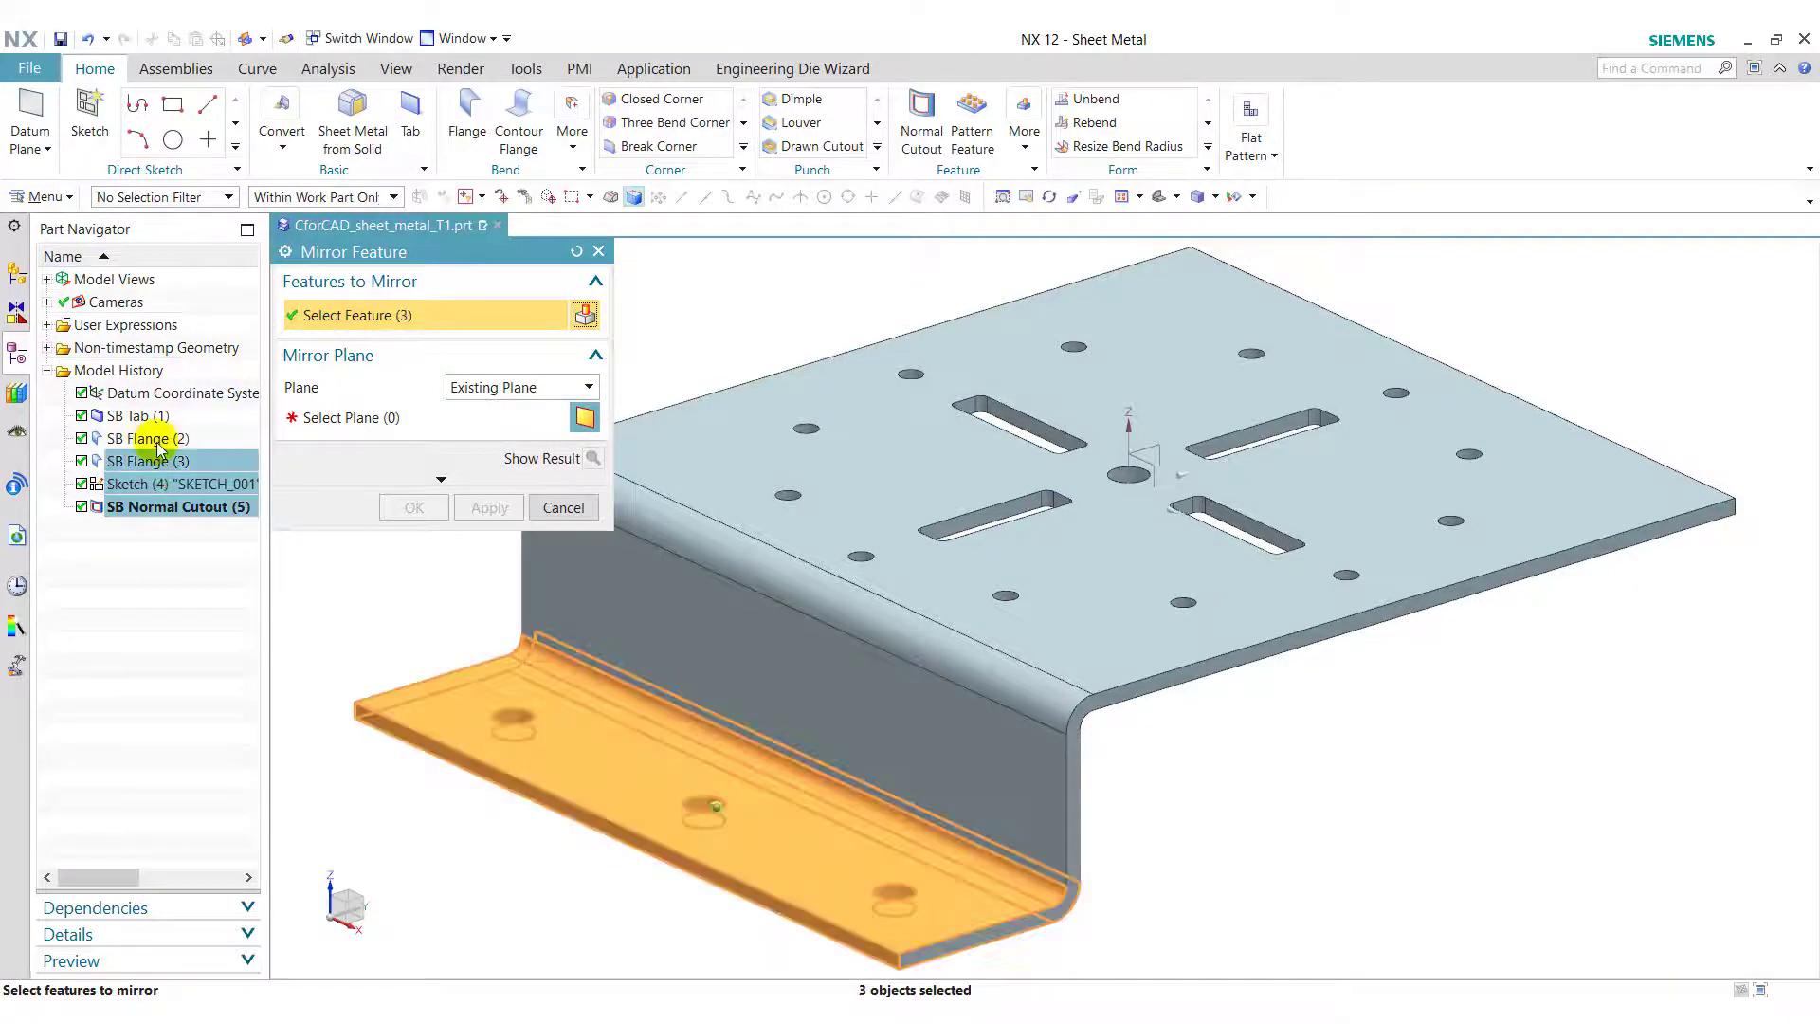
ctrl+click(151, 438)
click(345, 418)
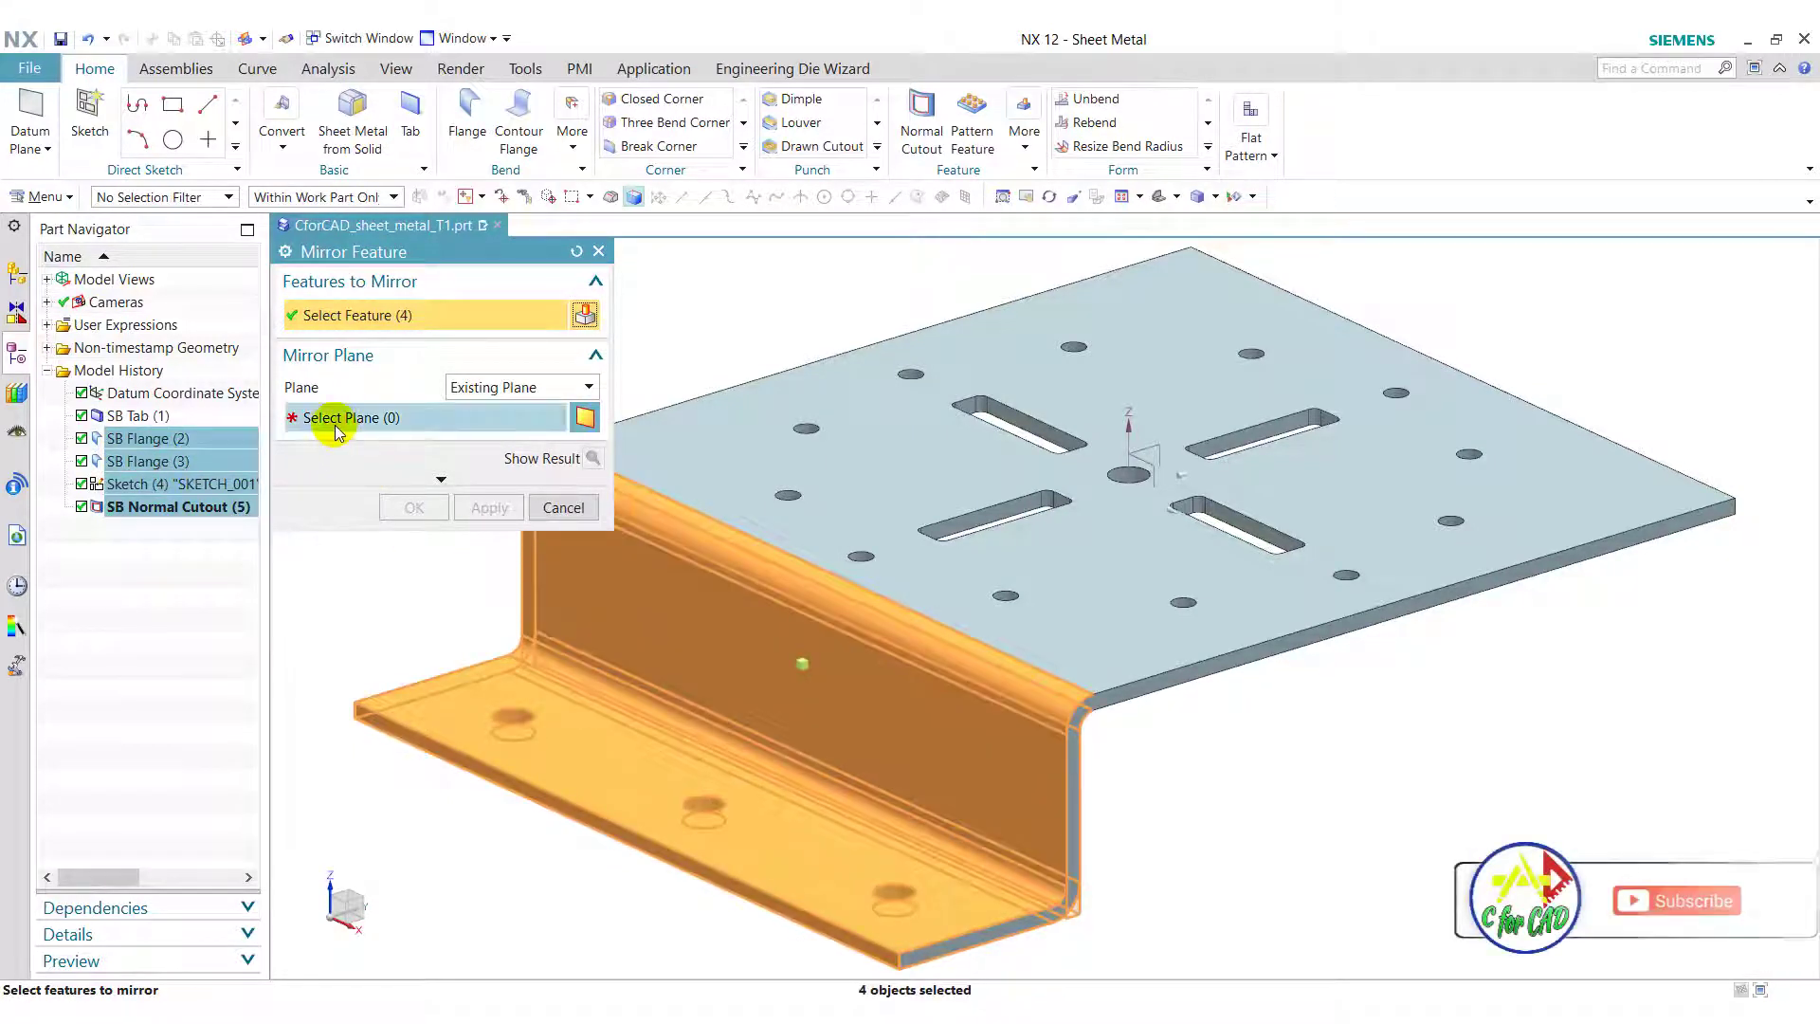
click(1149, 461)
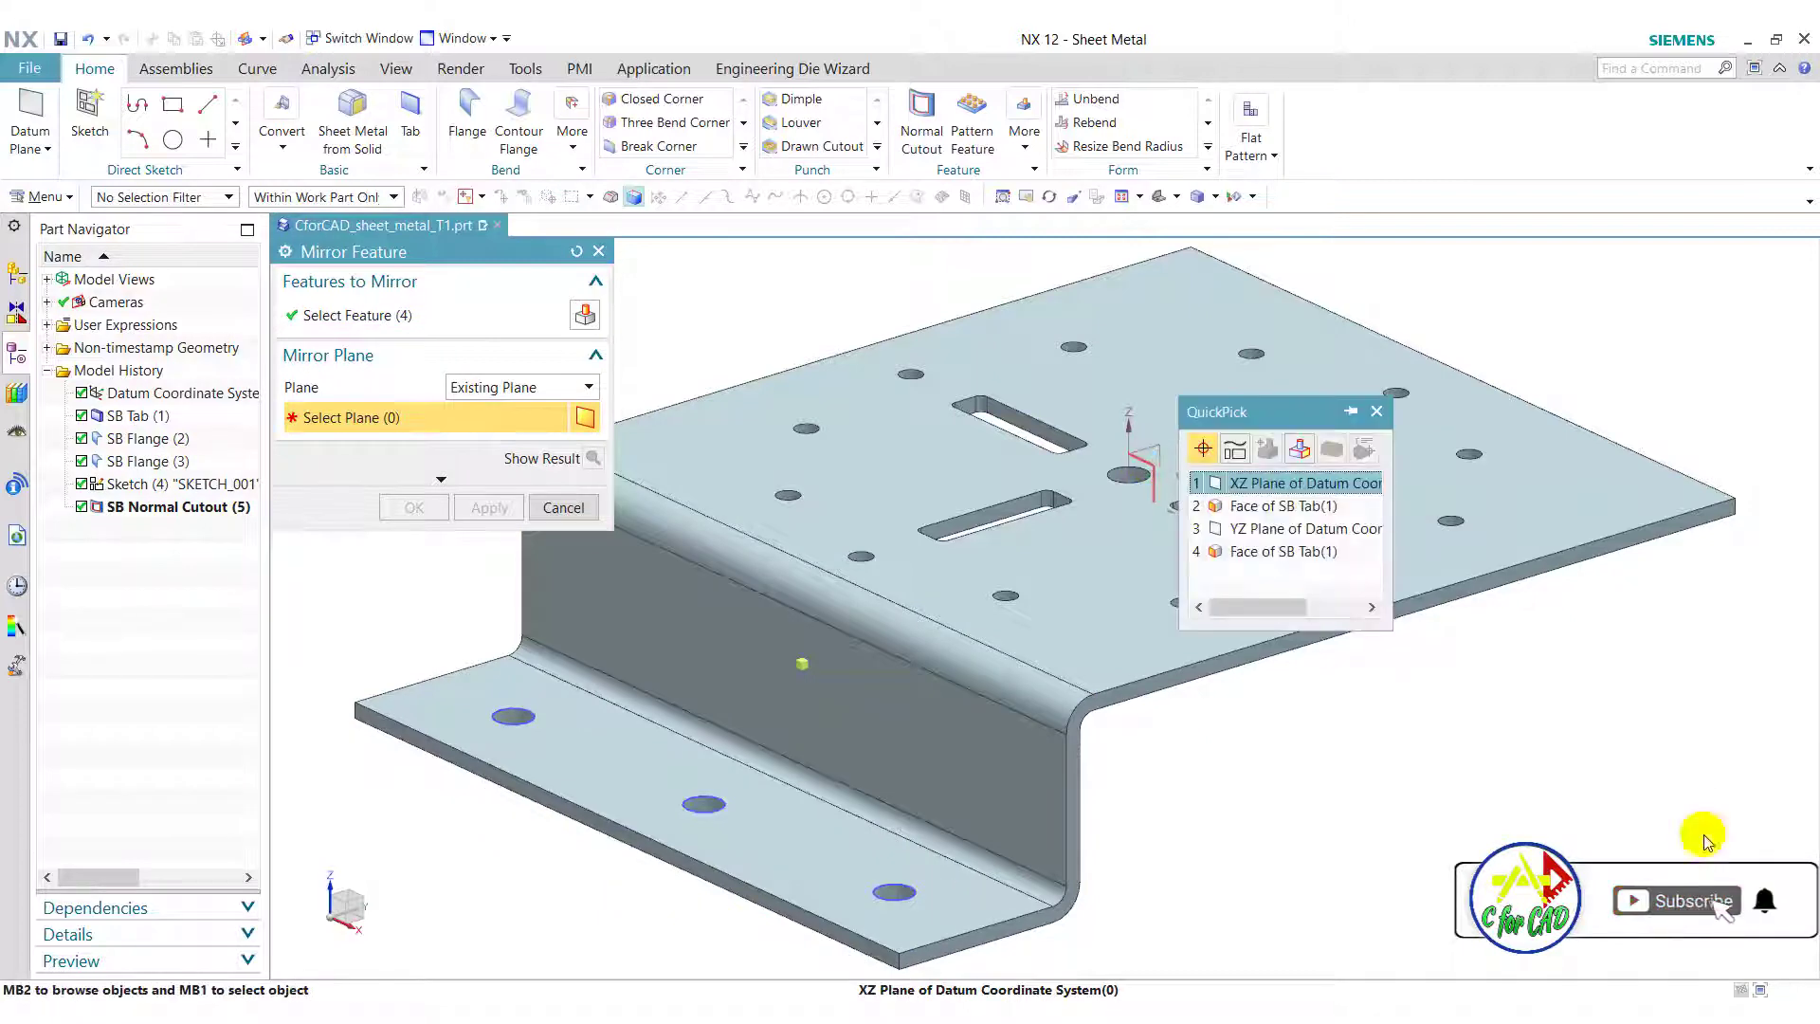
click(1271, 476)
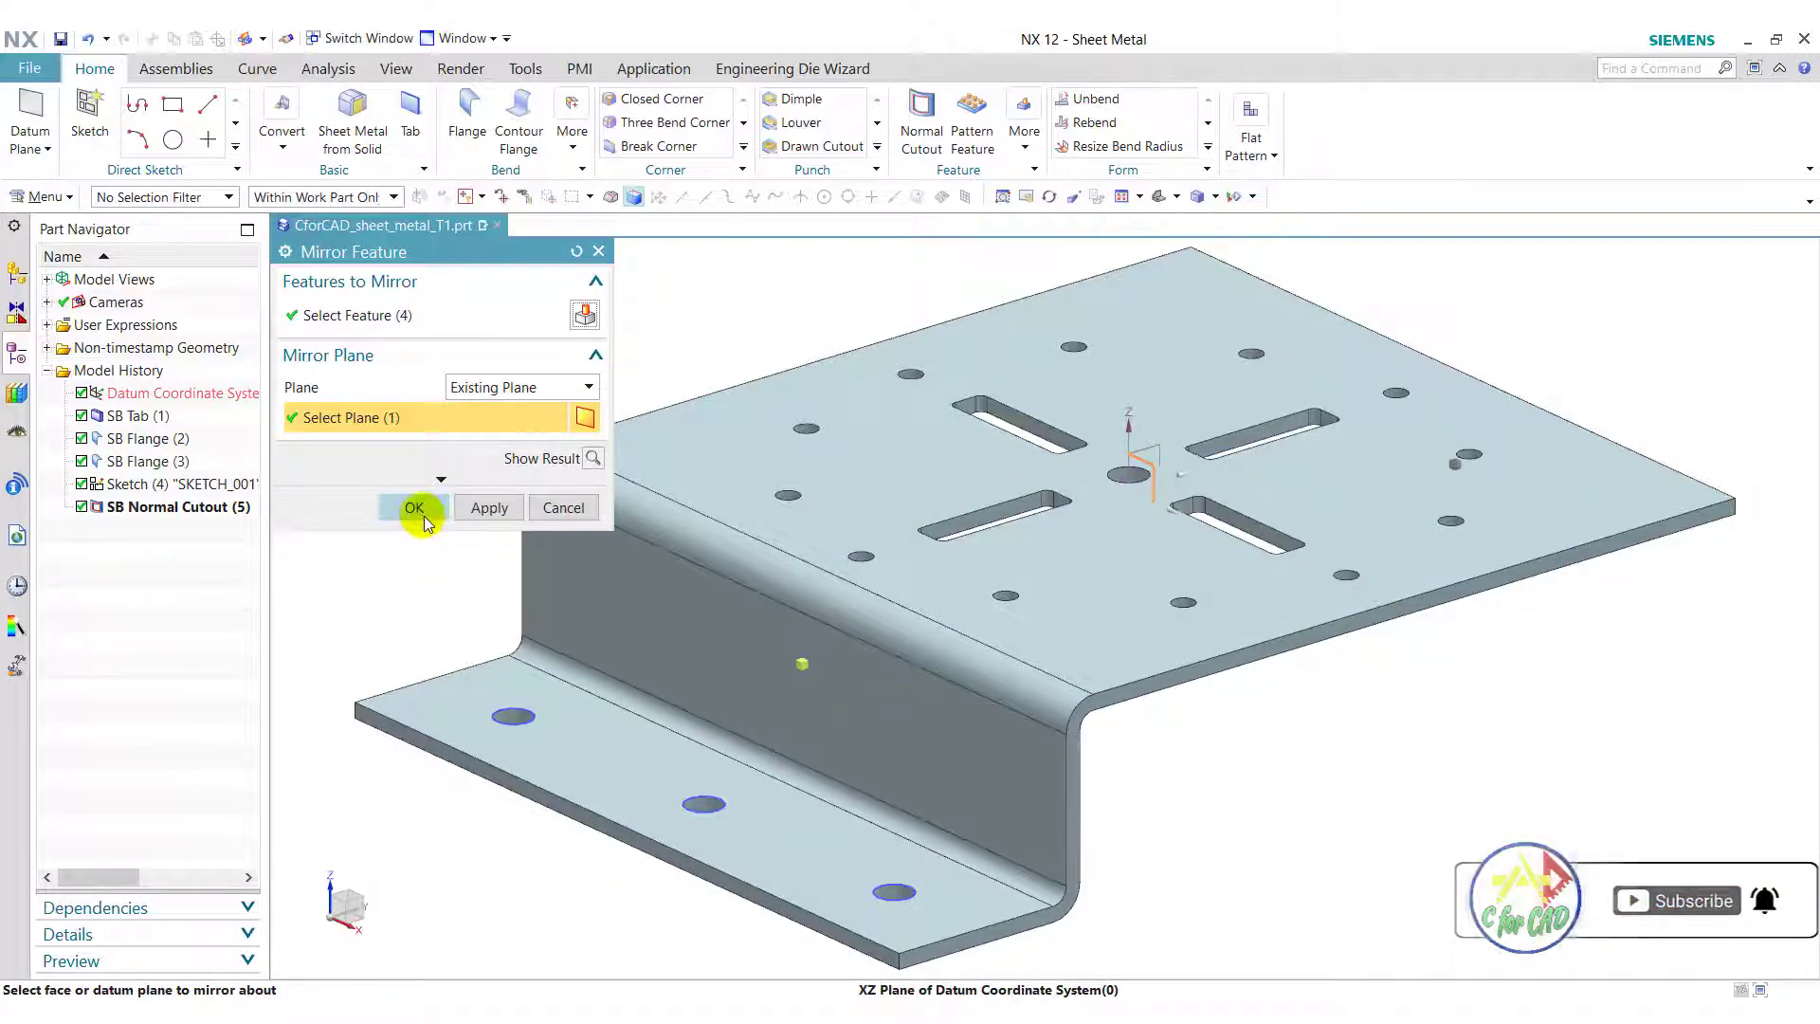
click(414, 507)
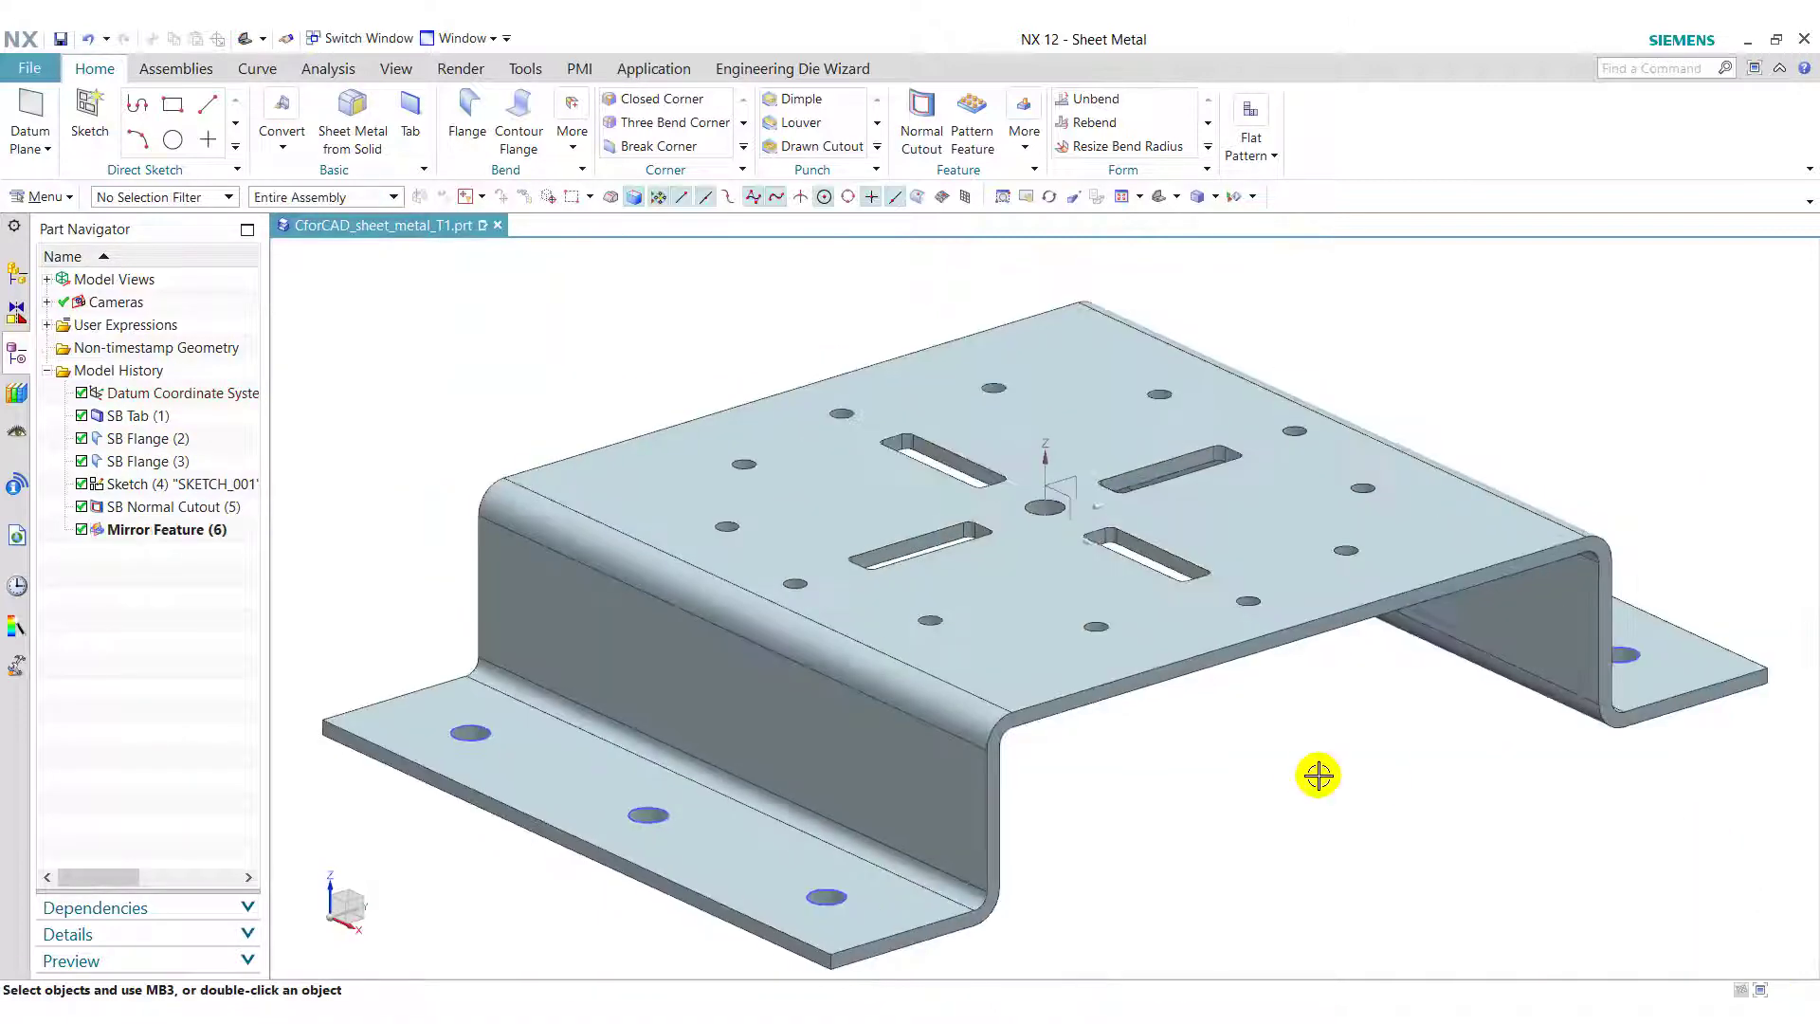
Step: Start a downward flange on the tab's rear edge with width option At Center, width 20 mm and length 25 mm
middle_drag(1592, 816, 1540, 810)
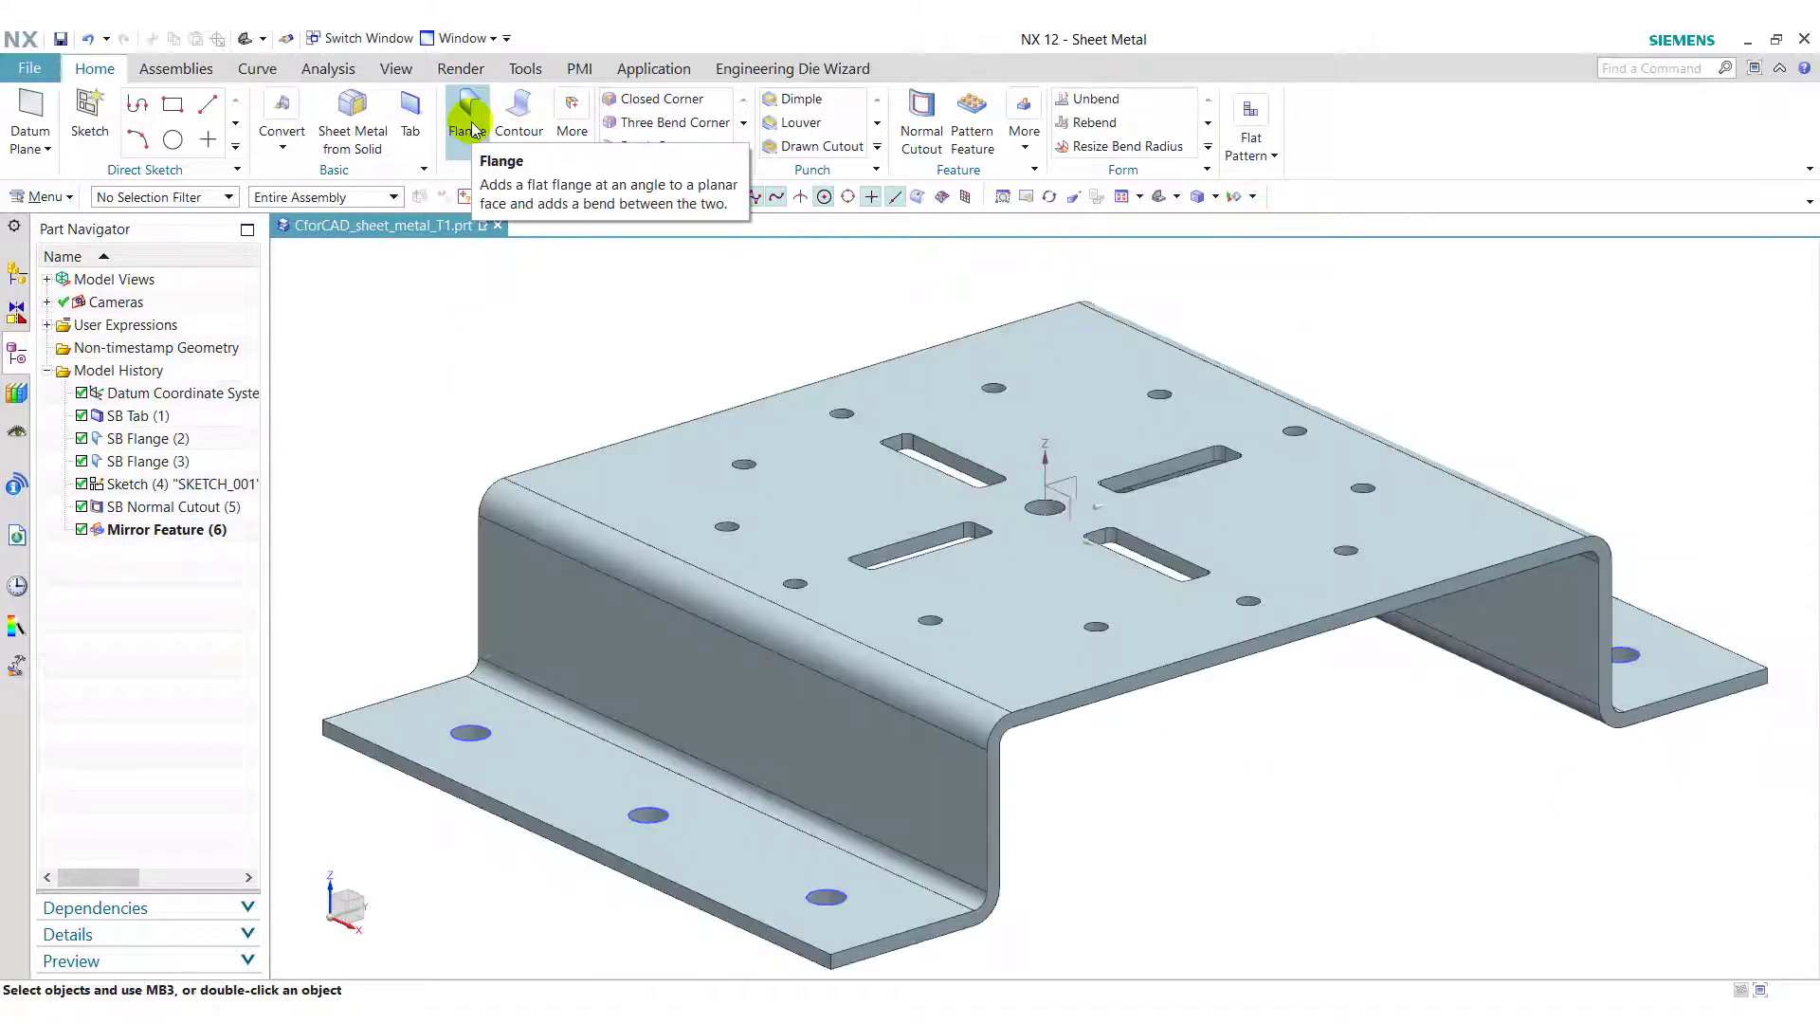
click(468, 118)
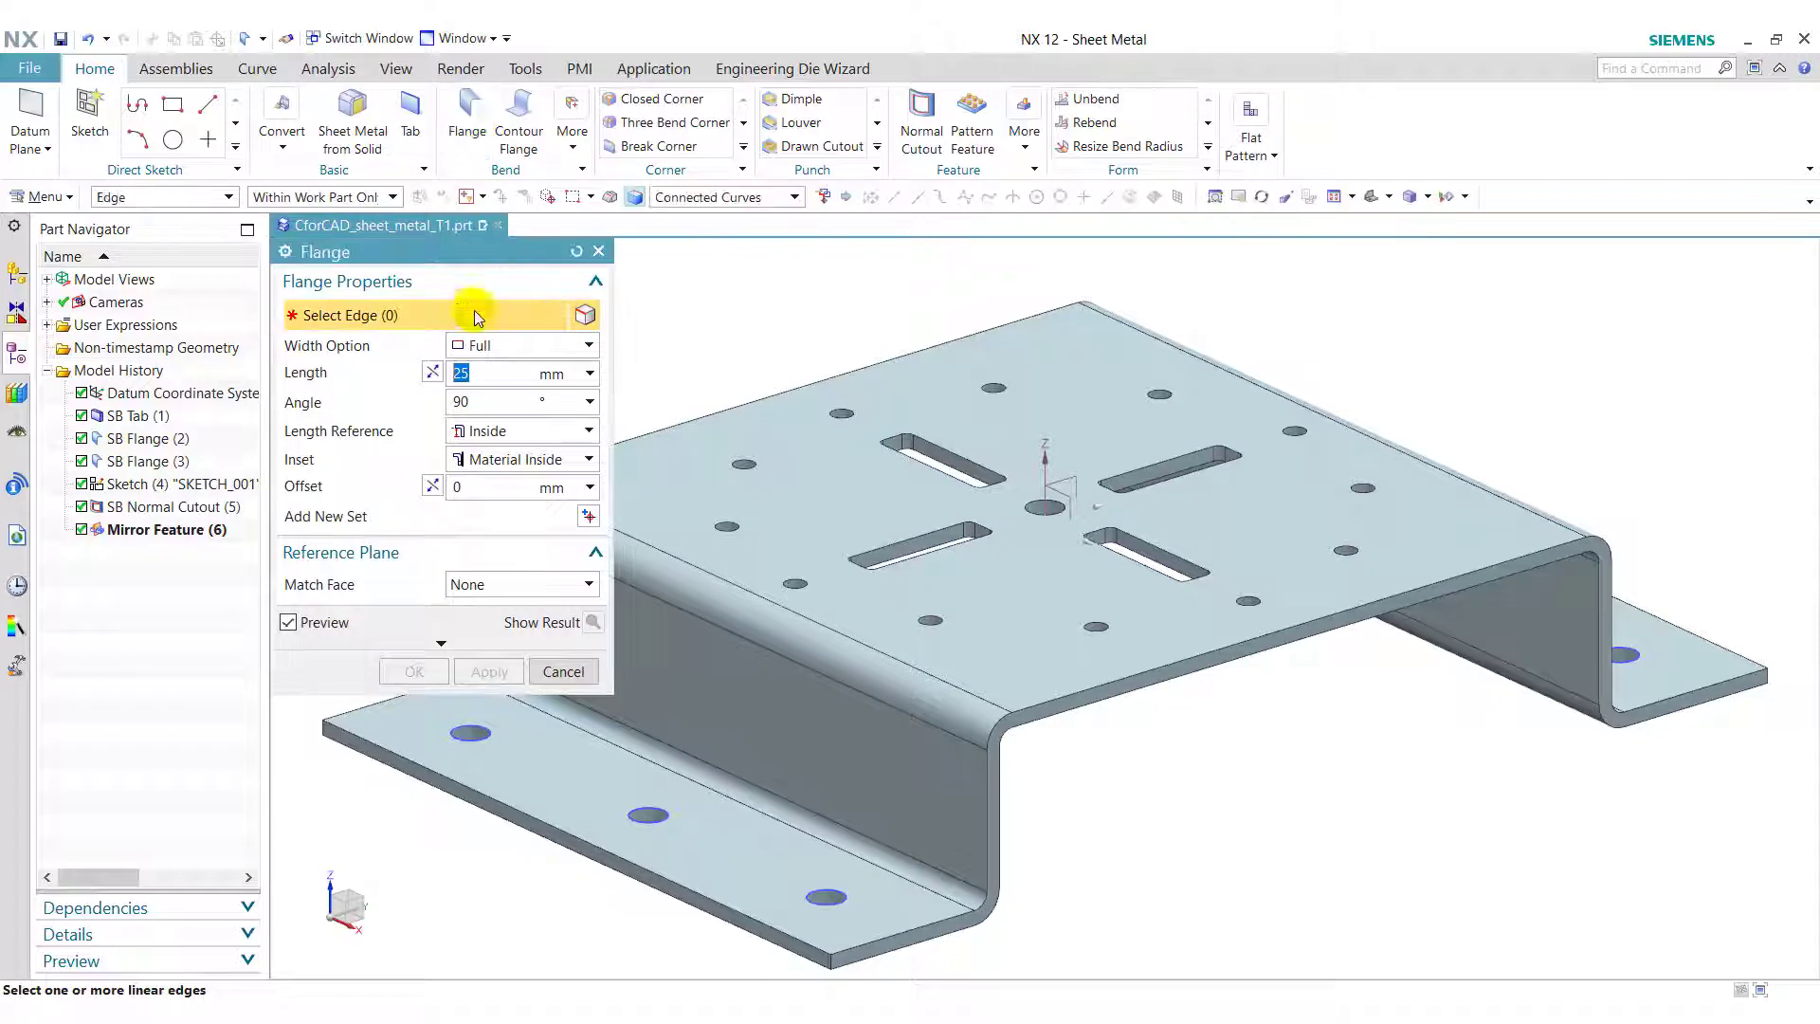
click(521, 347)
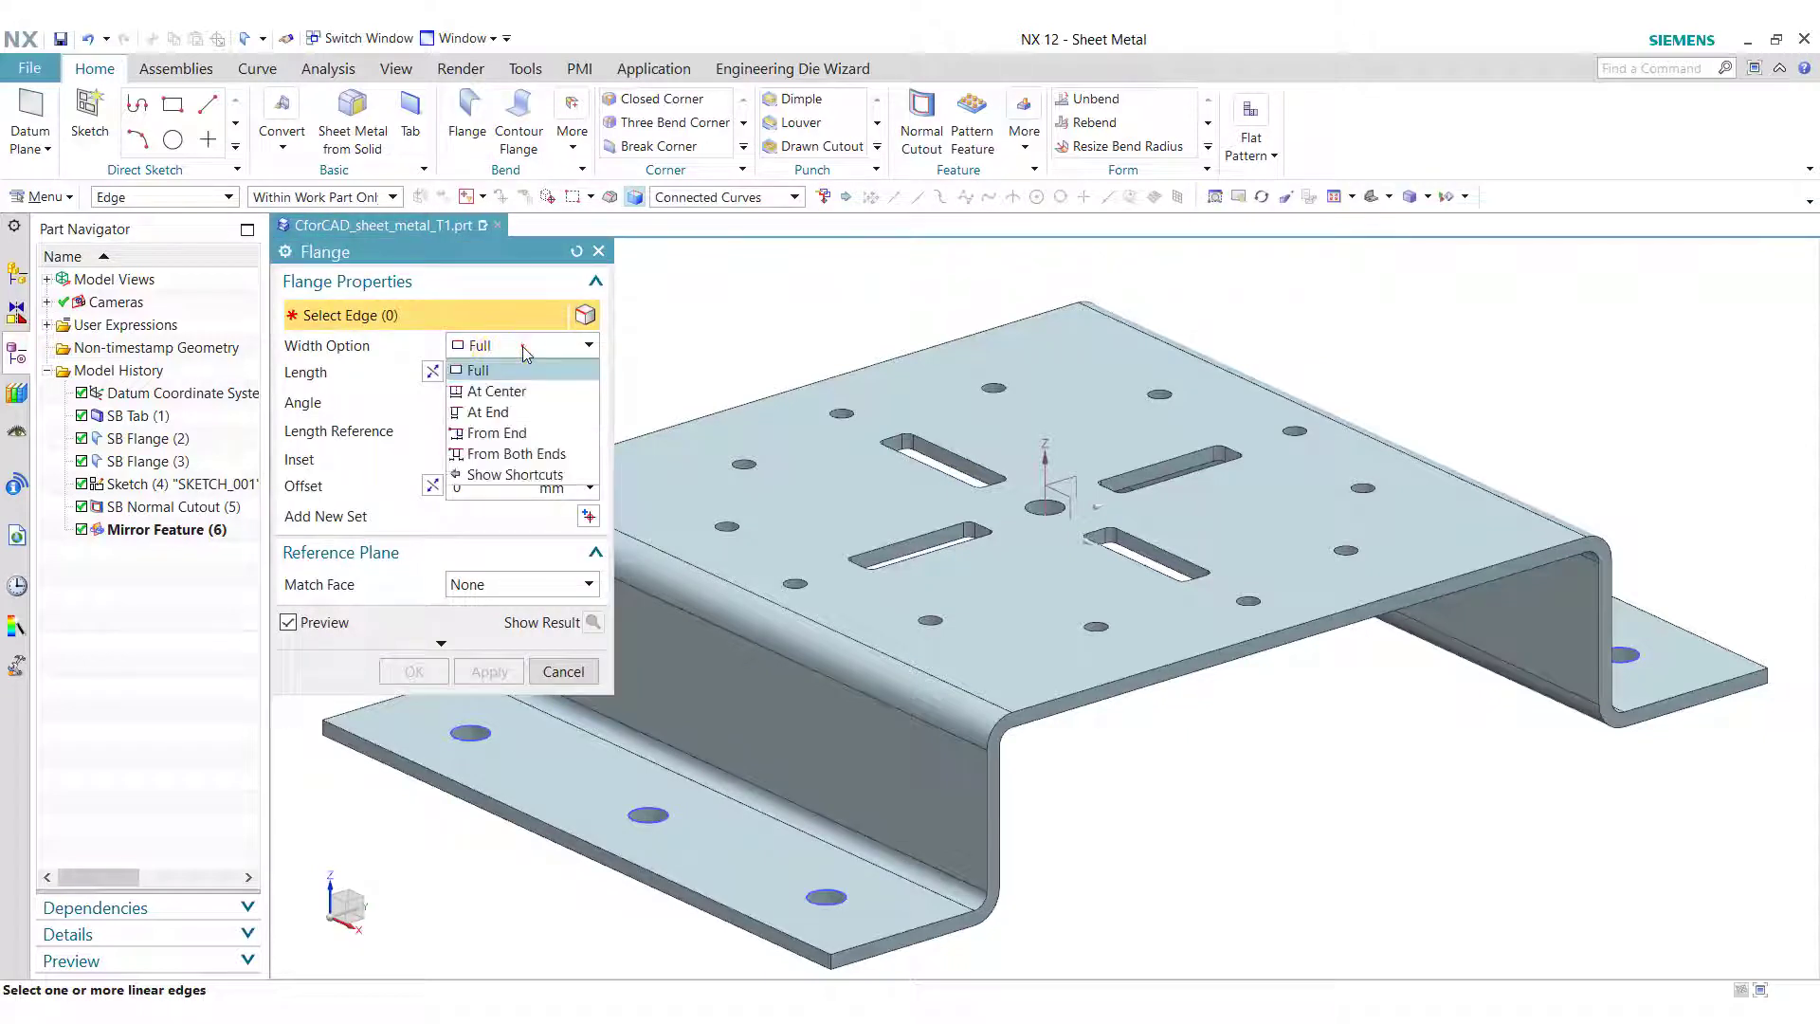
click(522, 393)
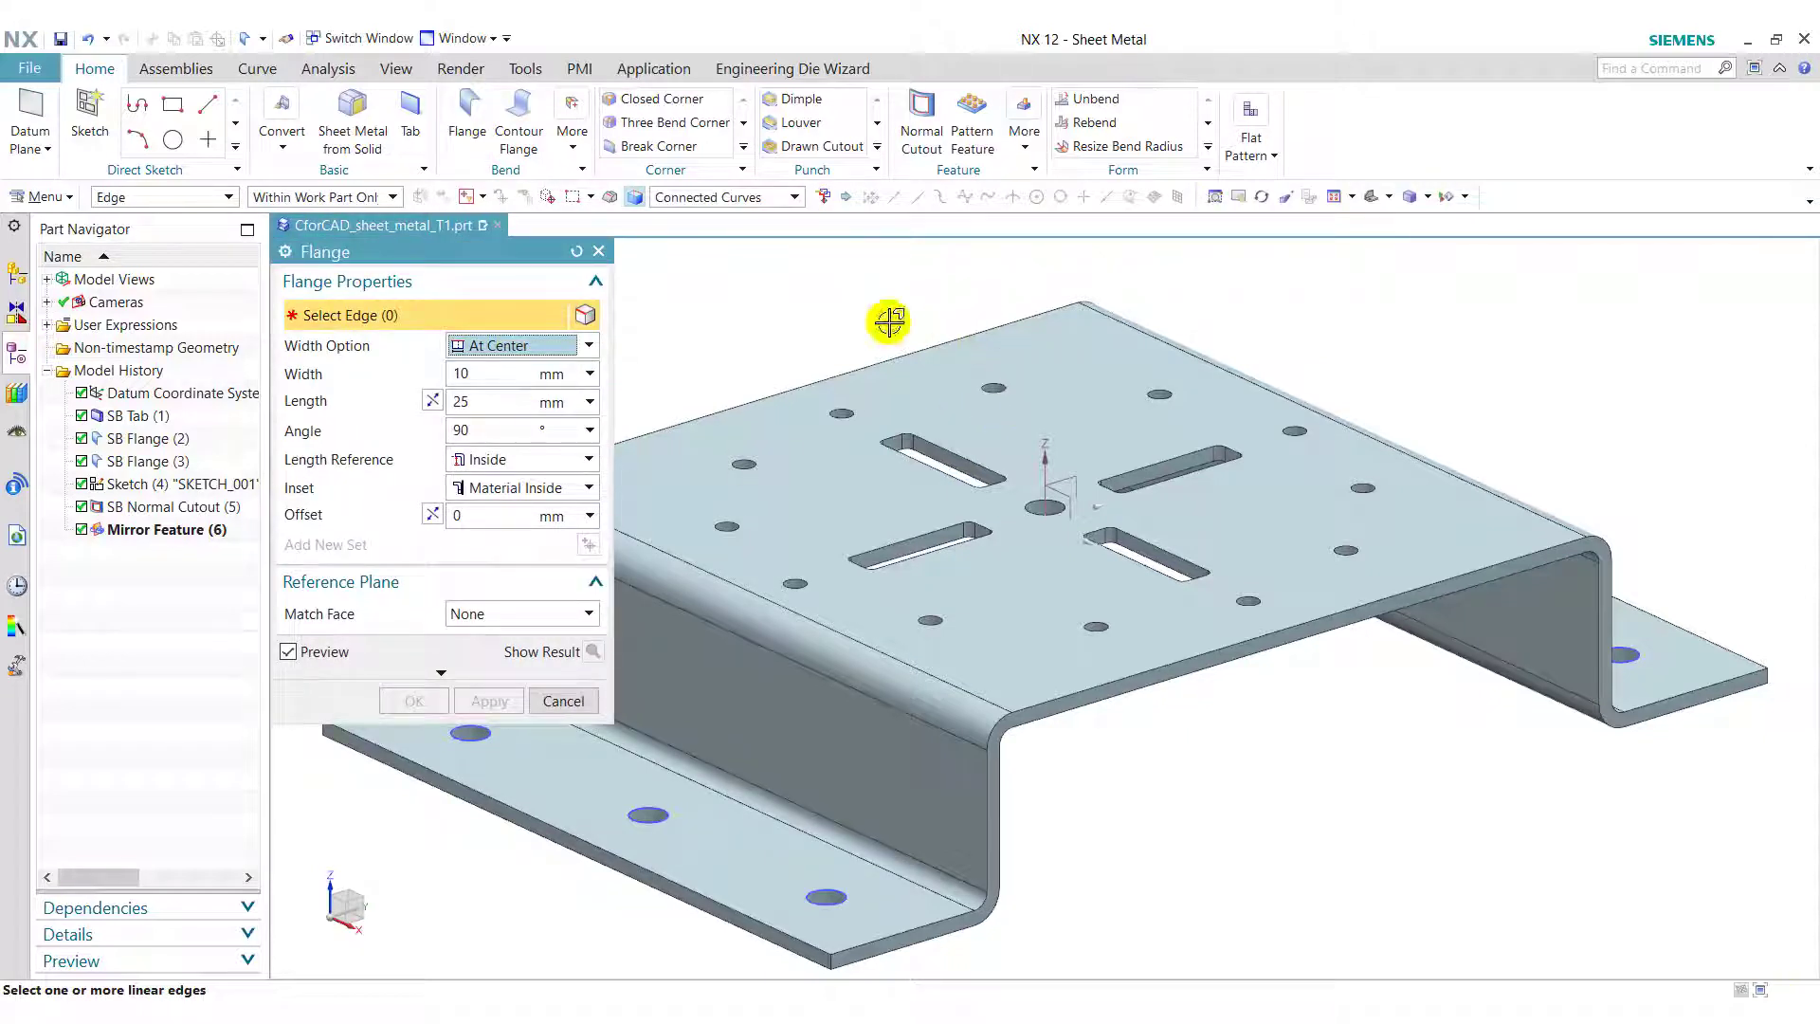
click(873, 365)
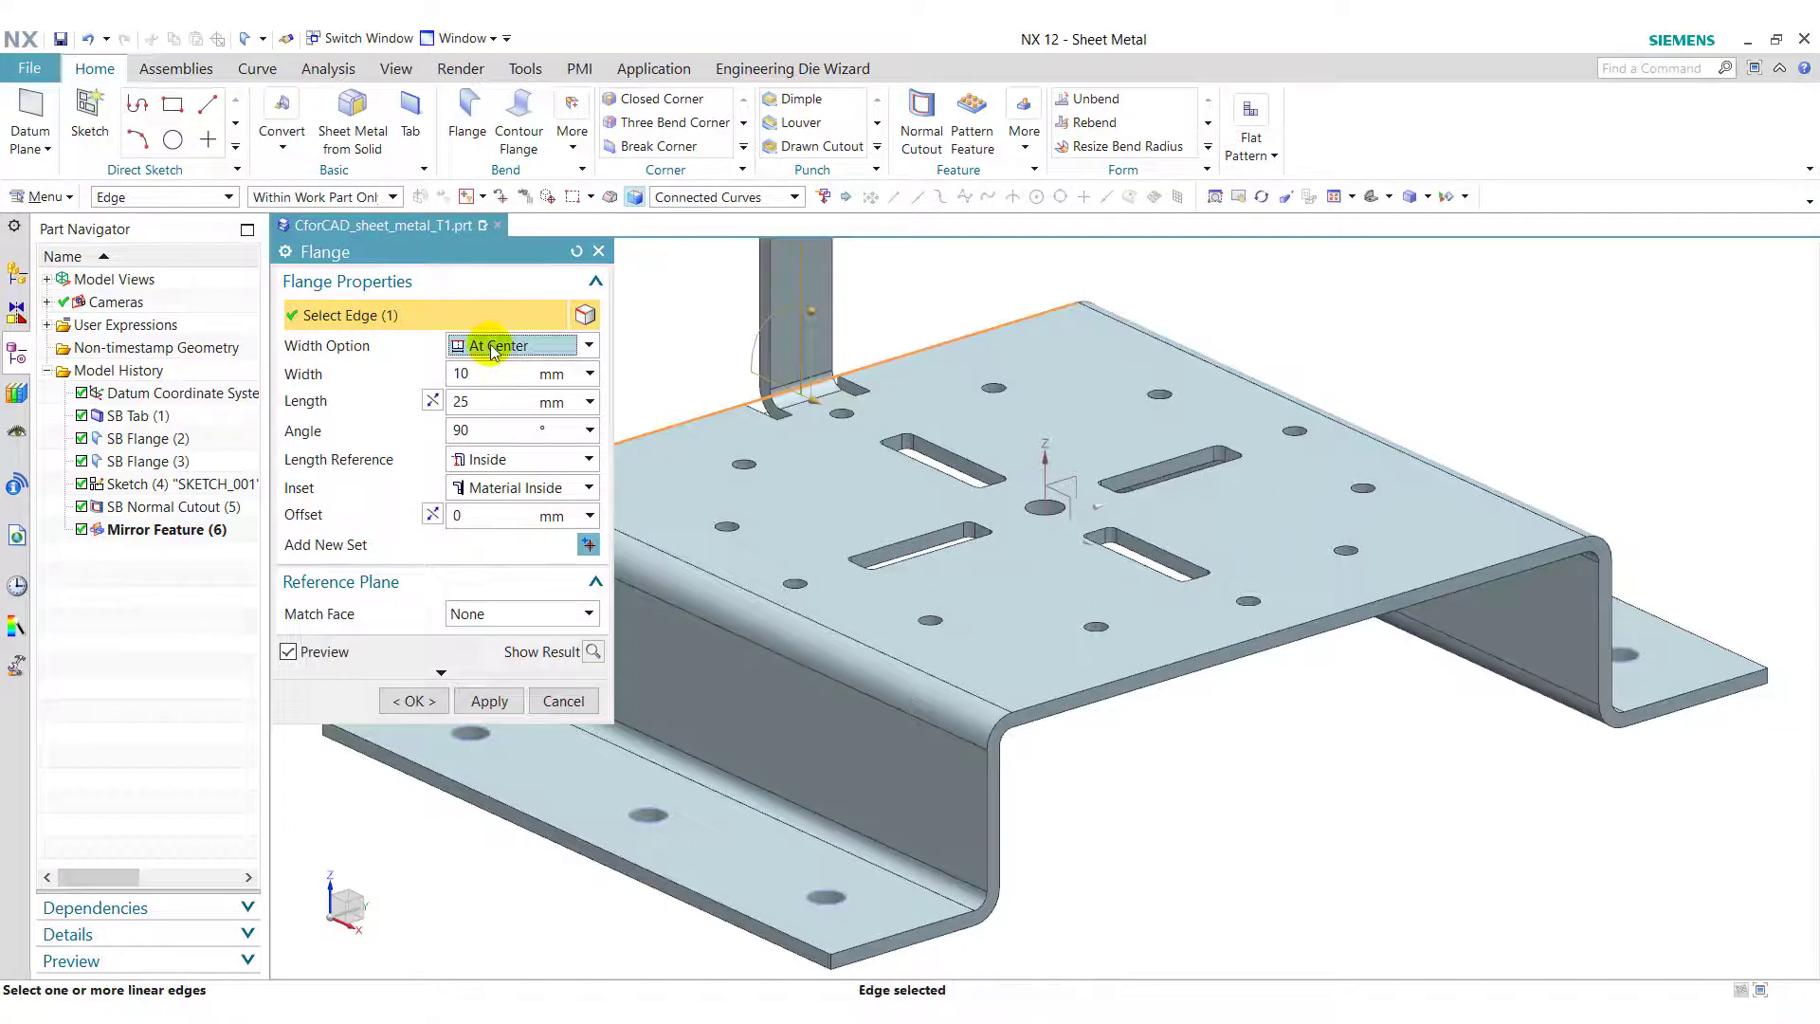
click(509, 396)
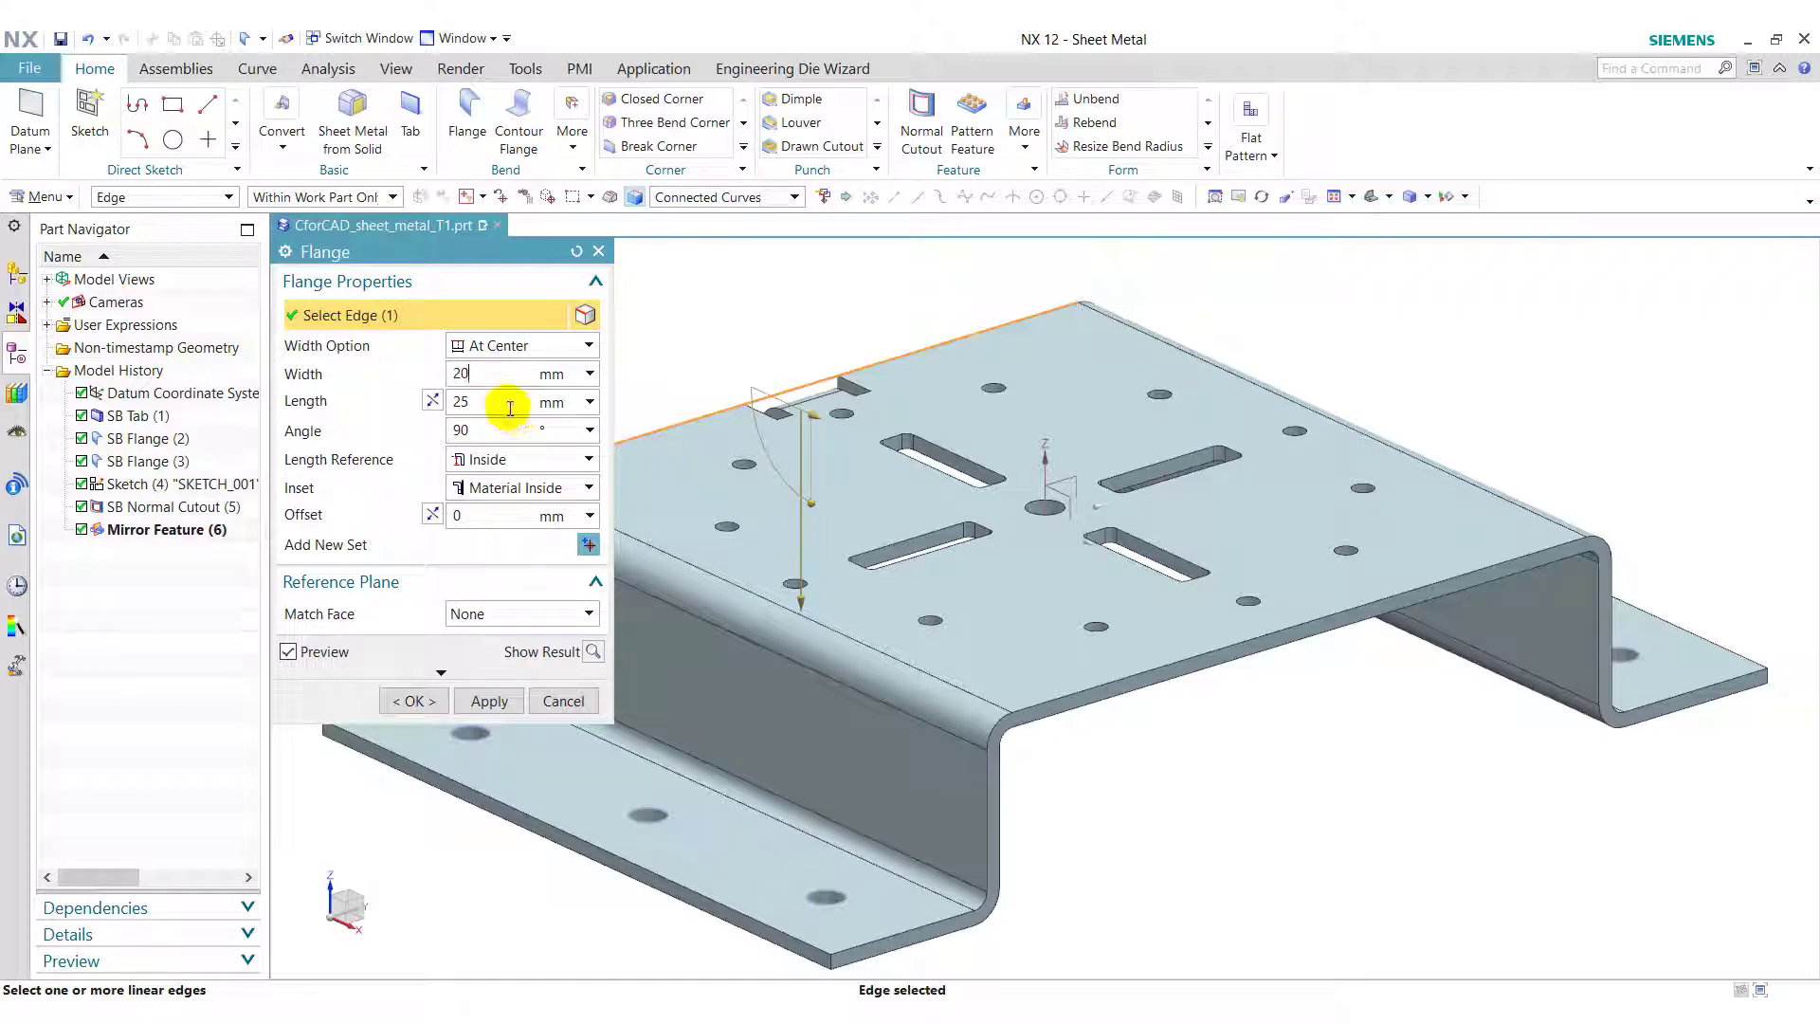
click(509, 406)
Step: Set the rear flange's length reference to Inside and inset to Material Outside, and create the flange
click(505, 459)
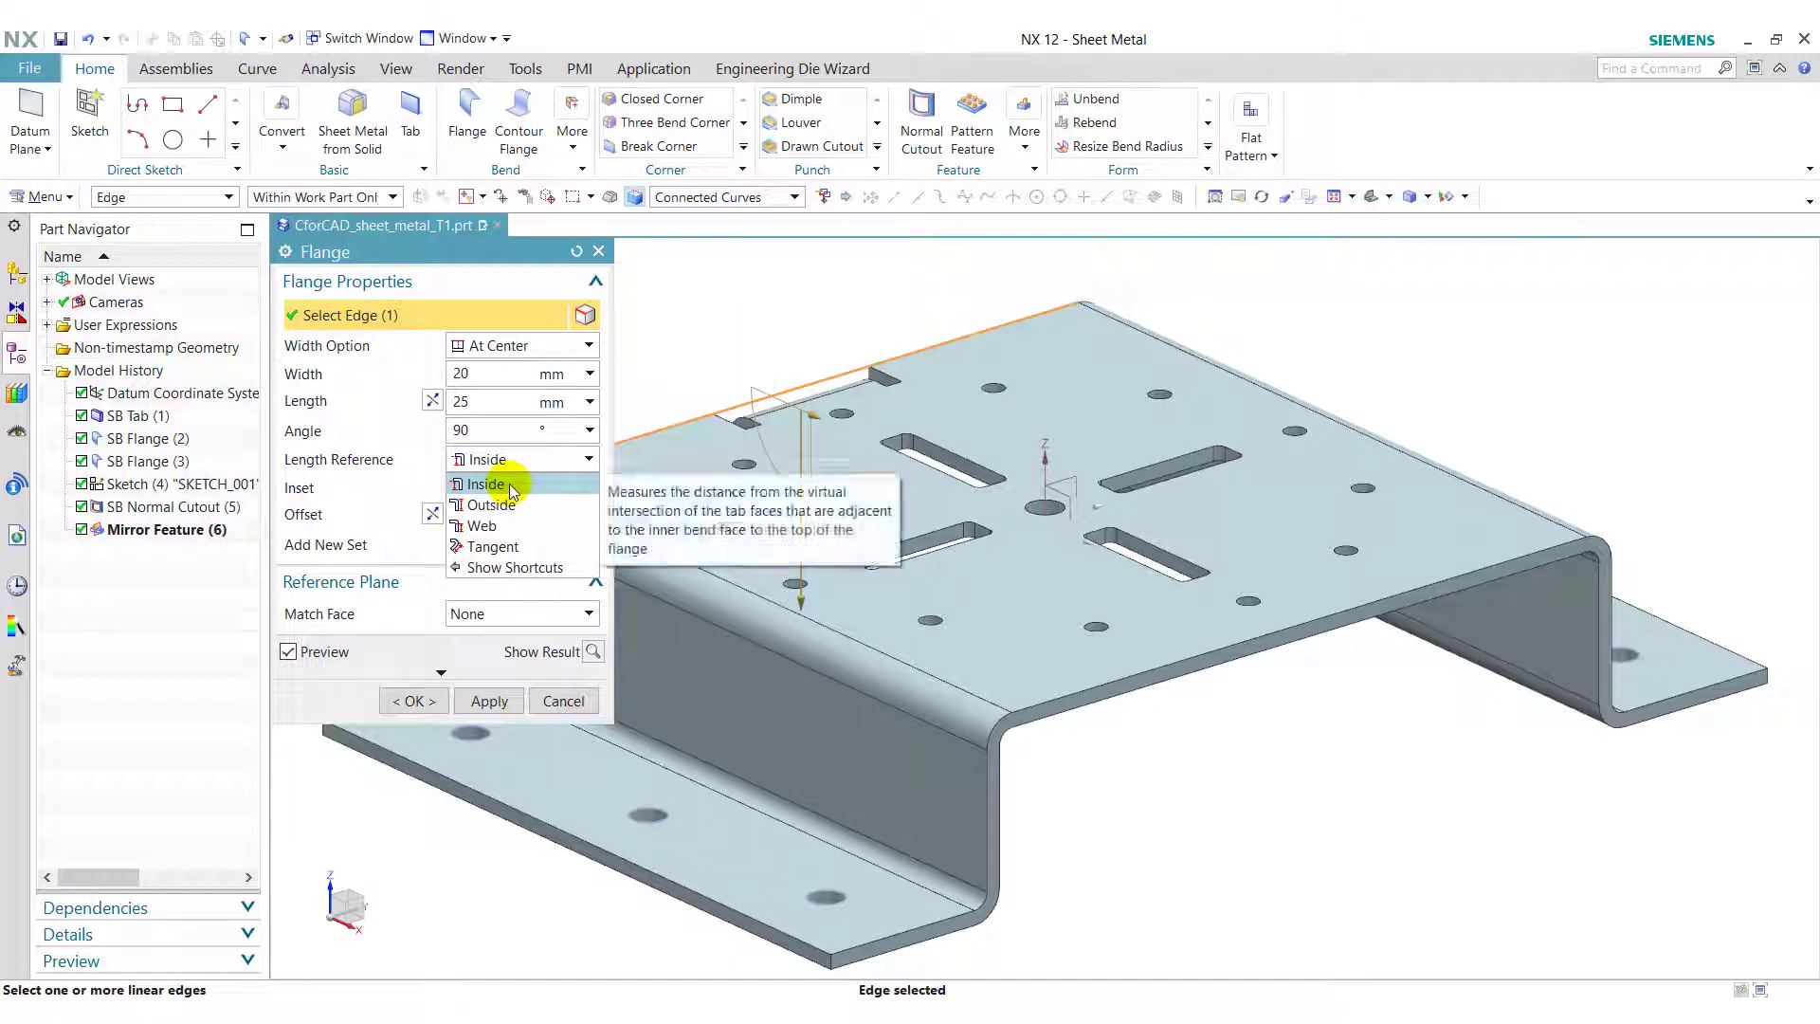
click(509, 483)
click(517, 490)
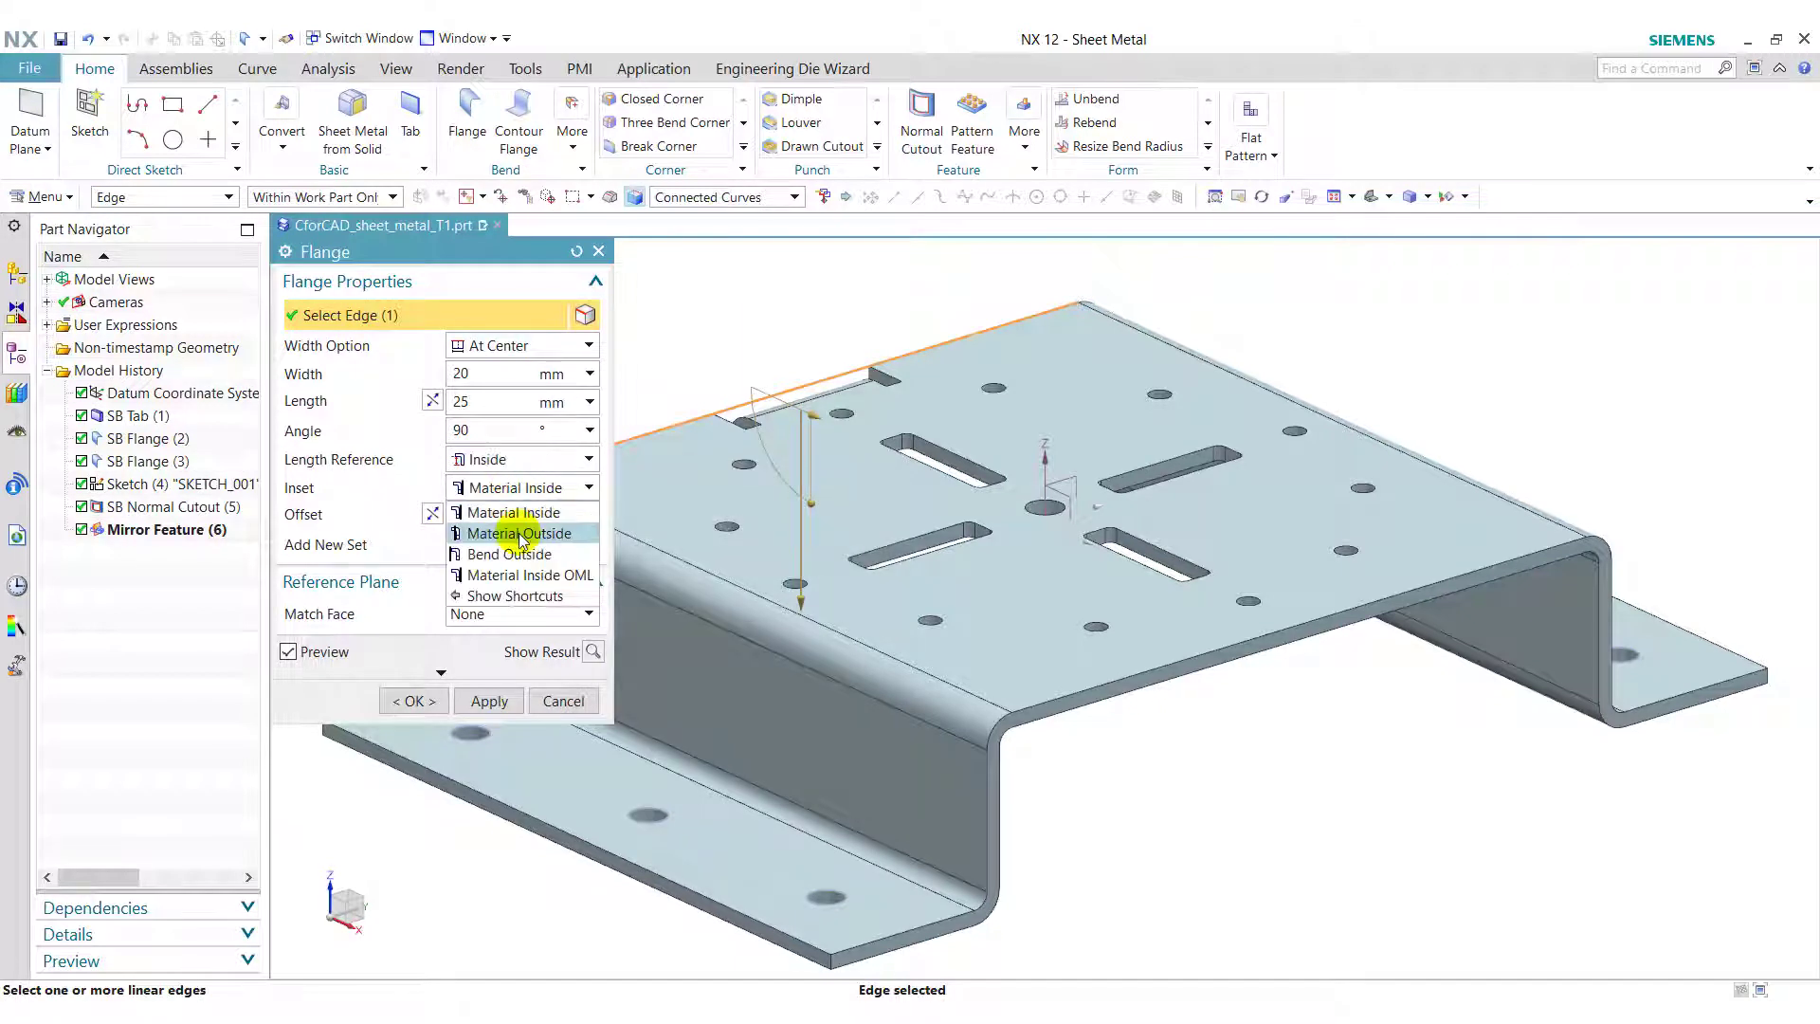
click(521, 536)
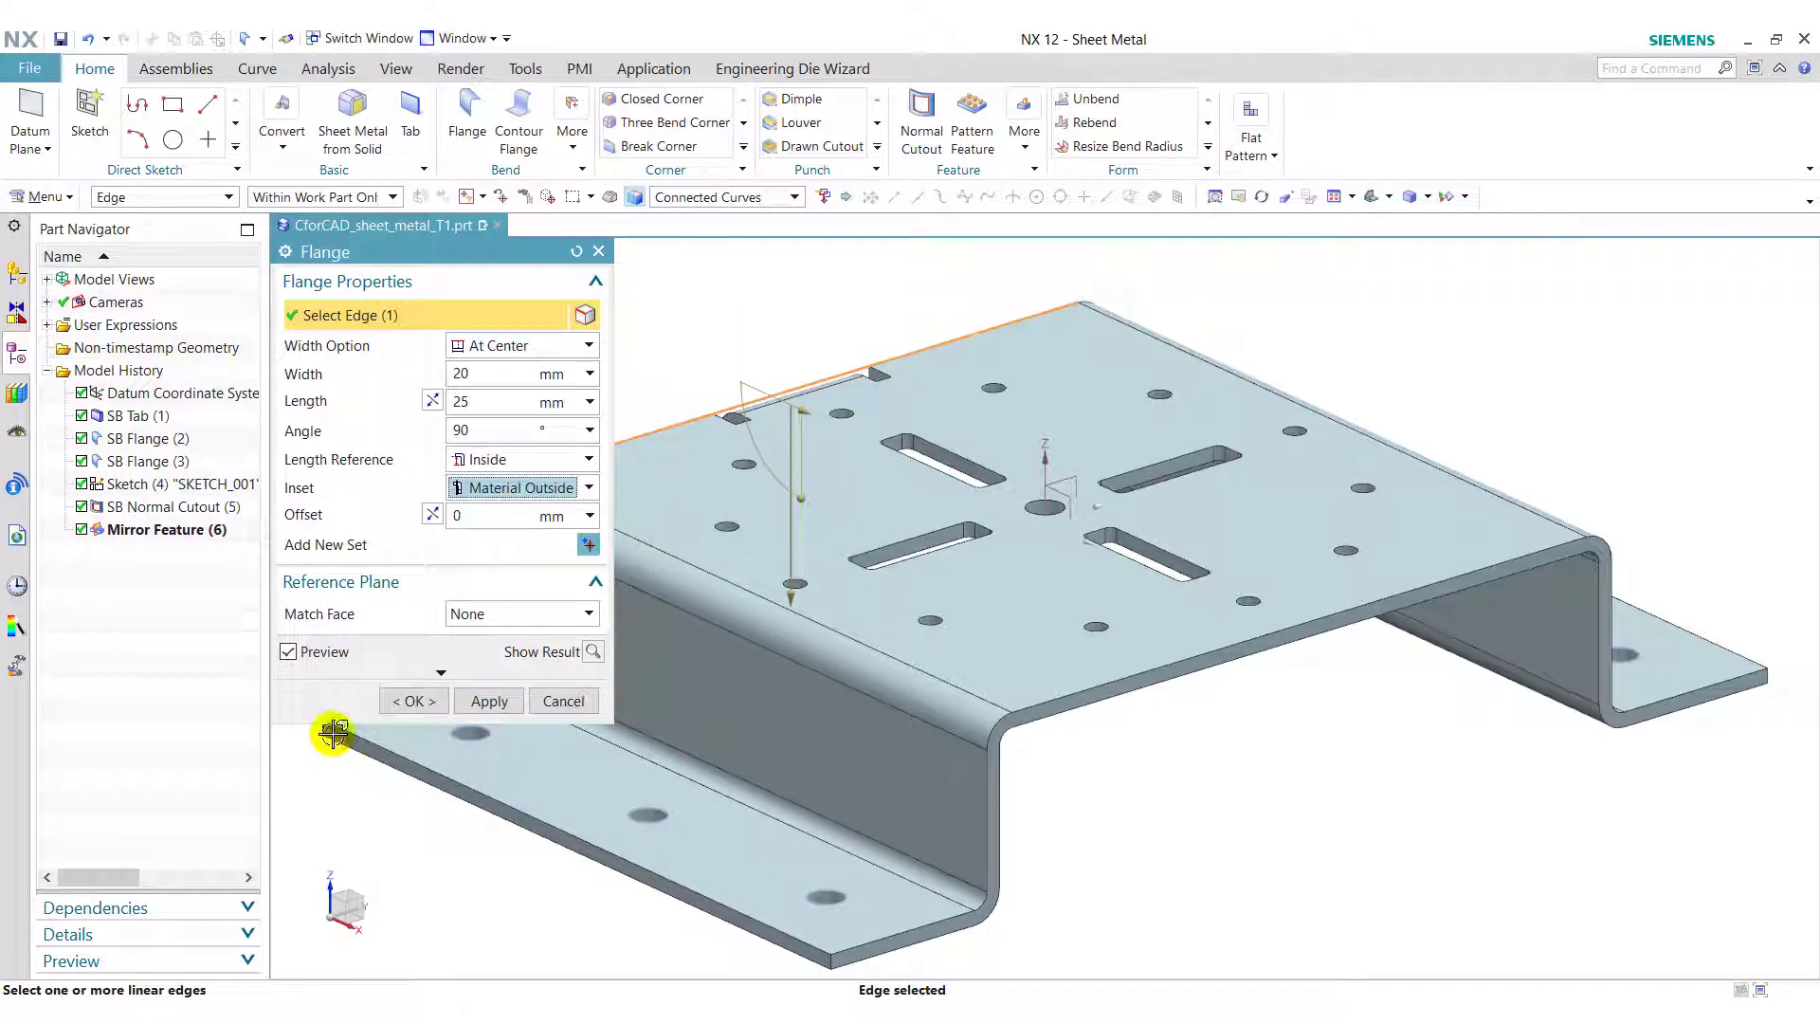
click(414, 702)
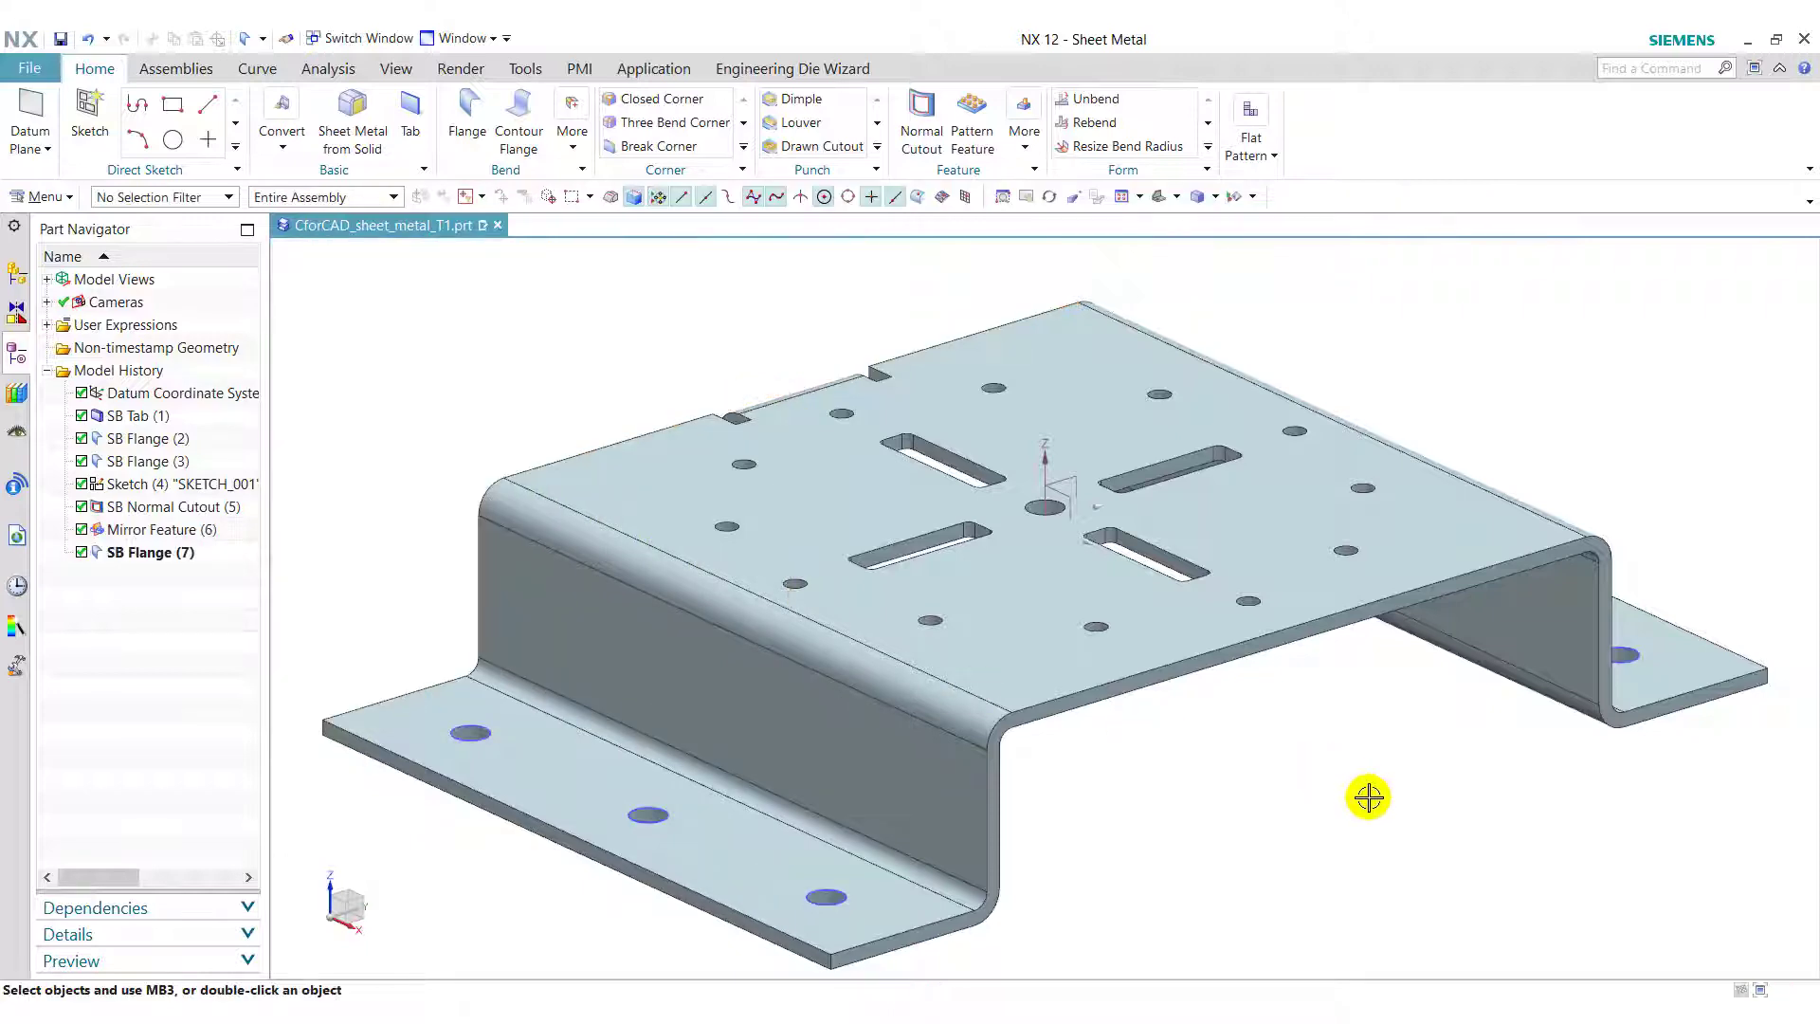
Step: Change the solid body's display colour to Strong Leaf (ID 138)
middle_drag(1282, 805, 691, 560)
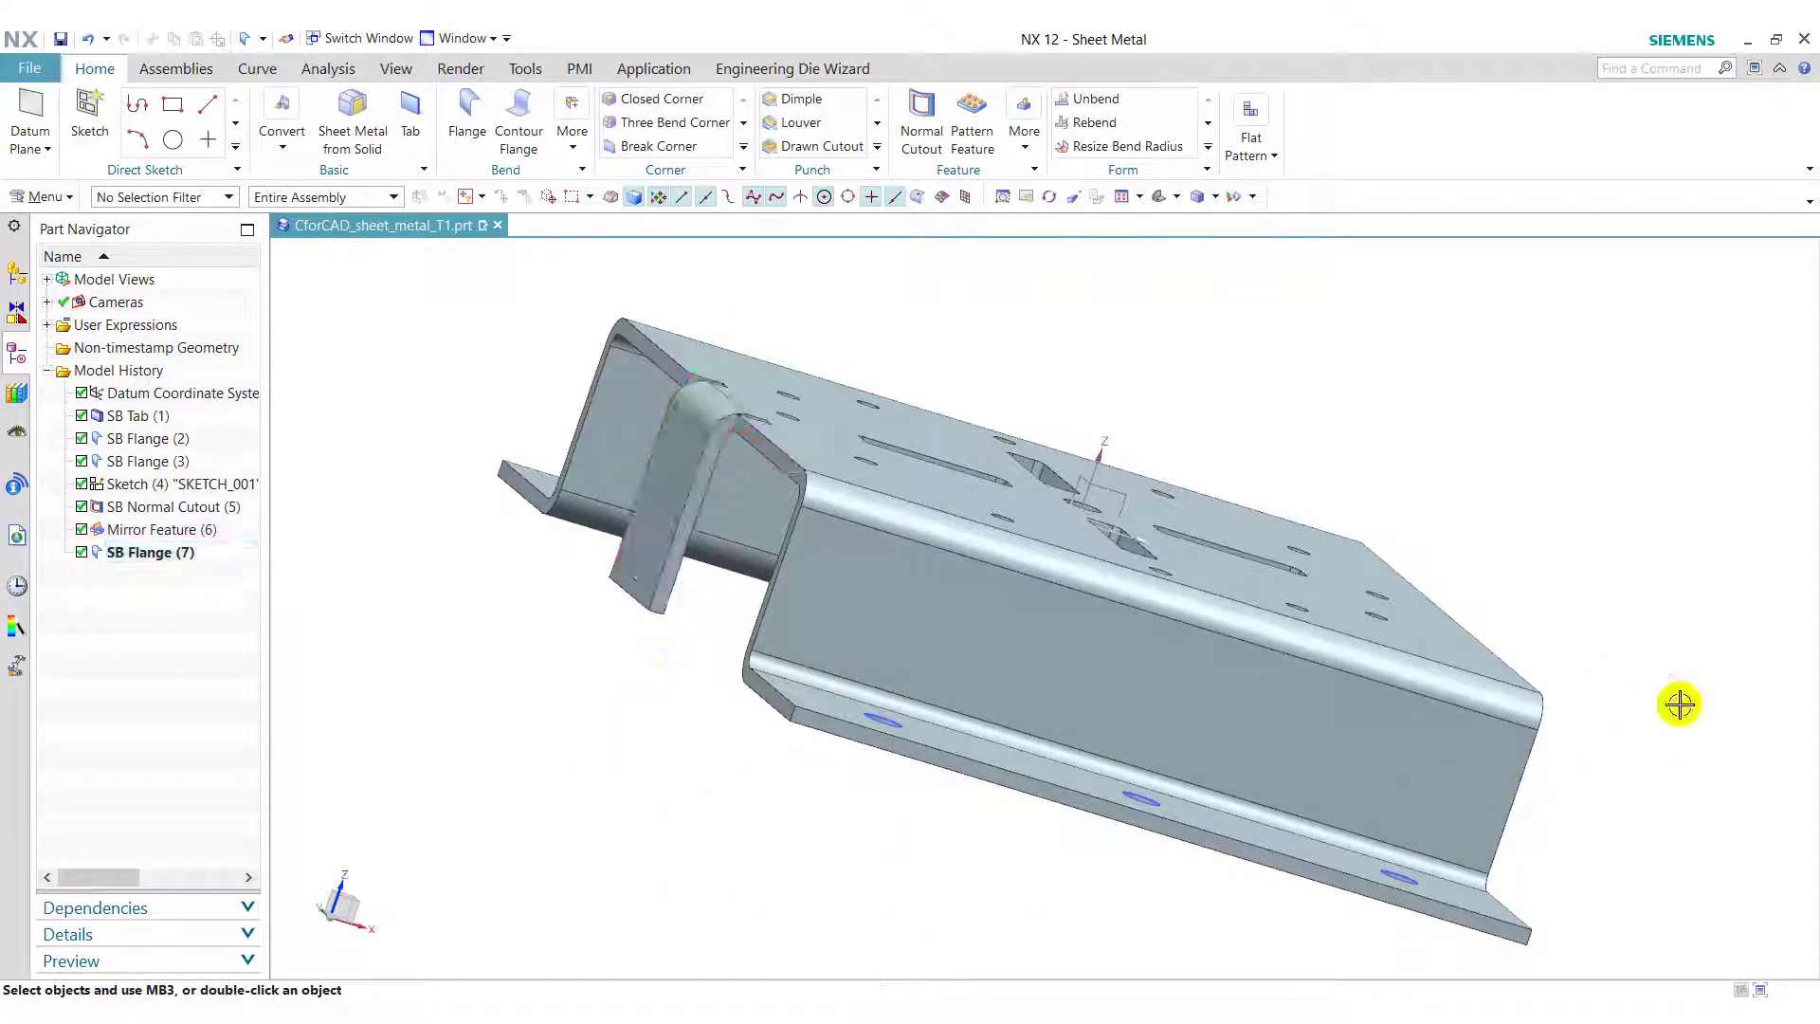
middle_drag(1678, 707, 1077, 237)
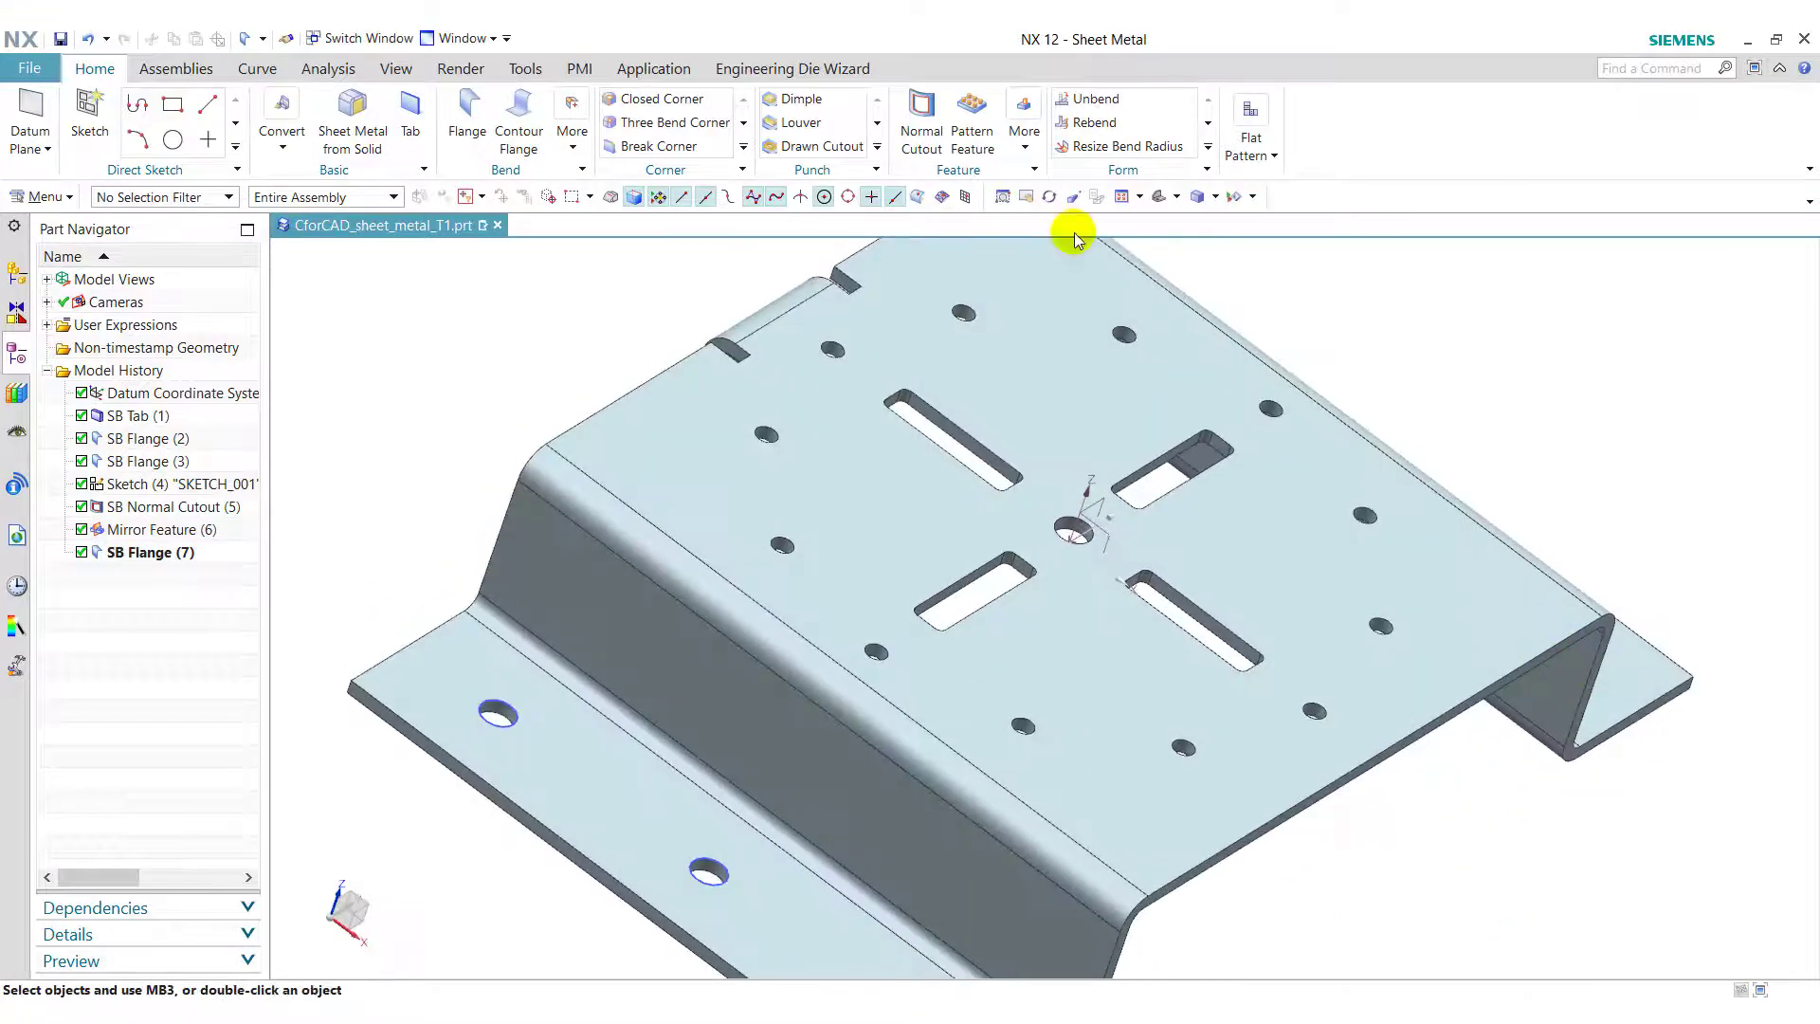
click(1160, 198)
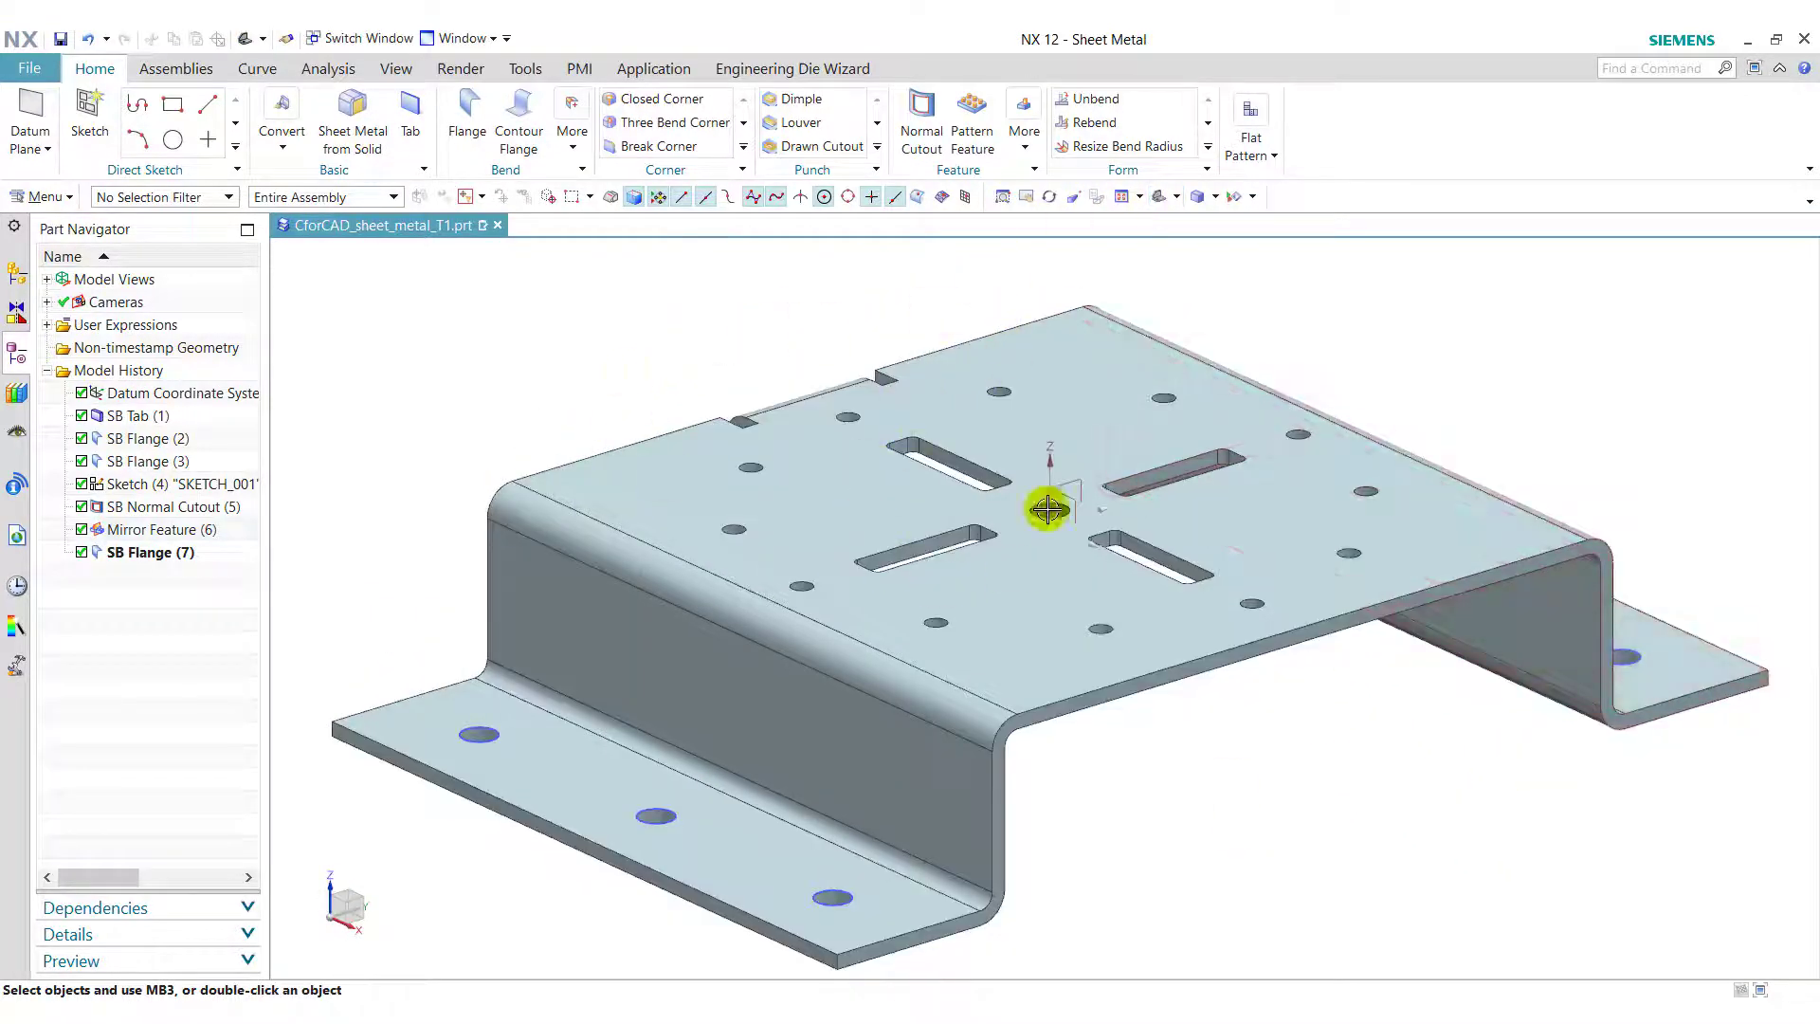
click(402, 71)
click(723, 135)
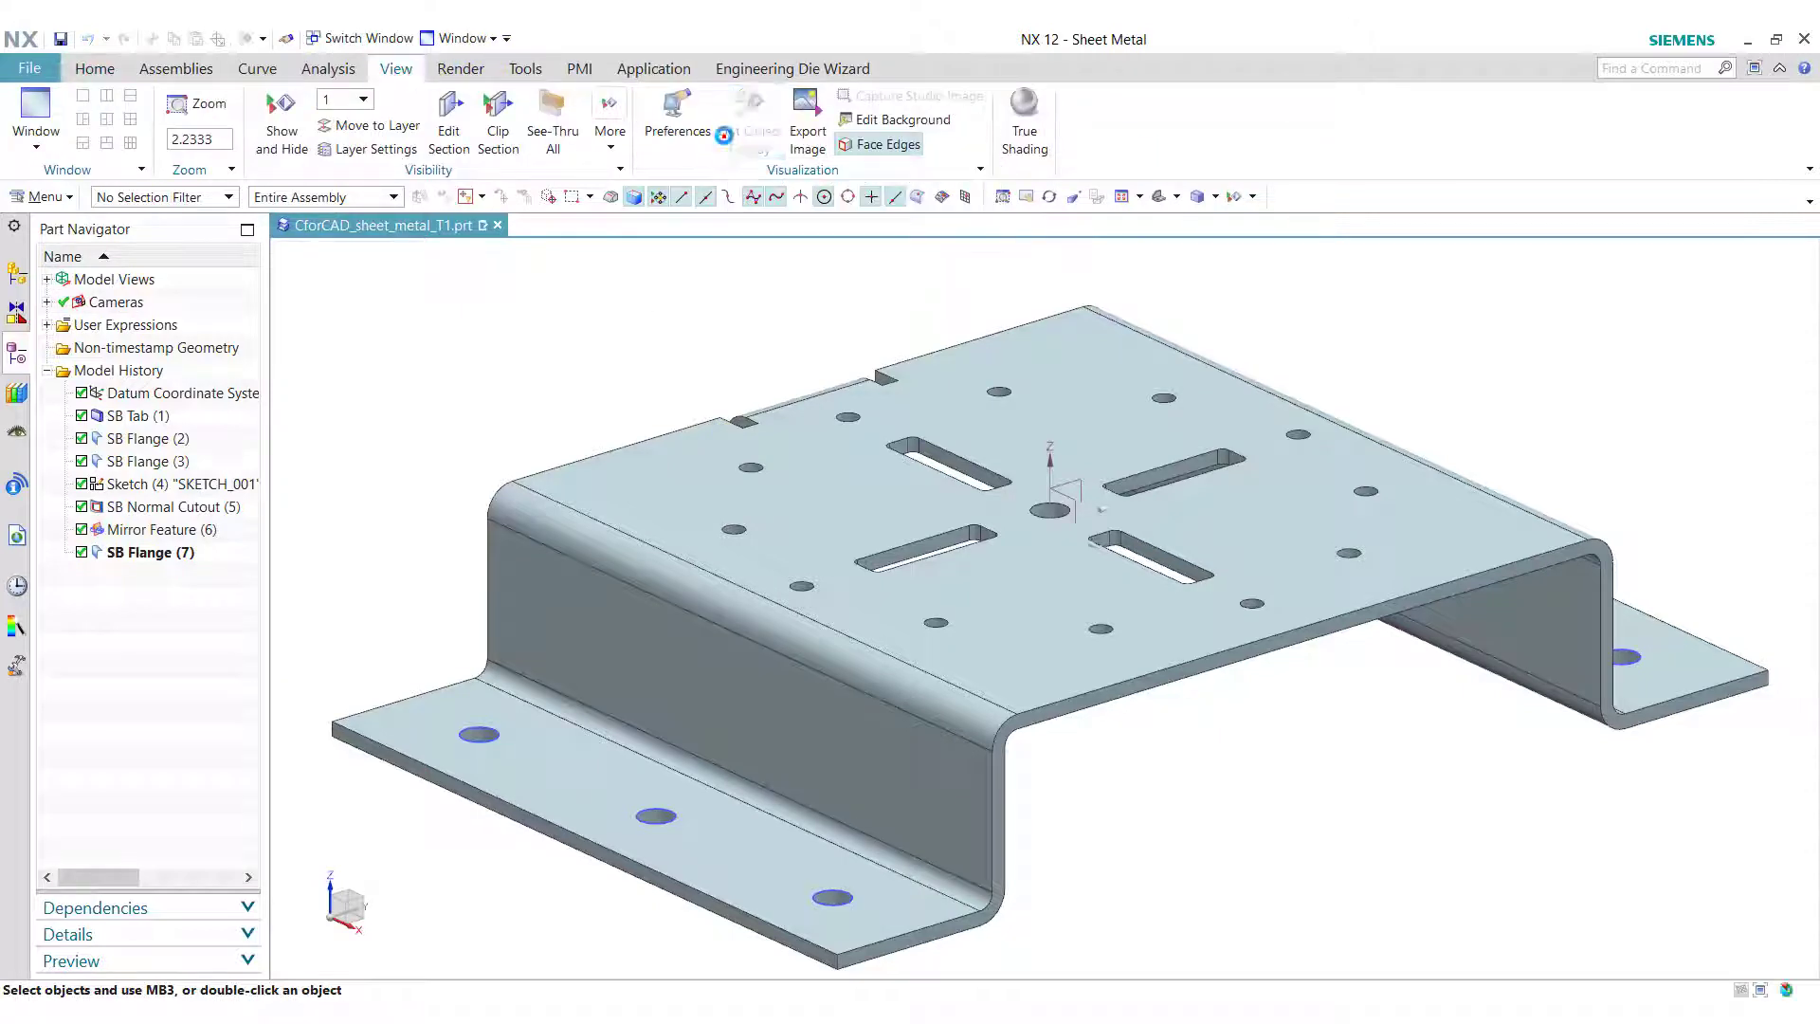
click(982, 477)
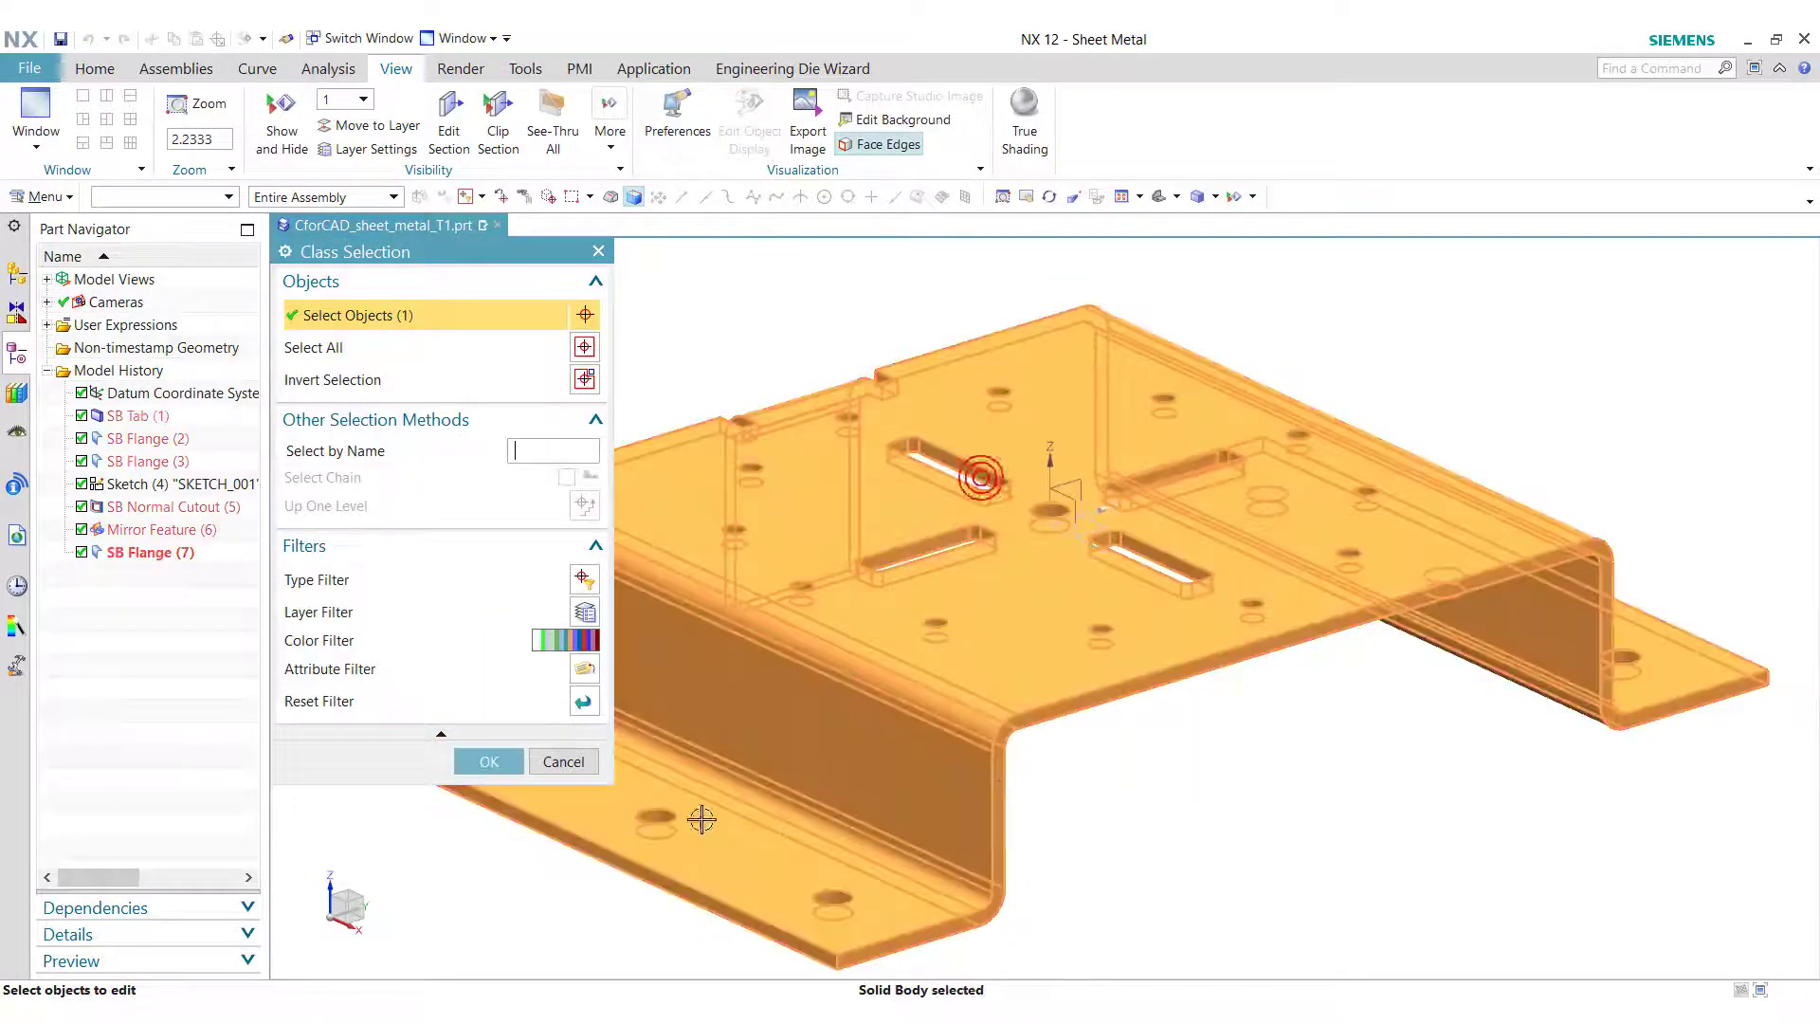
click(485, 763)
click(568, 381)
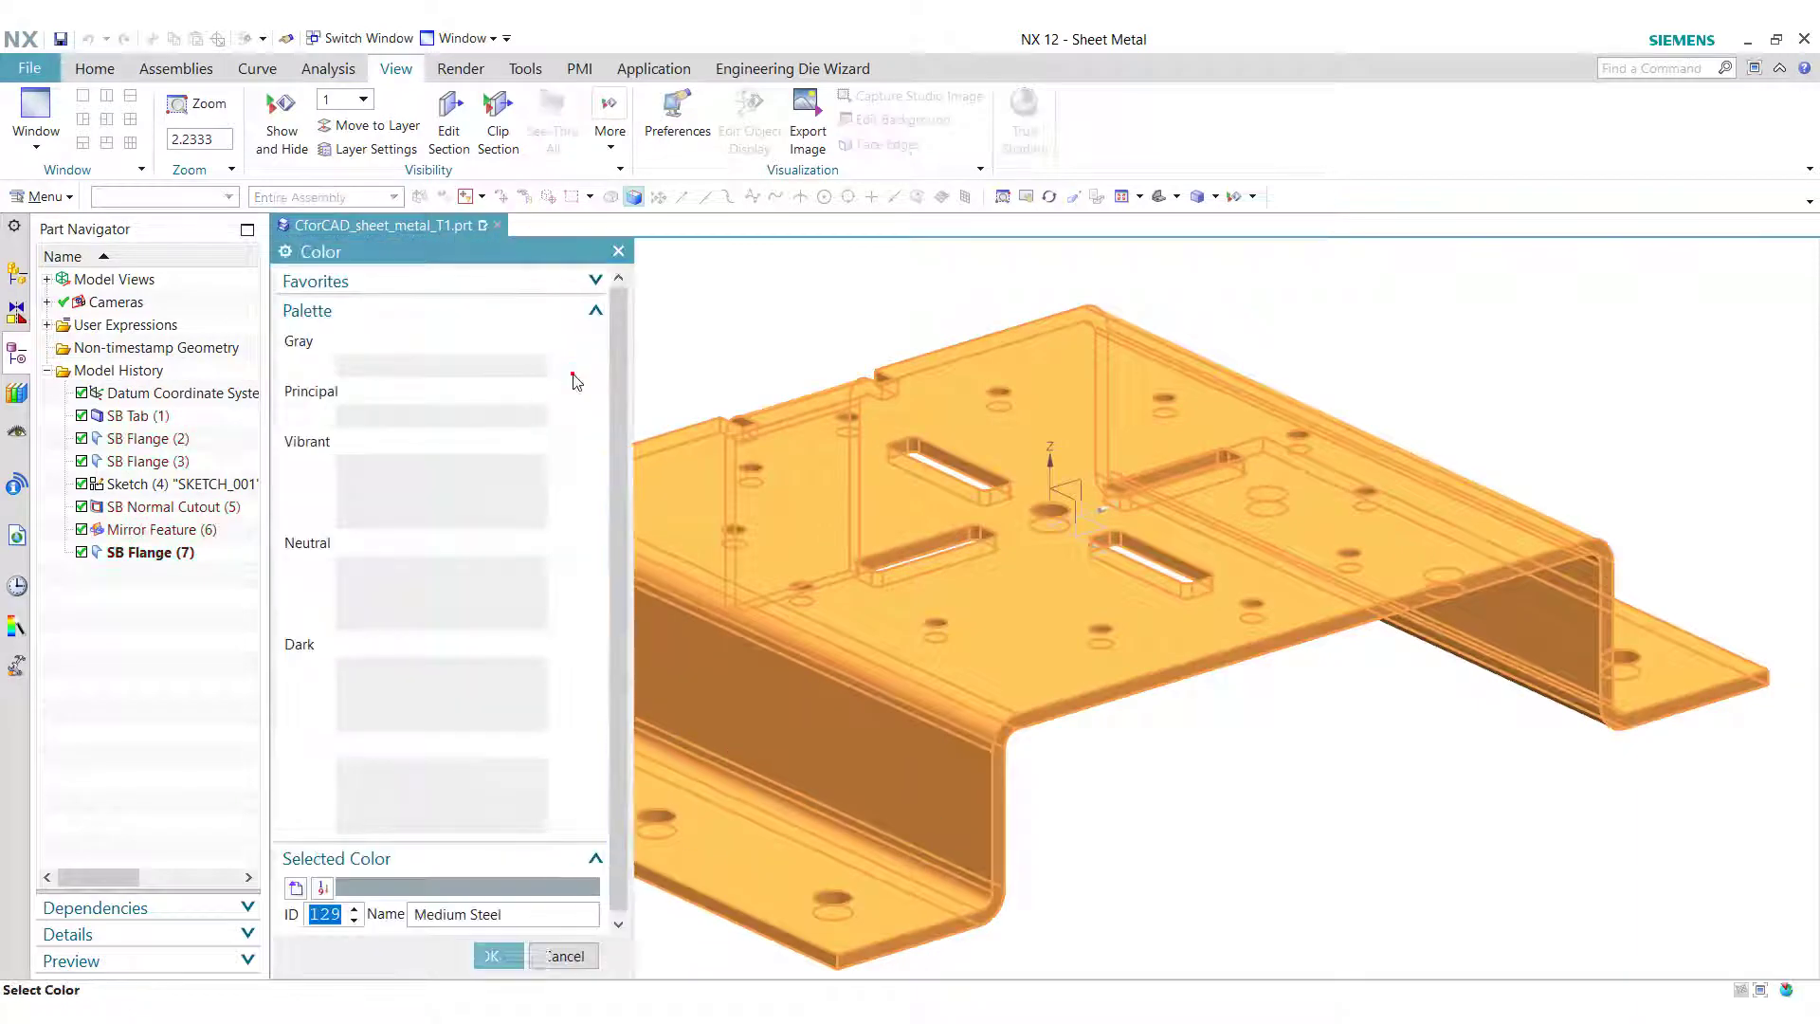
click(417, 688)
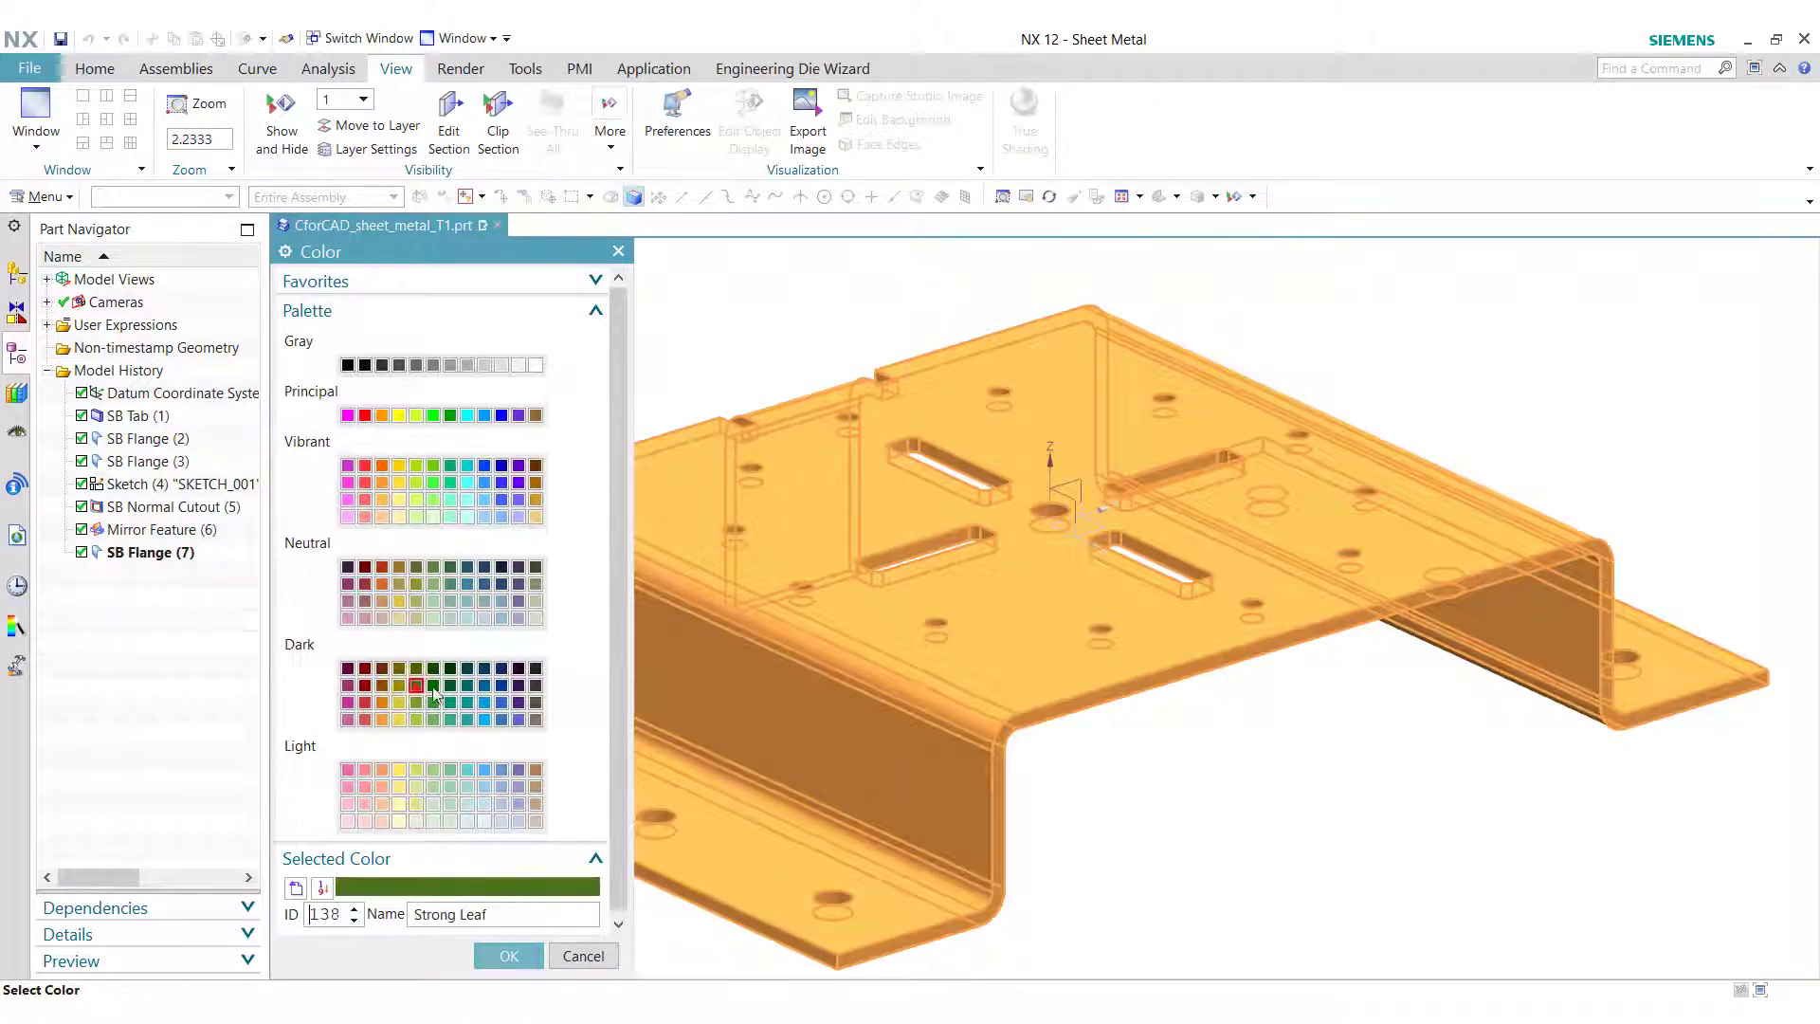
click(509, 958)
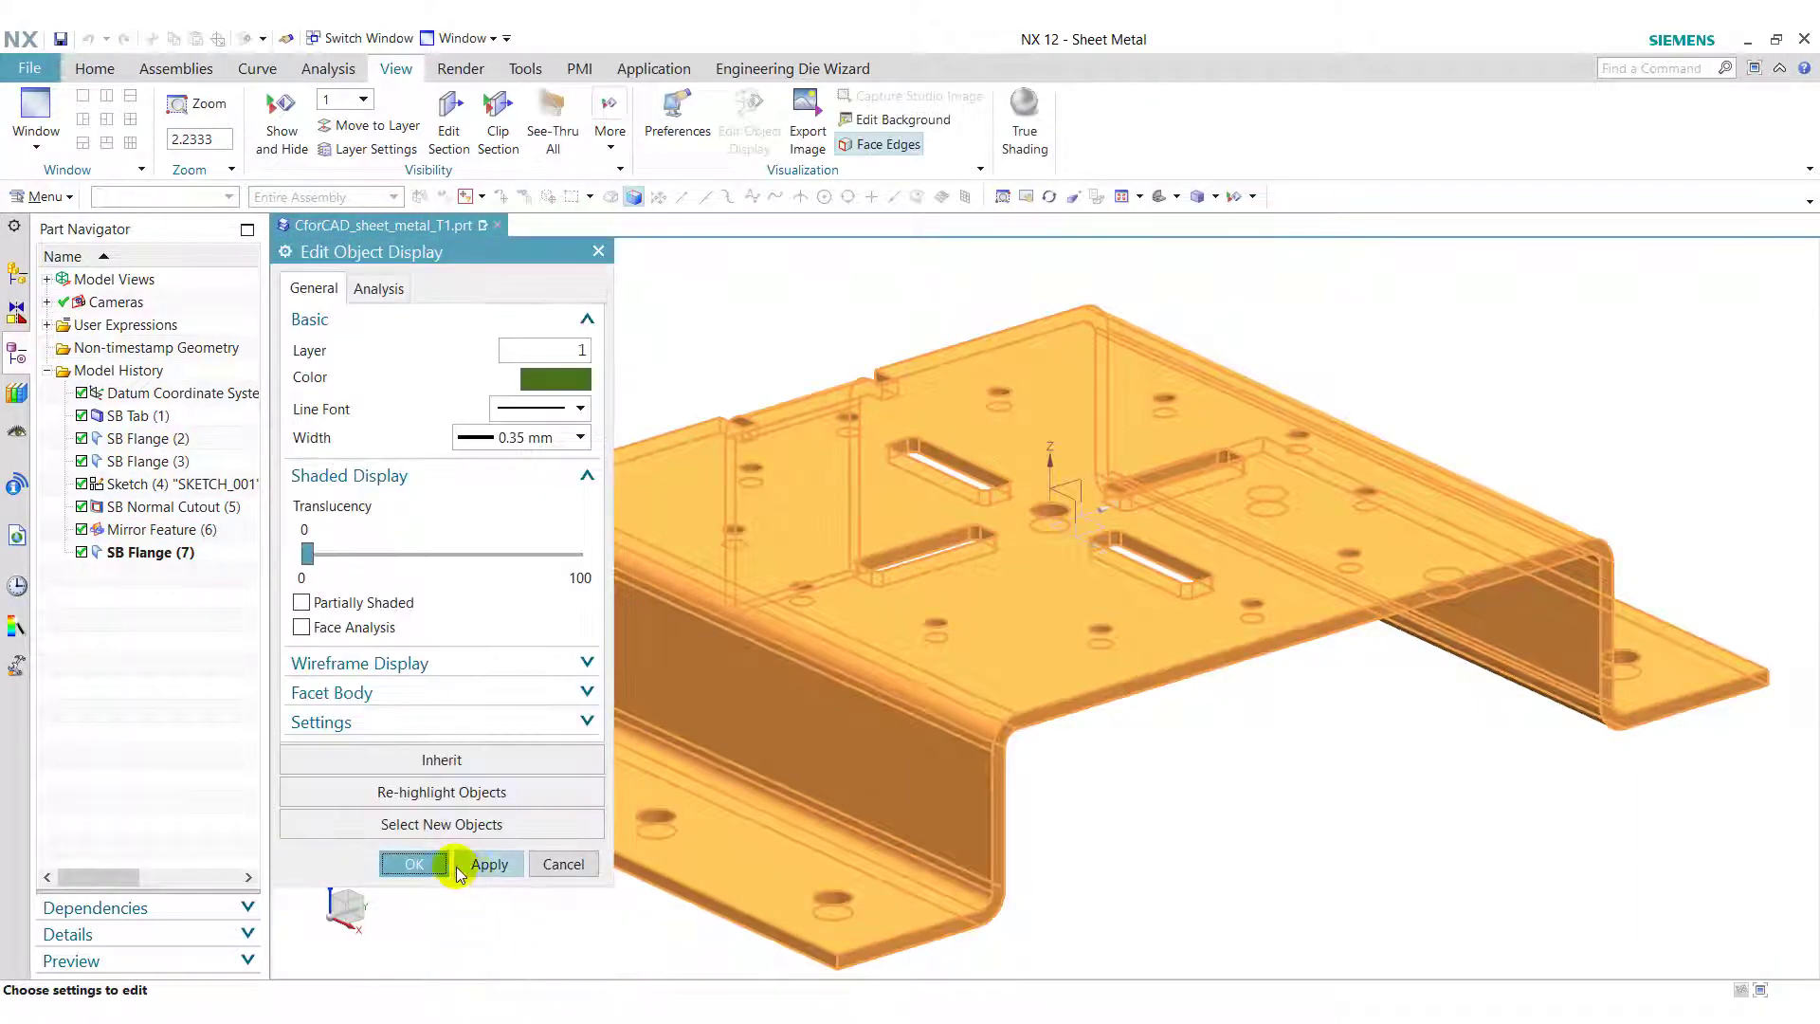
click(415, 863)
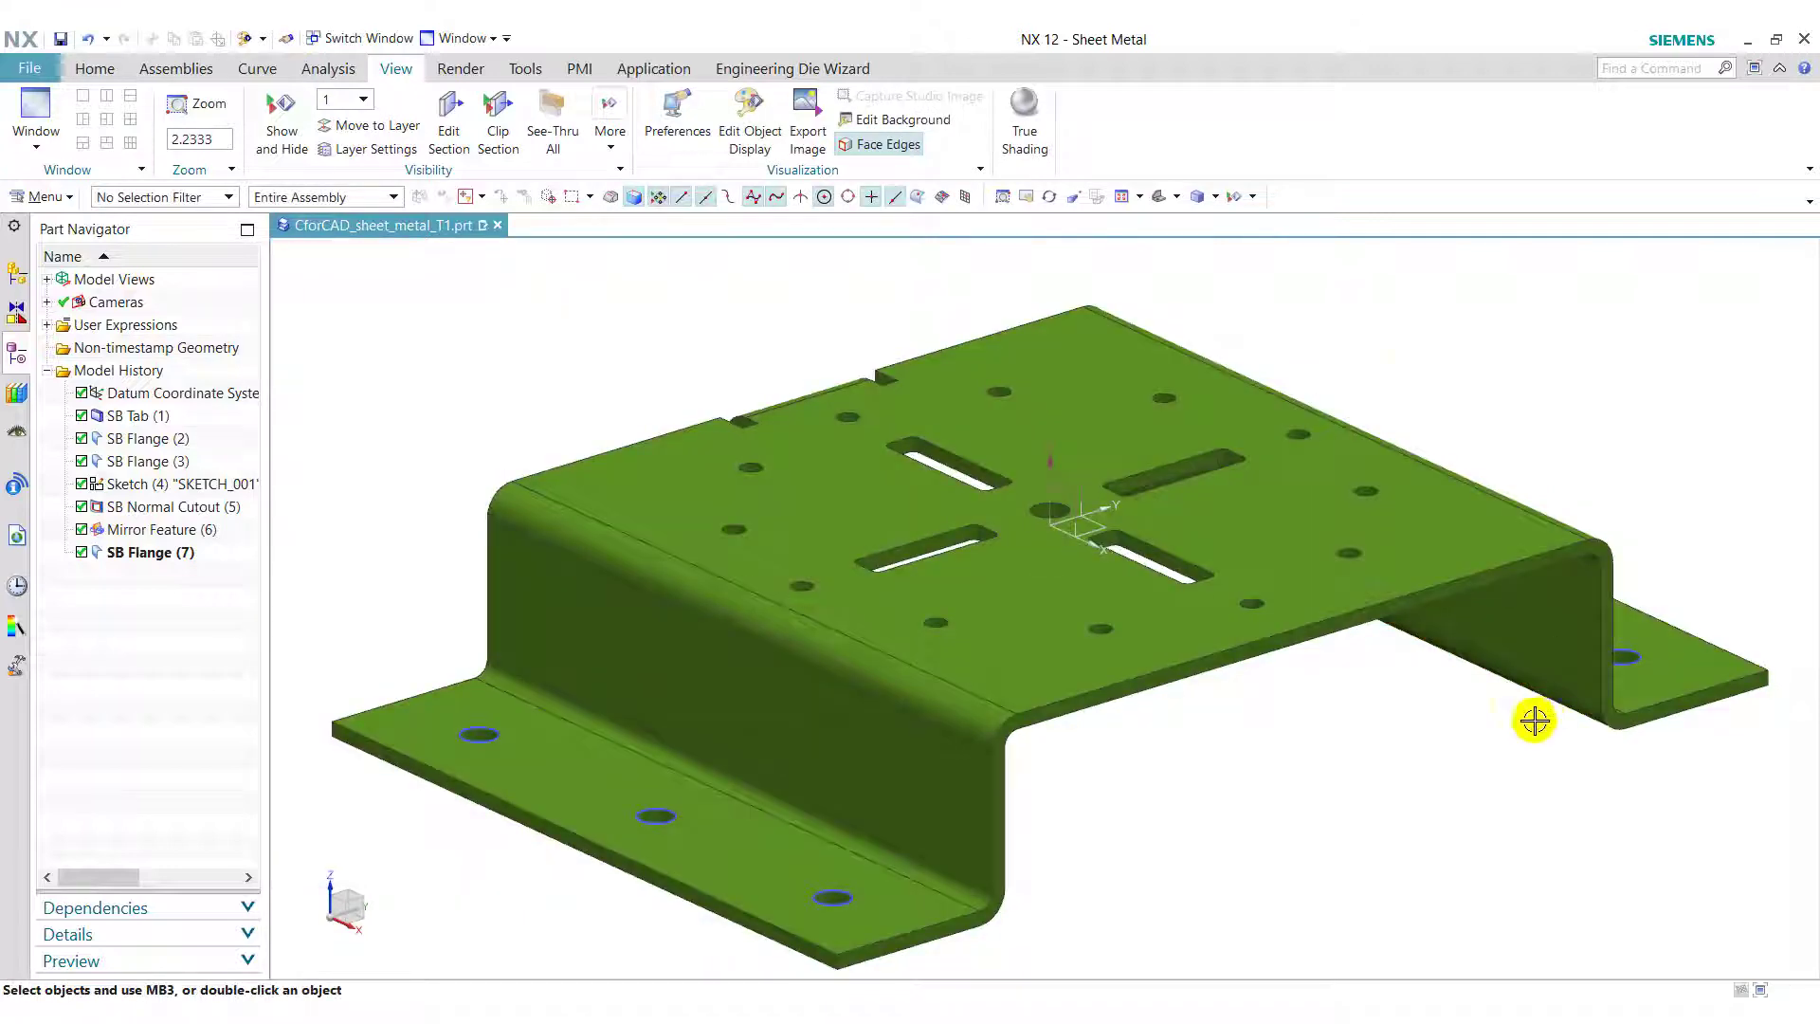
Step: Hide all sketches and datums in the model
scroll(1314, 695, down, 1)
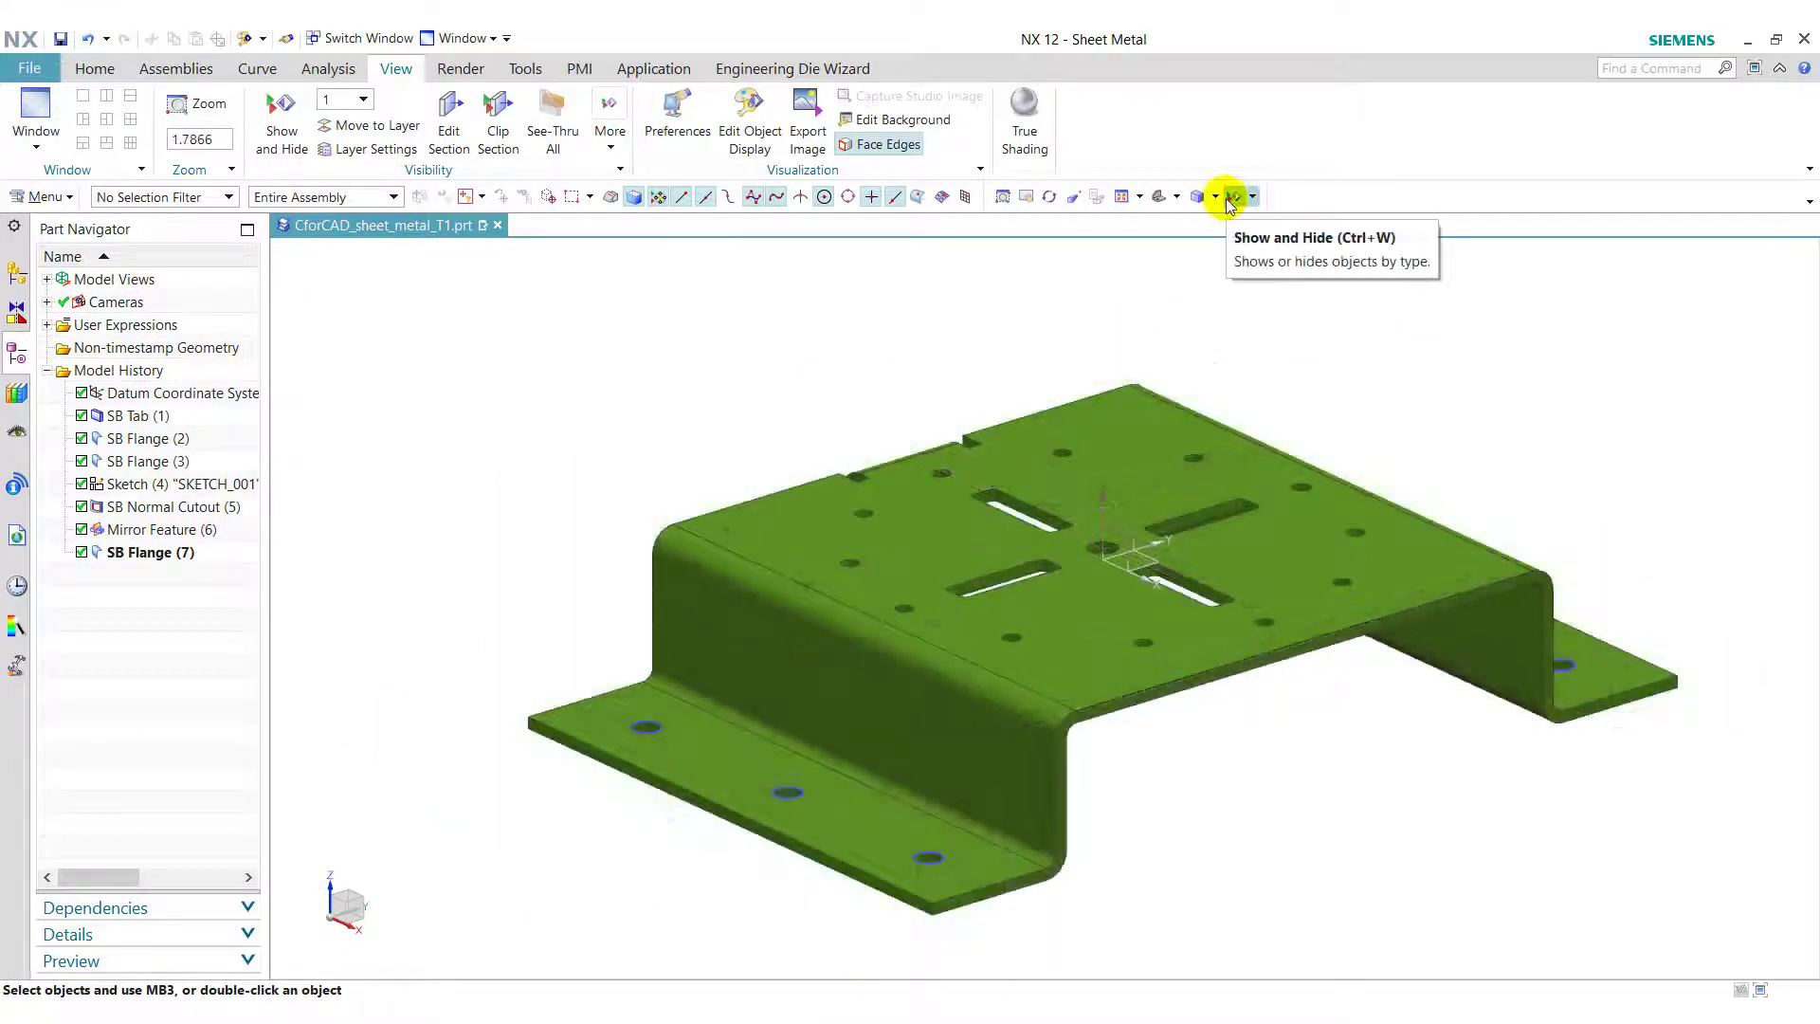
click(1231, 201)
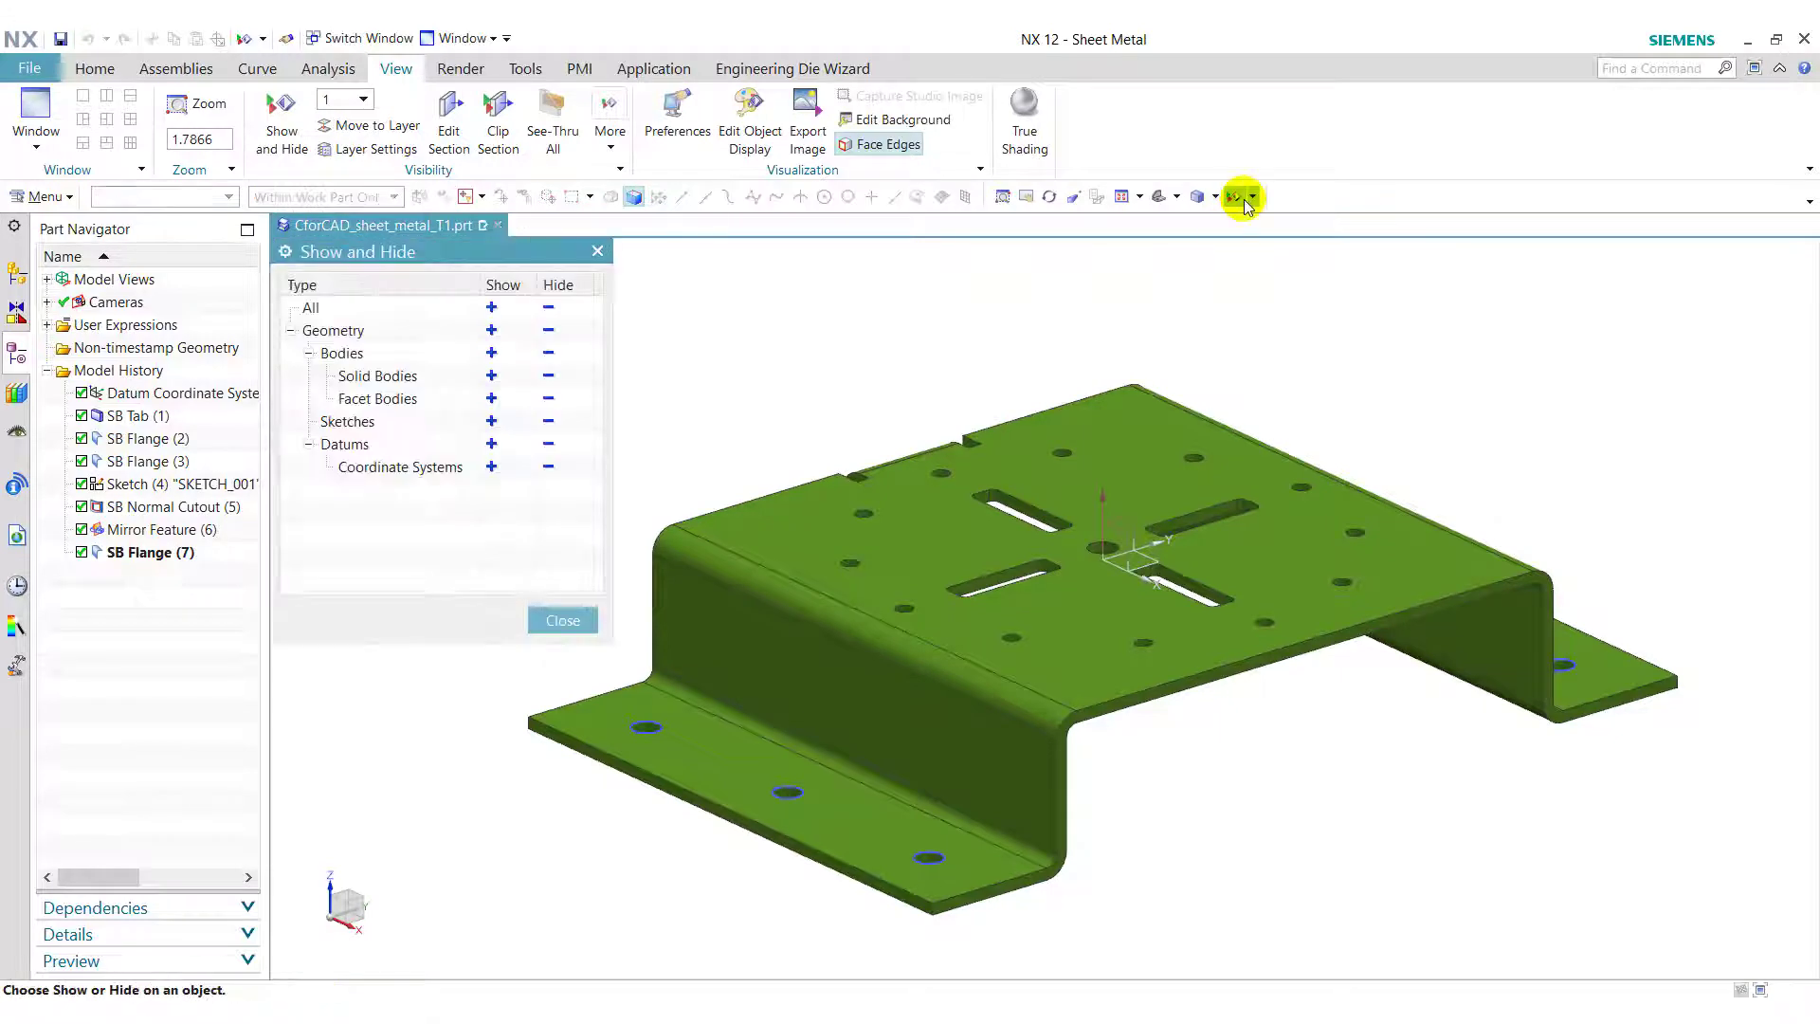
click(549, 421)
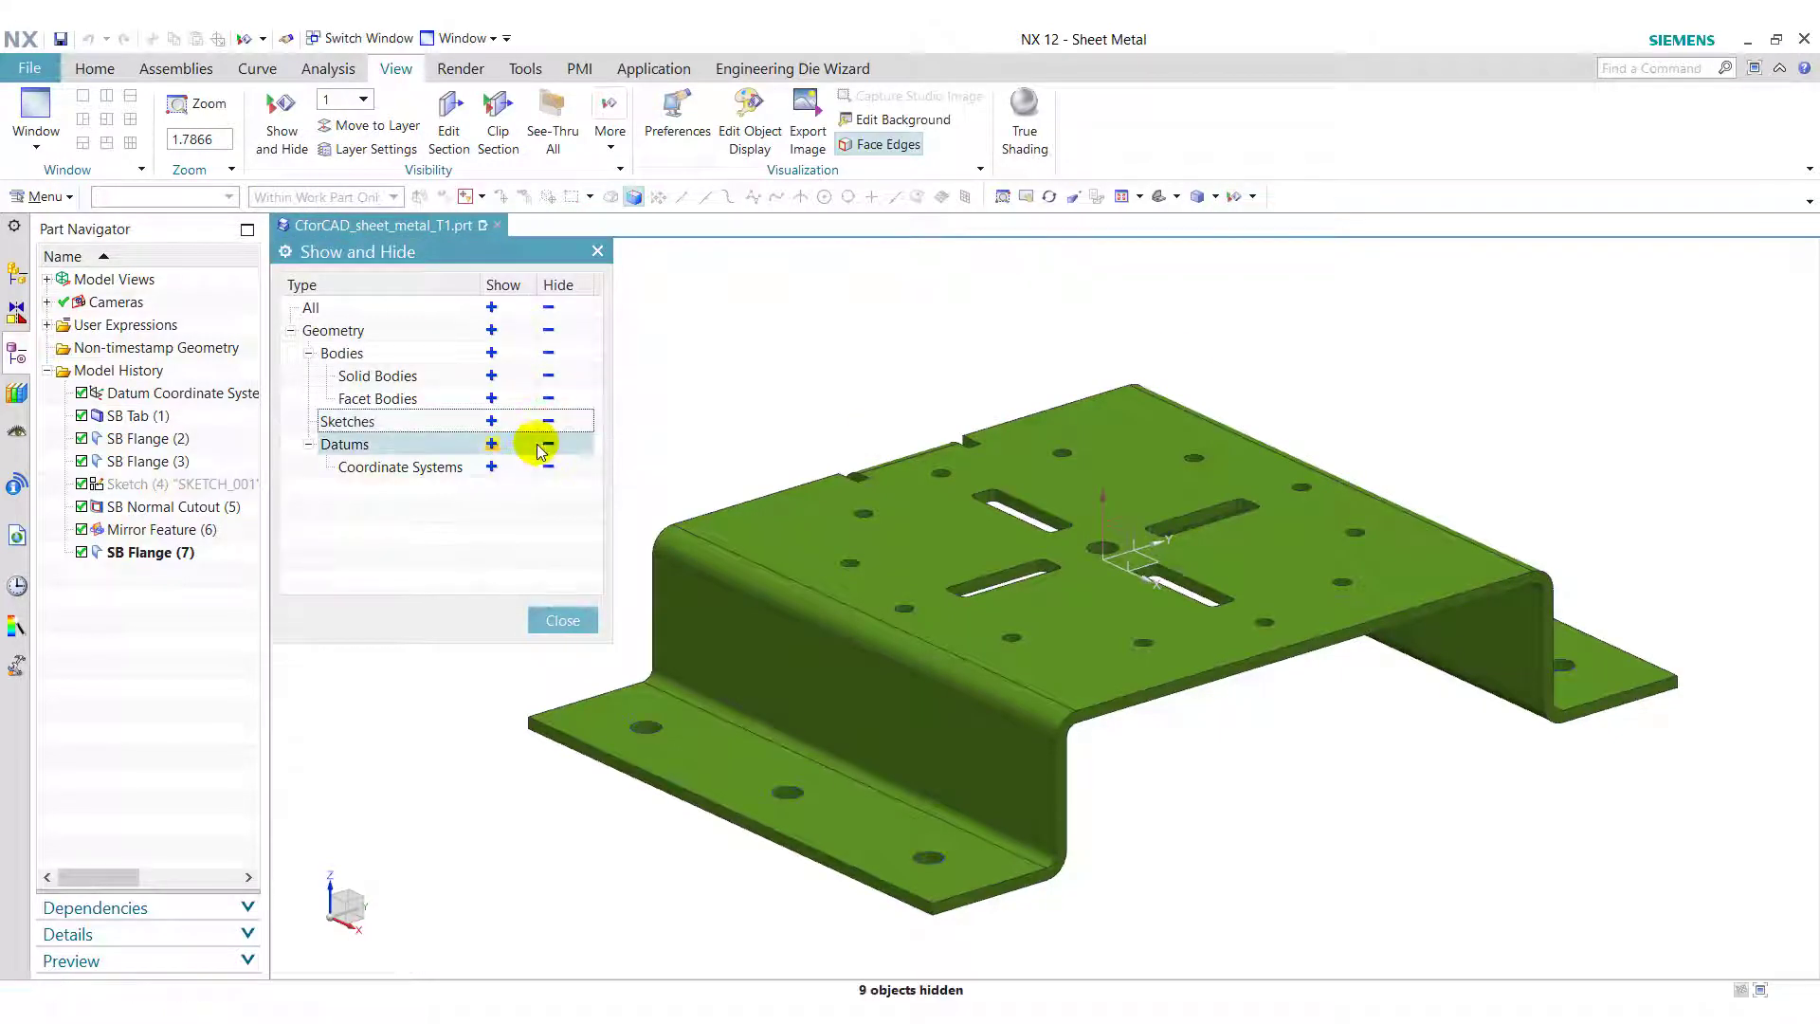
click(548, 444)
click(562, 620)
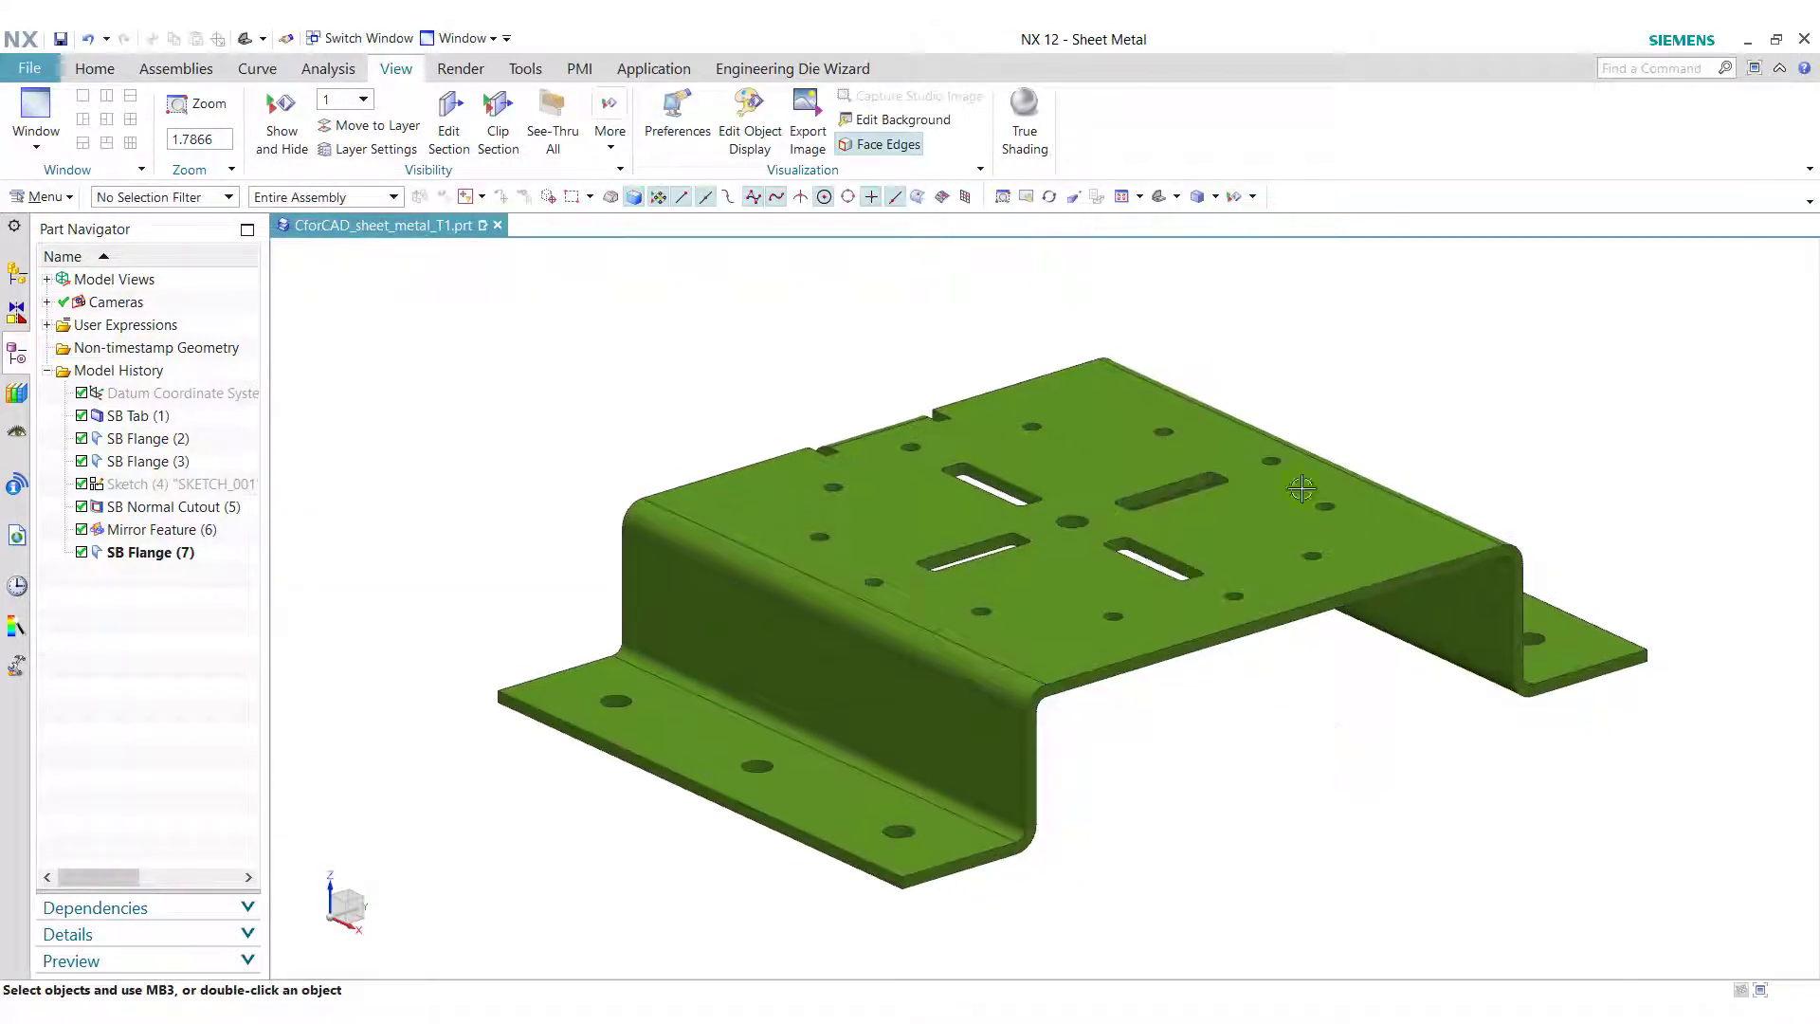
Step: Switch the rendering style to Shaded without face edges and orbit to view the part's rear flange
click(1204, 197)
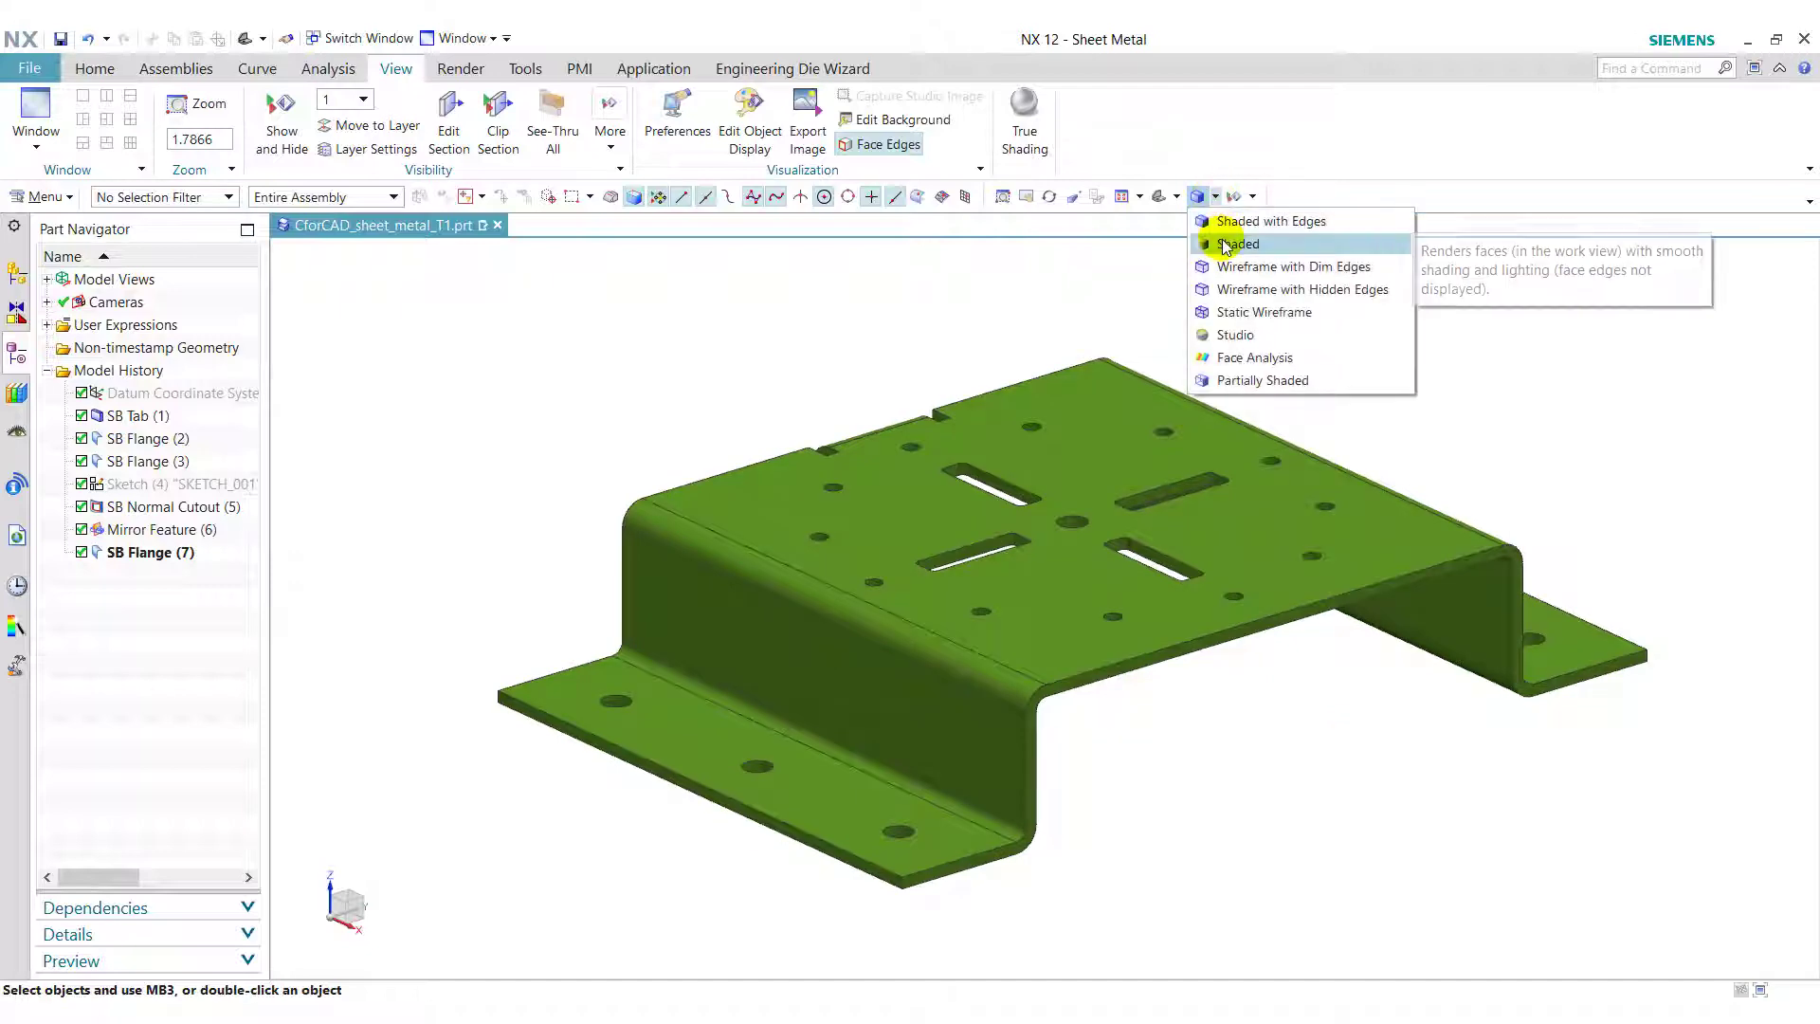
click(1225, 244)
mouse_move(1596, 487)
middle_down()
mouse_move(1517, 483)
mouse_move(1507, 520)
mouse_move(1617, 597)
mouse_move(1593, 641)
mouse_move(1533, 569)
middle_up()
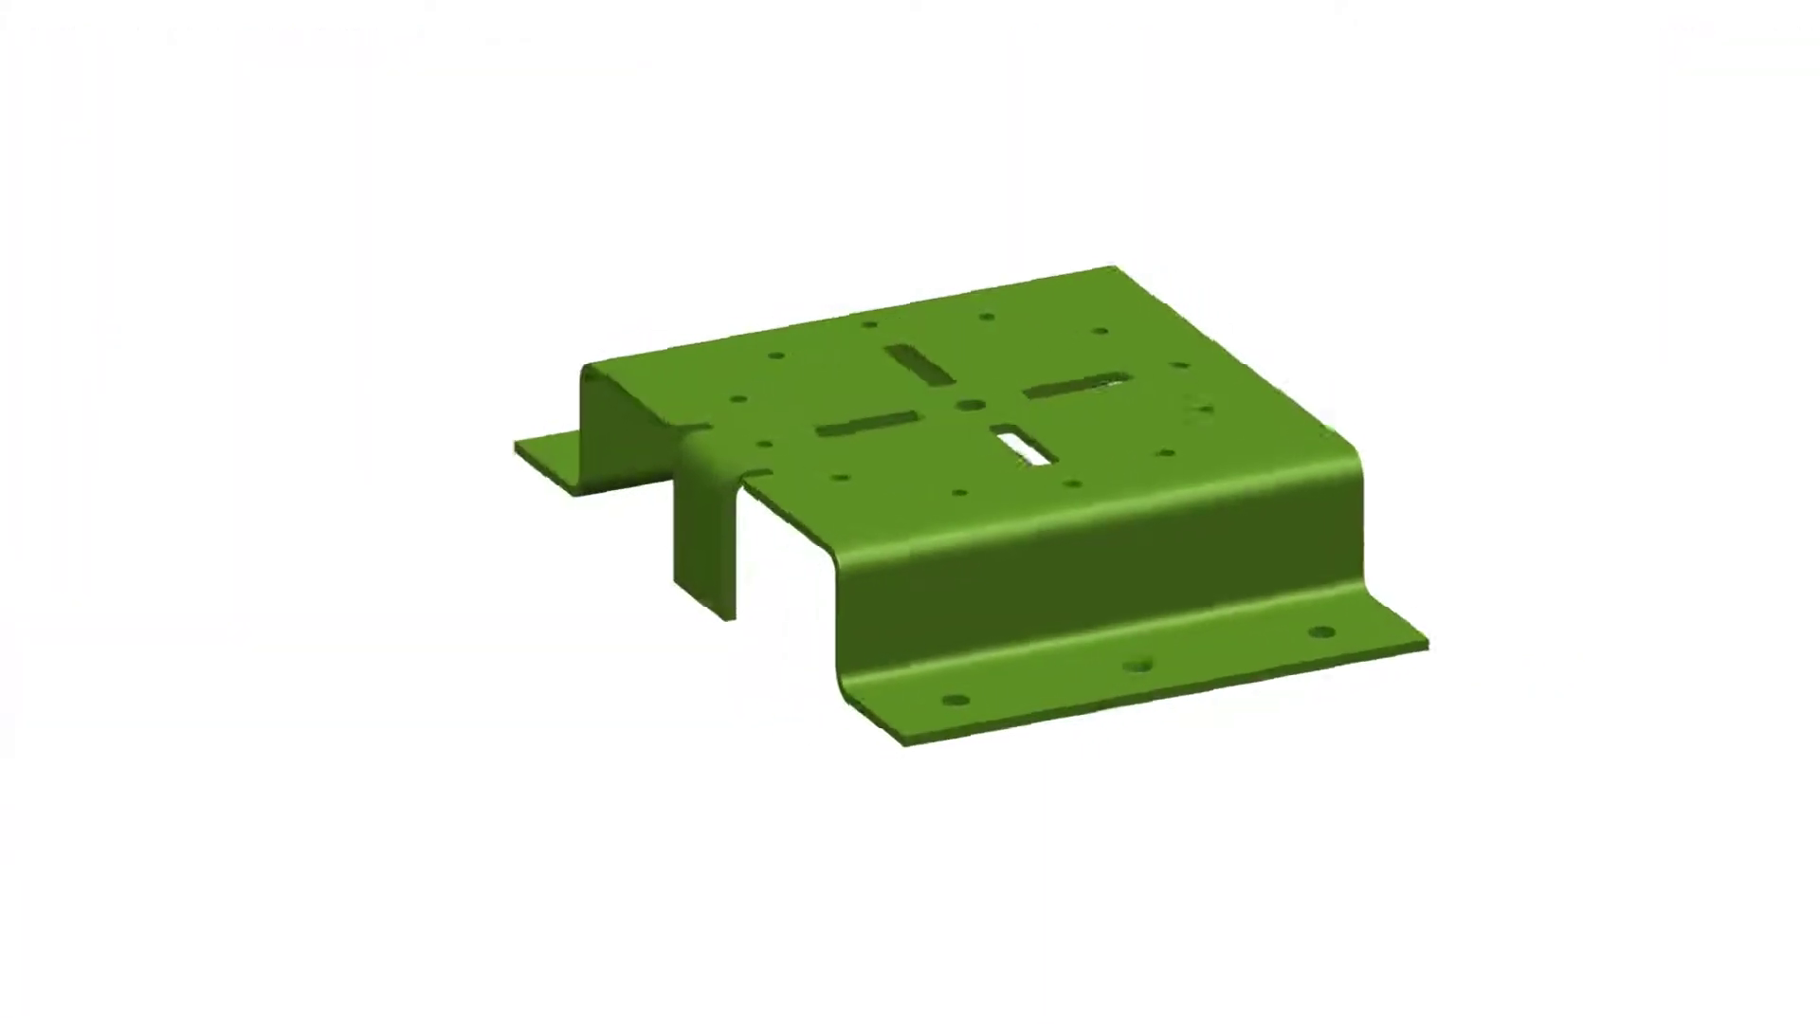